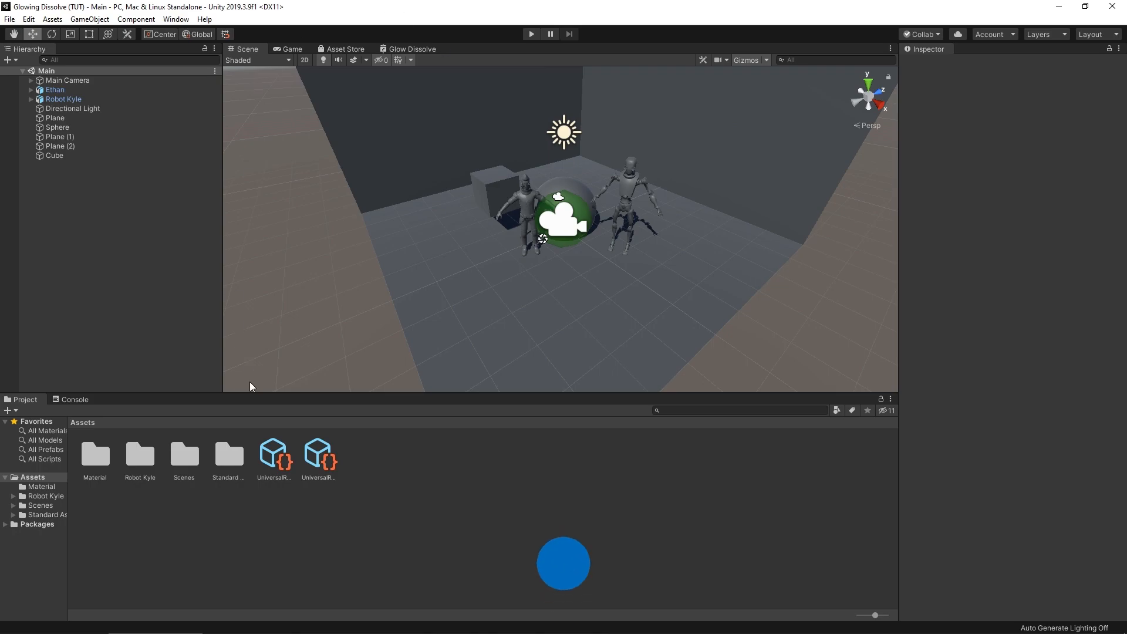
- Create a folder named "Glow Dissolve" in Assets and open it
{"action": "right_click", "coordinate": [246, 529]}
{"action": "mouse_move", "coordinate": [352, 233]}
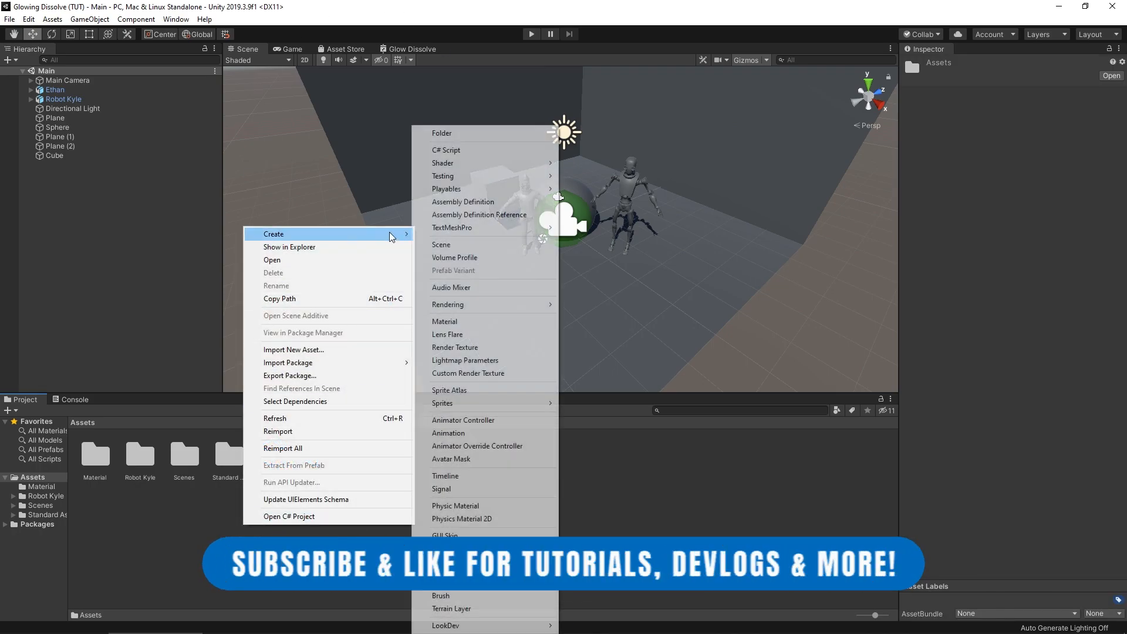
{"action": "left_click", "coordinate": [446, 137]}
{"action": "type", "text": "Glow Dissolve"}
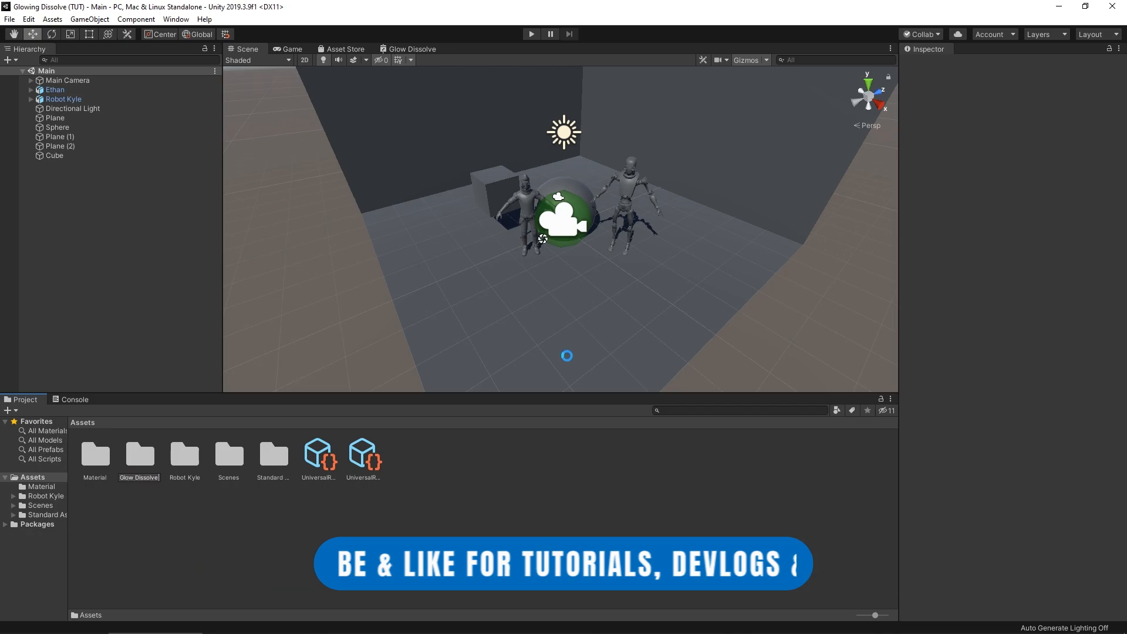
{"action": "key", "text": "Return"}
{"action": "key", "text": "Return"}
- Create a PBR Graph shader named "Glow Dissolve Shader" in the Glow Dissolve folder
{"action": "right_click", "coordinate": [390, 496]}
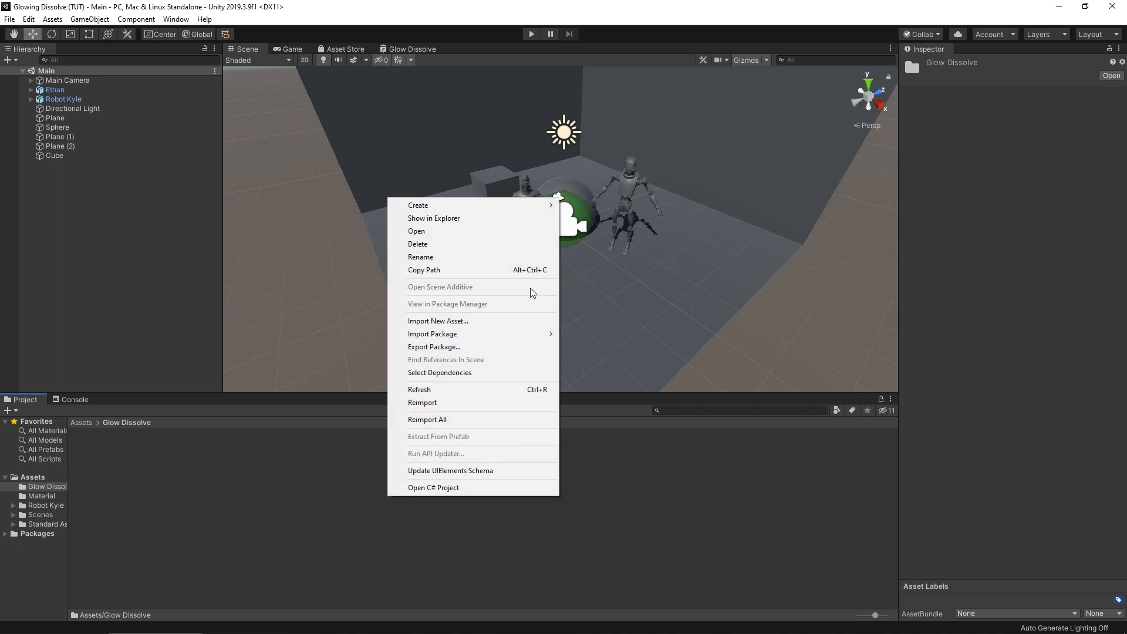
{"action": "mouse_move", "coordinate": [557, 204]}
{"action": "mouse_move", "coordinate": [621, 167]}
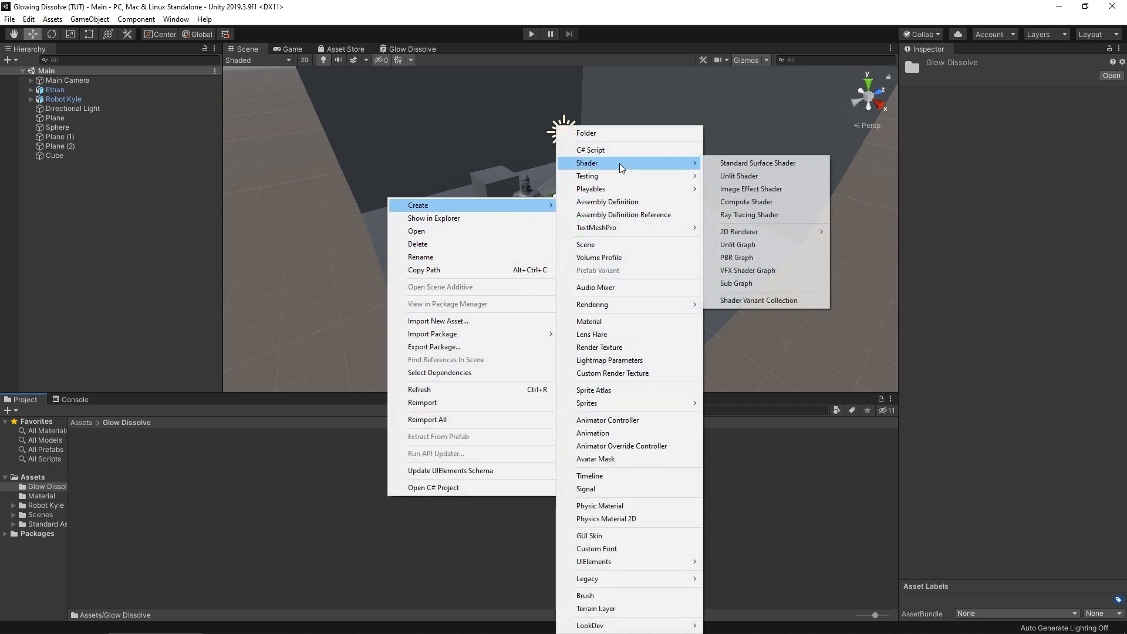
{"action": "left_click", "coordinate": [739, 260]}
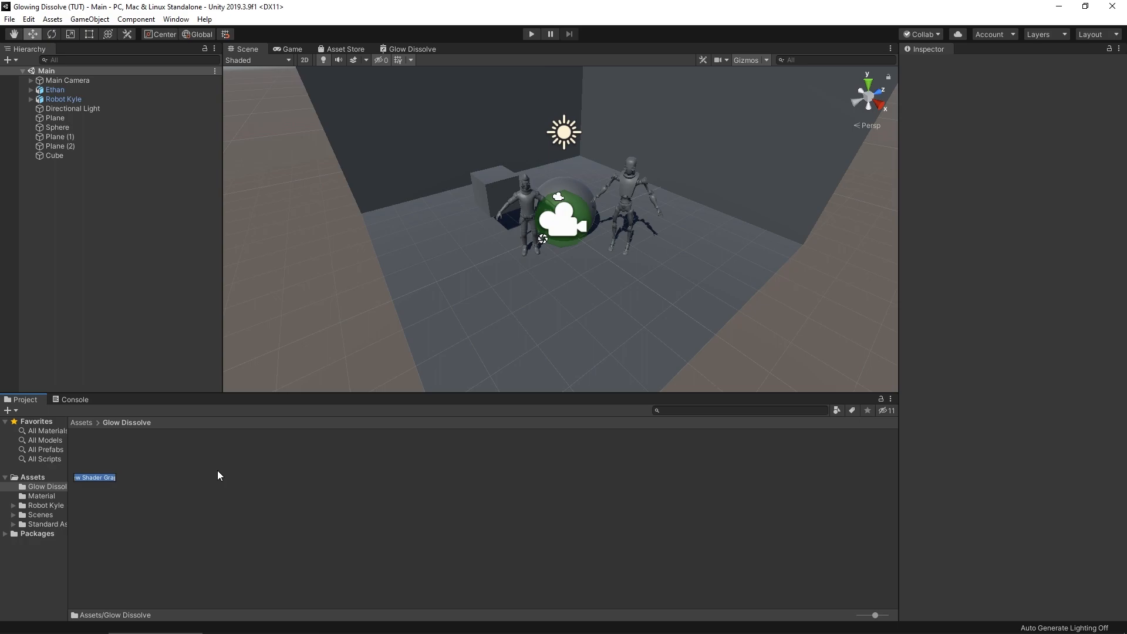
{"action": "type", "text": "Glow Dissolve"}
{"action": "key", "text": "Return"}
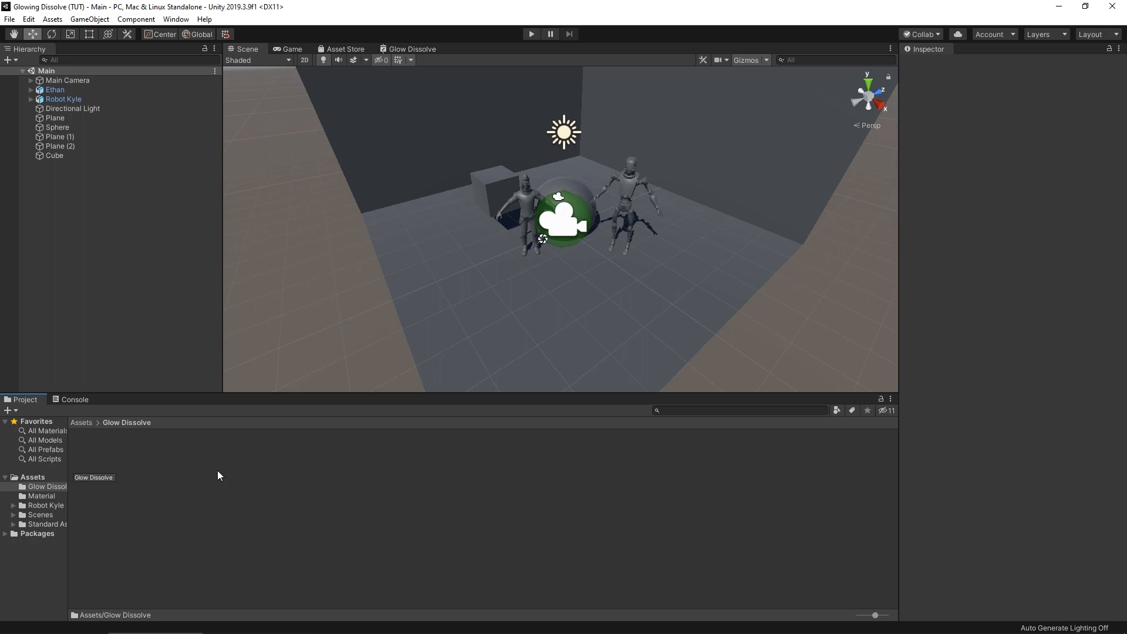
{"action": "type", "text": "Shader"}
{"action": "key", "text": "Return"}
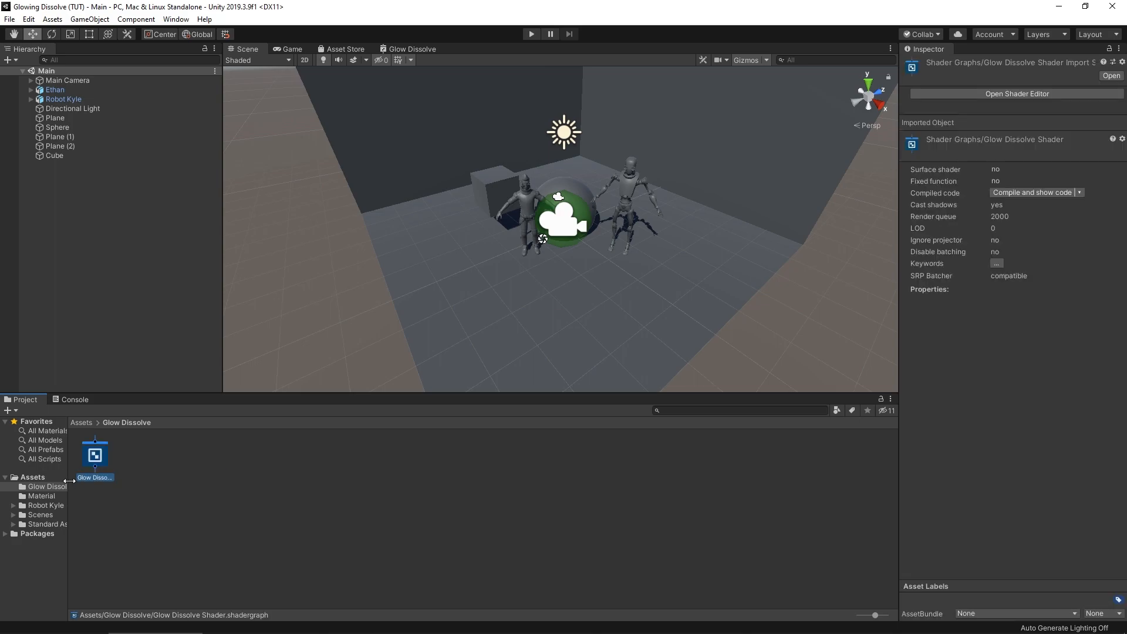
- Create a material named "Glow Dissolve" in the same folder as the shader graph
{"action": "right_click", "coordinate": [184, 485]}
{"action": "mouse_move", "coordinate": [264, 194]}
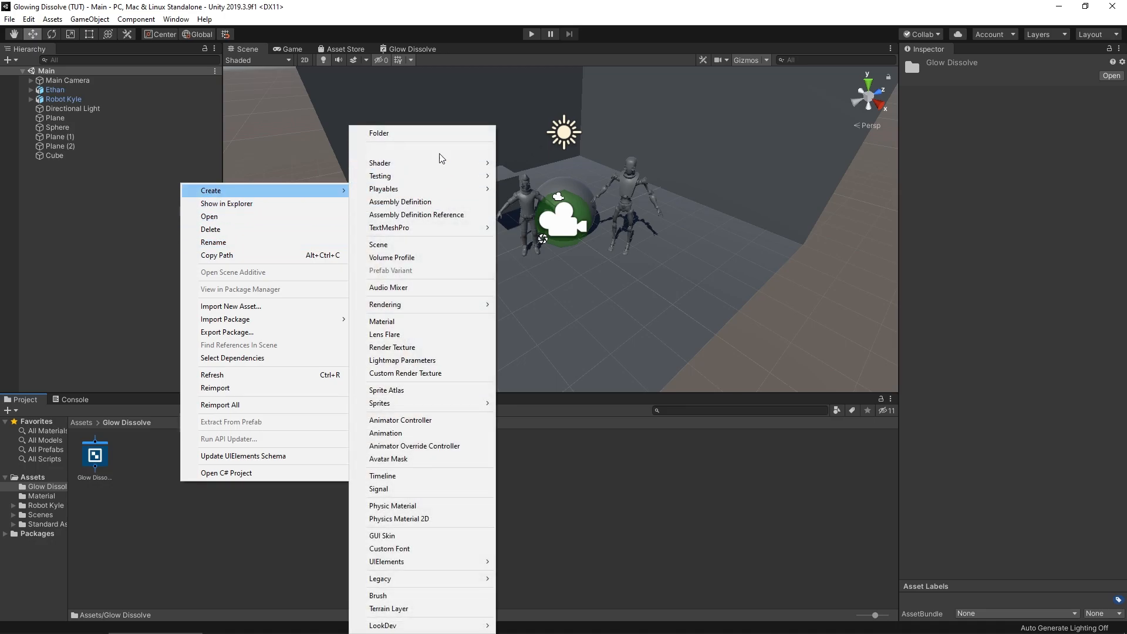
{"action": "left_click", "coordinate": [414, 321]}
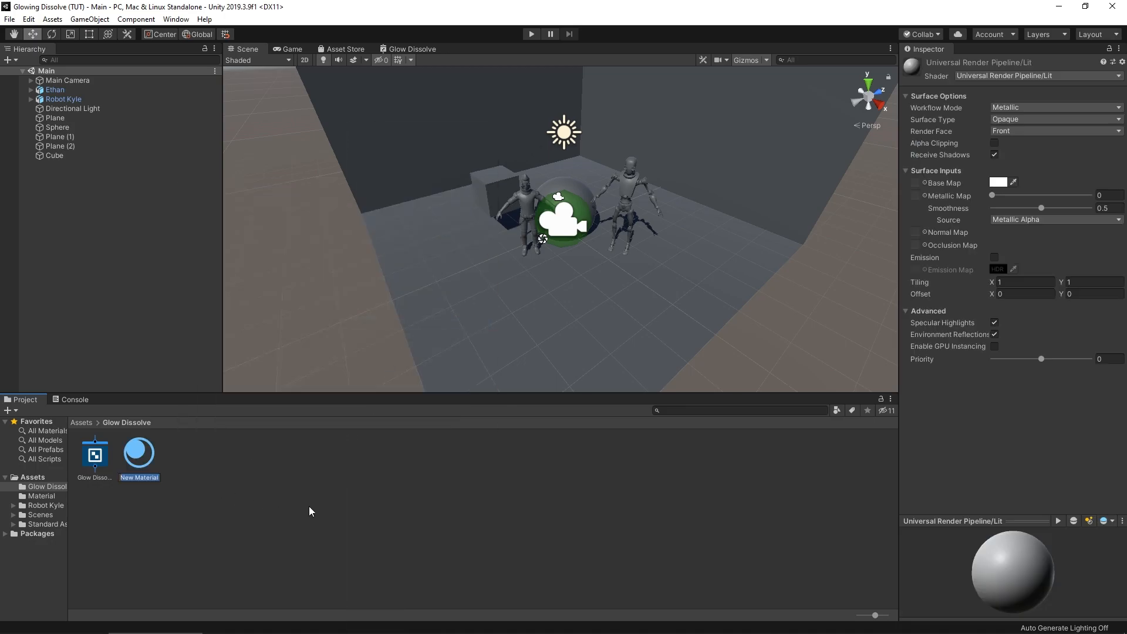
{"action": "type", "text": "Glow Dissolve"}
{"action": "key", "text": "Return"}
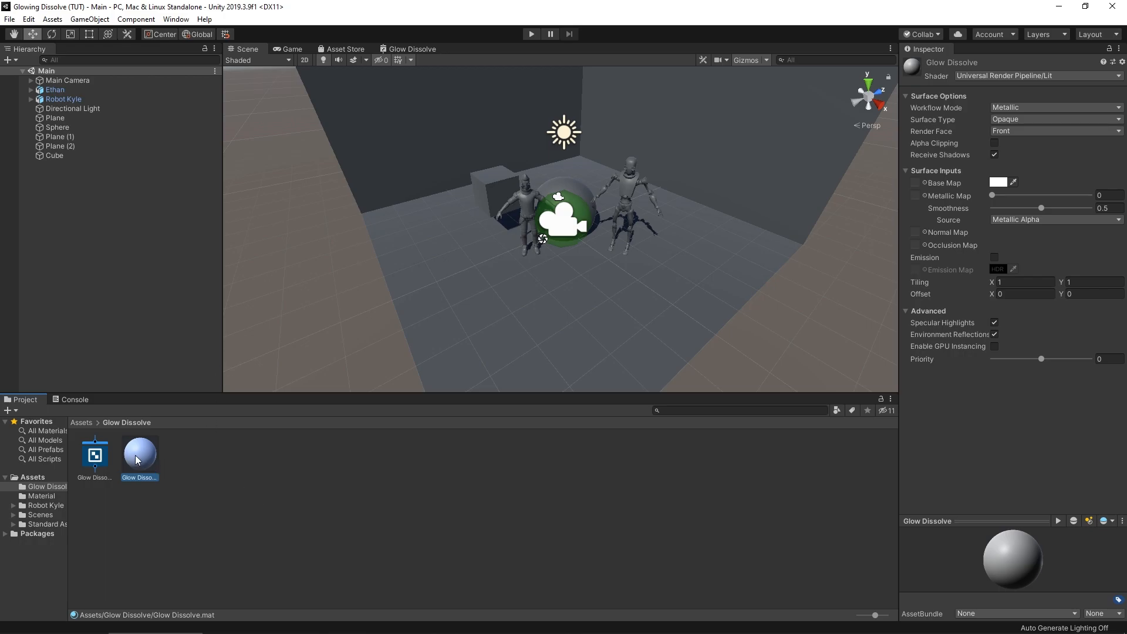
- Assign Glow Dissolve Shader to the Glow Dissolve material and apply the material to the sphere in the scene
{"action": "left_click_drag", "start_coordinate": [94, 455], "coordinate": [578, 195]}
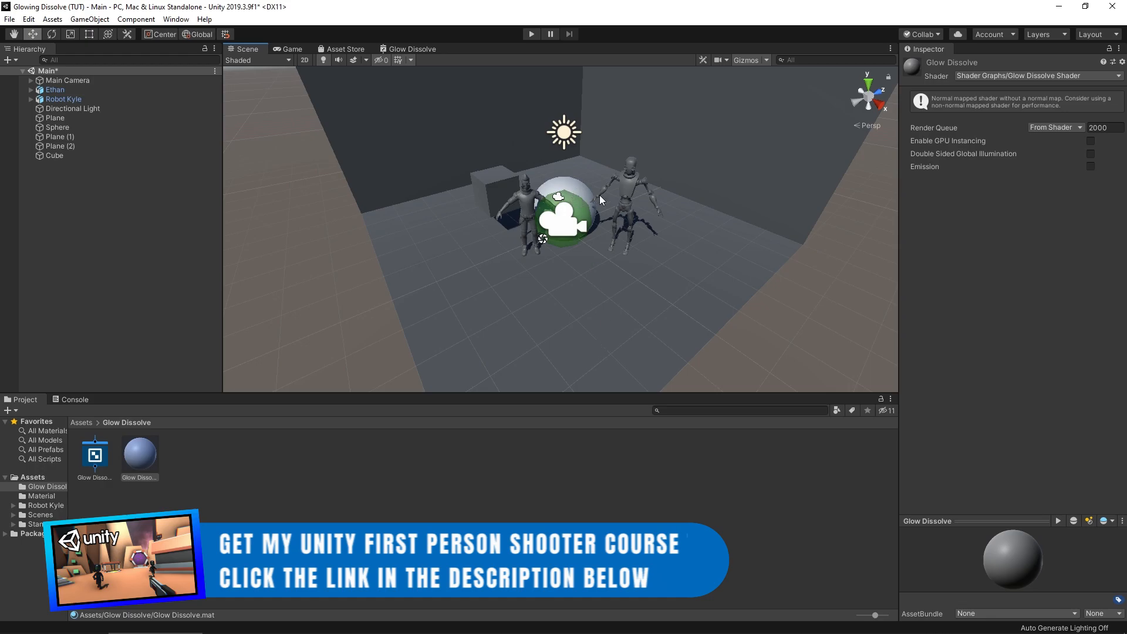
{"action": "scroll", "coordinate": [612, 209], "scroll_direction": "up", "scroll_amount": 10}
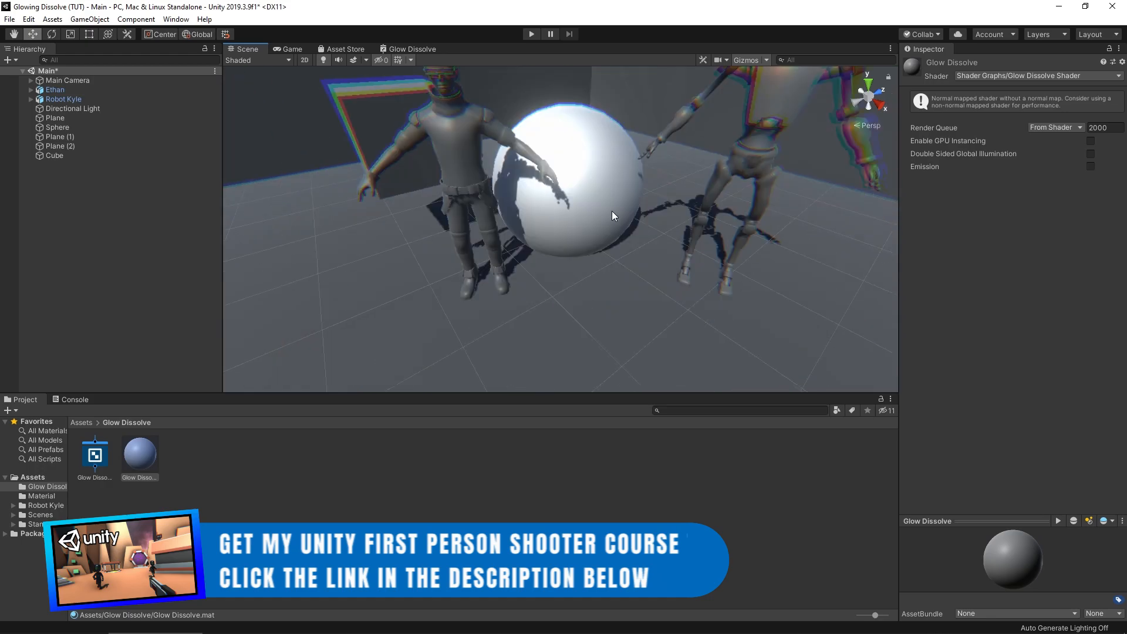
{"action": "scroll", "coordinate": [626, 218], "scroll_direction": "down", "scroll_amount": 10}
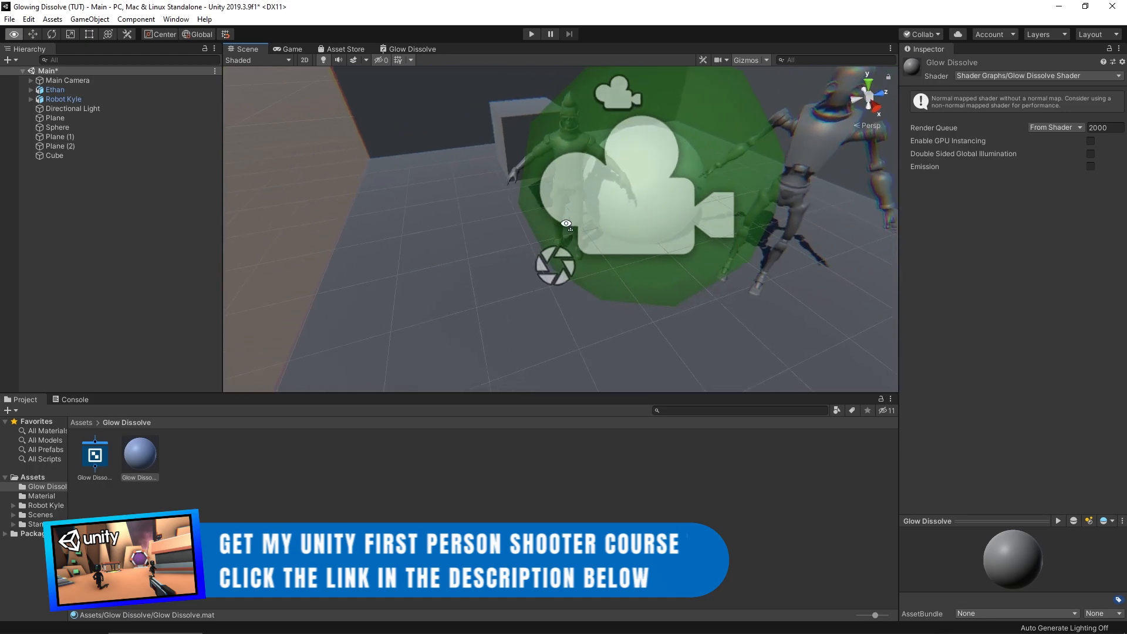
{"action": "middle_click_drag", "start_coordinate": [644, 252], "coordinate": [658, 252]}
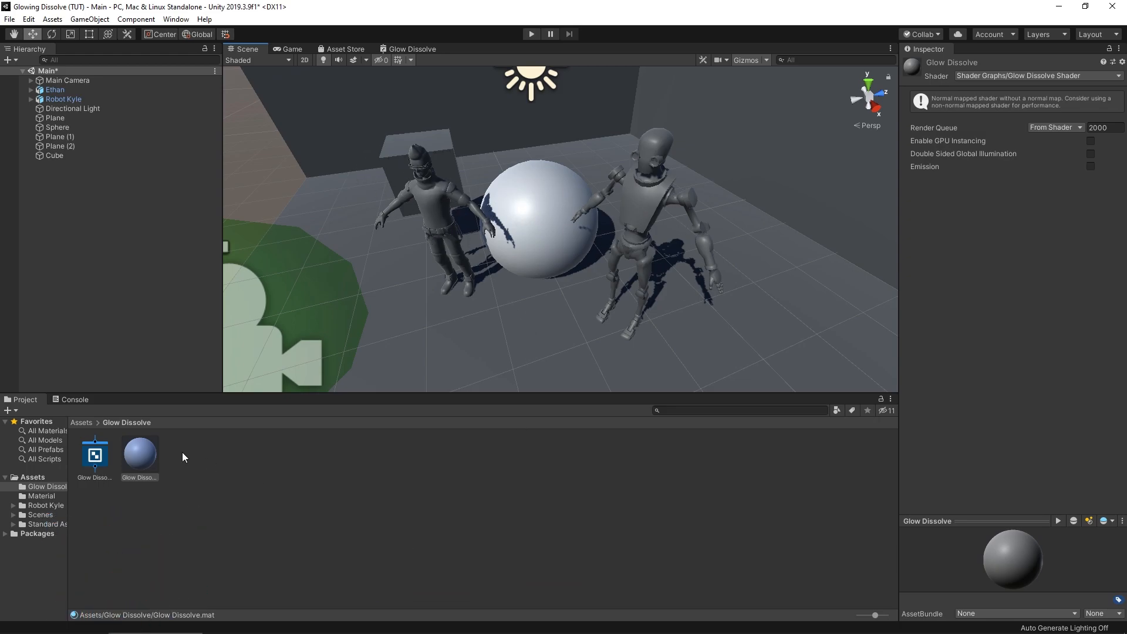
- Open the Glow Dissolve Shader asset in the Shader Graph editor
{"action": "left_click", "coordinate": [94, 455]}
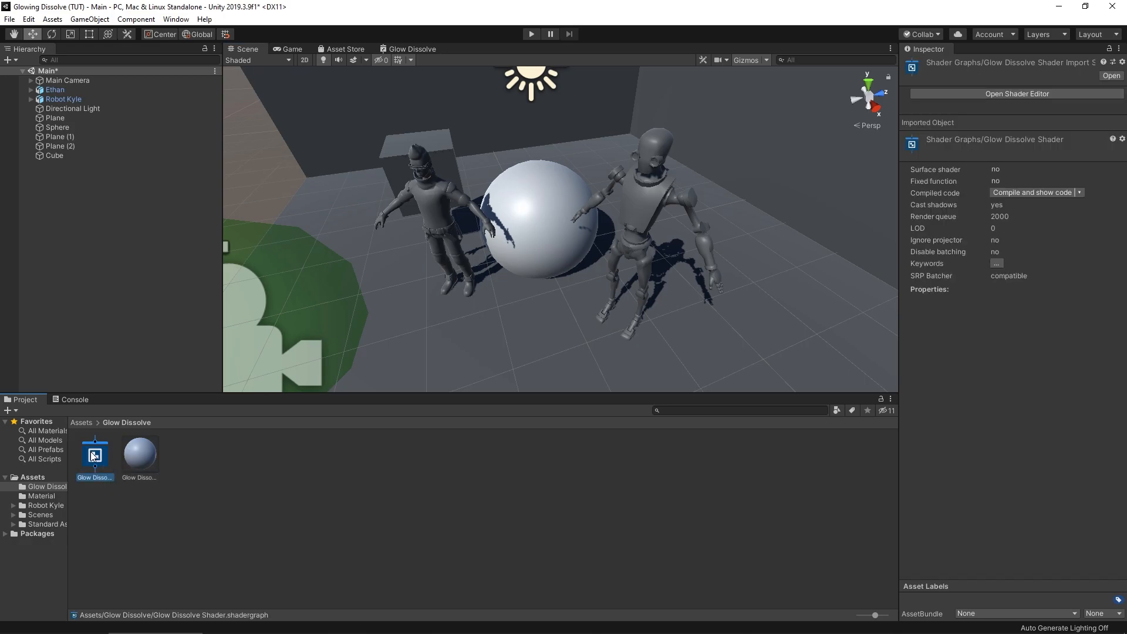
{"action": "double_click", "coordinate": [94, 456]}
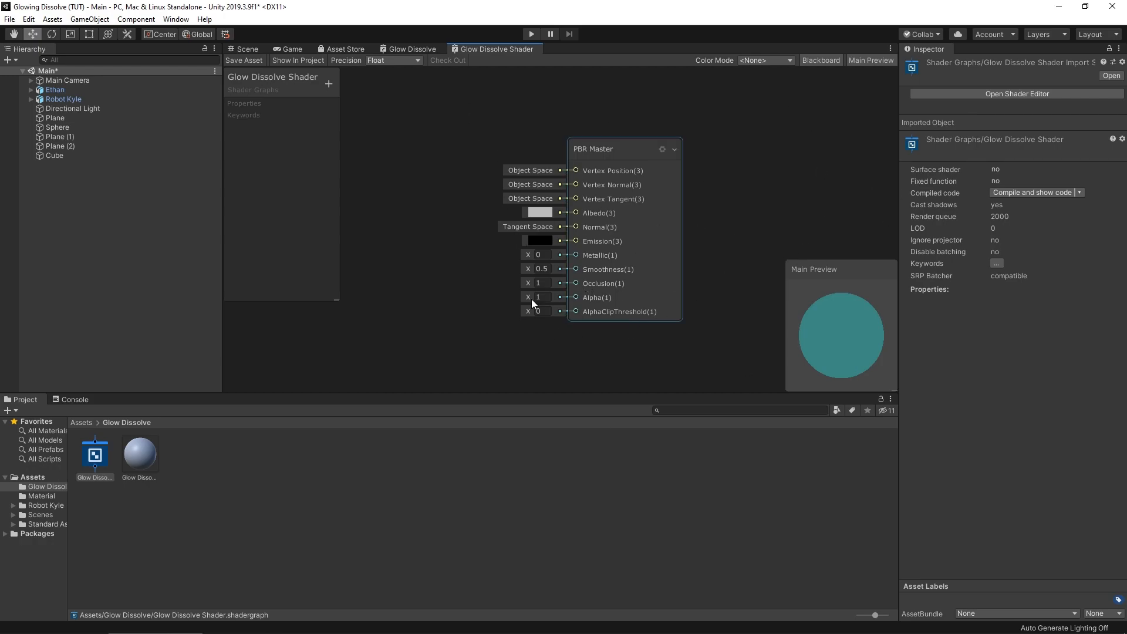
{"action": "middle_click_drag", "start_coordinate": [485, 262], "coordinate": [660, 270]}
- Add a Gradient Noise node from the procedural noise nodes and place it in free space before the PBR Master
{"action": "right_click", "coordinate": [400, 210]}
{"action": "left_click", "coordinate": [443, 198]}
{"action": "key", "text": "space"}
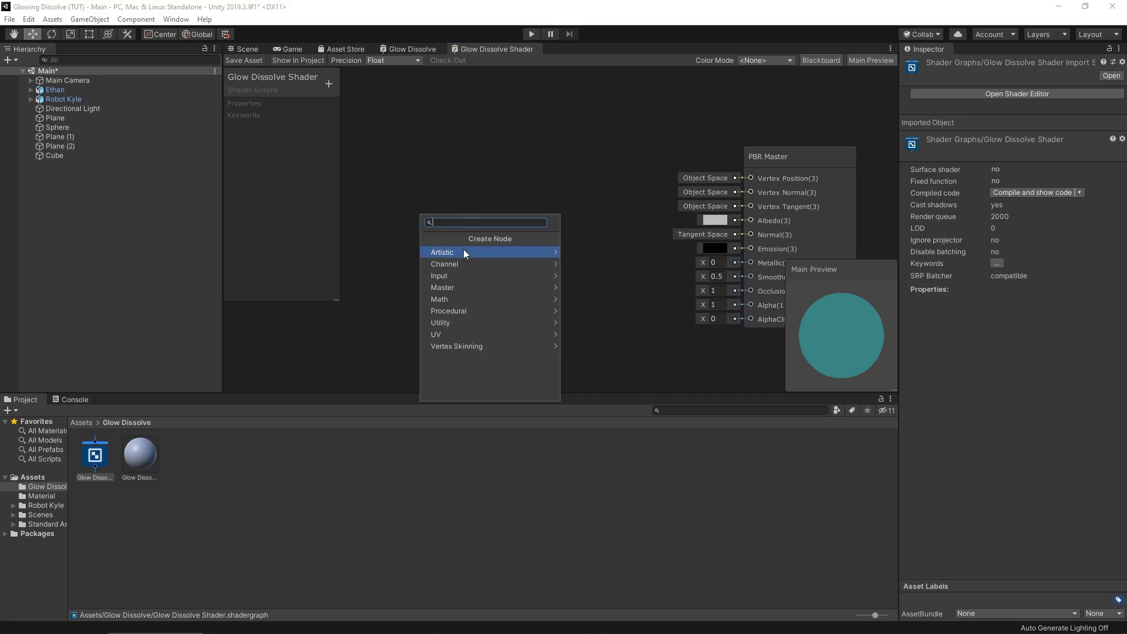
{"action": "left_click", "coordinate": [456, 313]}
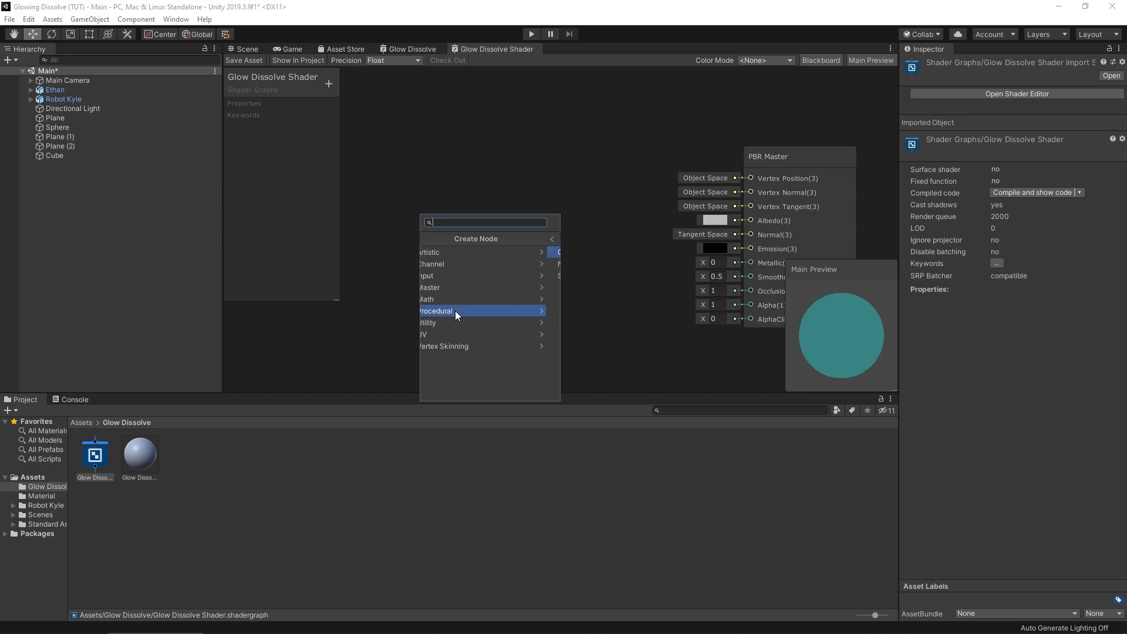
{"action": "left_click", "coordinate": [481, 263]}
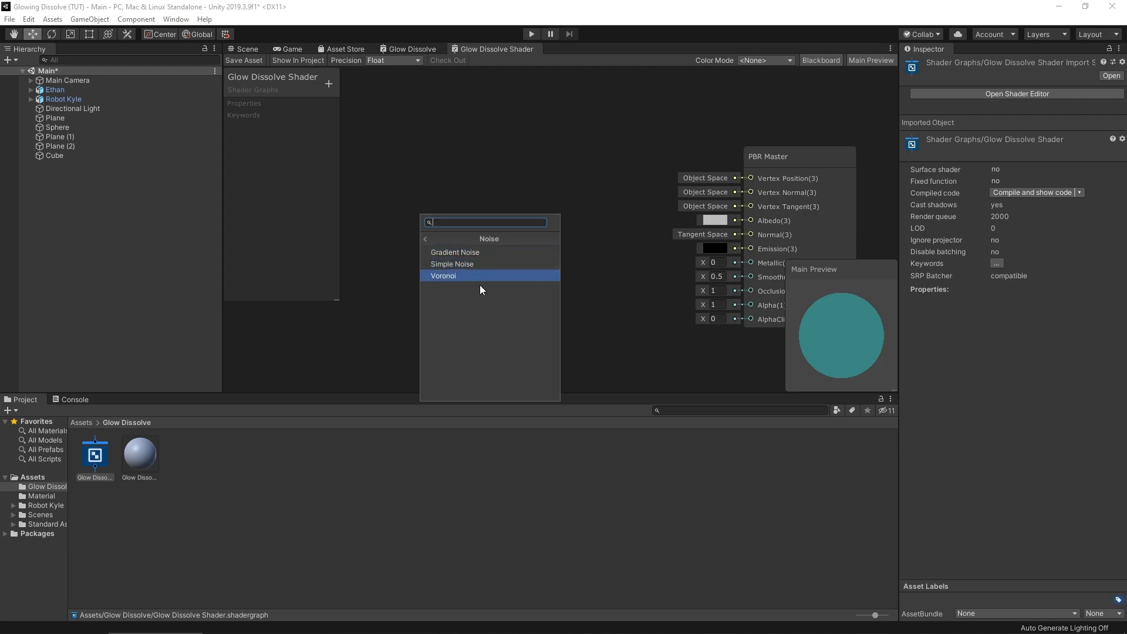
{"action": "left_click", "coordinate": [477, 253]}
{"action": "left_click_drag", "start_coordinate": [509, 257], "coordinate": [407, 178]}
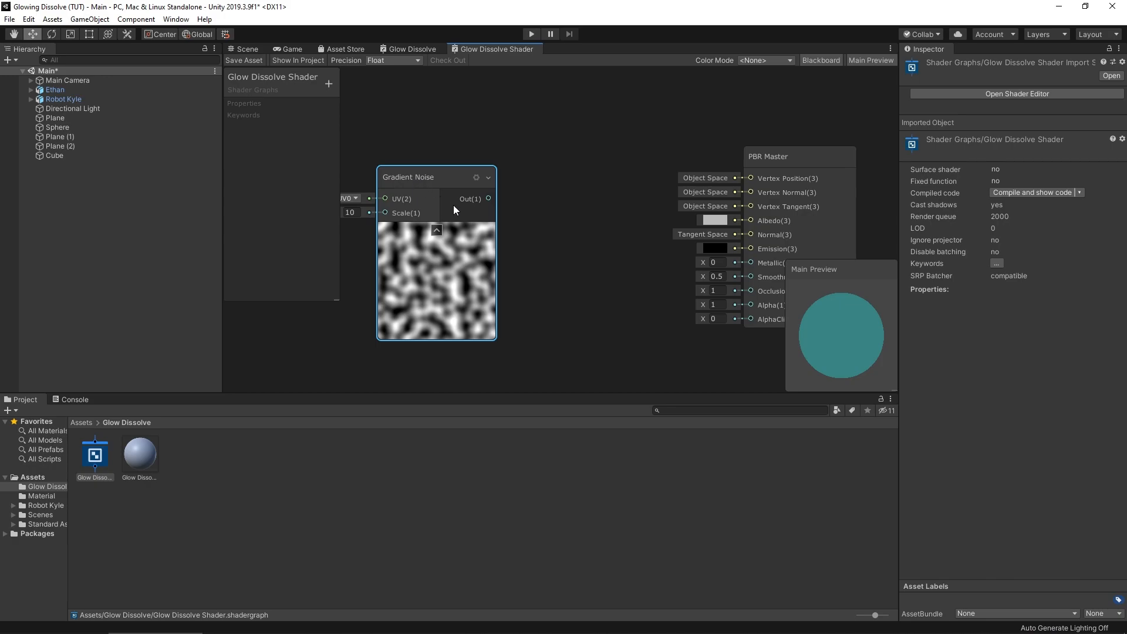
- Move the Gradient Noise node well away from the PBR Master and connect its output to the Alpha input
{"action": "middle_click_drag", "start_coordinate": [552, 251], "coordinate": [638, 250]}
{"action": "scroll", "coordinate": [635, 249], "scroll_direction": "down", "scroll_amount": 4}
{"action": "left_click_drag", "start_coordinate": [552, 208], "coordinate": [417, 198]}
{"action": "middle_click_drag", "start_coordinate": [507, 244], "coordinate": [731, 178]}
{"action": "left_click_drag", "start_coordinate": [645, 133], "coordinate": [429, 164]}
{"action": "scroll", "coordinate": [516, 168], "scroll_direction": "down", "scroll_amount": 4}
{"action": "middle_click_drag", "start_coordinate": [536, 164], "coordinate": [507, 217]}
{"action": "scroll", "coordinate": [445, 206], "scroll_direction": "up", "scroll_amount": 2}
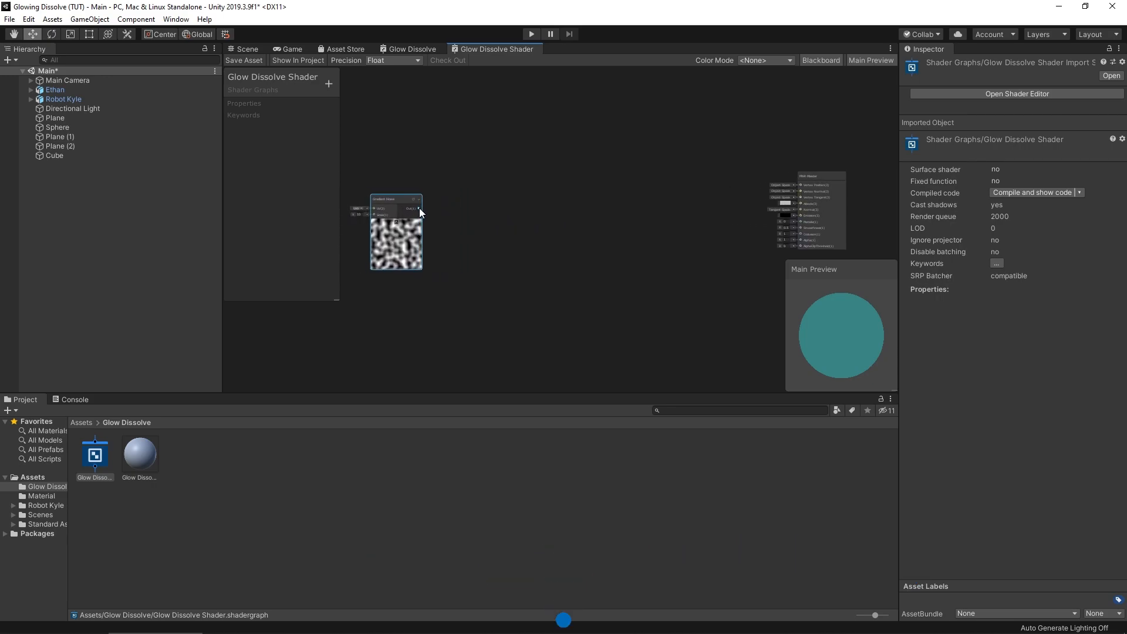
{"action": "left_click_drag", "start_coordinate": [419, 208], "coordinate": [803, 240]}
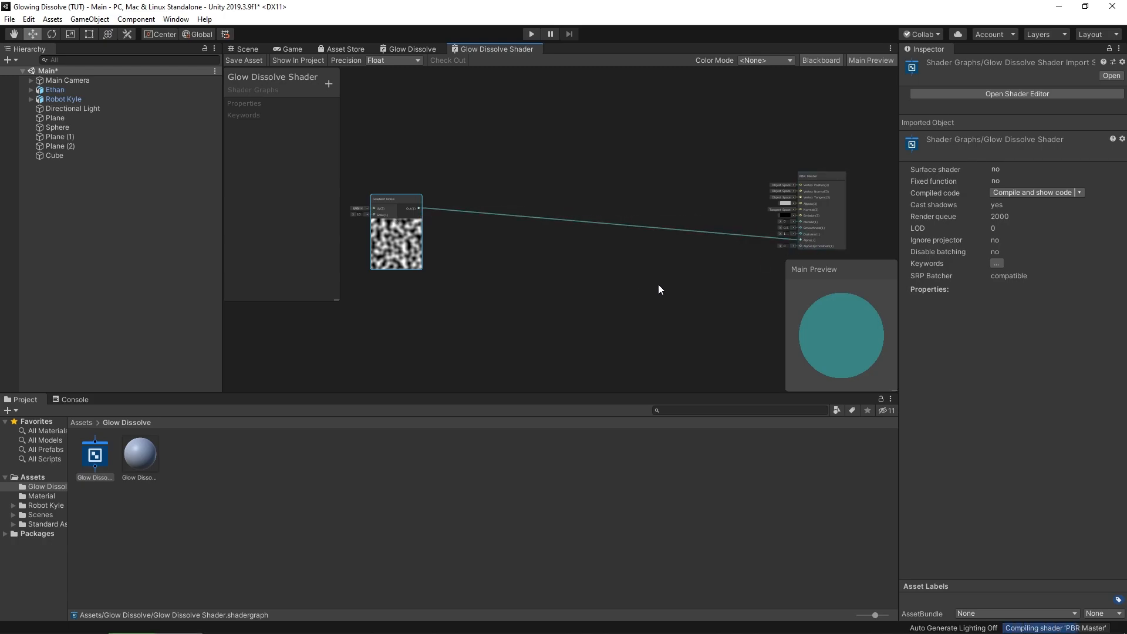
{"action": "key", "text": "a"}
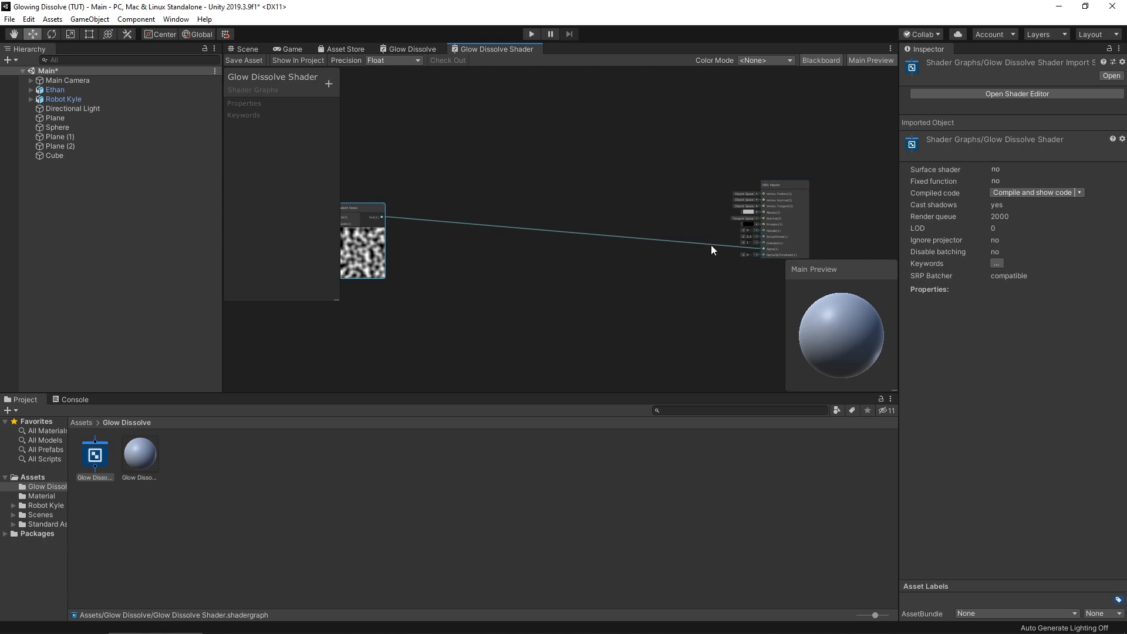
- Set the PBR Master node's Surface option to Transparent
{"action": "scroll", "coordinate": [814, 220], "scroll_direction": "up", "scroll_amount": 3}
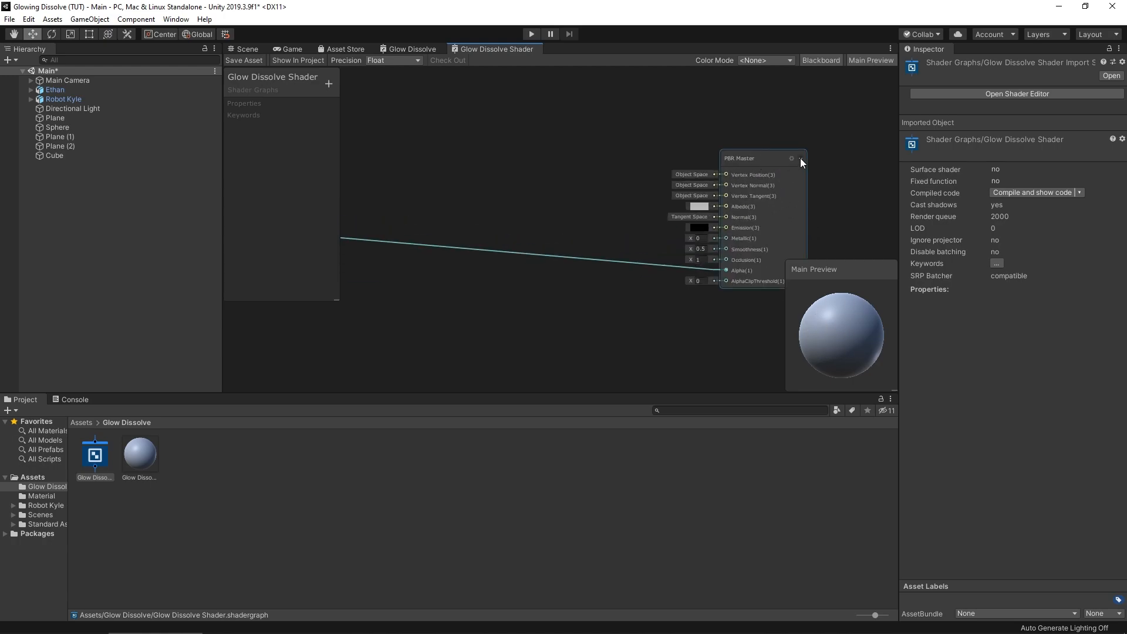
{"action": "left_click", "coordinate": [792, 159]}
{"action": "middle_click_drag", "start_coordinate": [793, 158], "coordinate": [695, 160]}
{"action": "scroll", "coordinate": [778, 219], "scroll_direction": "up", "scroll_amount": 2}
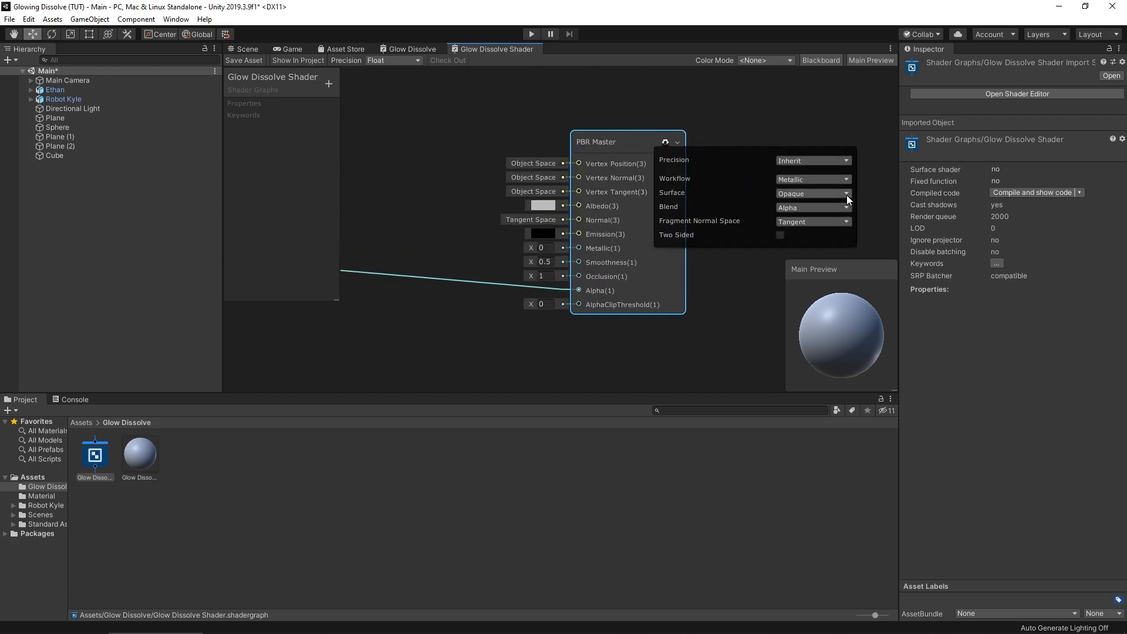
{"action": "left_click", "coordinate": [848, 194]}
{"action": "left_click", "coordinate": [808, 220]}
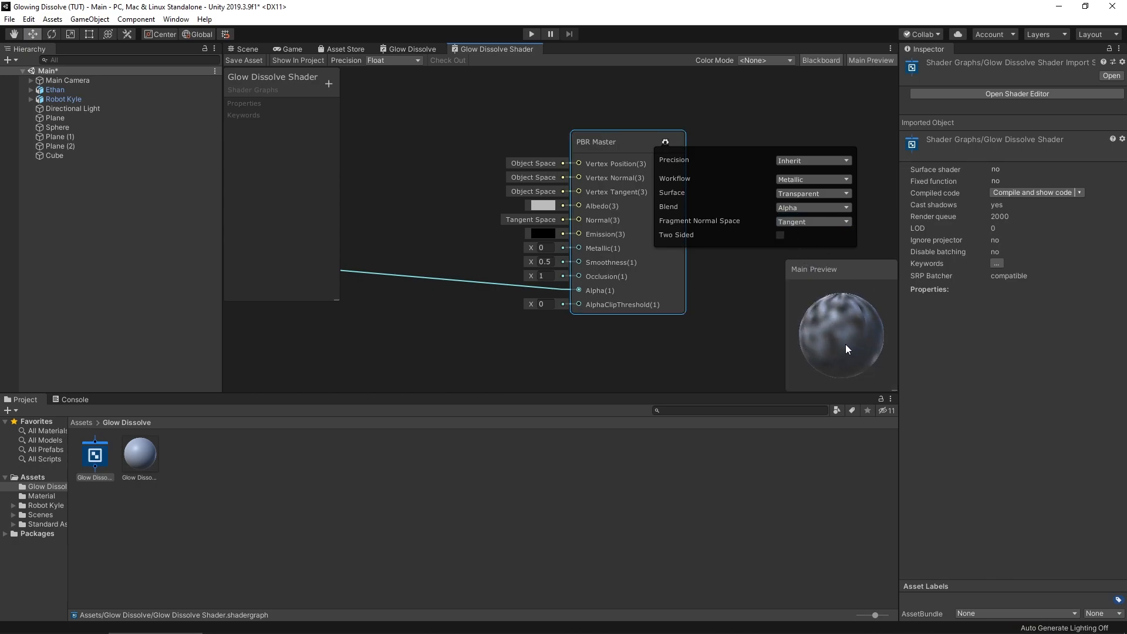
- Rotate the main preview, save the shader graph and check its effect on the sphere in the Scene view
{"action": "mouse_move", "coordinate": [846, 346]}
{"action": "left_mouse_down"}
{"action": "mouse_move", "coordinate": [832, 336]}
{"action": "mouse_move", "coordinate": [866, 316]}
{"action": "mouse_move", "coordinate": [863, 342]}
{"action": "mouse_move", "coordinate": [829, 342]}
{"action": "left_mouse_up"}
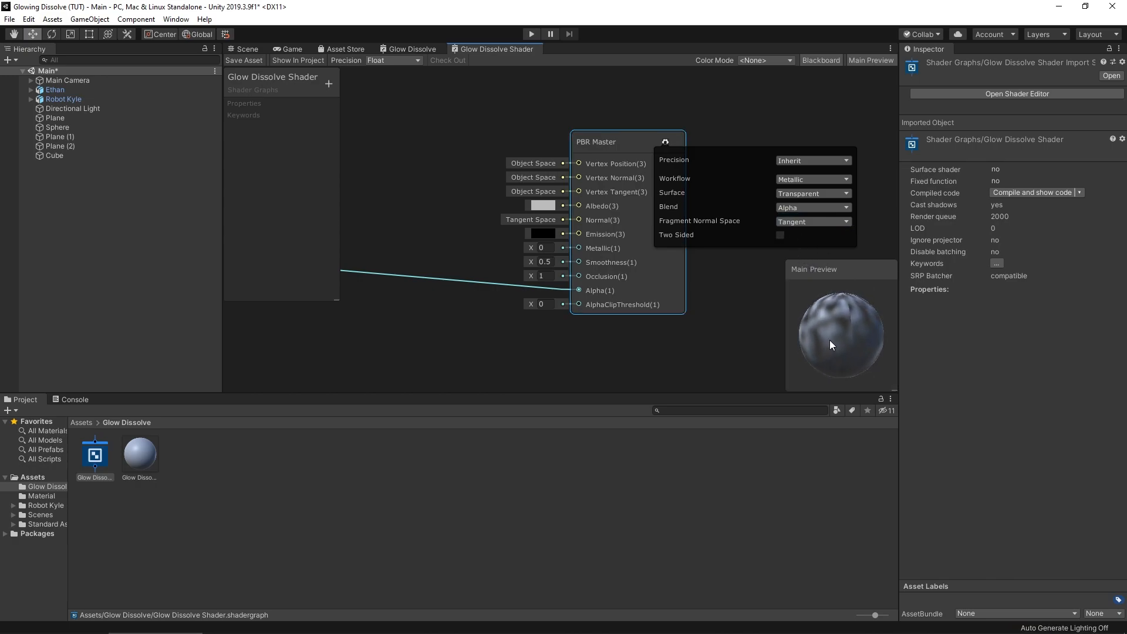
{"action": "left_click", "coordinate": [244, 49]}
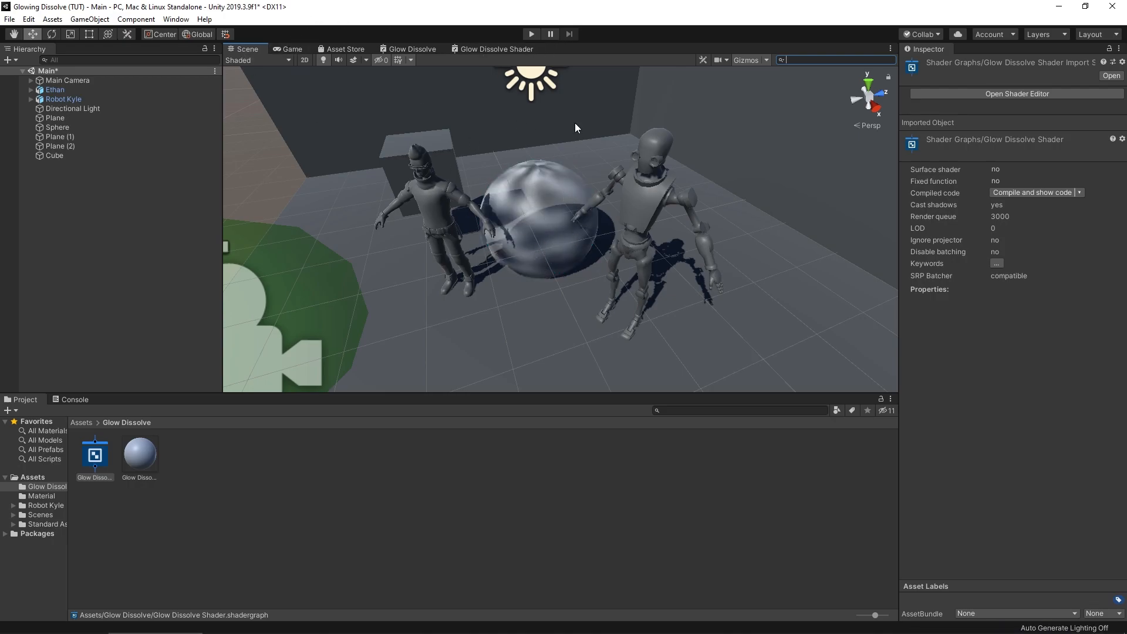
{"action": "left_click", "coordinate": [499, 51]}
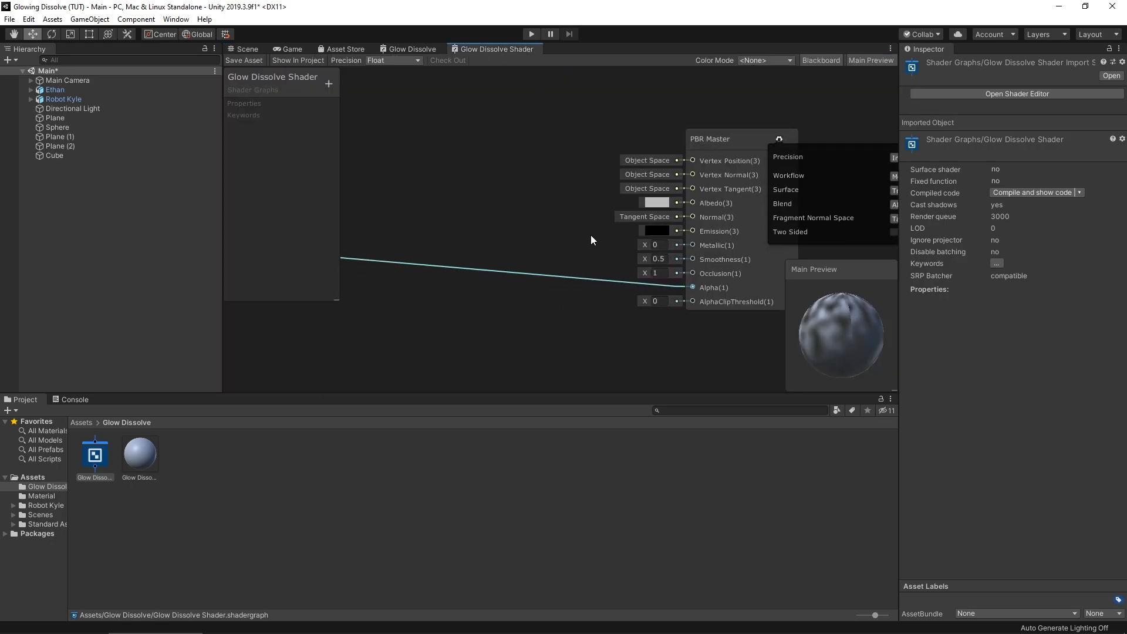
- Add a Step node and place it between the Gradient Noise node and the PBR Master
{"action": "middle_click_drag", "start_coordinate": [590, 235], "coordinate": [711, 250]}
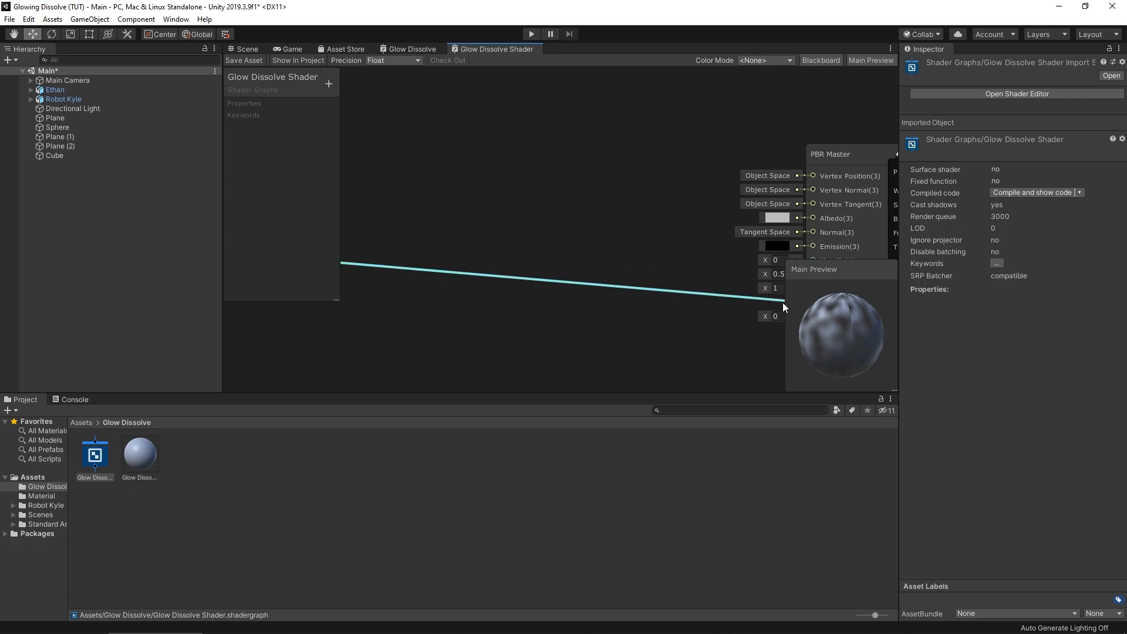
{"action": "middle_click_drag", "start_coordinate": [483, 265], "coordinate": [718, 251]}
{"action": "scroll", "coordinate": [506, 211], "scroll_direction": "down", "scroll_amount": 5}
{"action": "scroll", "coordinate": [389, 245], "scroll_direction": "up", "scroll_amount": 2}
{"action": "middle_click_drag", "start_coordinate": [390, 244], "coordinate": [449, 247]}
{"action": "scroll", "coordinate": [427, 237], "scroll_direction": "up", "scroll_amount": 3}
{"action": "scroll", "coordinate": [561, 278], "scroll_direction": "down", "scroll_amount": 5}
{"action": "middle_click_drag", "start_coordinate": [593, 277], "coordinate": [558, 268]}
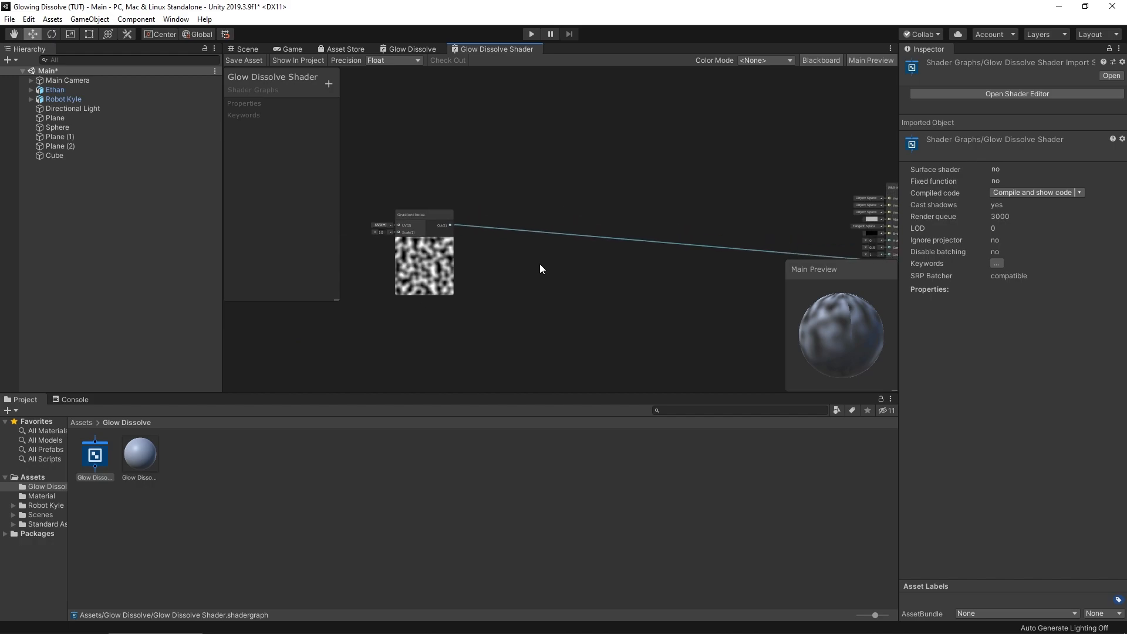
{"action": "key", "text": "space"}
{"action": "type", "text": "step"}
{"action": "key", "text": "Return"}
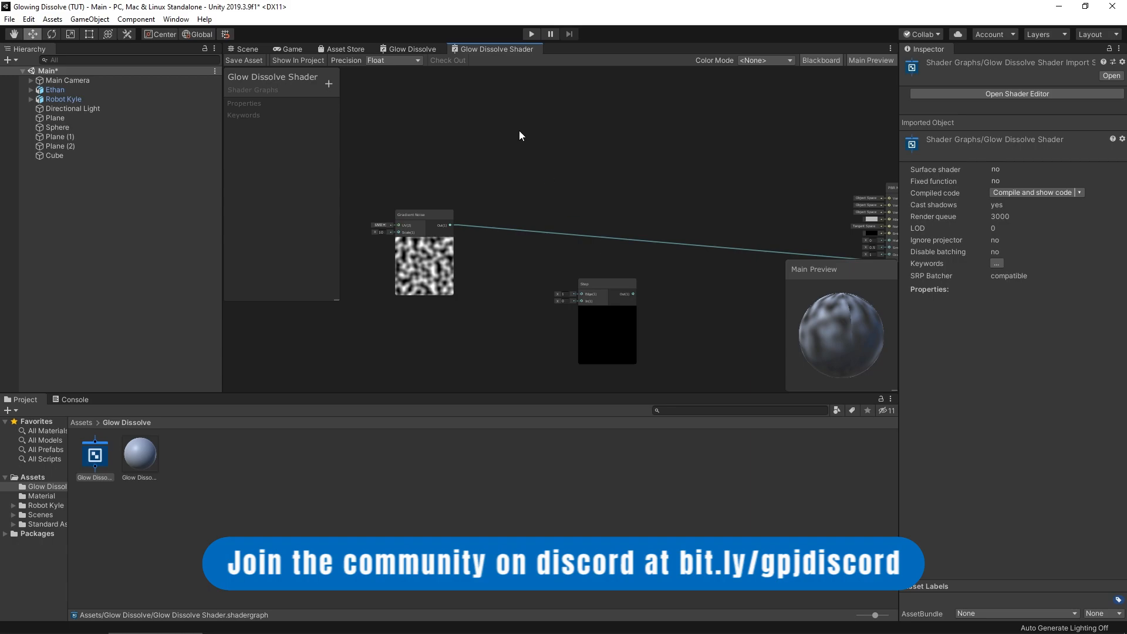
{"action": "left_click_drag", "start_coordinate": [602, 286], "coordinate": [595, 249]}
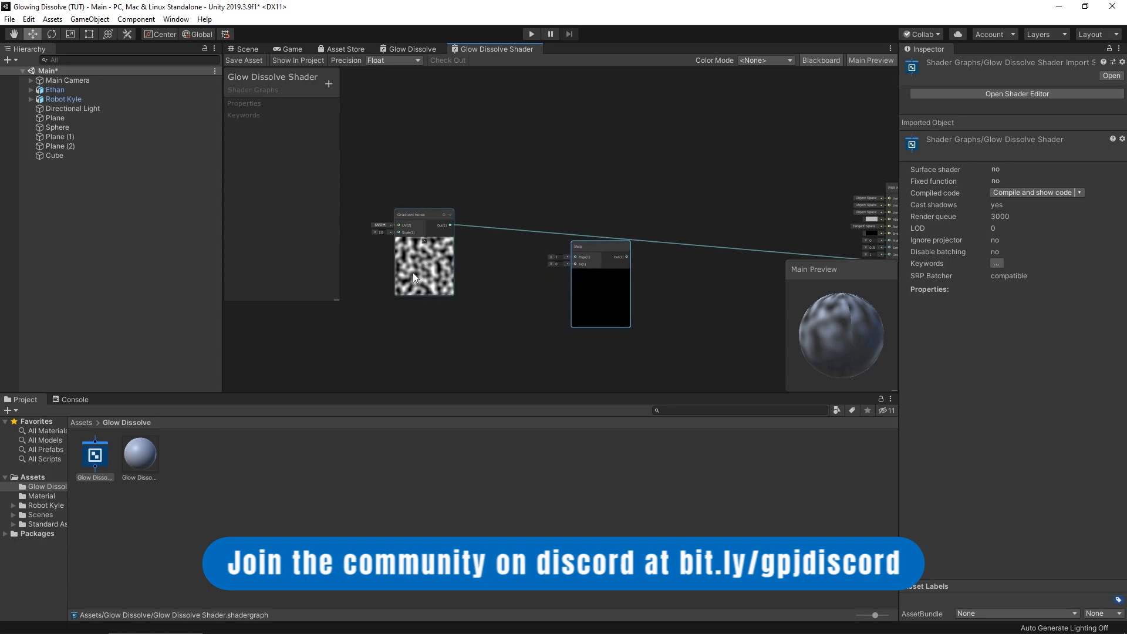
- Detach the Gradient Noise output from Alpha, connect it to the Step node's In input, and reposition the Step node slightly higher
{"action": "scroll", "coordinate": [416, 269], "scroll_direction": "up", "scroll_amount": 3}
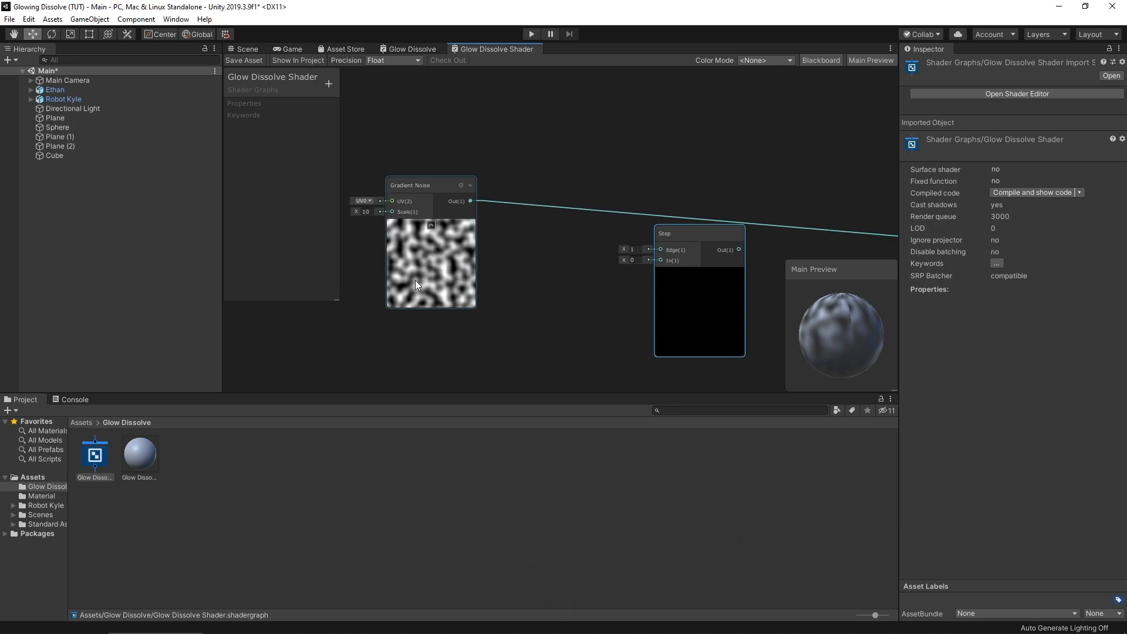
{"action": "left_click_drag", "start_coordinate": [482, 201], "coordinate": [658, 262]}
{"action": "key", "text": "Escape"}
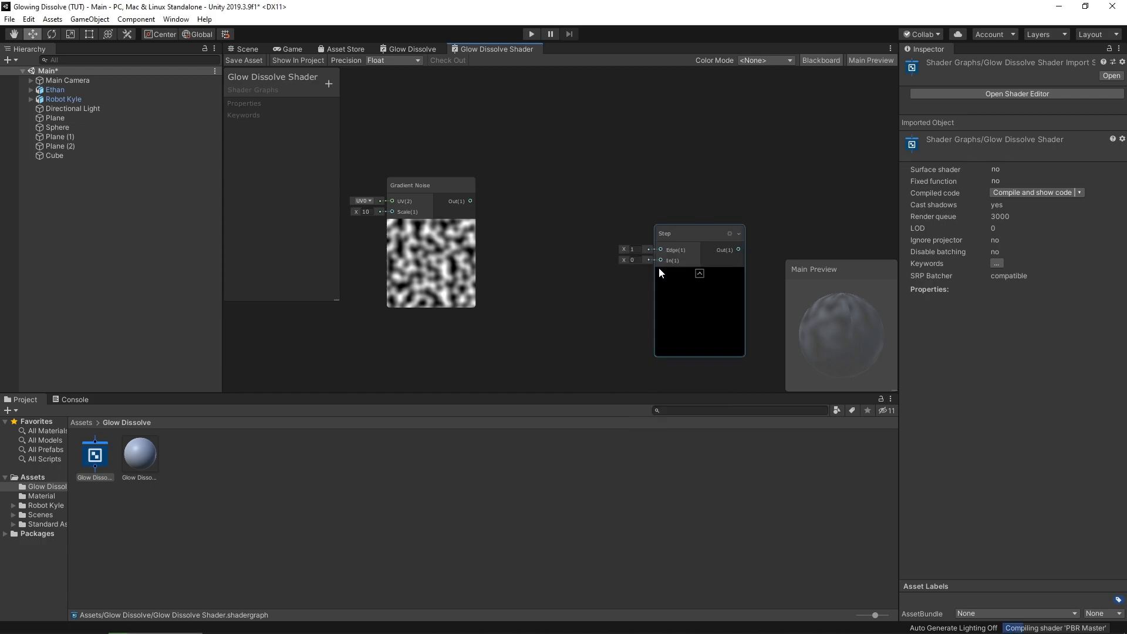
{"action": "left_click_drag", "start_coordinate": [471, 202], "coordinate": [686, 198]}
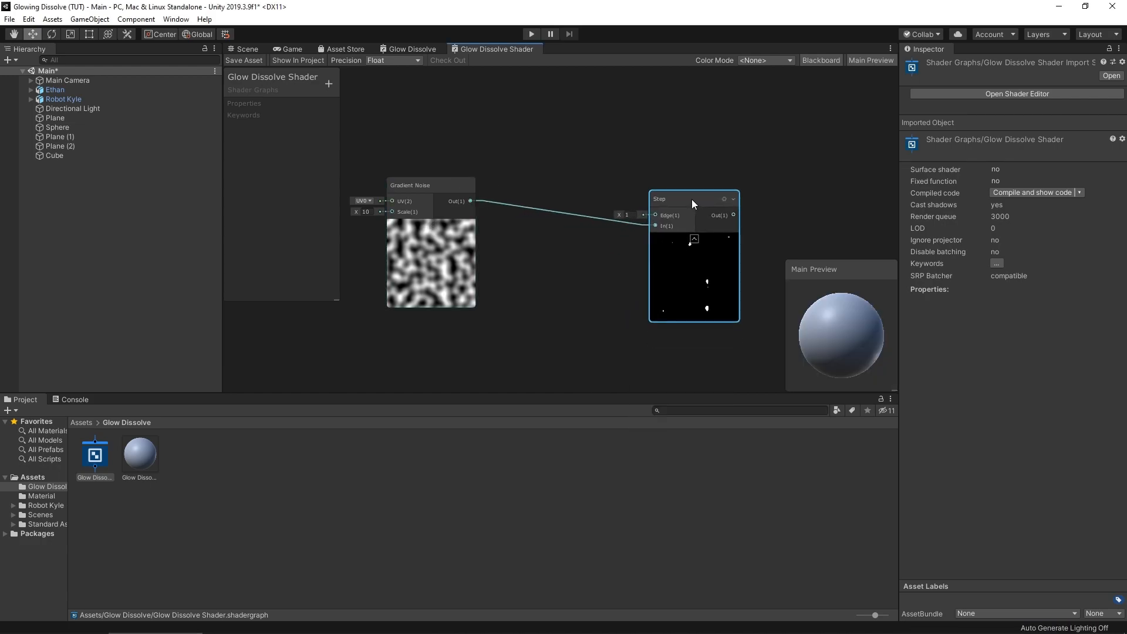
- Set the Step node's Edge to 0.5, connect its output to the PBR Master's Alpha input, and rotate the main preview
{"action": "left_click_drag", "start_coordinate": [619, 213], "coordinate": [608, 213]}
{"action": "middle_click_drag", "start_coordinate": [618, 271], "coordinate": [455, 265]}
{"action": "scroll", "coordinate": [455, 264], "scroll_direction": "down", "scroll_amount": 1}
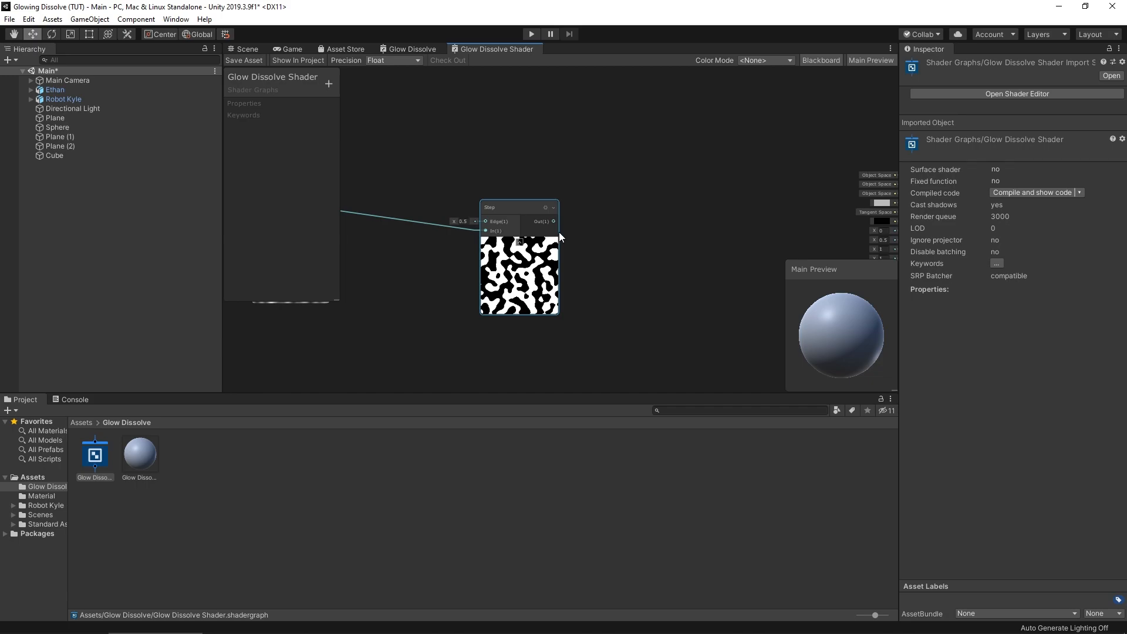
{"action": "middle_click_drag", "start_coordinate": [603, 228], "coordinate": [545, 218]}
{"action": "middle_click_drag", "start_coordinate": [626, 246], "coordinate": [597, 200]}
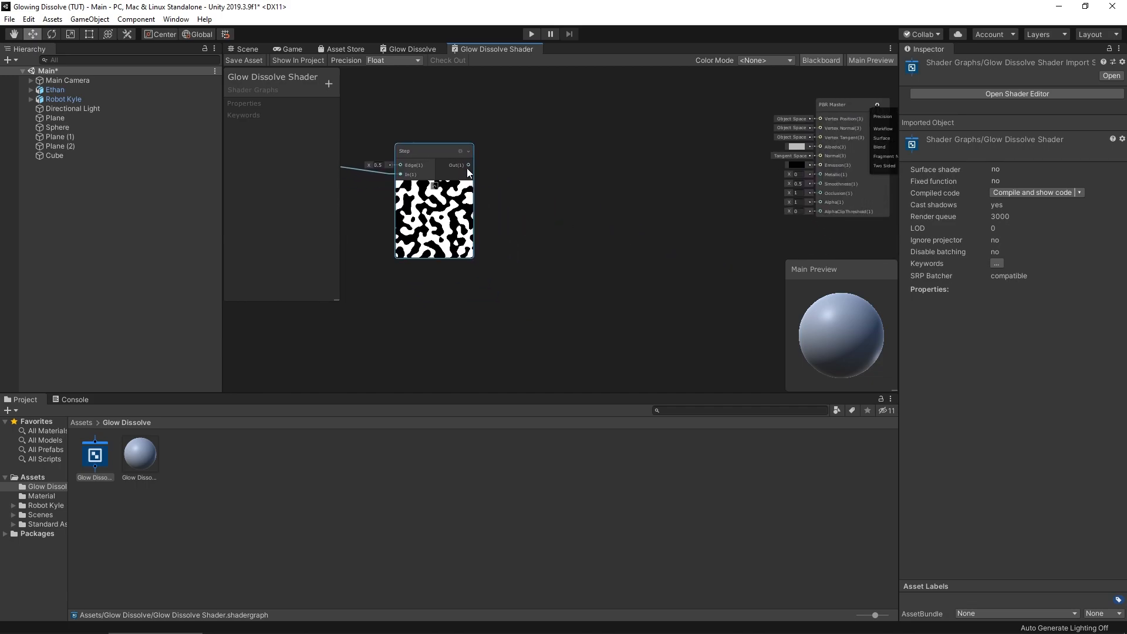
{"action": "left_click_drag", "start_coordinate": [468, 165], "coordinate": [819, 202]}
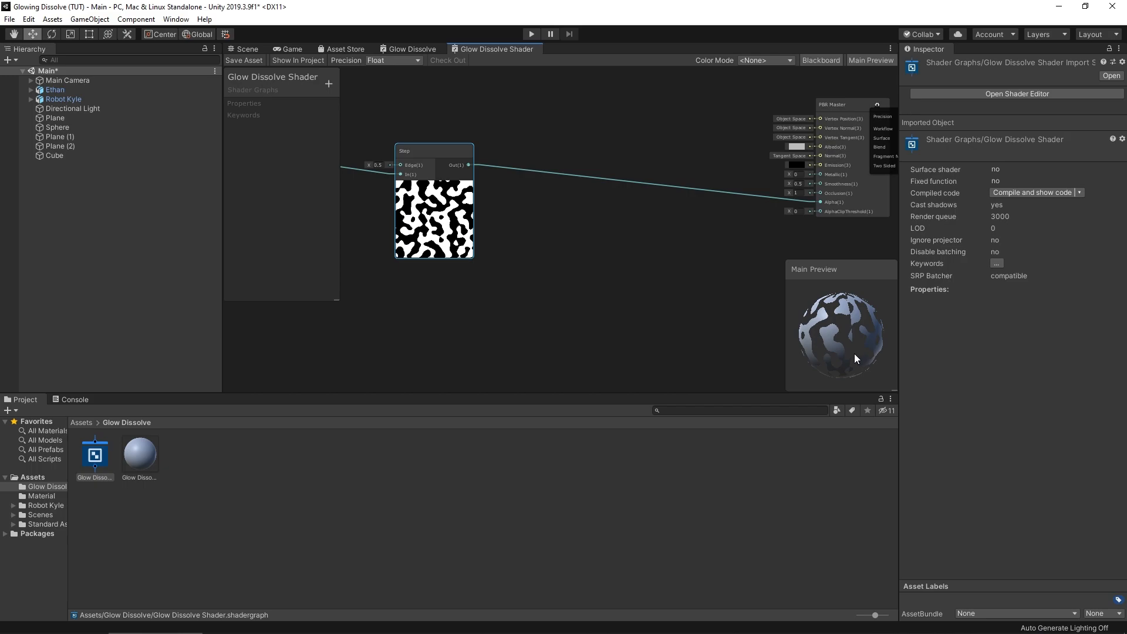
{"action": "left_click_drag", "start_coordinate": [850, 310], "coordinate": [821, 349]}
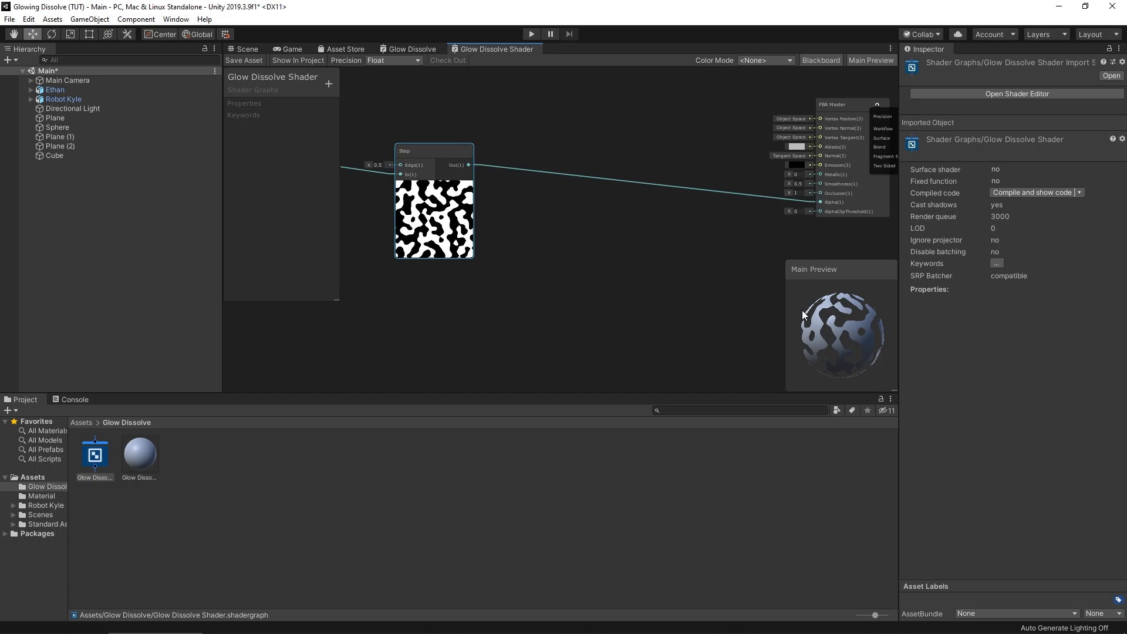
- Vary the Step node's Edge value, going down to about -0.1 and back up, to preview the dissolve
{"action": "left_click", "coordinate": [328, 85]}
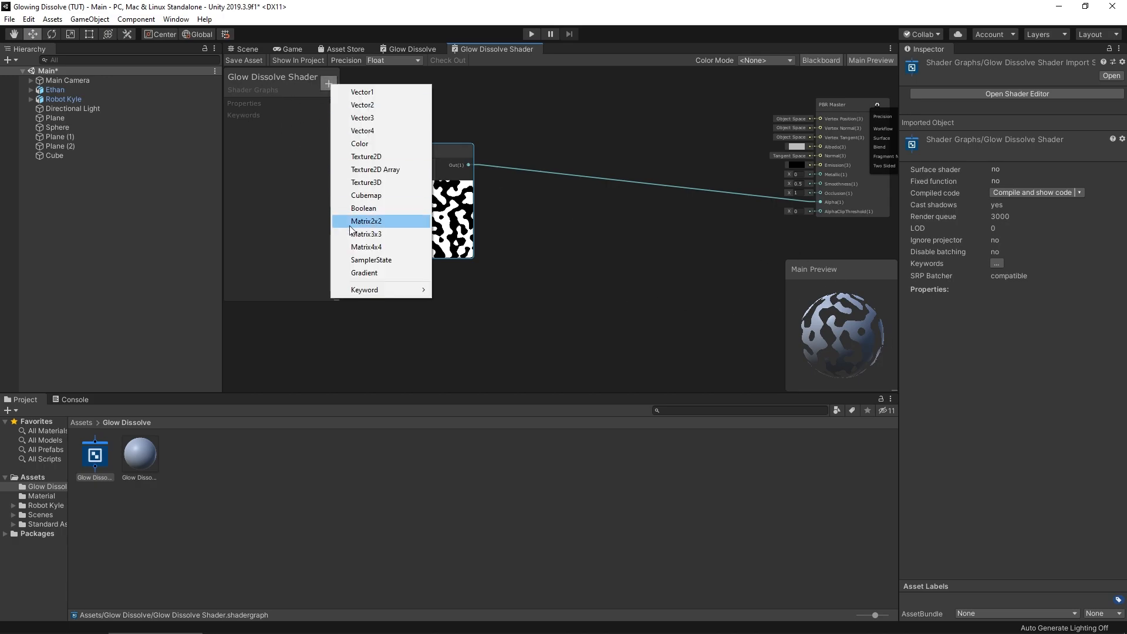
{"action": "left_click", "coordinate": [278, 189]}
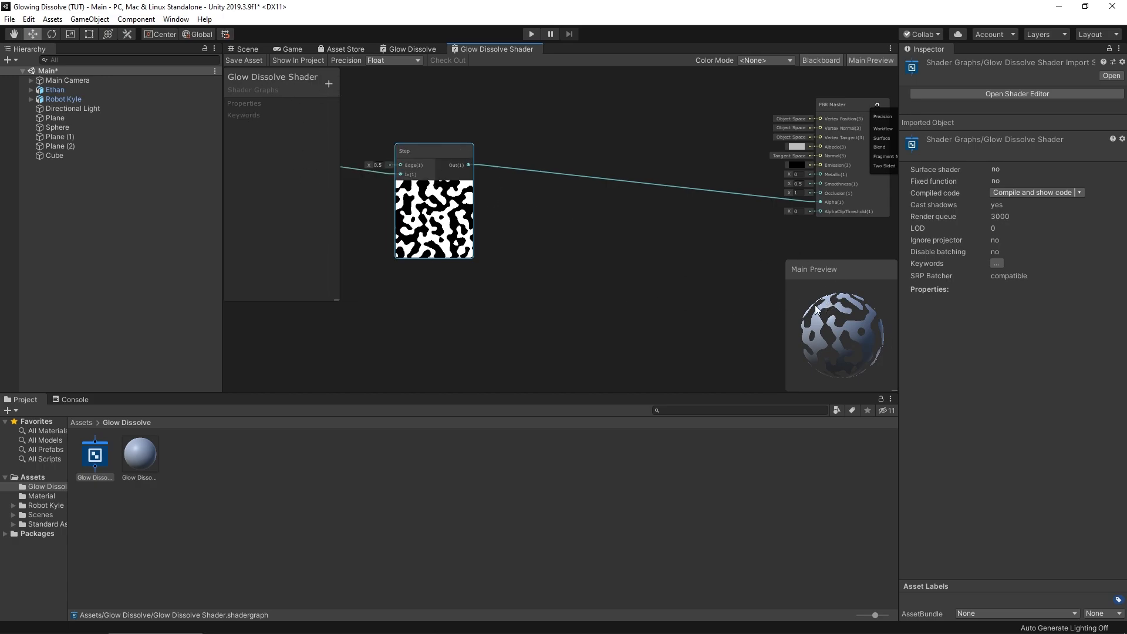
{"action": "left_click_drag", "start_coordinate": [370, 166], "coordinate": [361, 168]}
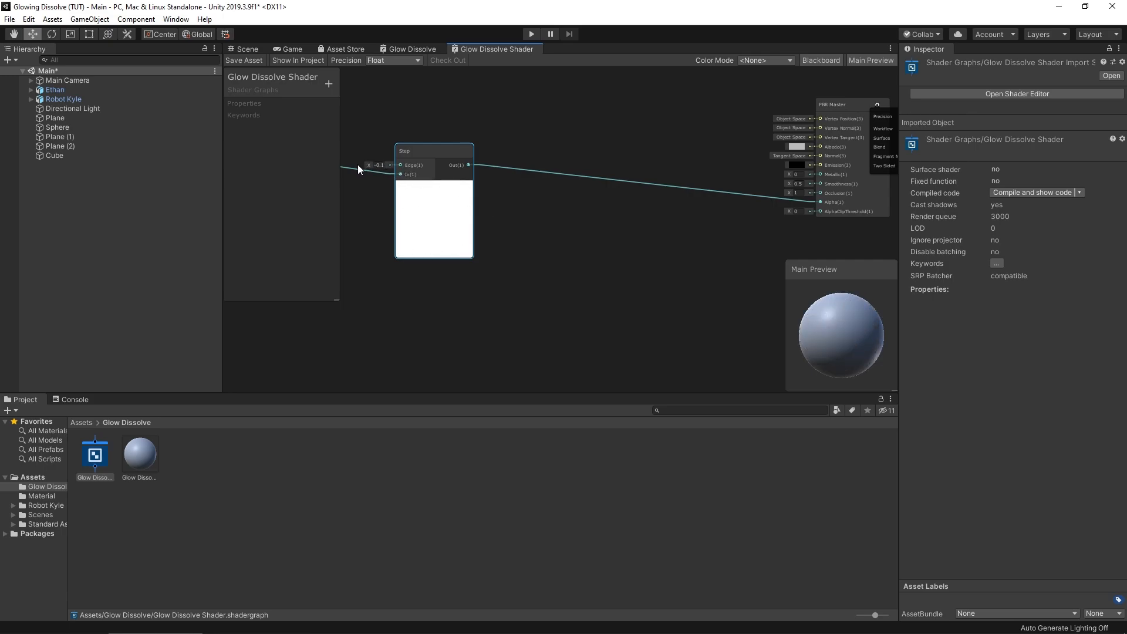
{"action": "mouse_move", "coordinate": [371, 165]}
{"action": "left_mouse_down"}
{"action": "mouse_move", "coordinate": [400, 166]}
{"action": "mouse_move", "coordinate": [354, 165]}
{"action": "left_mouse_up"}
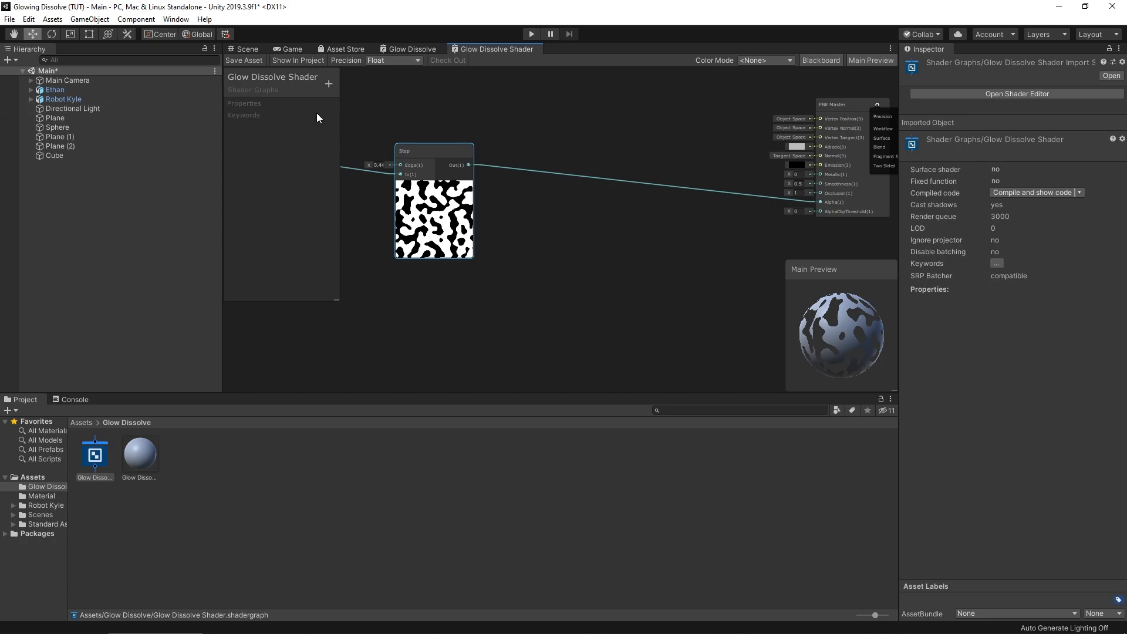
- Add a Vector1 property to the shader graph and name it NoiseStrength
{"action": "left_click", "coordinate": [329, 83]}
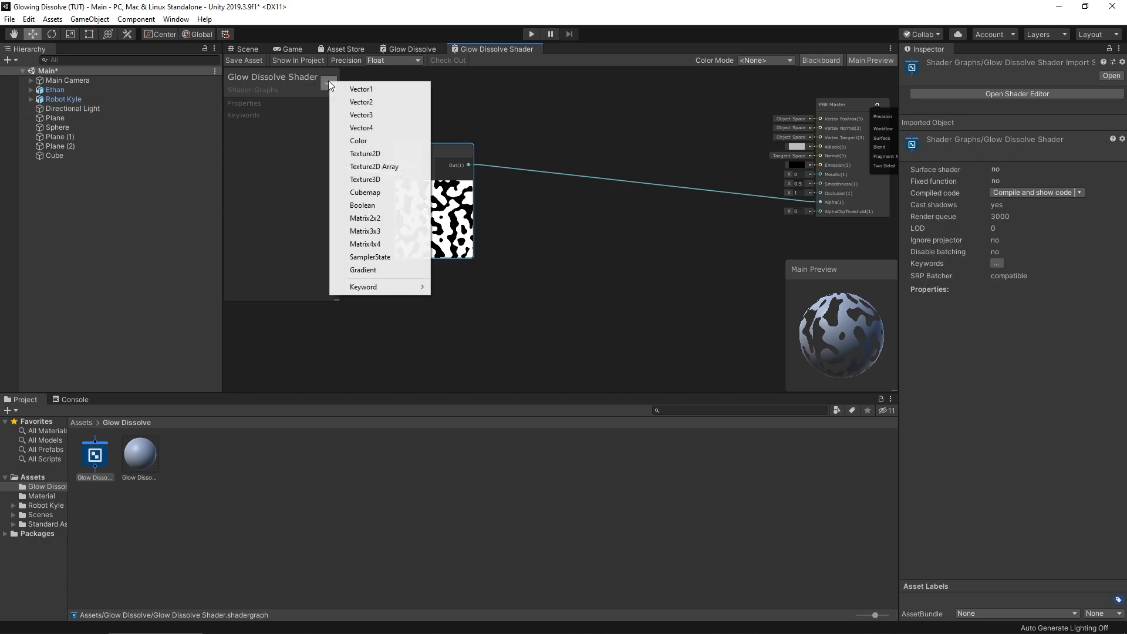
{"action": "left_click", "coordinate": [363, 89]}
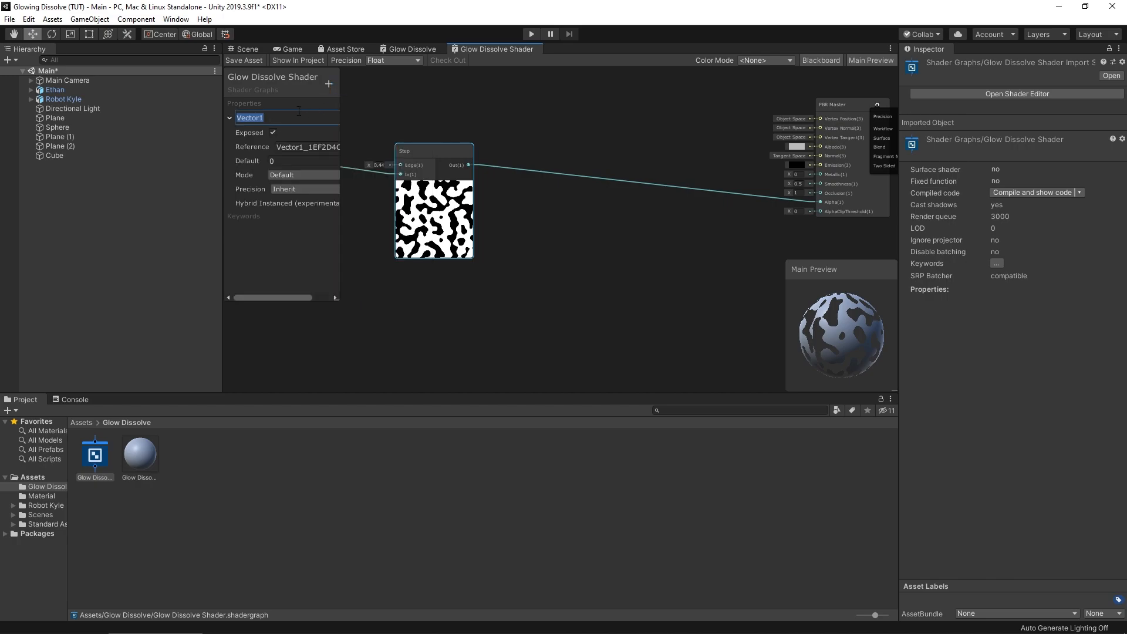
{"action": "type", "text": "NoiseStrenght"}
{"action": "key", "text": "Return"}
{"action": "double_click", "coordinate": [284, 117]}
{"action": "left_click", "coordinate": [309, 124]}
{"action": "key", "text": "BackSpace"}
{"action": "key", "text": "BackSpace"}
{"action": "type", "text": "th"}
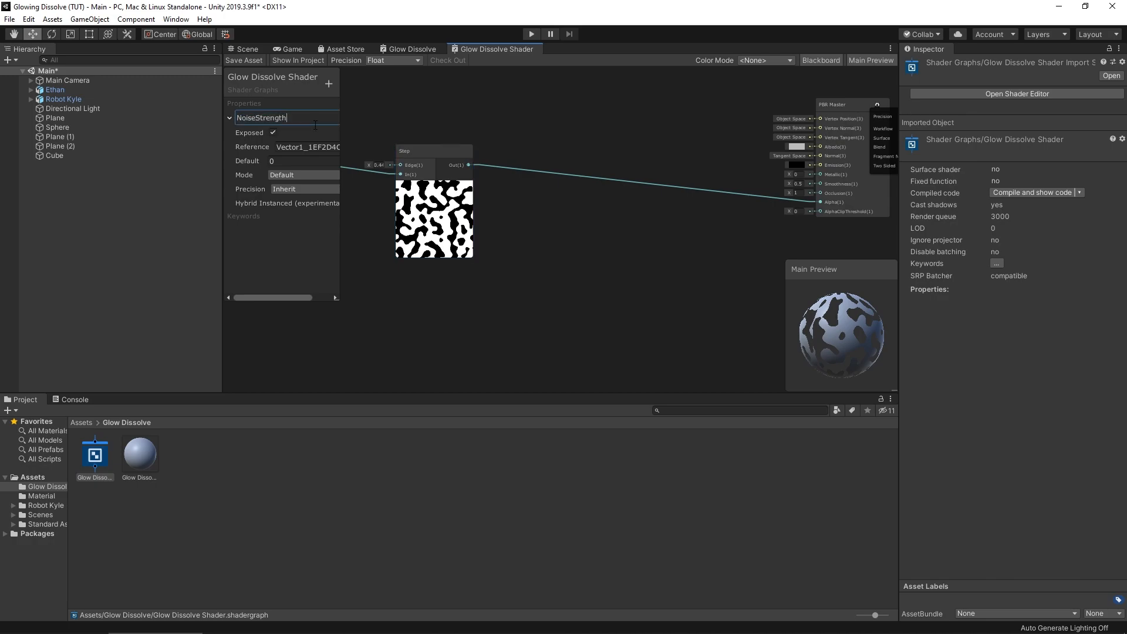
{"action": "key", "text": "Return"}
- Place the NoiseStrength property in the graph near the Step node and connect it to the Edge input
{"action": "middle_click_drag", "start_coordinate": [409, 214], "coordinate": [597, 193]}
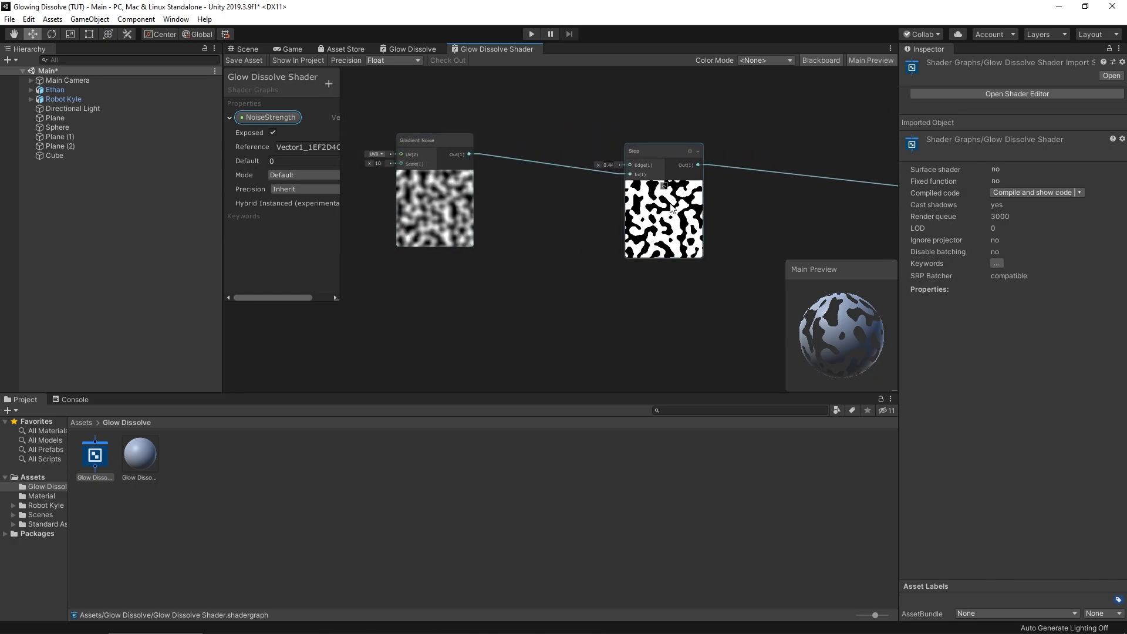
{"action": "left_click_drag", "start_coordinate": [657, 150], "coordinate": [667, 125]}
{"action": "left_click_drag", "start_coordinate": [268, 119], "coordinate": [520, 105]}
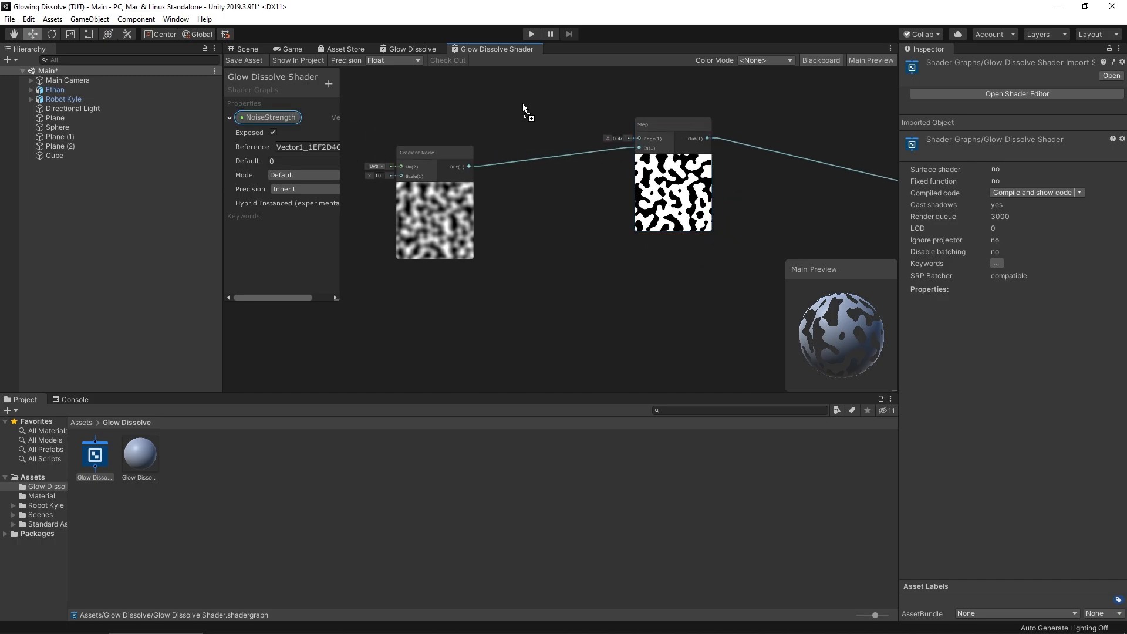
{"action": "left_click_drag", "start_coordinate": [591, 103], "coordinate": [640, 168]}
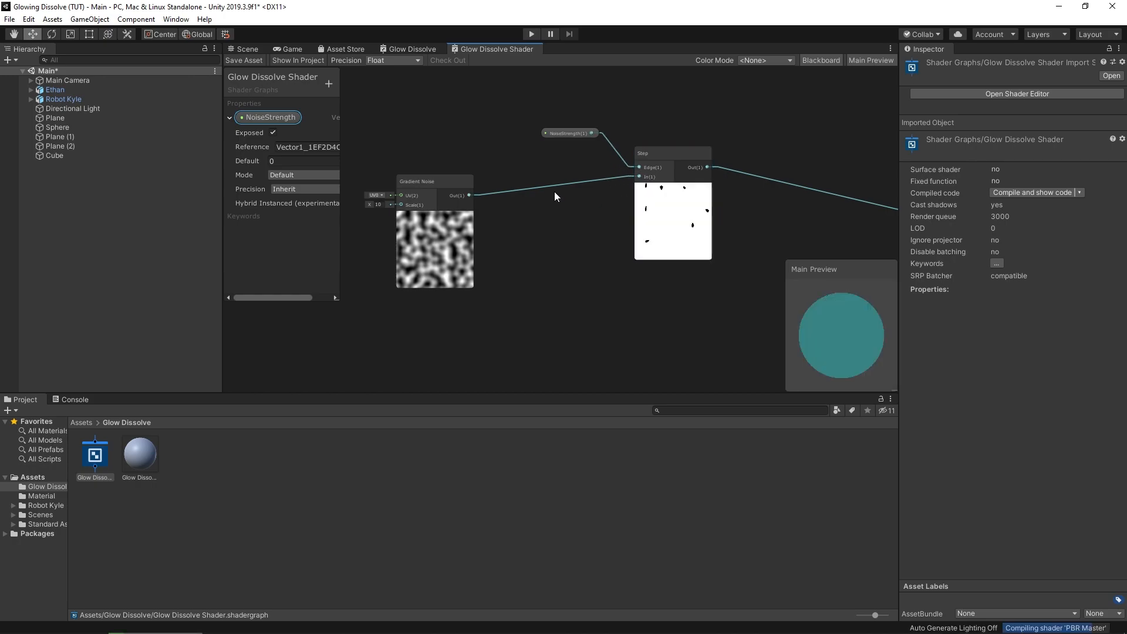
- Set the NoiseStrength property's default to 0.5 and save the shader graph
{"action": "middle_click_drag", "start_coordinate": [747, 247], "coordinate": [646, 250]}
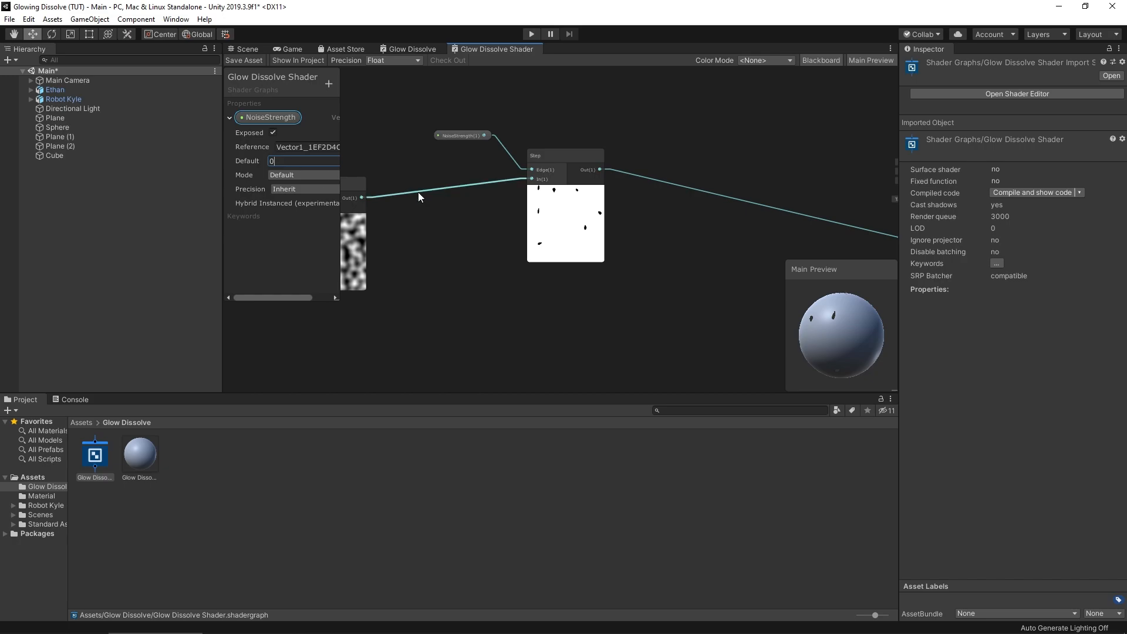
{"action": "type", "text": ".5"}
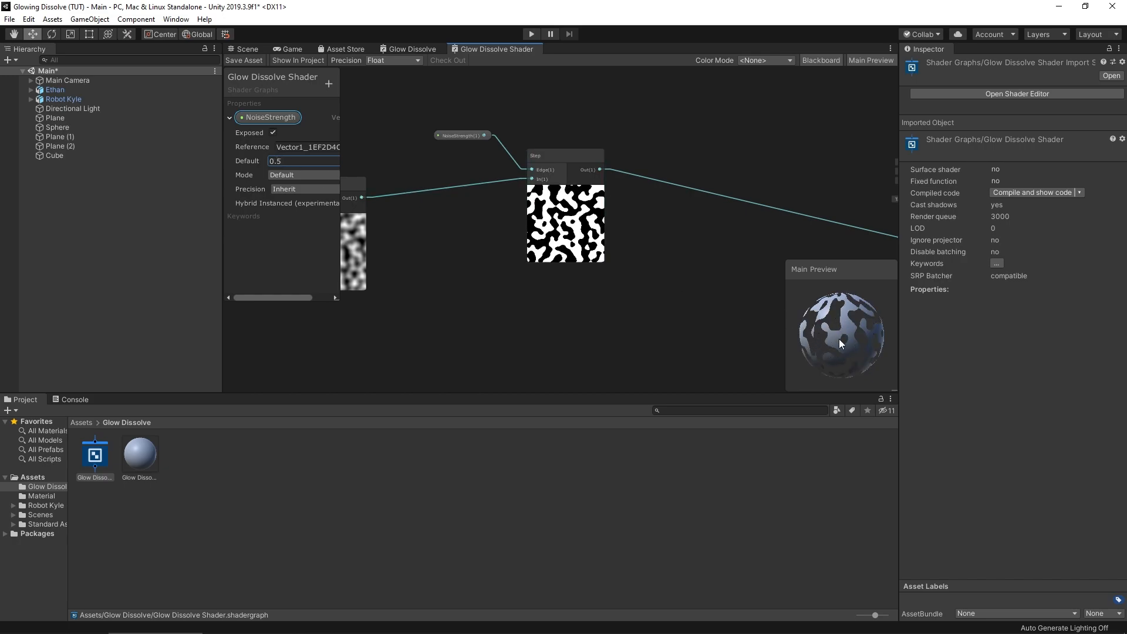
{"action": "left_click", "coordinate": [249, 60]}
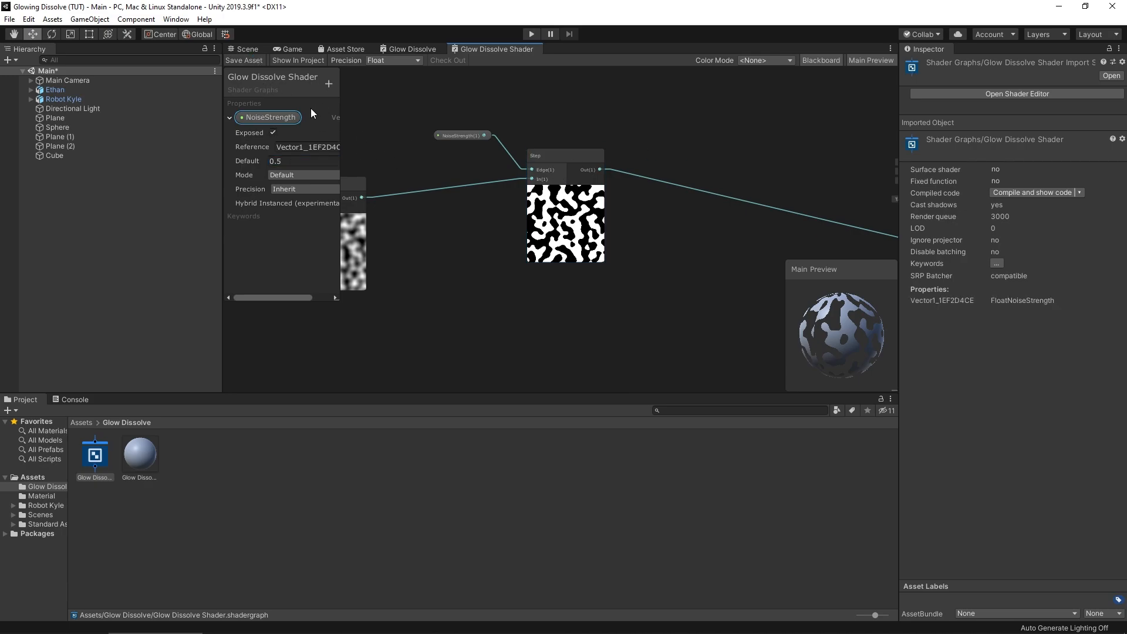
- Test the Glow Dissolve material in the Scene view with NoiseStrength at 0 and 1, and set it back to 0.5
{"action": "left_click", "coordinate": [243, 49]}
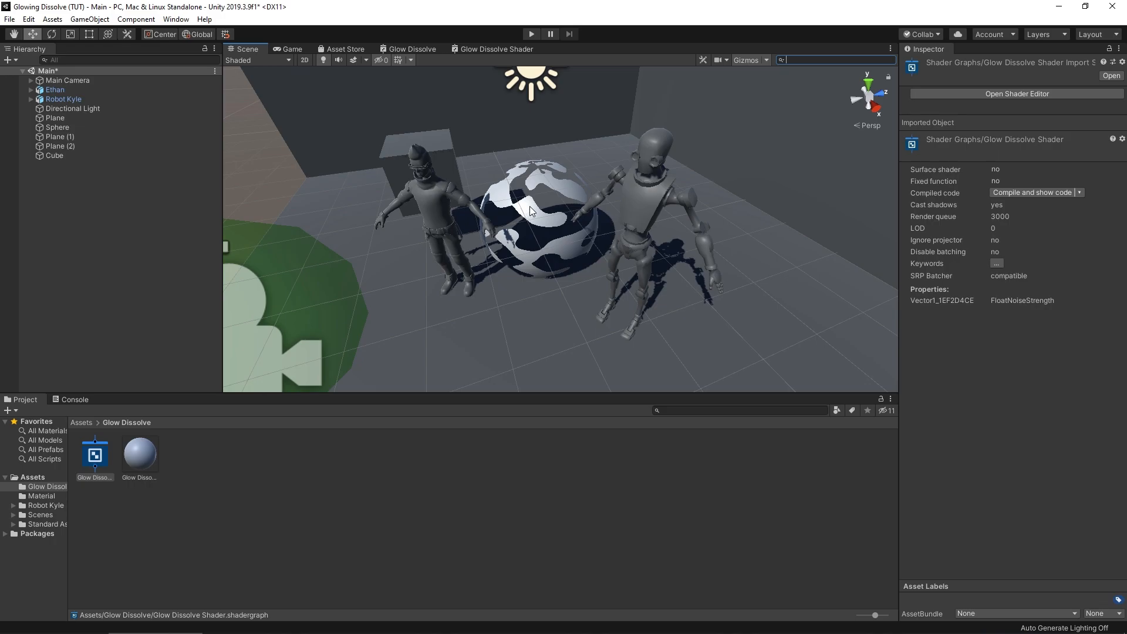
{"action": "left_click", "coordinate": [154, 463]}
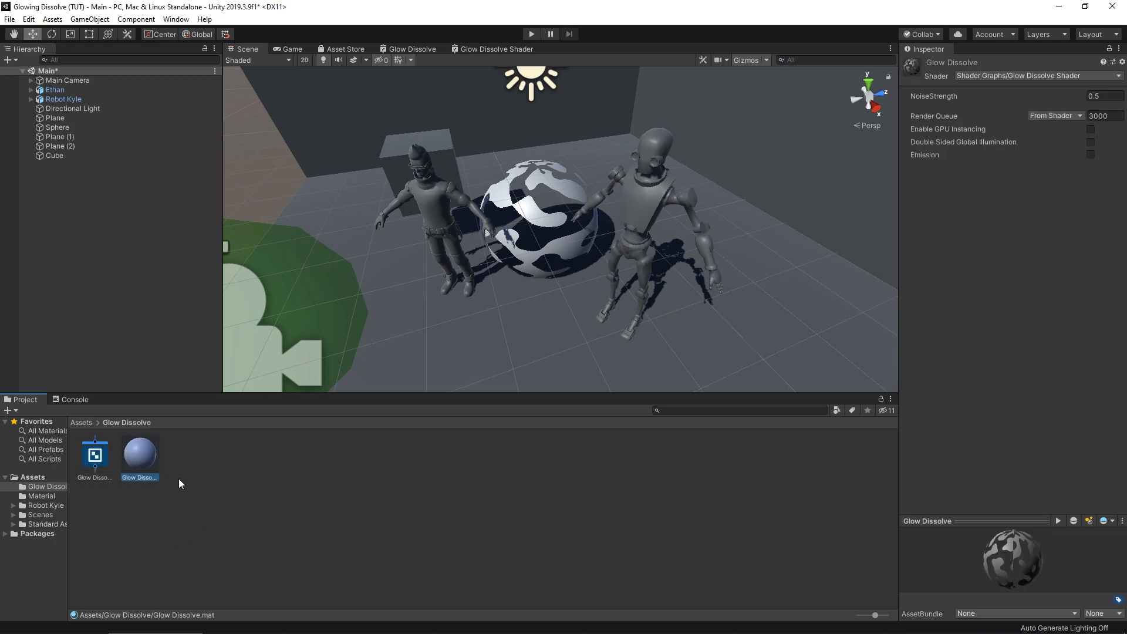
{"action": "left_click", "coordinate": [1104, 97]}
{"action": "key", "text": "BackSpace"}
{"action": "key", "text": "BackSpace"}
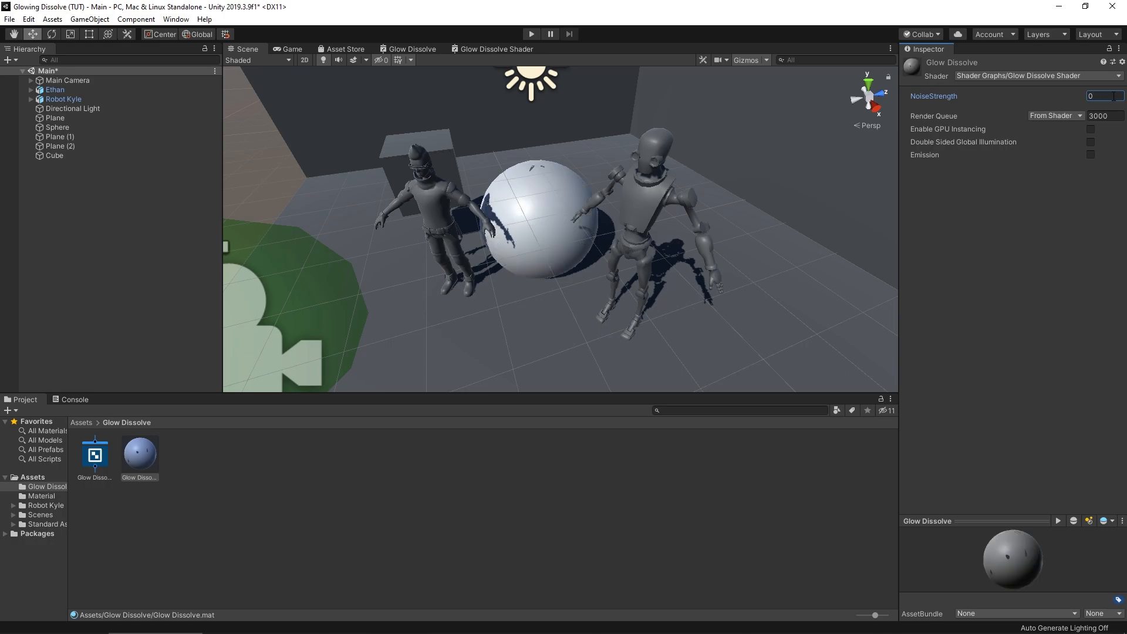
{"action": "double_click", "coordinate": [1109, 93]}
{"action": "type", "text": "1"}
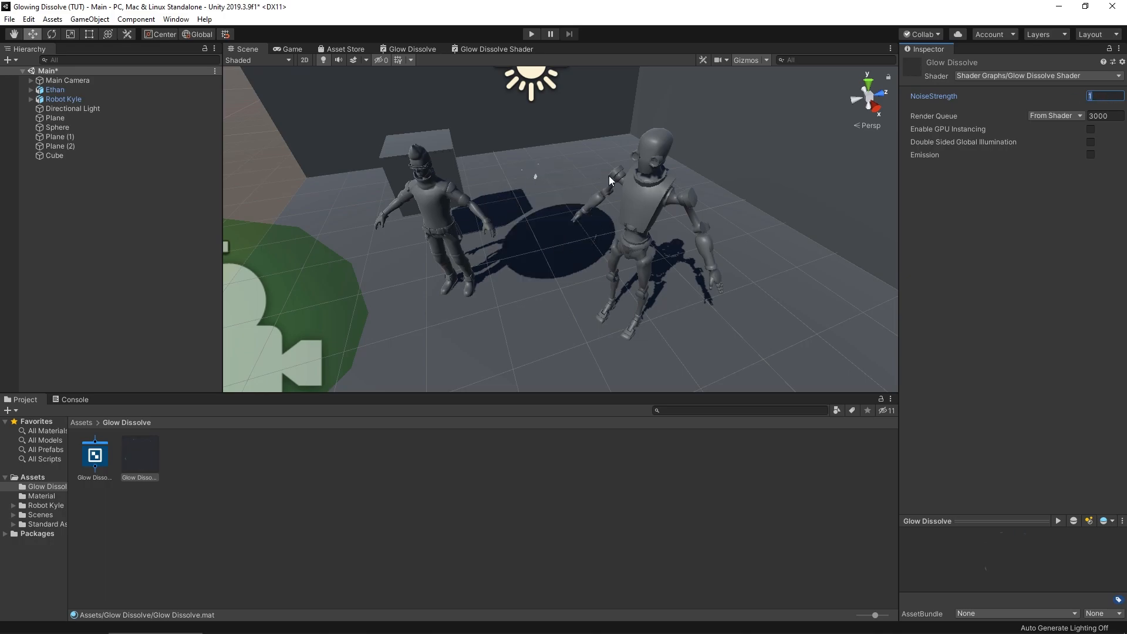
{"action": "type", "text": "1.24"}
{"action": "key", "text": "BackSpace"}
{"action": "type", "text": "50.5"}
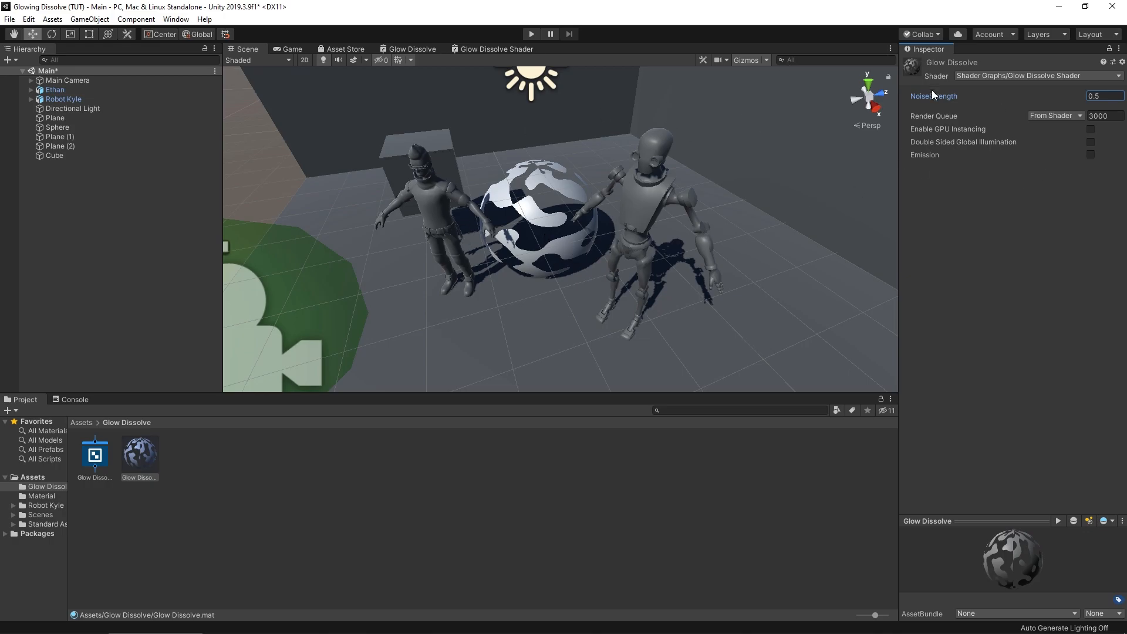
{"action": "left_click_drag", "start_coordinate": [938, 94], "coordinate": [936, 93]}
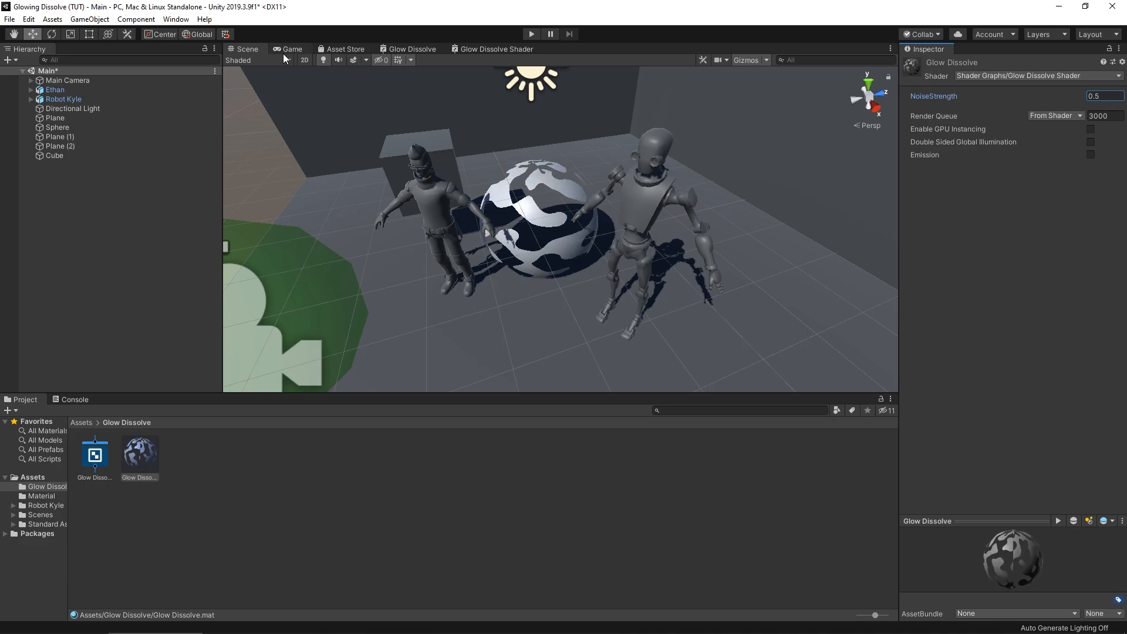
- Check the dissolving sphere in the Game view, return to the Glow Dissolve Shader graph and rotate its main preview
{"action": "left_click", "coordinate": [286, 51]}
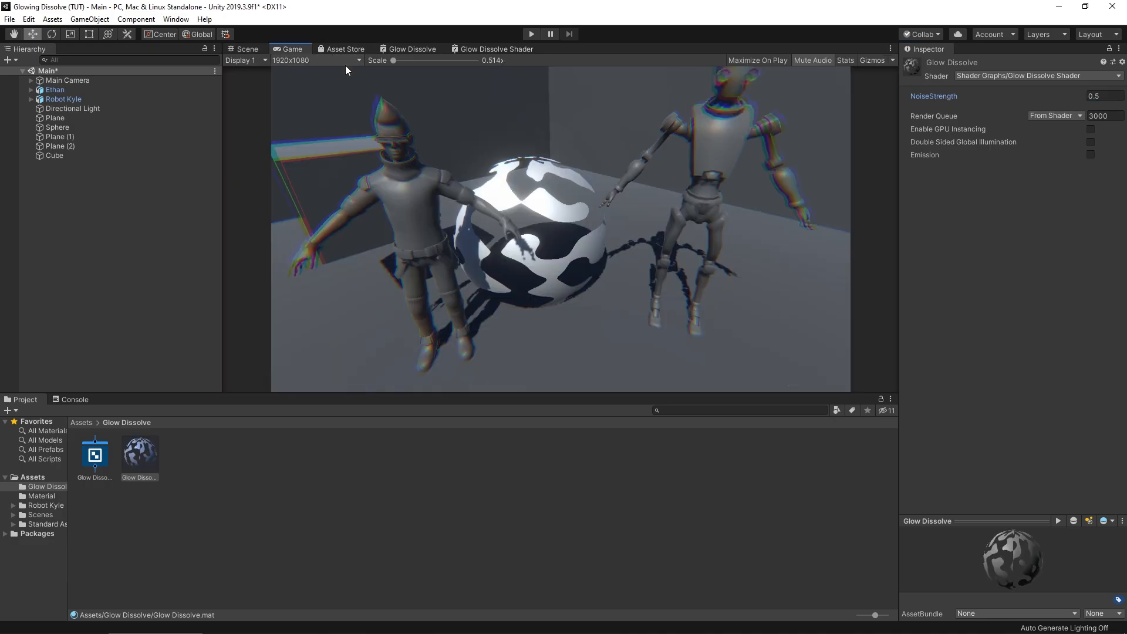
{"action": "left_click", "coordinate": [498, 49]}
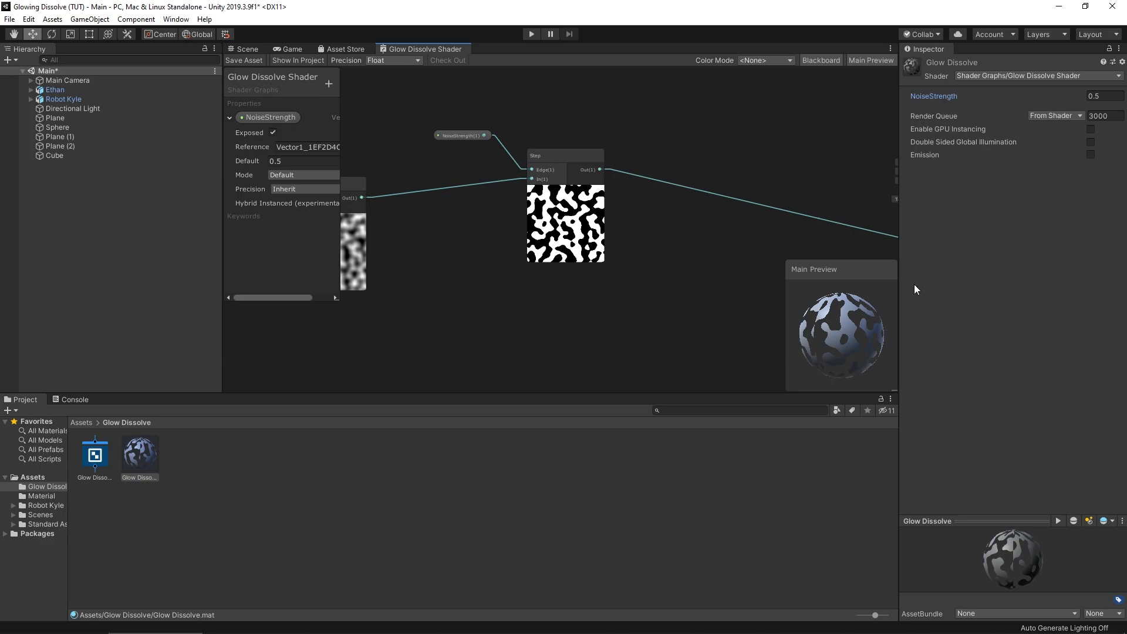
{"action": "left_click_drag", "start_coordinate": [838, 326], "coordinate": [784, 336]}
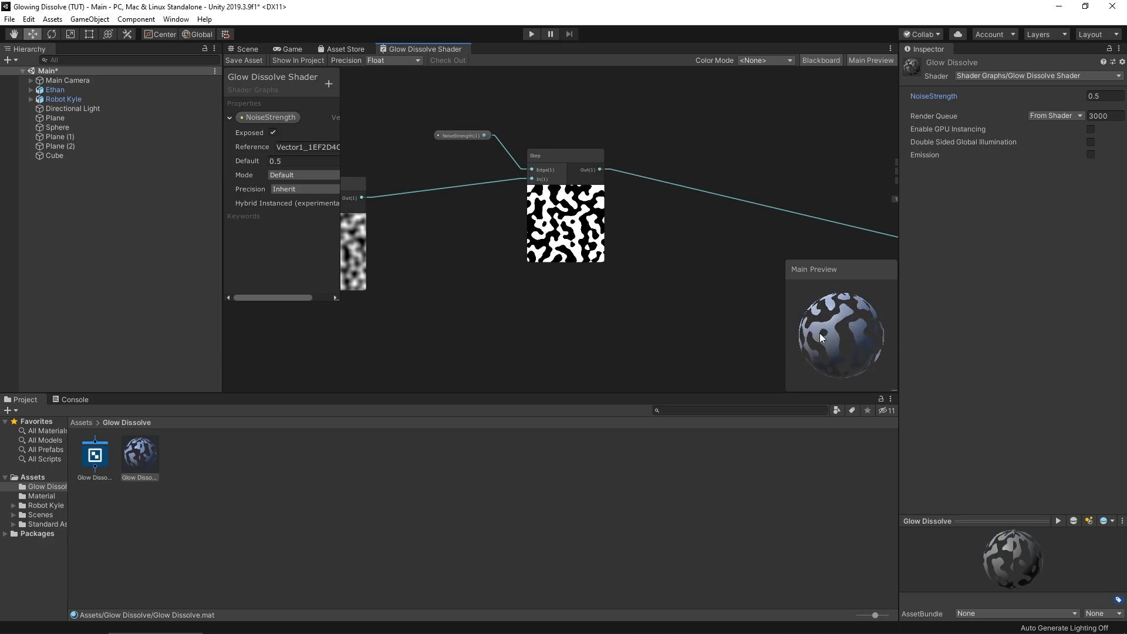
- Add a Tiling And Offset node before the Gradient Noise node and connect its output to the noise's UV input
{"action": "middle_click_drag", "start_coordinate": [435, 220], "coordinate": [541, 217]}
{"action": "middle_click_drag", "start_coordinate": [362, 238], "coordinate": [568, 219]}
{"action": "scroll", "coordinate": [569, 219], "scroll_direction": "down", "scroll_amount": 3}
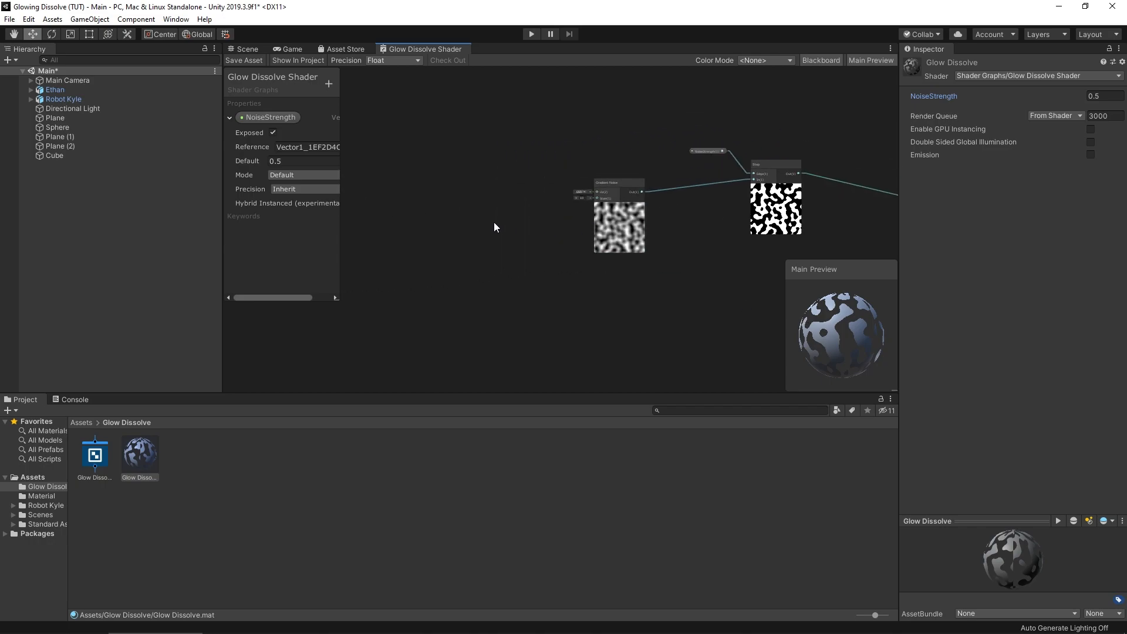
{"action": "scroll", "coordinate": [494, 222], "scroll_direction": "up", "scroll_amount": 2}
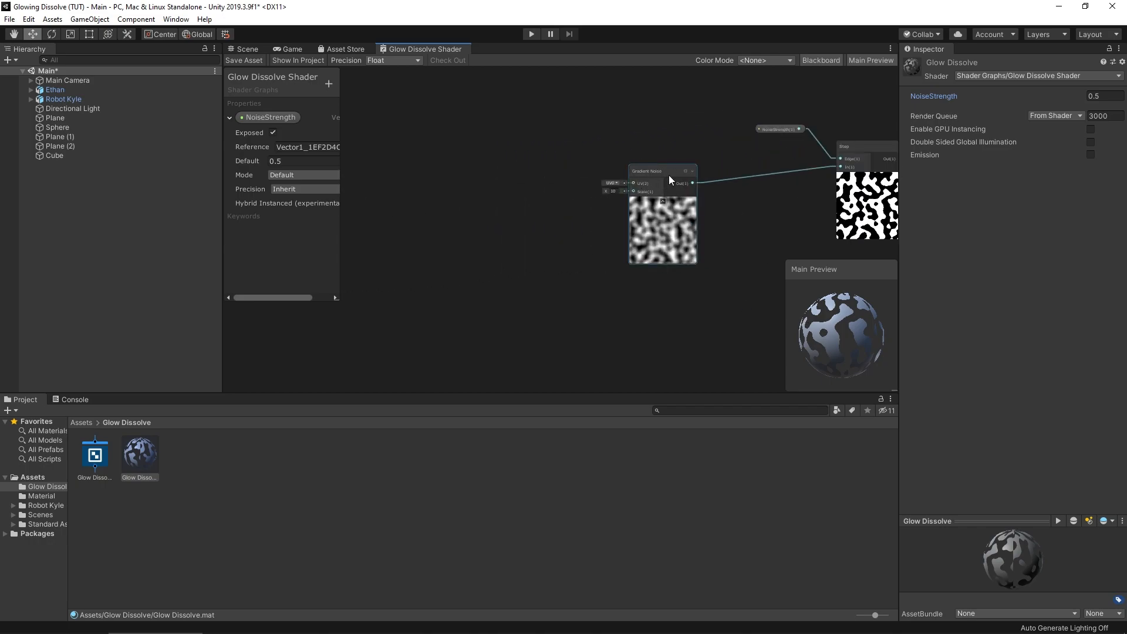
{"action": "mouse_move", "coordinate": [653, 177]}
{"action": "left_mouse_down"}
{"action": "mouse_move", "coordinate": [668, 164]}
{"action": "mouse_move", "coordinate": [655, 174]}
{"action": "left_mouse_up"}
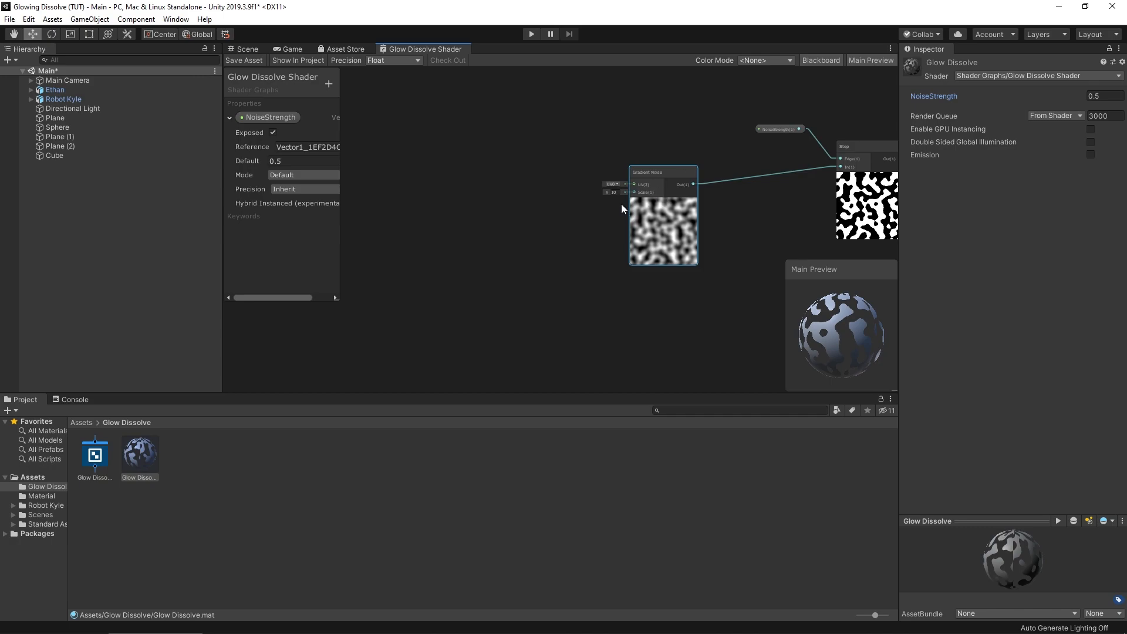
{"action": "left_click", "coordinate": [480, 171]}
{"action": "key", "text": "space"}
{"action": "type", "text": "til"}
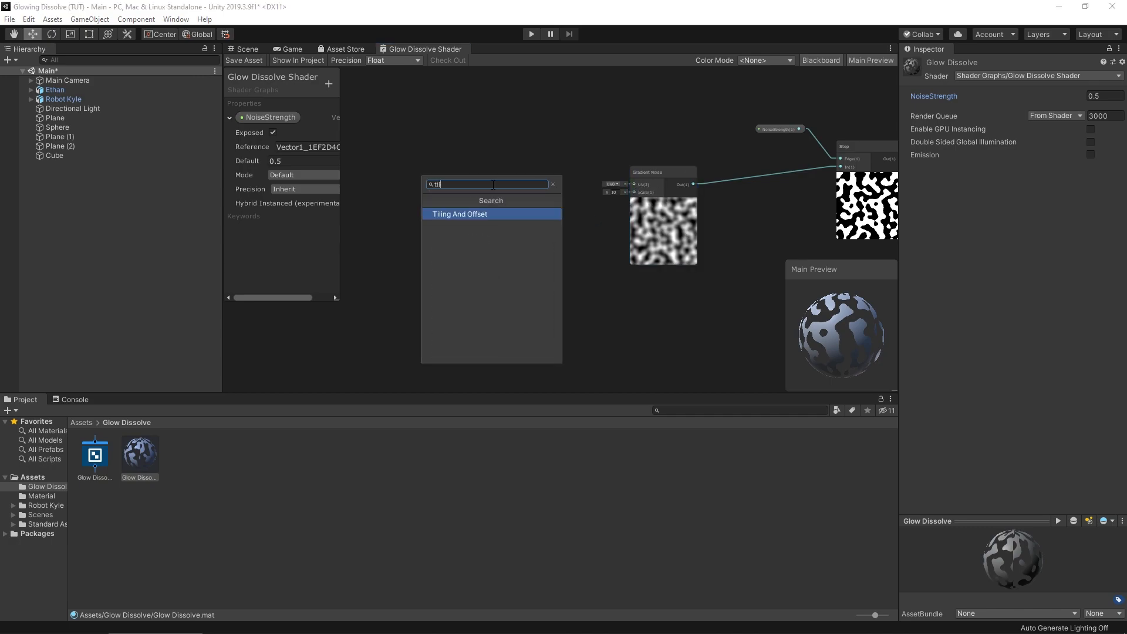
{"action": "left_click", "coordinate": [490, 213]}
{"action": "left_click_drag", "start_coordinate": [526, 183], "coordinate": [633, 184]}
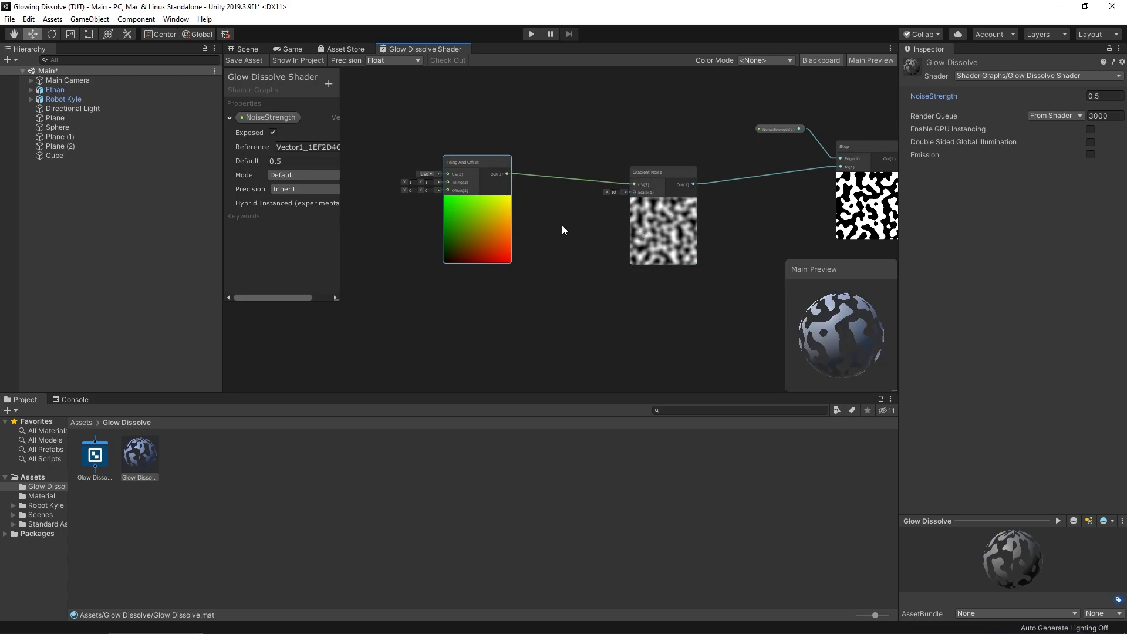
- Try shifting the Tiling And Offset node's X offset and undo the change
{"action": "left_click_drag", "start_coordinate": [404, 189], "coordinate": [438, 200]}
{"action": "key", "text": "ctrl+z"}
{"action": "key", "text": "ctrl+z"}
- Move the Tiling And Offset node slightly up and closer to the Gradient Noise node
{"action": "left_click_drag", "start_coordinate": [468, 161], "coordinate": [491, 146]}
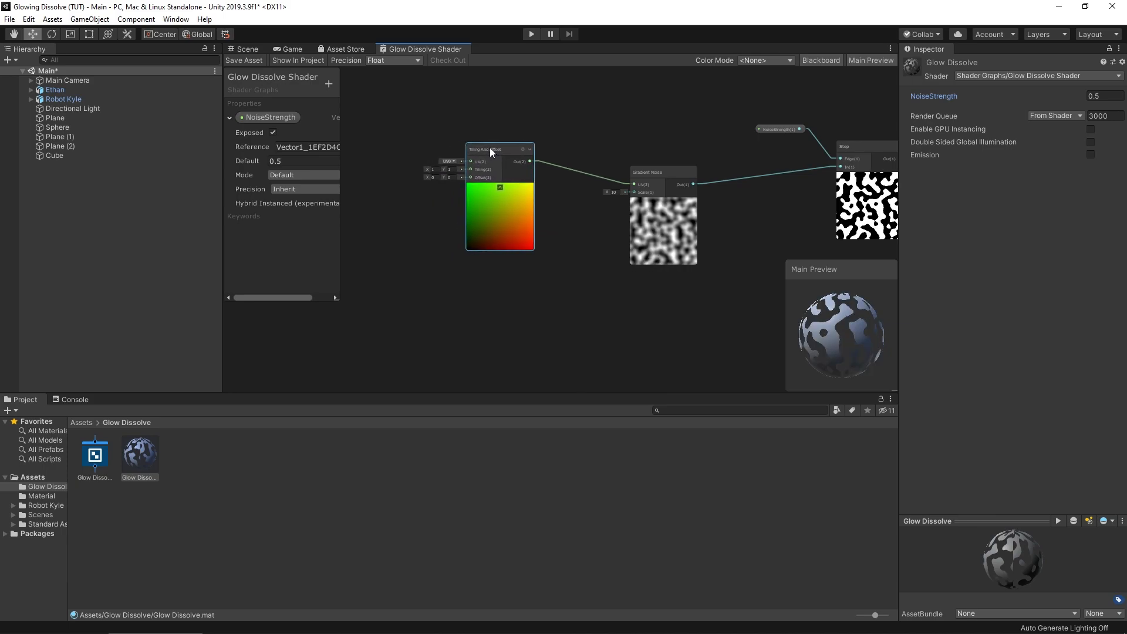
- Add a Vector1 property named ScrollSpeed and place its node in the empty graph area below and before the Tiling And Offset node
{"action": "middle_click_drag", "start_coordinate": [558, 265], "coordinate": [704, 235]}
{"action": "scroll", "coordinate": [703, 233], "scroll_direction": "down", "scroll_amount": 1}
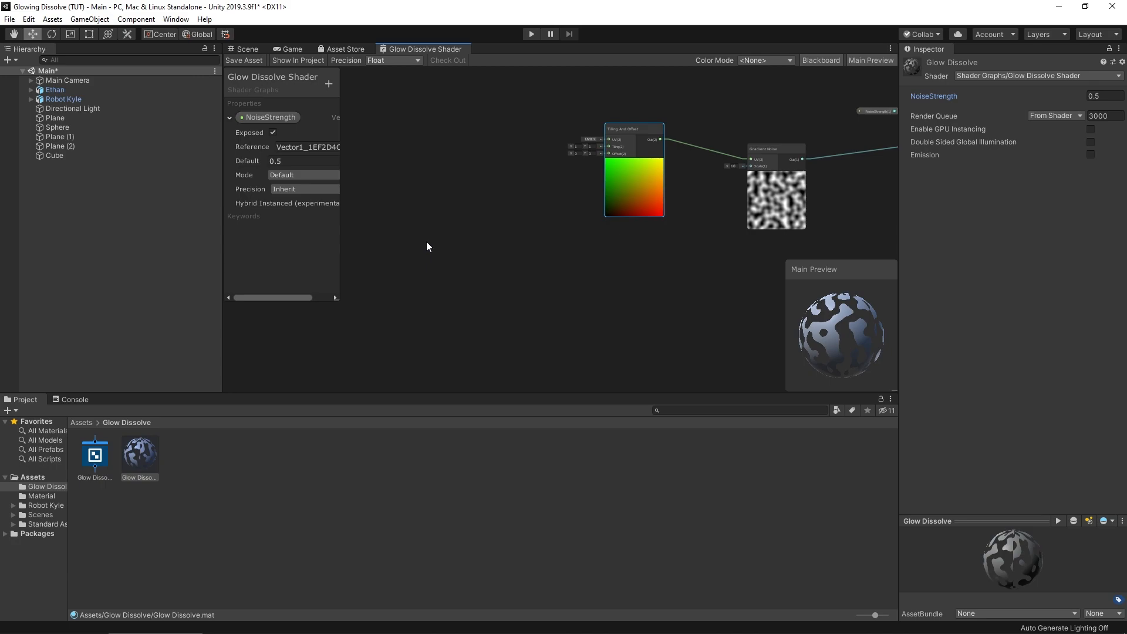
{"action": "left_click", "coordinate": [330, 83]}
{"action": "left_click", "coordinate": [361, 87]}
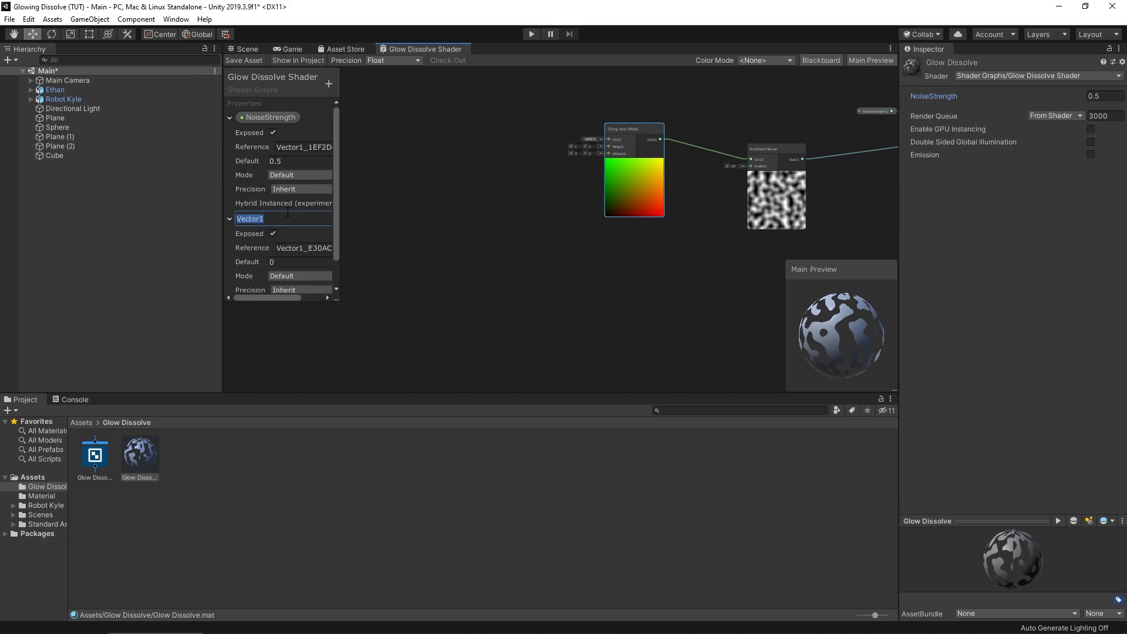
{"action": "type", "text": "ScrollSpeed"}
{"action": "key", "text": "Return"}
{"action": "left_click_drag", "start_coordinate": [267, 221], "coordinate": [435, 240]}
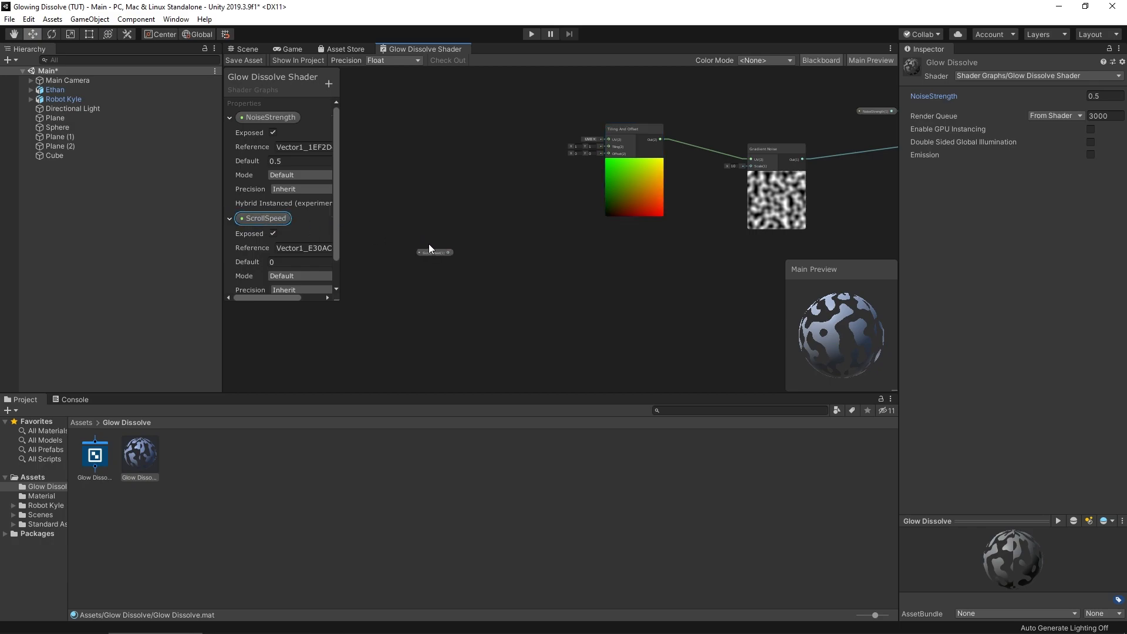
- Add a Time node beneath the ScrollSpeed node and set ScrollSpeed's default value to 0.2
{"action": "left_click", "coordinate": [433, 253]}
{"action": "left_click", "coordinate": [468, 259]}
{"action": "key", "text": "space"}
{"action": "type", "text": "time"}
{"action": "key", "text": "Return"}
{"action": "scroll", "coordinate": [498, 324], "scroll_direction": "up", "scroll_amount": 3}
{"action": "left_click_drag", "start_coordinate": [496, 323], "coordinate": [434, 262]}
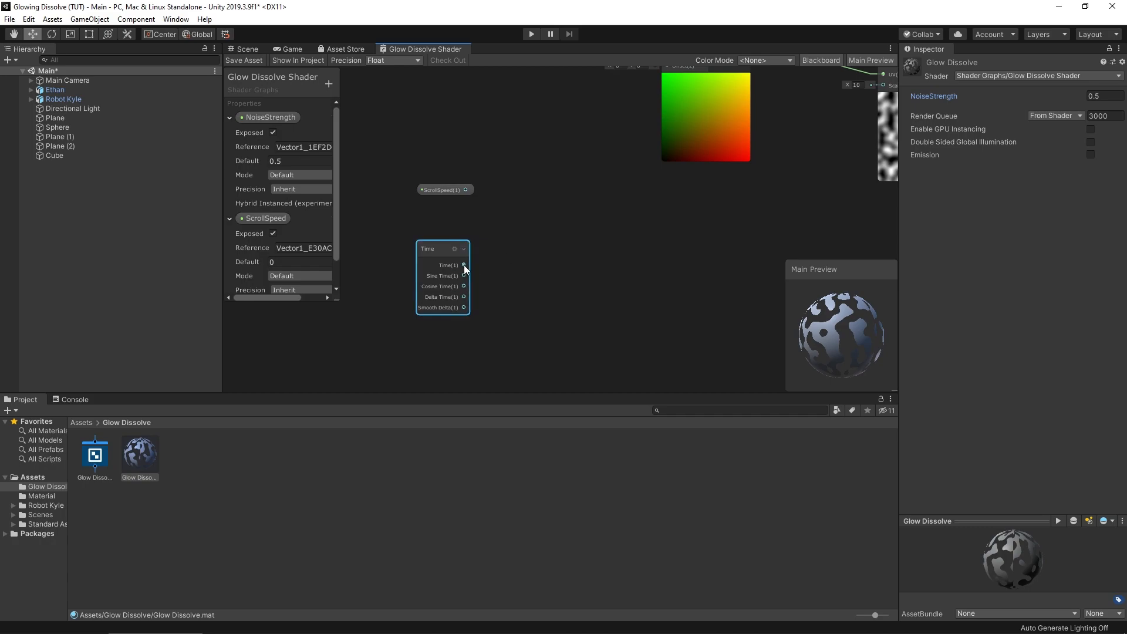
{"action": "left_click", "coordinate": [290, 262]}
{"action": "type", "text": "0.2"}
- Add a Multiply node and connect ScrollSpeed to its A input and the Time output to its B input
{"action": "left_click", "coordinate": [539, 245]}
{"action": "key", "text": "space"}
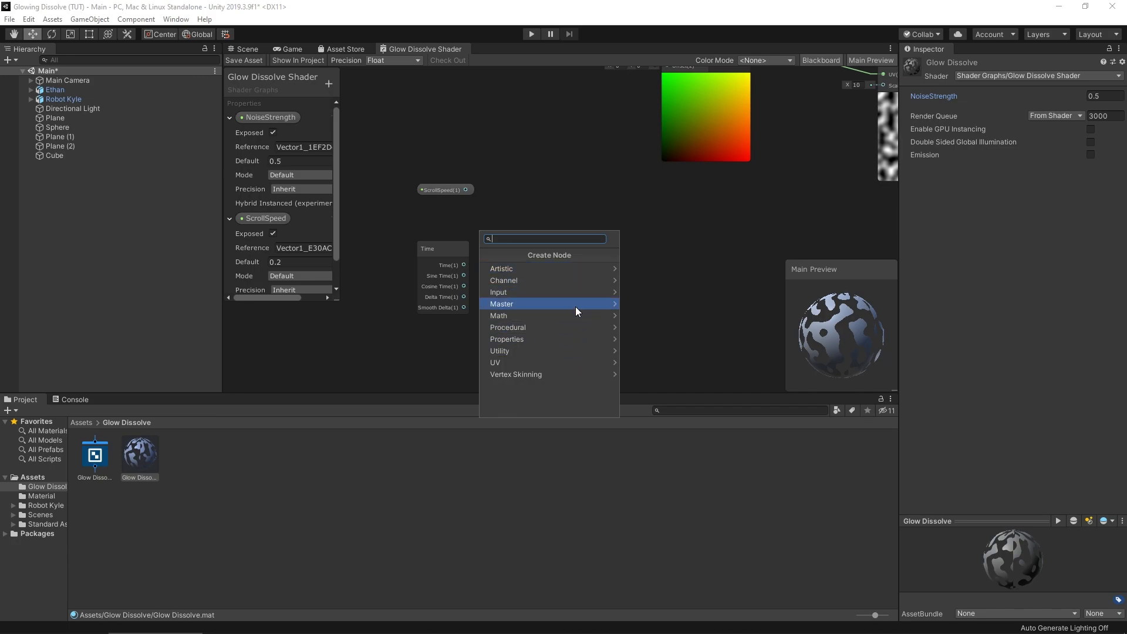
{"action": "type", "text": "mul"}
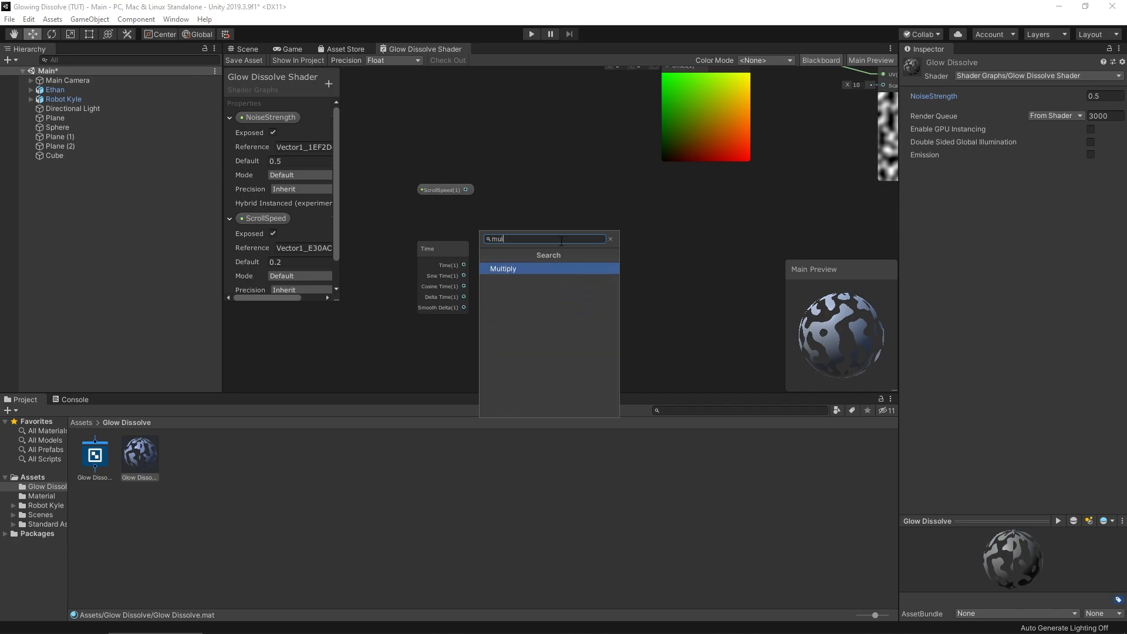
{"action": "left_click", "coordinate": [558, 268]}
{"action": "left_click_drag", "start_coordinate": [584, 251], "coordinate": [544, 211]}
{"action": "left_click_drag", "start_coordinate": [470, 191], "coordinate": [514, 228]}
{"action": "left_click_drag", "start_coordinate": [464, 264], "coordinate": [549, 226]}
{"action": "left_click", "coordinate": [554, 252]}
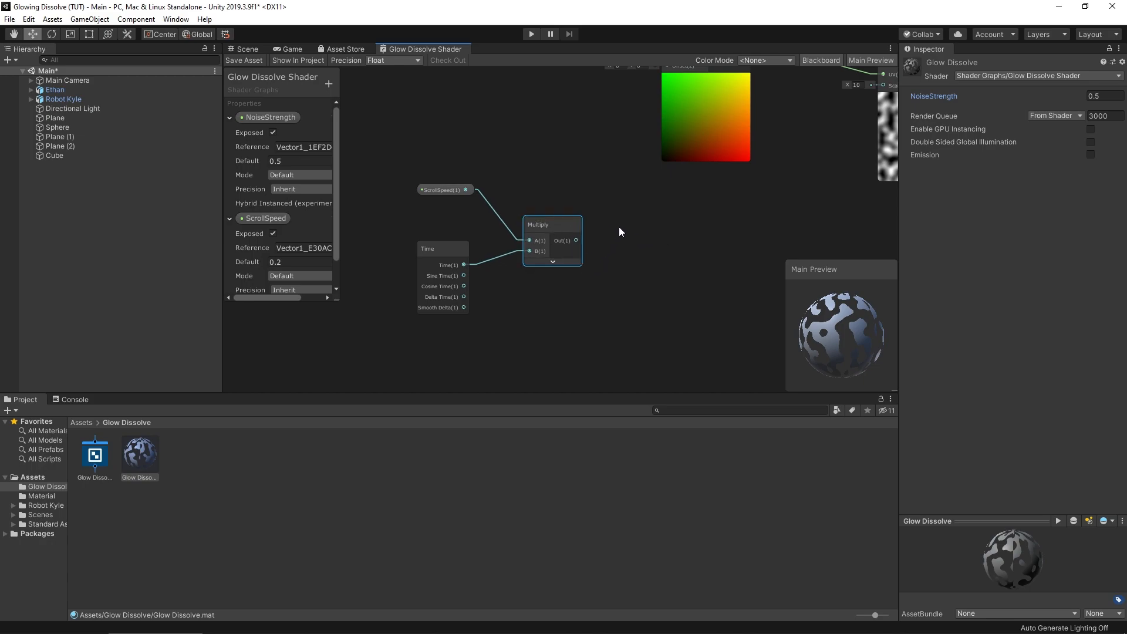
- Add a Vector 2 node with the Multiply output feeding X, and connect it to the Tiling And Offset node's Offset input
{"action": "middle_click_drag", "start_coordinate": [619, 228], "coordinate": [586, 305]}
{"action": "mouse_move", "coordinate": [511, 305]}
{"action": "left_mouse_down"}
{"action": "mouse_move", "coordinate": [501, 301]}
{"action": "mouse_move", "coordinate": [659, 150]}
{"action": "mouse_move", "coordinate": [576, 142]}
{"action": "mouse_move", "coordinate": [601, 143]}
{"action": "mouse_move", "coordinate": [529, 333]}
{"action": "mouse_move", "coordinate": [518, 288]}
{"action": "mouse_move", "coordinate": [498, 287]}
{"action": "left_mouse_up"}
{"action": "left_click", "coordinate": [565, 231]}
{"action": "key", "text": "space"}
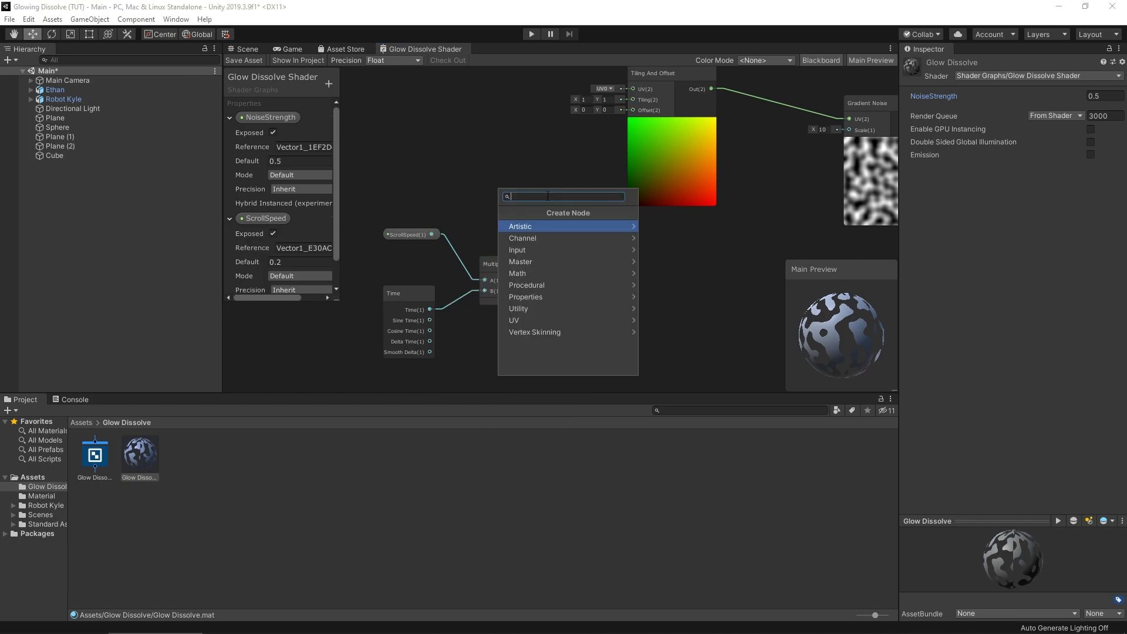
{"action": "type", "text": "vector 2"}
{"action": "key", "text": "Return"}
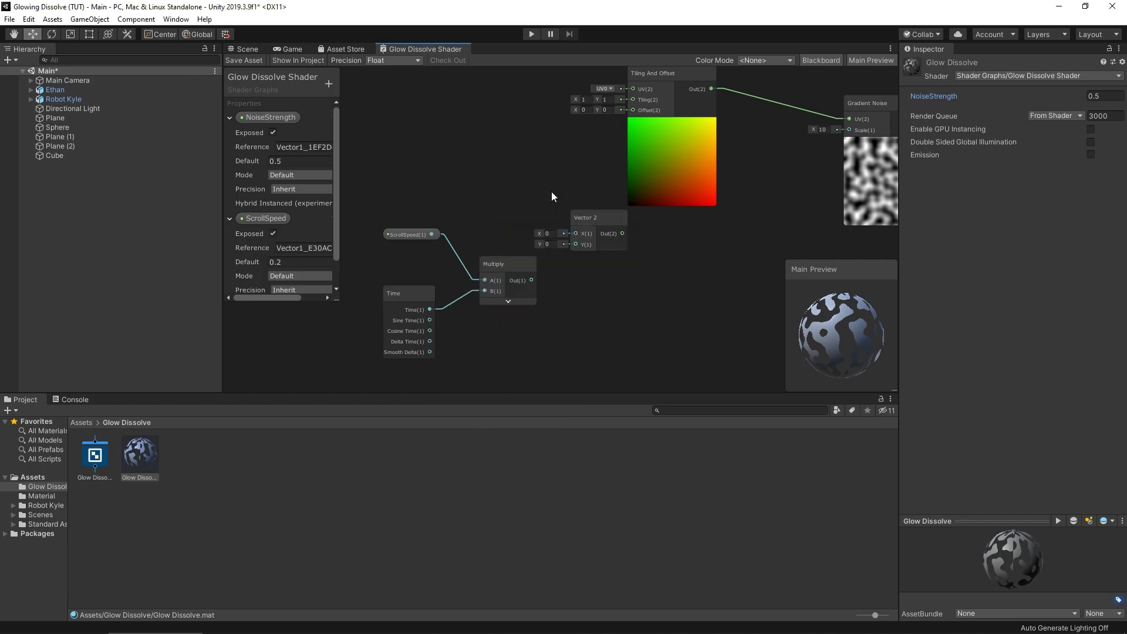
{"action": "left_click_drag", "start_coordinate": [531, 280], "coordinate": [634, 154]}
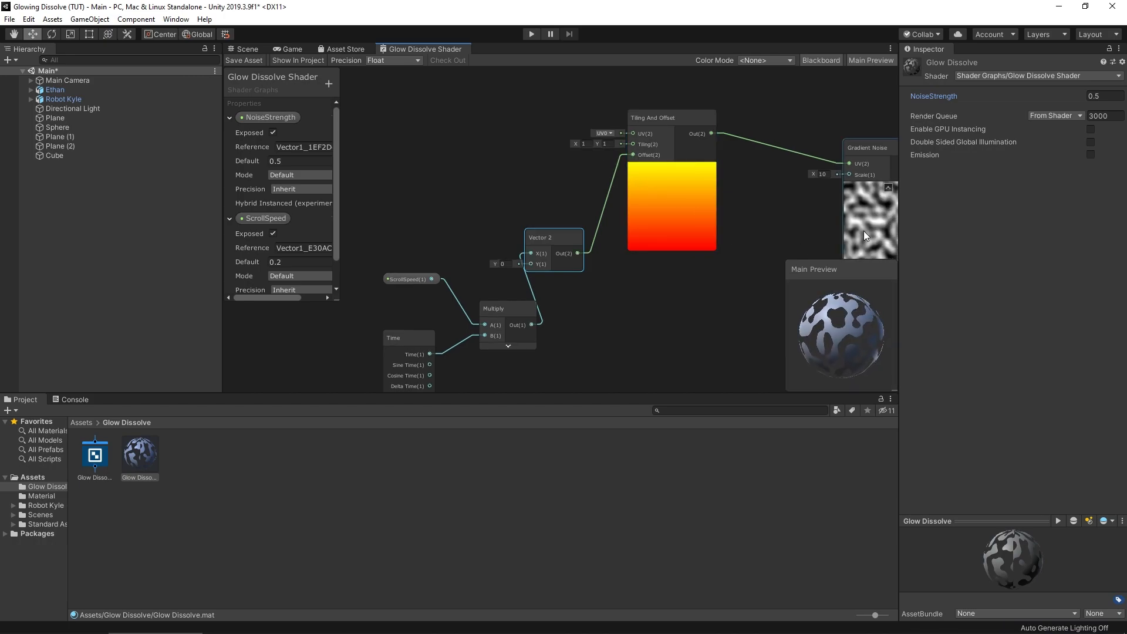
- Move the Gradient Noise node slightly farther from Tiling And Offset and collapse the NoiseStrength and ScrollSpeed property details
{"action": "middle_click_drag", "start_coordinate": [810, 221], "coordinate": [611, 207]}
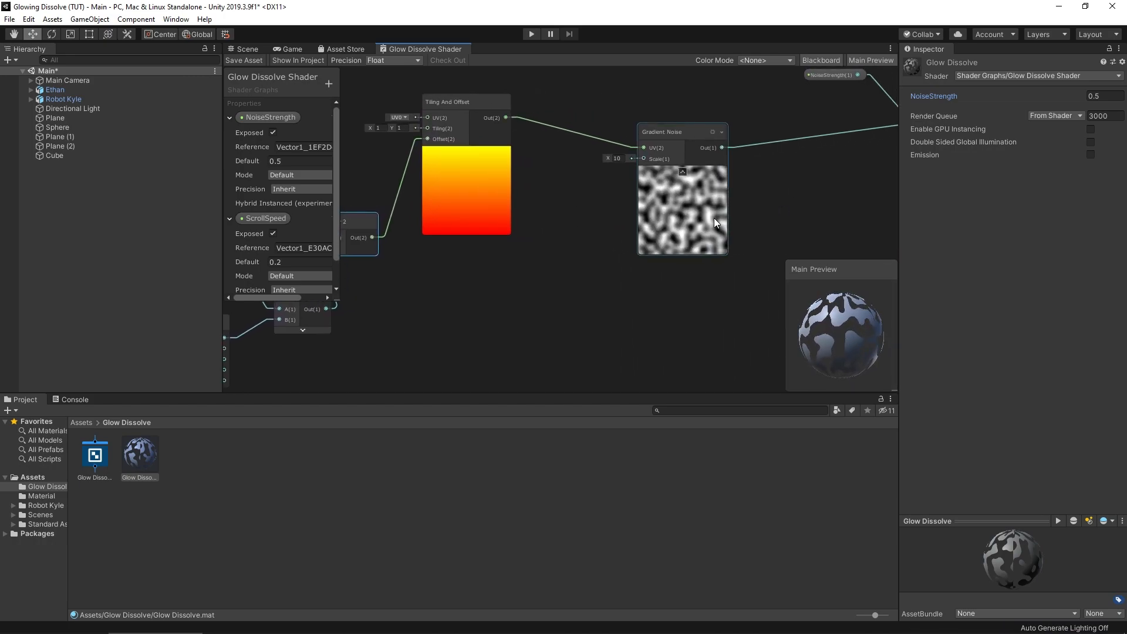
{"action": "left_click_drag", "start_coordinate": [697, 139], "coordinate": [694, 129]}
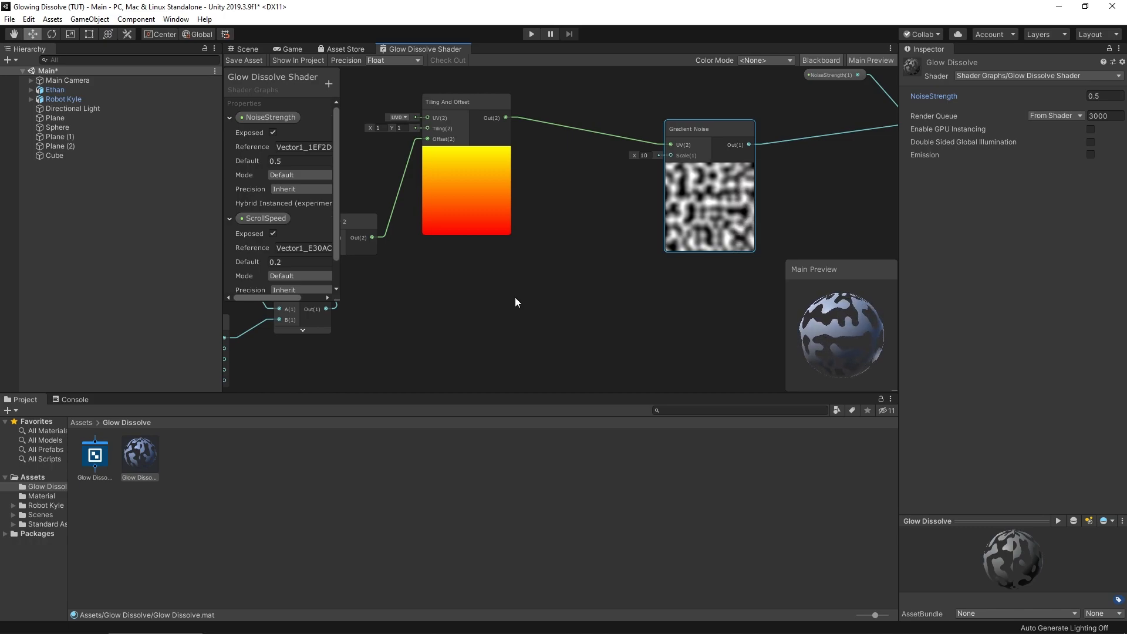
{"action": "left_click", "coordinate": [230, 118]}
{"action": "left_click", "coordinate": [230, 134]}
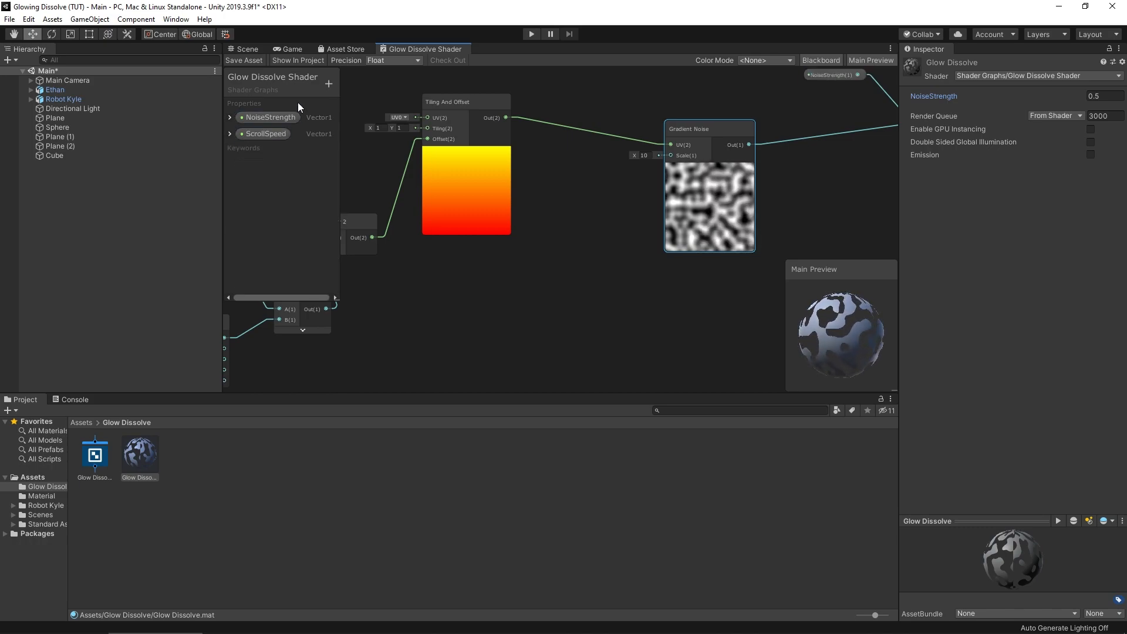
- Add a Vector1 property named NoiseScale with default 7 and connect its node to the Gradient Noise node's Scale input
{"action": "left_click", "coordinate": [329, 83]}
{"action": "left_click", "coordinate": [343, 87]}
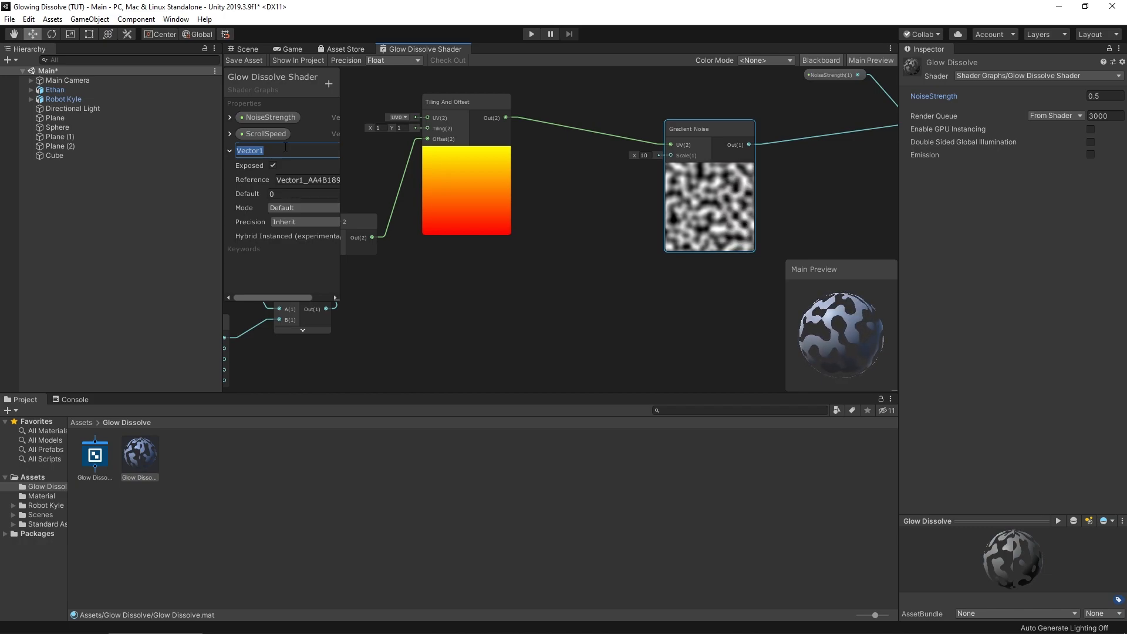
{"action": "type", "text": "NoiseScale"}
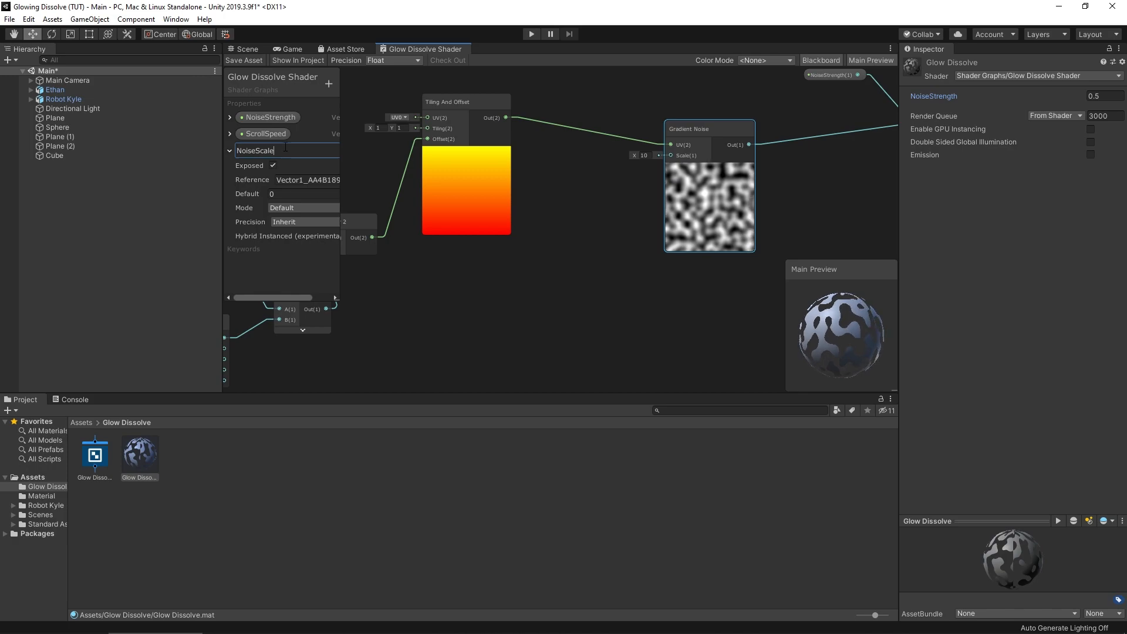
{"action": "key", "text": "Return"}
{"action": "left_click_drag", "start_coordinate": [256, 151], "coordinate": [670, 156]}
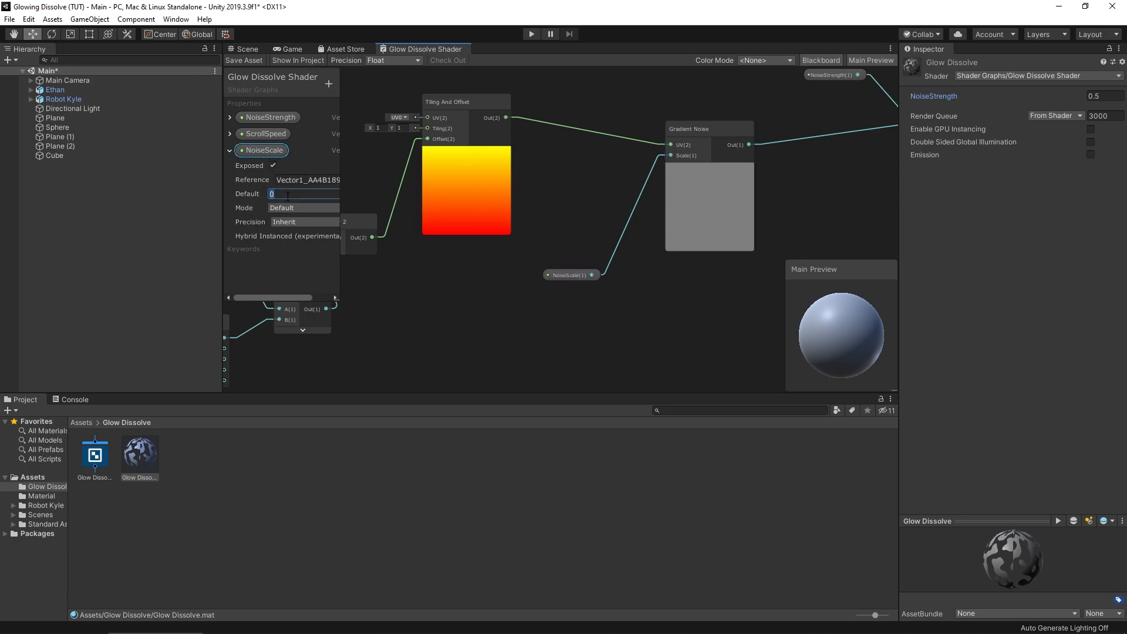
{"action": "type", "text": "7"}
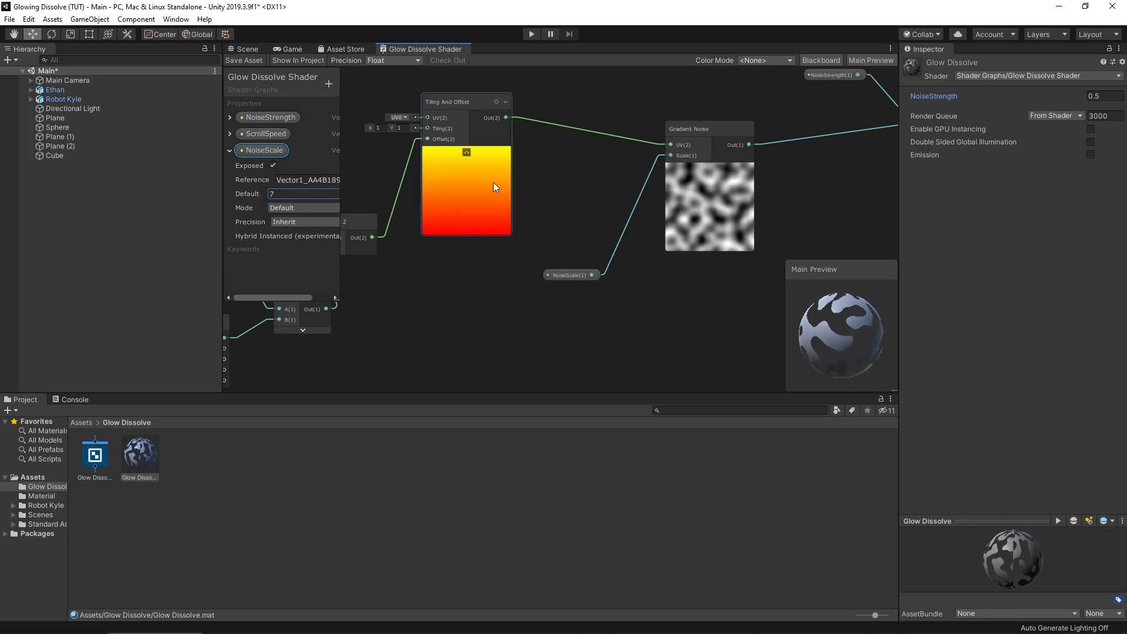
- Save the shader asset and briefly play the scene in the Game view to check the scrolling dissolve on the sphere
{"action": "left_click", "coordinate": [246, 61]}
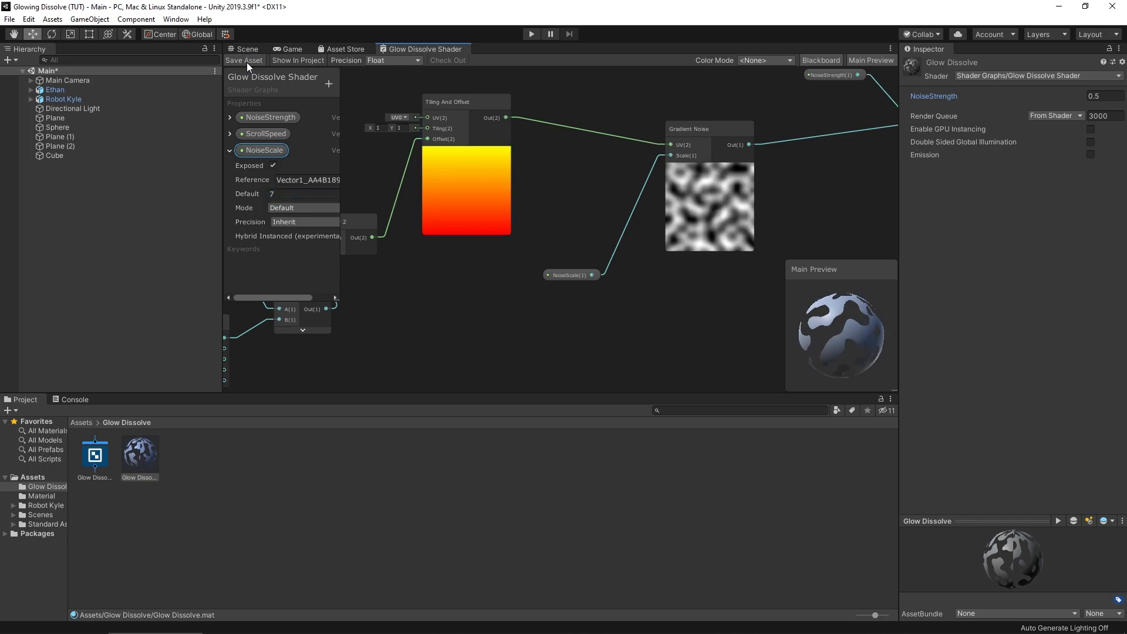
{"action": "left_click", "coordinate": [241, 50]}
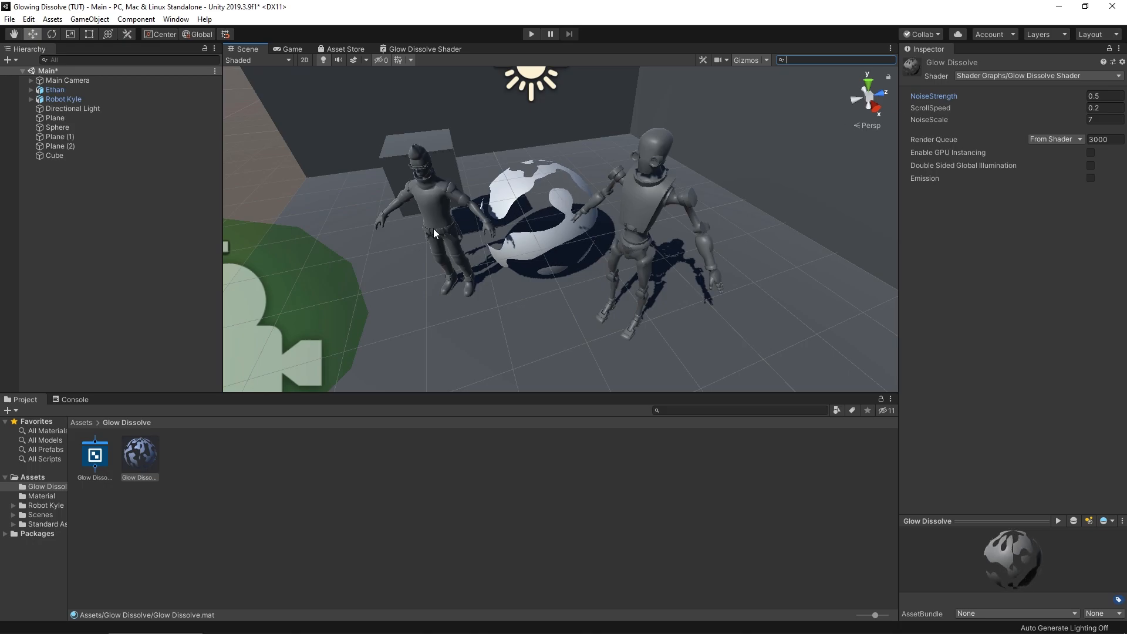
{"action": "left_click", "coordinate": [288, 50]}
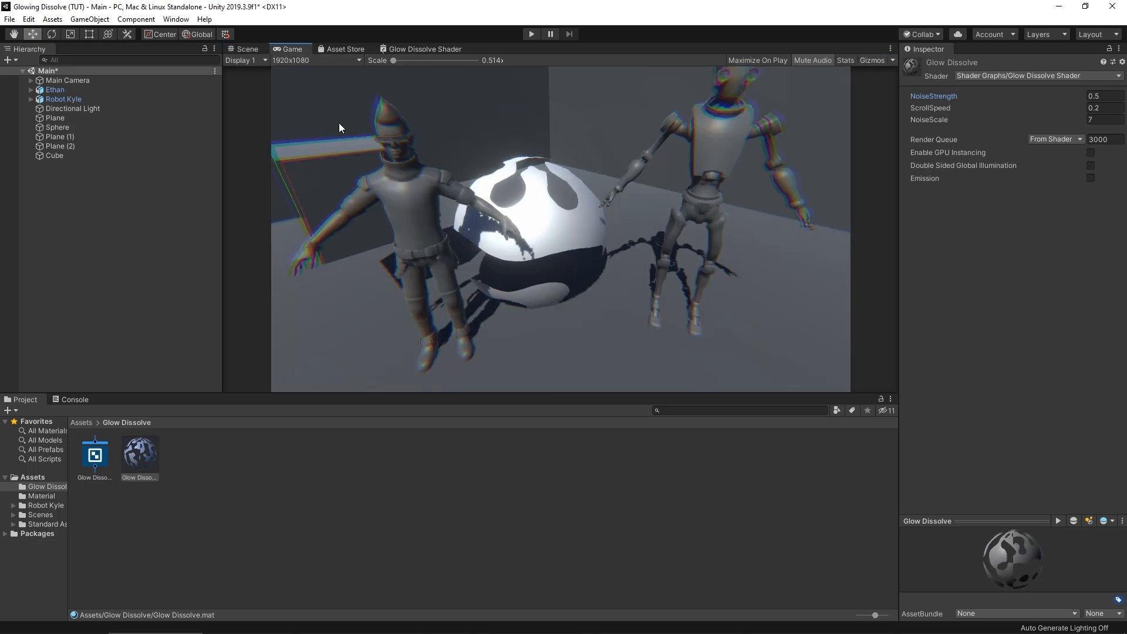
{"action": "left_click", "coordinate": [528, 34]}
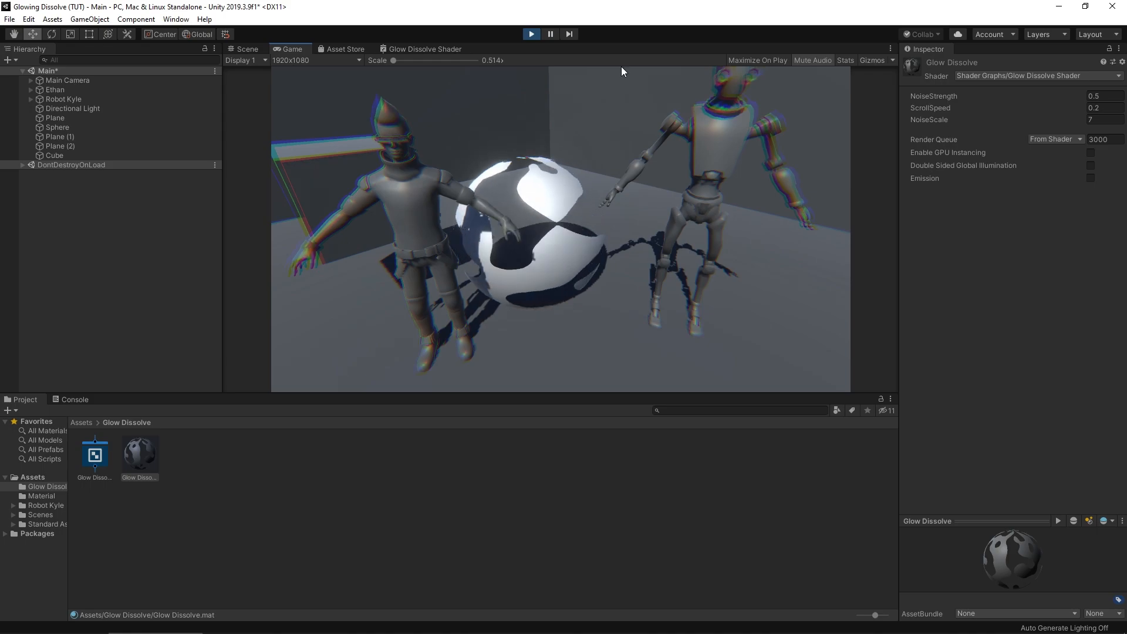
{"action": "left_click", "coordinate": [532, 34]}
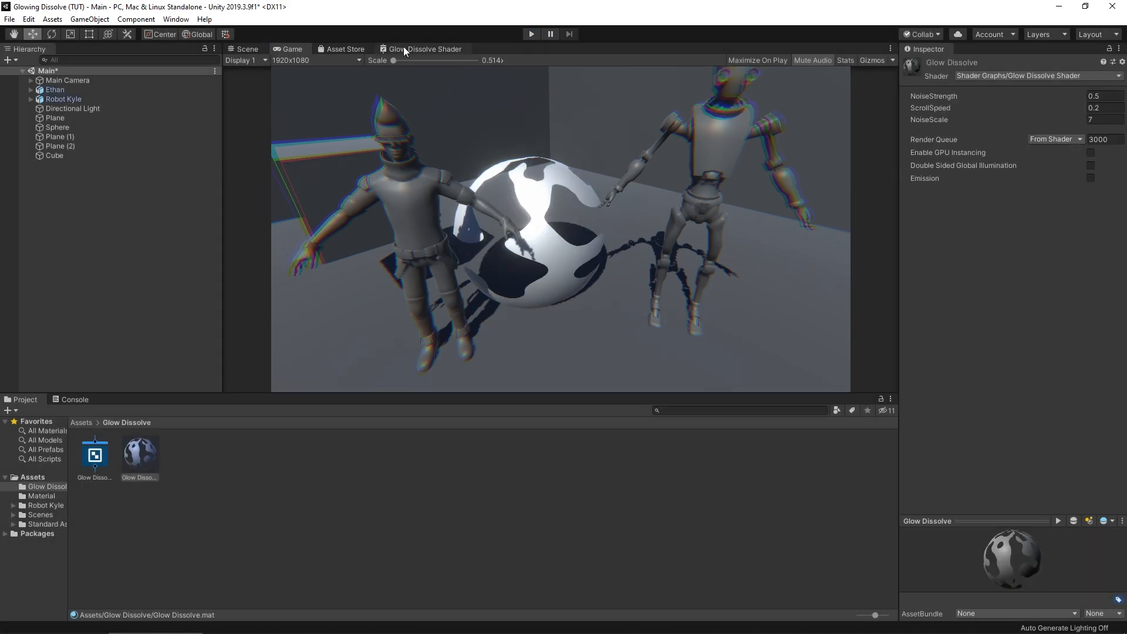
- Return to the Glow Dissolve Shader graph and add a Color property named MainColour
{"action": "left_click", "coordinate": [411, 51]}
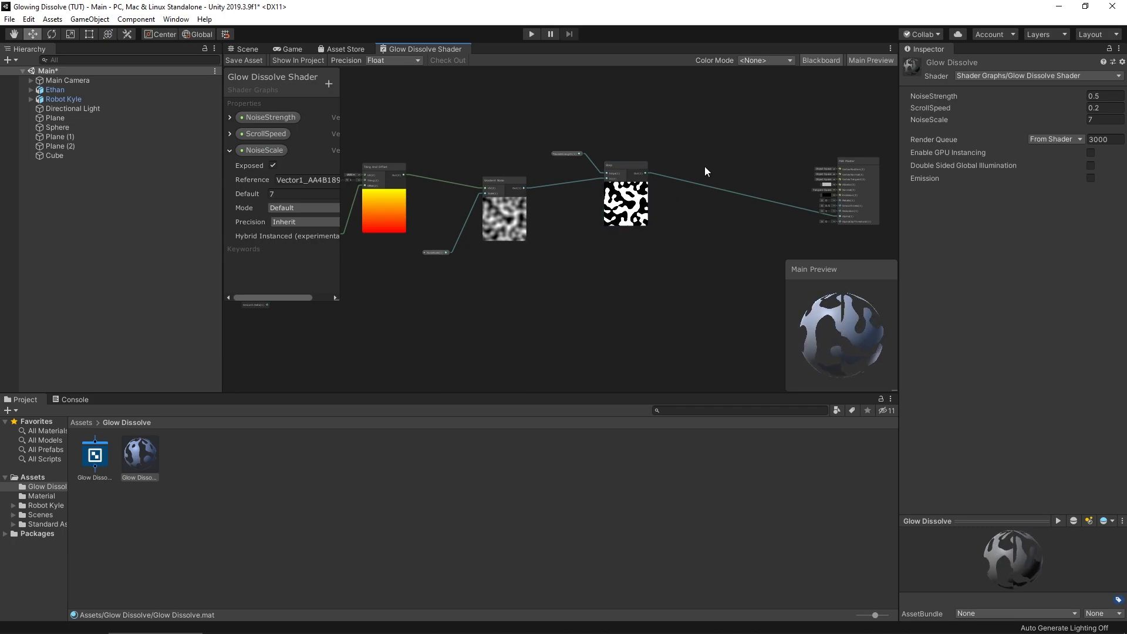
{"action": "scroll", "coordinate": [701, 177], "scroll_direction": "up", "scroll_amount": 5}
{"action": "middle_click_drag", "start_coordinate": [708, 195], "coordinate": [642, 199]}
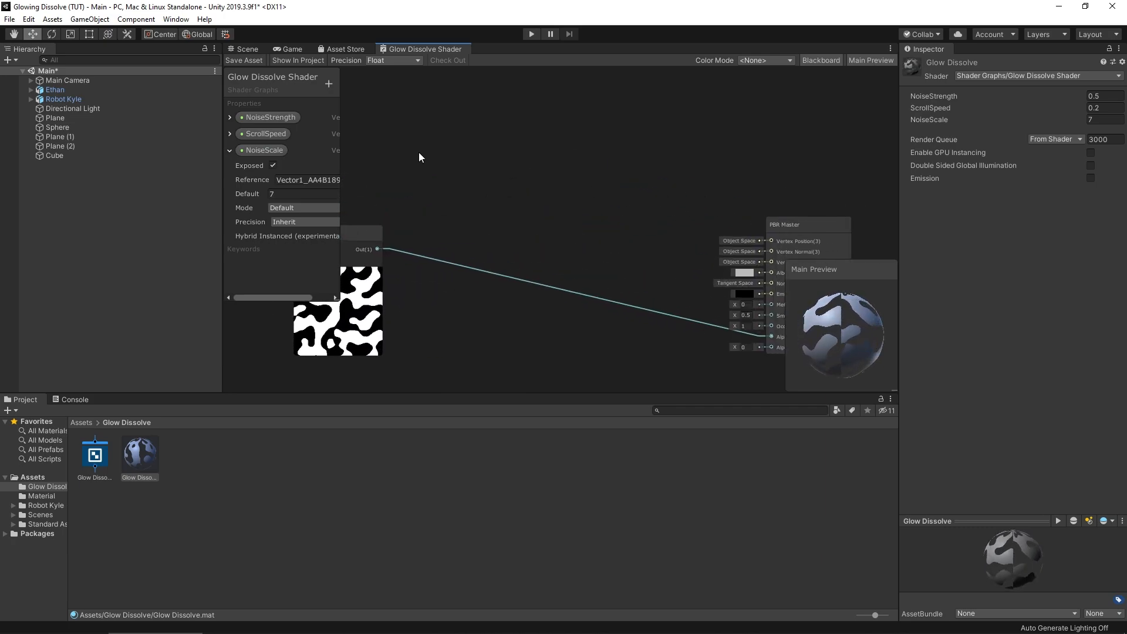
{"action": "left_click", "coordinate": [327, 84]}
{"action": "left_click", "coordinate": [359, 145]}
{"action": "type", "text": "MainColour"}
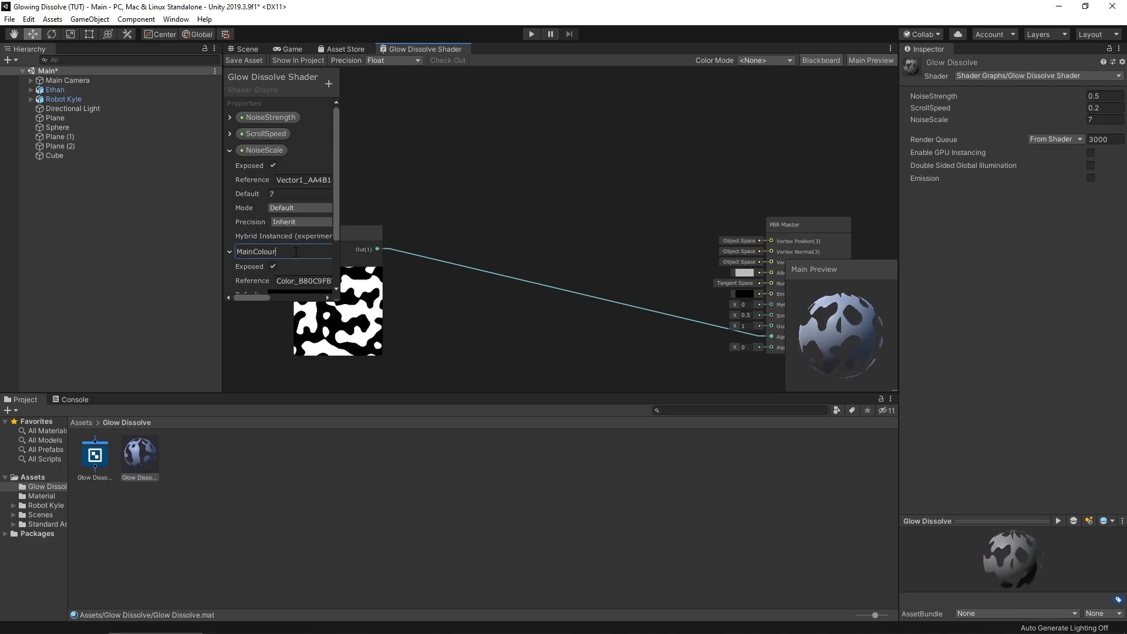
{"action": "key", "text": "Return"}
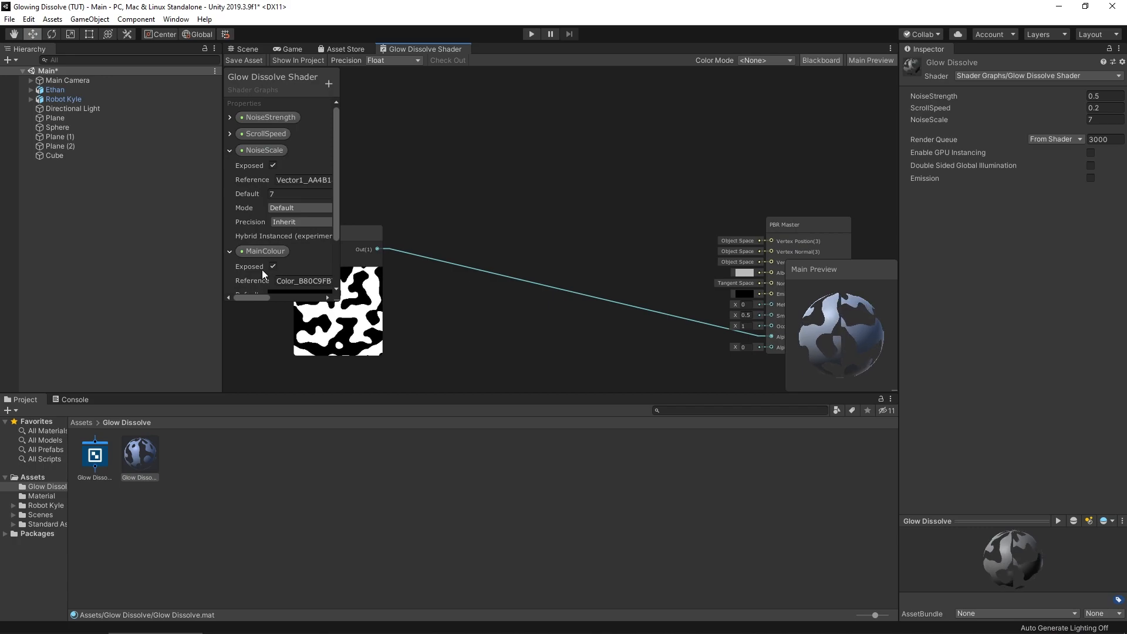
- Set MainColour's default to turquoise, about RGB 0.04, 0.73, 0.75, and connect its node to the PBR Master's Albedo input
{"action": "scroll", "coordinate": [262, 270], "scroll_direction": "down", "scroll_amount": 2}
{"action": "left_click", "coordinate": [284, 234]}
{"action": "left_click", "coordinate": [582, 266]}
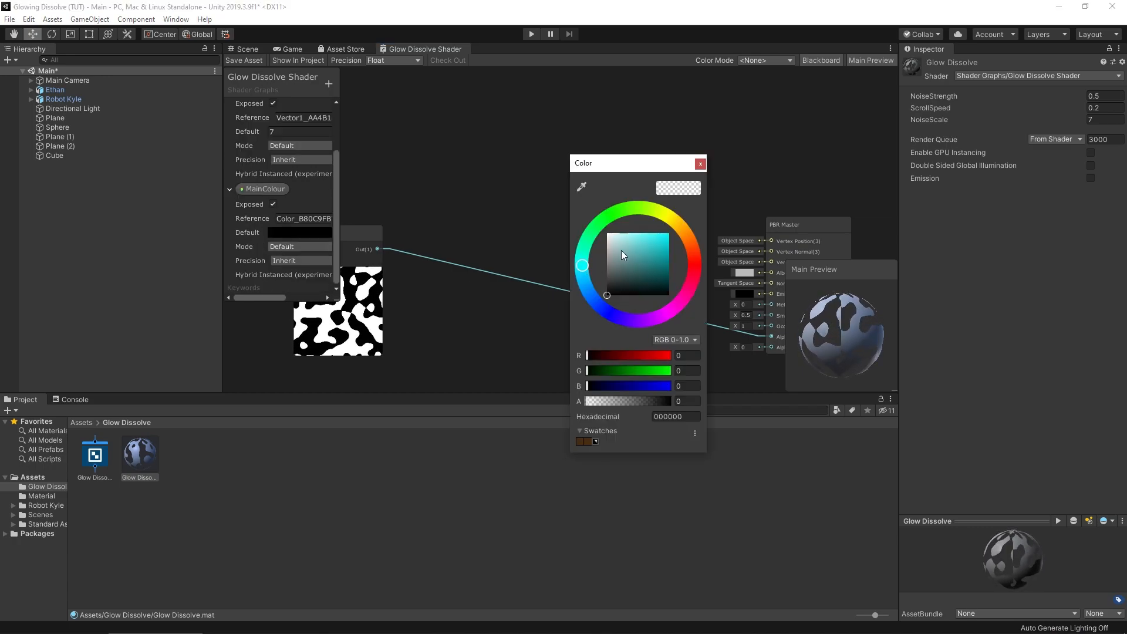
{"action": "left_click", "coordinate": [666, 249]}
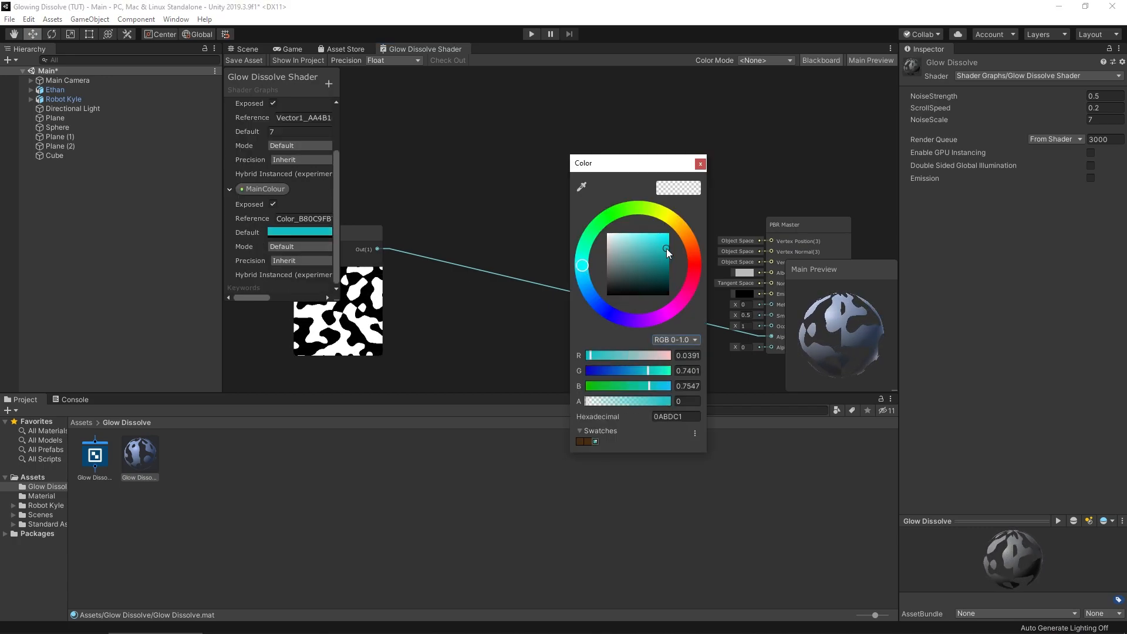
{"action": "left_click", "coordinate": [700, 165]}
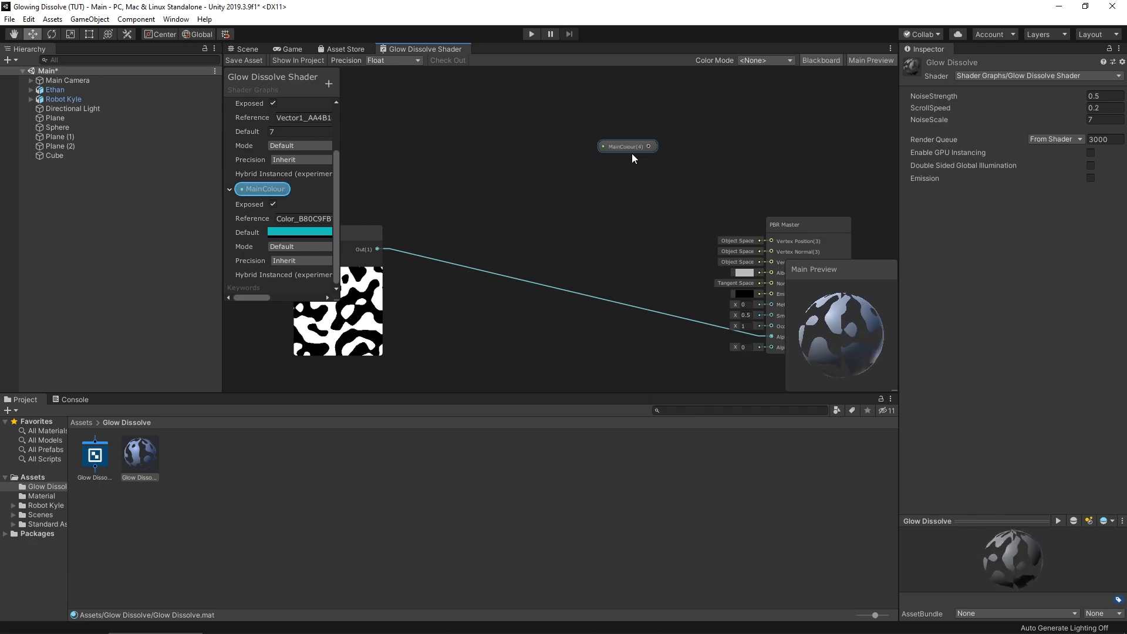
{"action": "middle_click_drag", "start_coordinate": [643, 195], "coordinate": [562, 179]}
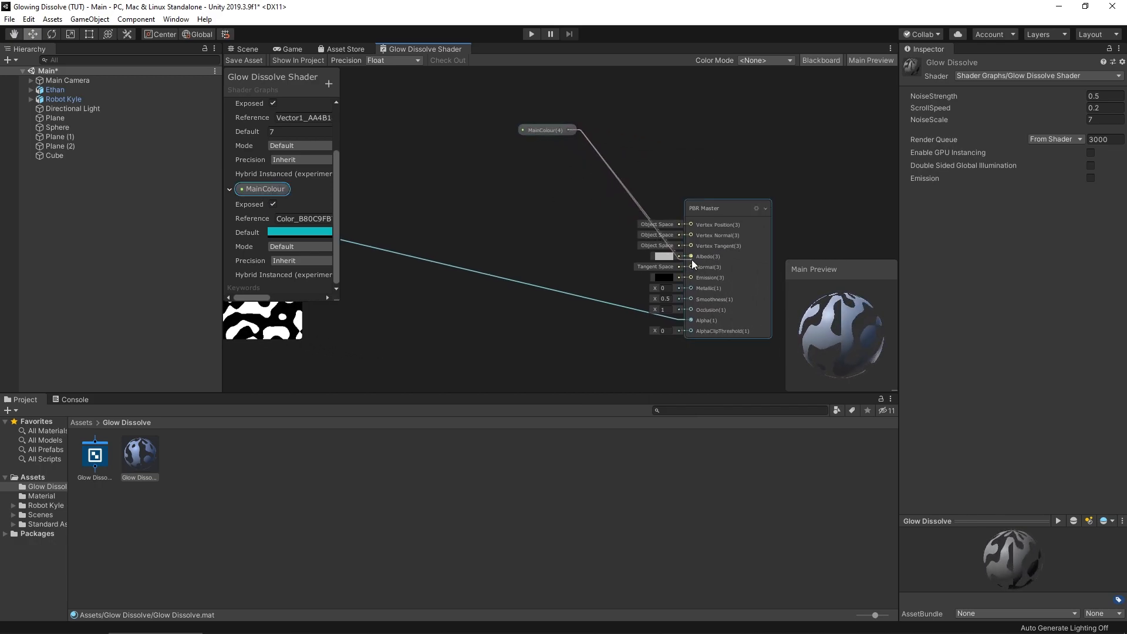
{"action": "left_click_drag", "start_coordinate": [697, 257], "coordinate": [692, 256]}
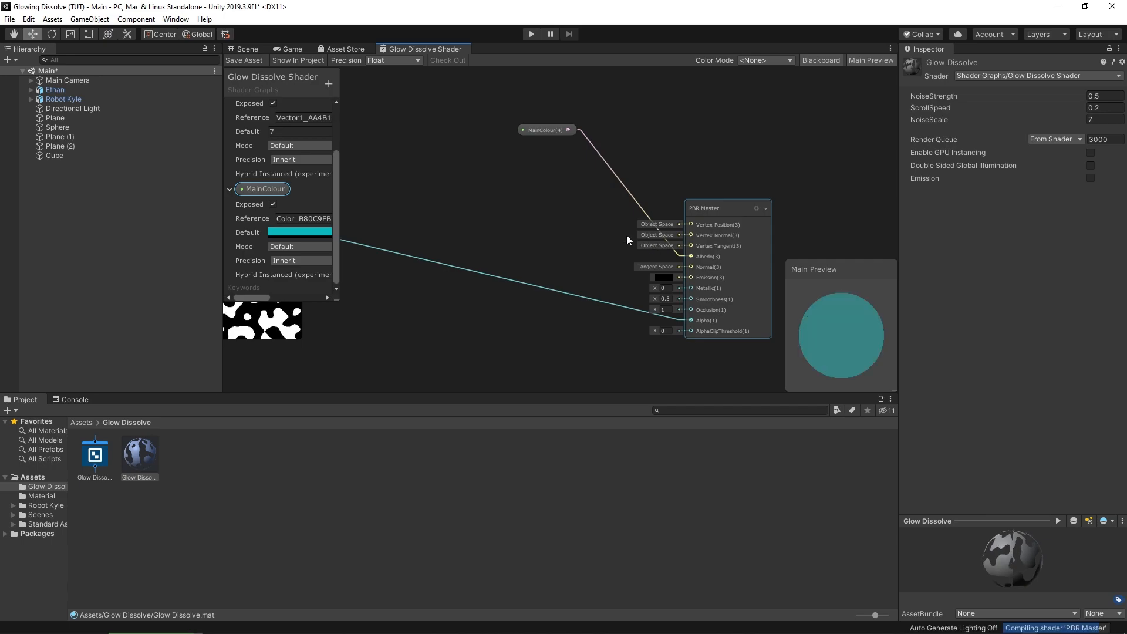
- Set the Glow Dissolve material's MainColour to a brighter turquoise, 00C6CB, while viewing the scene, and return to the shader graph
{"action": "left_click", "coordinate": [244, 49]}
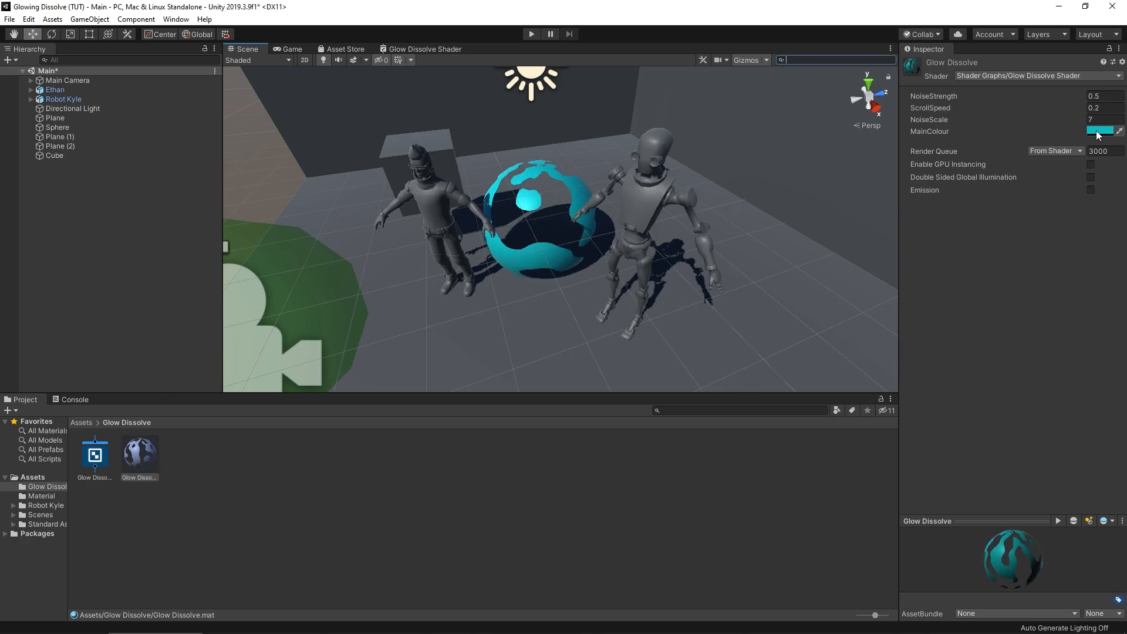
{"action": "left_click", "coordinate": [1099, 132]}
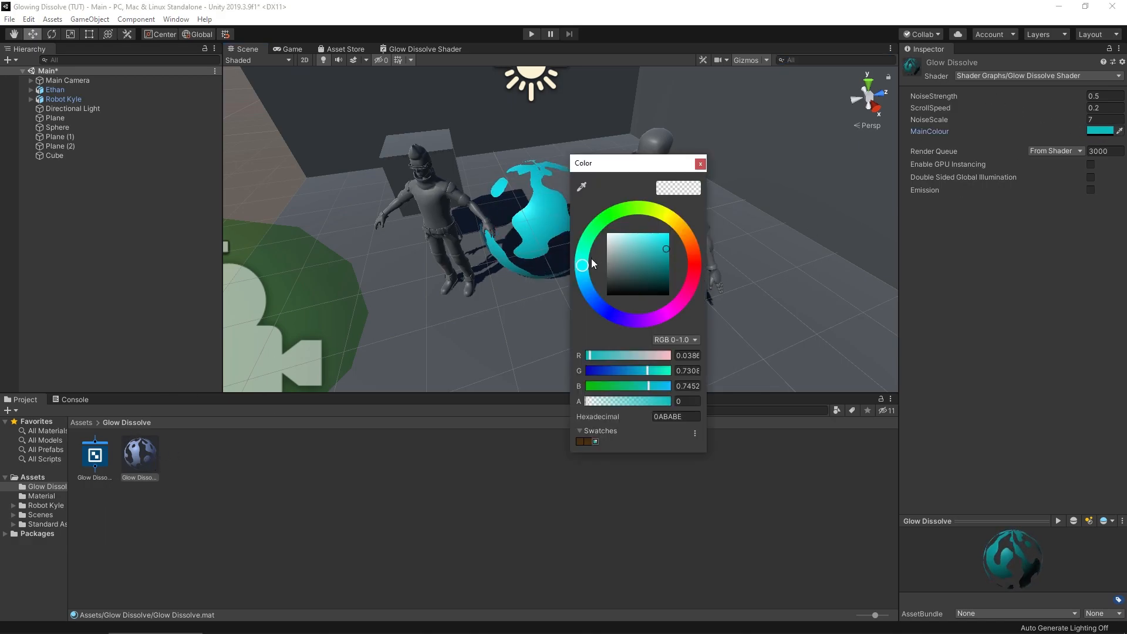
{"action": "mouse_move", "coordinate": [664, 250]}
{"action": "left_mouse_down"}
{"action": "mouse_move", "coordinate": [661, 268]}
{"action": "mouse_move", "coordinate": [660, 248]}
{"action": "mouse_move", "coordinate": [671, 247]}
{"action": "left_mouse_up"}
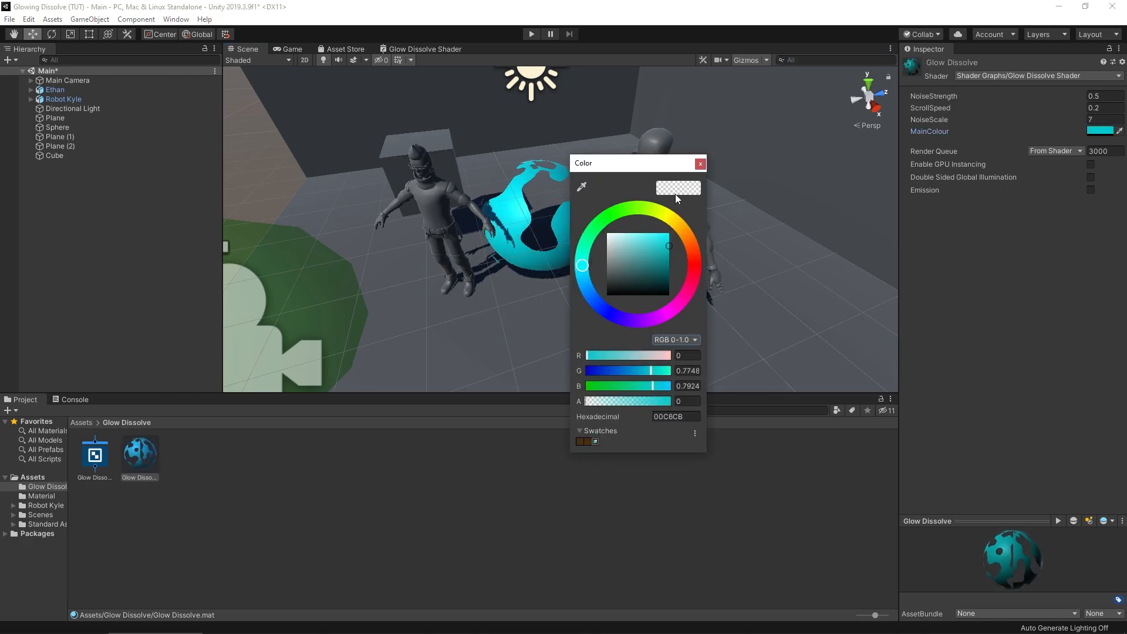
{"action": "left_click", "coordinate": [698, 165]}
{"action": "left_click", "coordinate": [423, 49]}
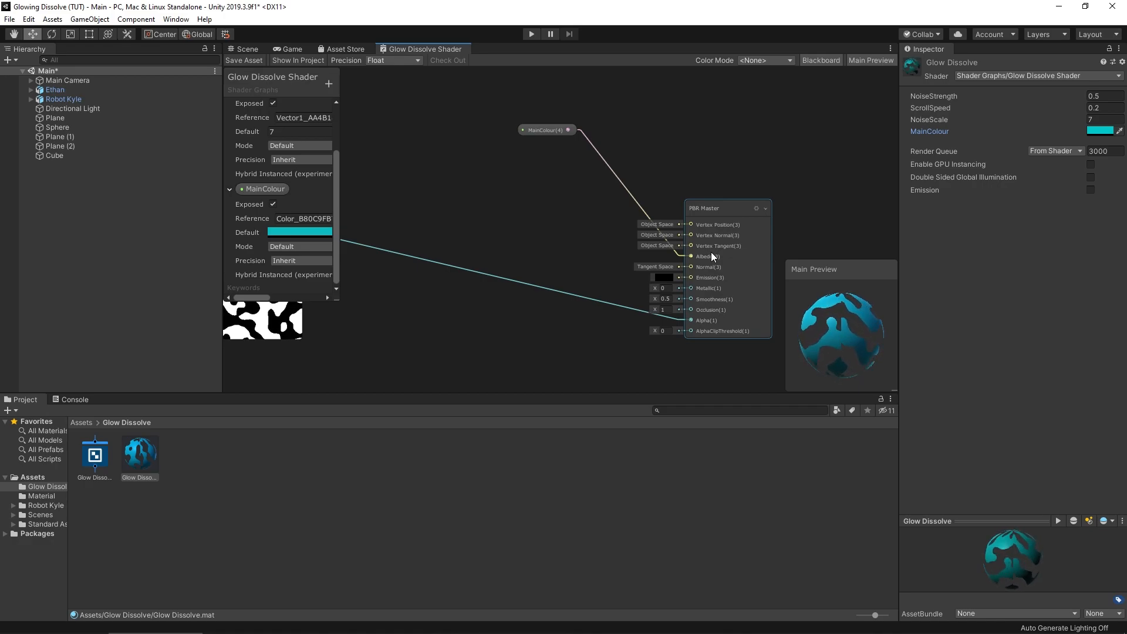
- Try 0.7 and 0.5 as the NoiseStrength property's default, and settle on 0.3
{"action": "middle_click_drag", "start_coordinate": [499, 234], "coordinate": [776, 165]}
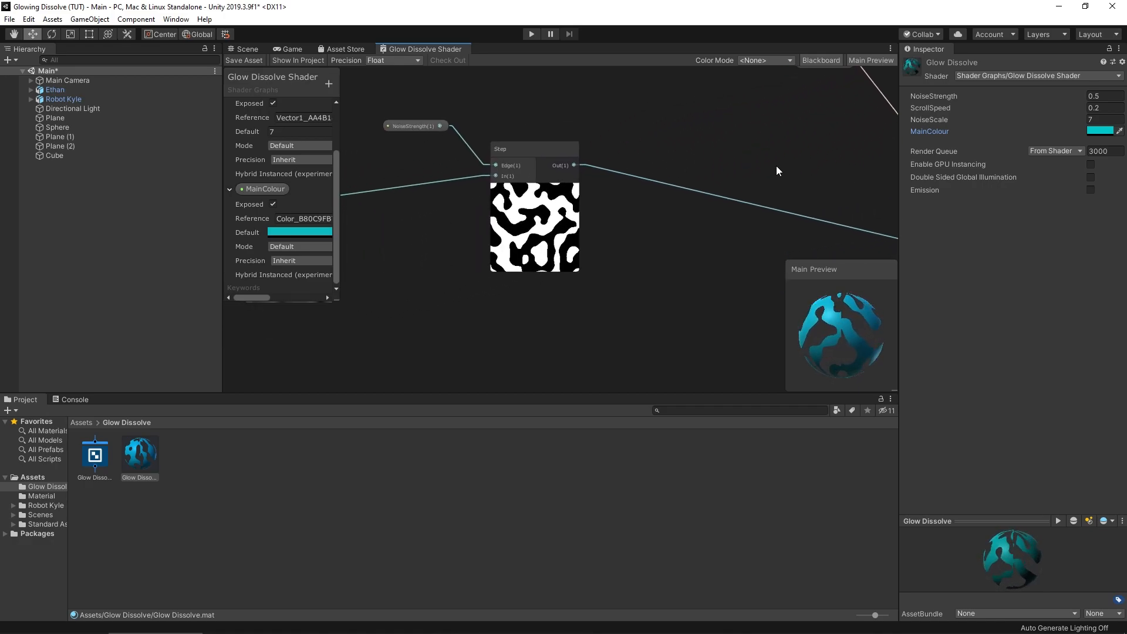
{"action": "scroll", "coordinate": [551, 298], "scroll_direction": "down", "scroll_amount": 3}
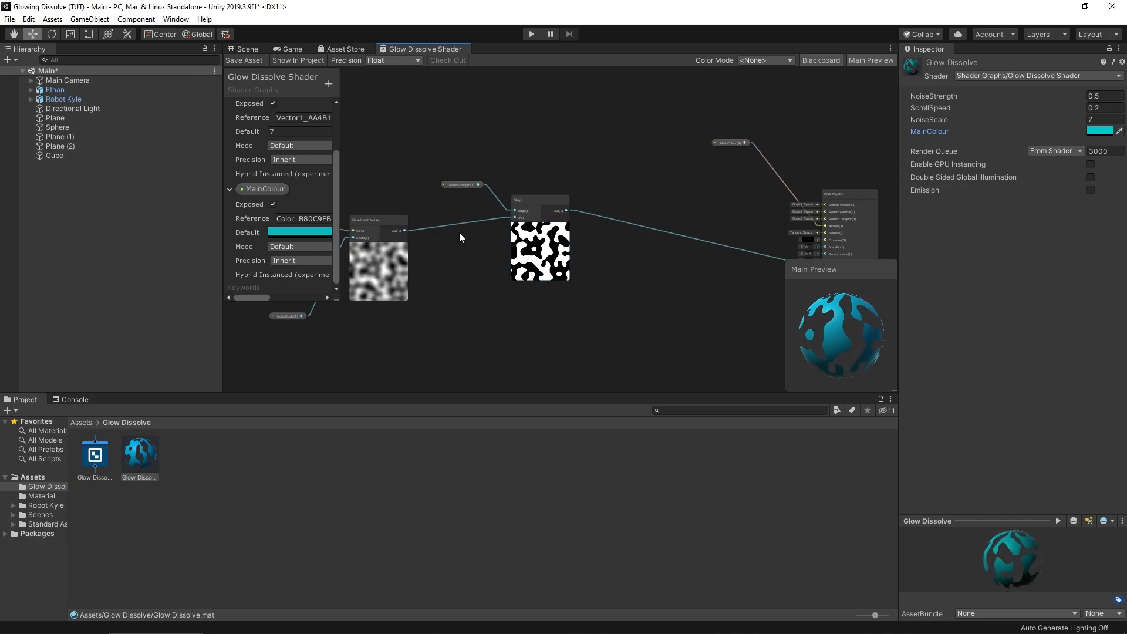
{"action": "scroll", "coordinate": [519, 260], "scroll_direction": "up", "scroll_amount": 3}
{"action": "scroll", "coordinate": [246, 190], "scroll_direction": "up", "scroll_amount": 2}
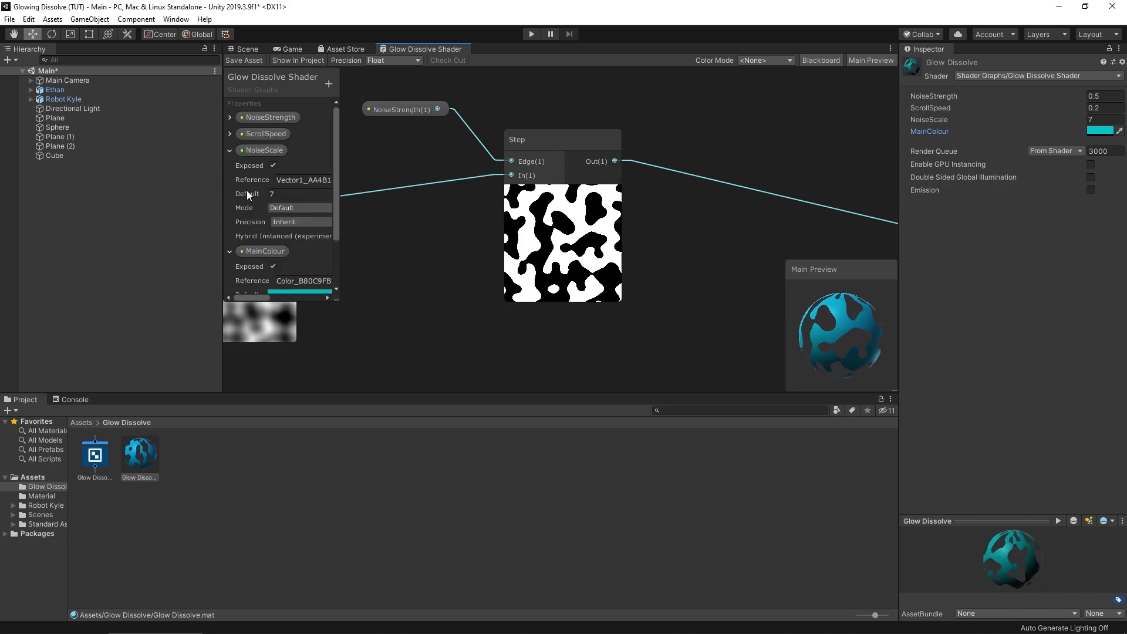
{"action": "left_click", "coordinate": [230, 117]}
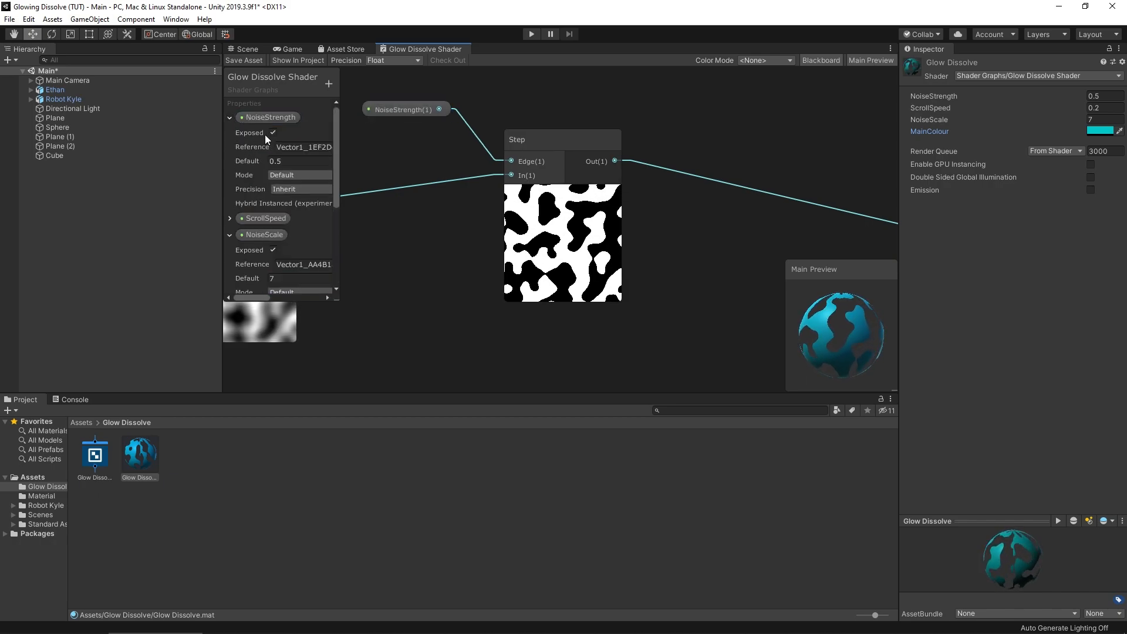
{"action": "left_click", "coordinate": [295, 161]}
{"action": "type", "text": ".7"}
{"action": "key", "text": "Return"}
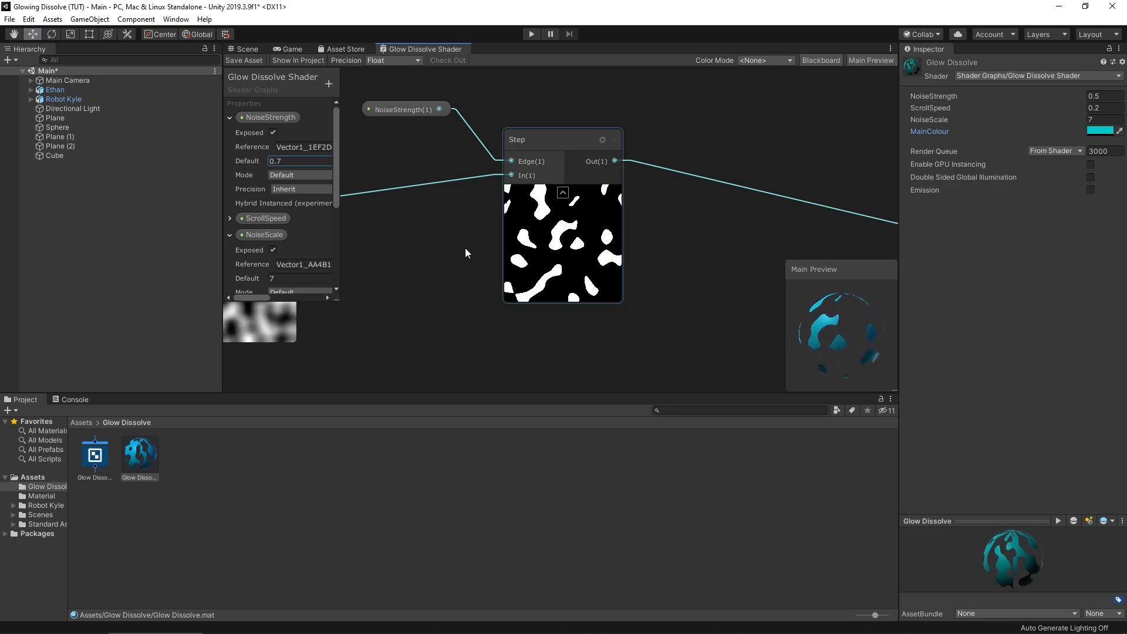
{"action": "left_click", "coordinate": [302, 161]}
{"action": "type", "text": ".5"}
{"action": "key", "text": "Return"}
{"action": "type", "text": "0.3"}
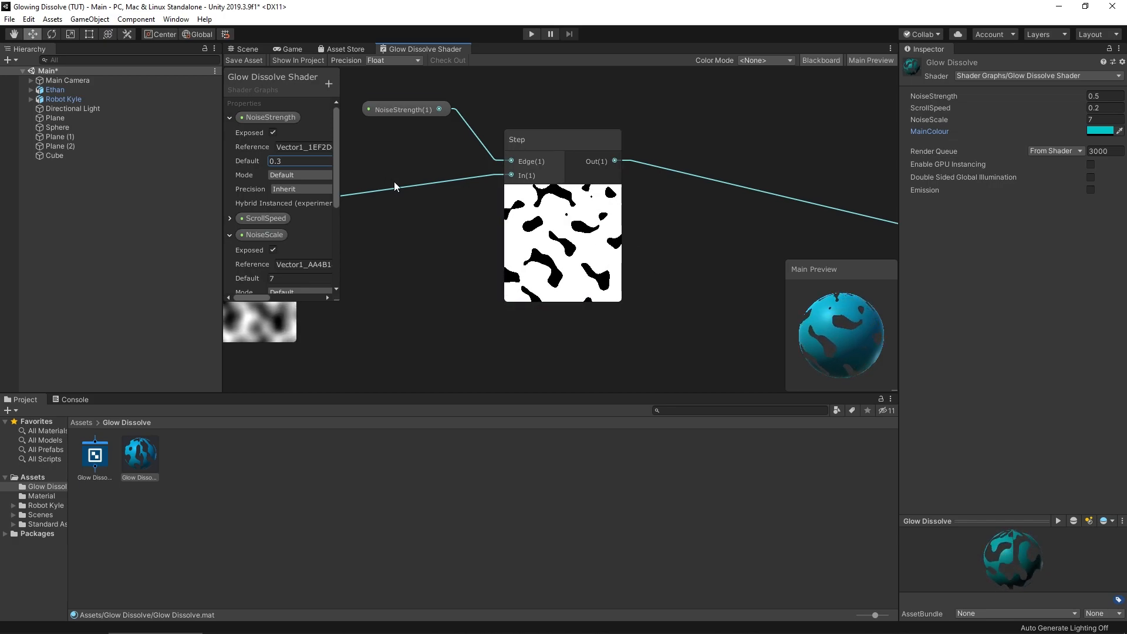
- Disconnect NoiseStrength from the Step node's Edge input, vary the Edge value manually to compare the pattern, and reconnect NoiseStrength
{"action": "middle_click_drag", "start_coordinate": [393, 182], "coordinate": [531, 184]}
{"action": "left_click_drag", "start_coordinate": [643, 167], "coordinate": [627, 133]}
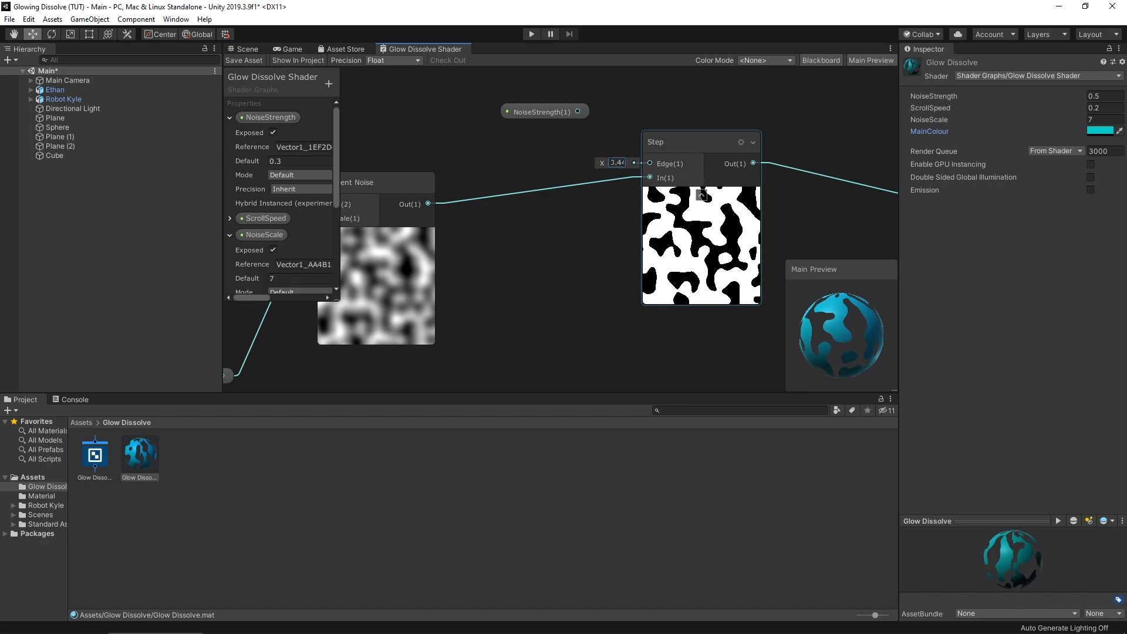
{"action": "left_click_drag", "start_coordinate": [602, 164], "coordinate": [602, 163]}
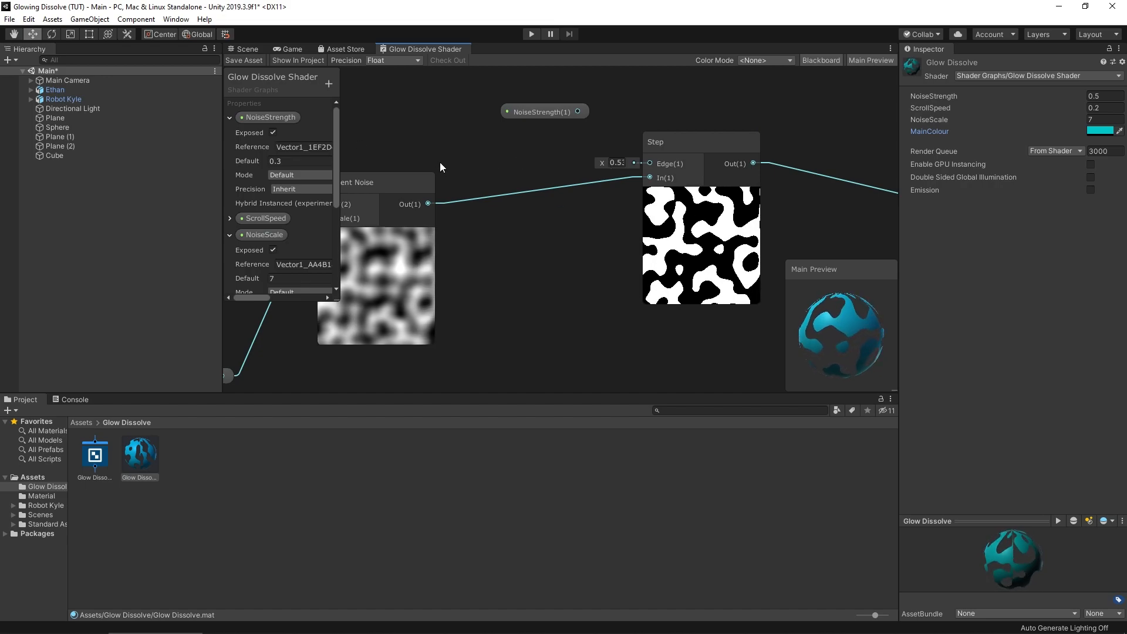
{"action": "left_click_drag", "start_coordinate": [579, 113], "coordinate": [649, 174]}
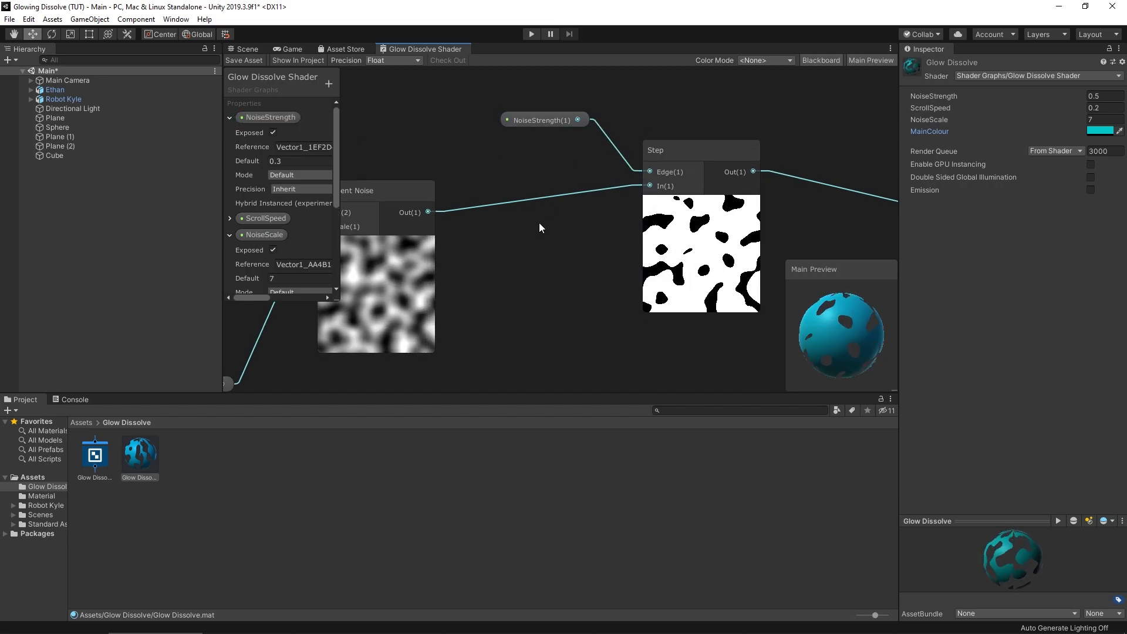
- Spread out the NoiseStrength and Step nodes, and add a second Step node above the existing one
{"action": "middle_click_drag", "start_coordinate": [509, 225], "coordinate": [477, 266]}
{"action": "scroll", "coordinate": [476, 271], "scroll_direction": "down", "scroll_amount": 4}
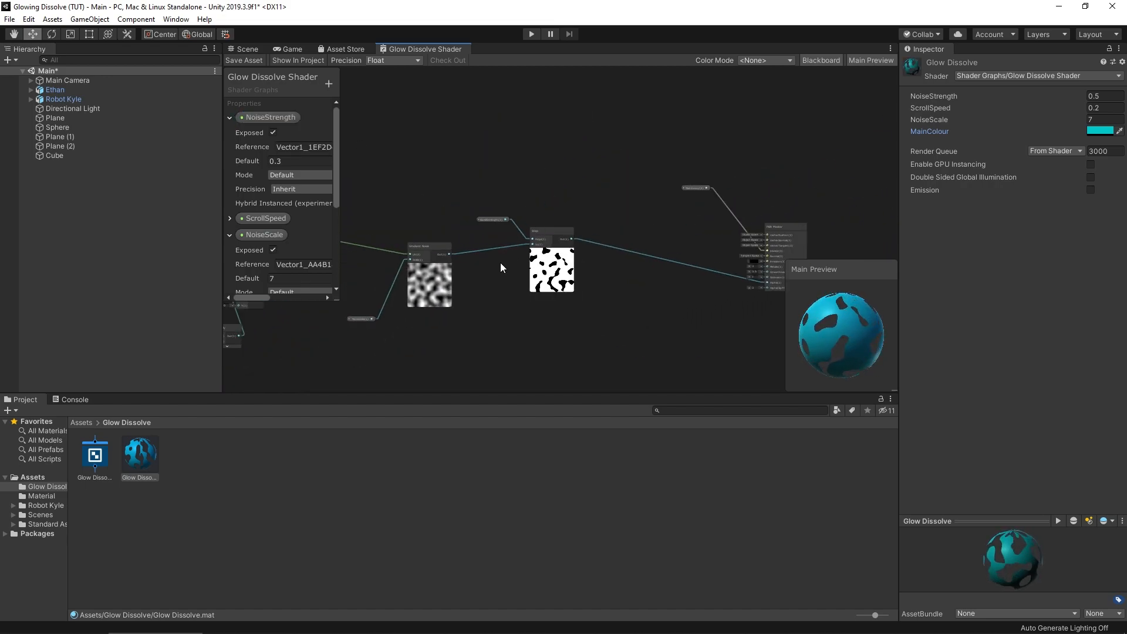
{"action": "left_click_drag", "start_coordinate": [497, 222], "coordinate": [490, 206]}
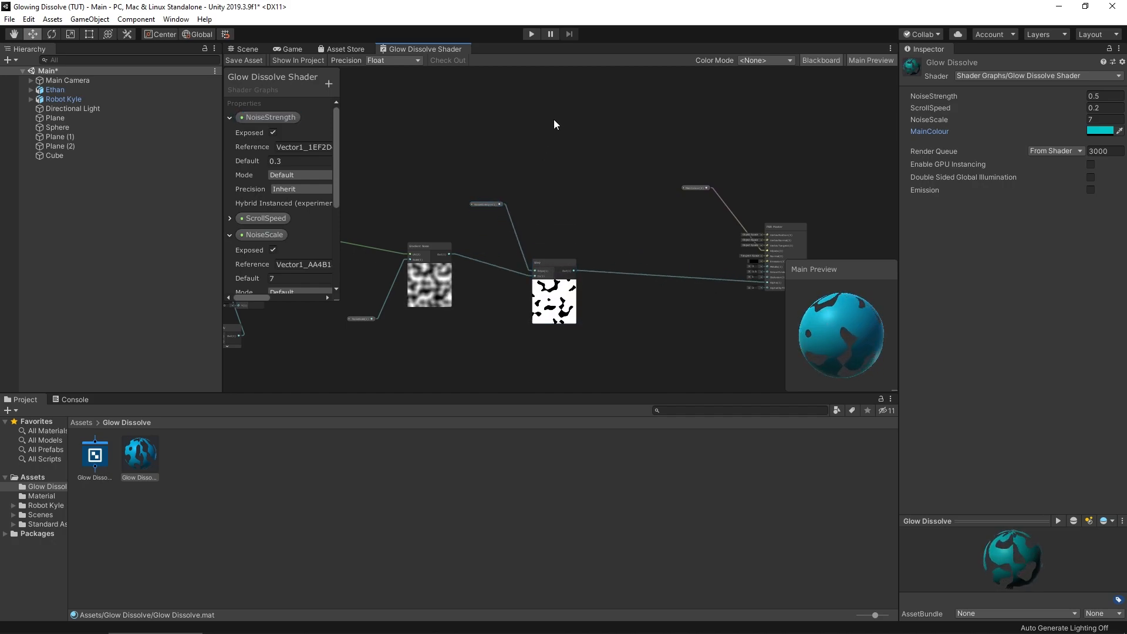
{"action": "key", "text": "space"}
{"action": "type", "text": "step"}
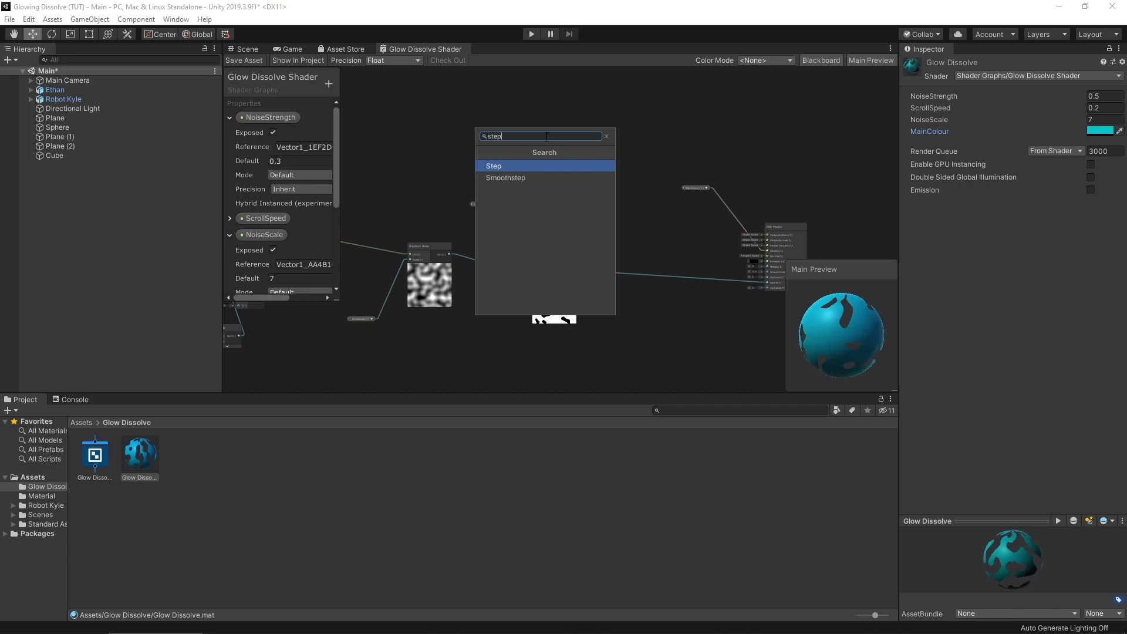
{"action": "key", "text": "Return"}
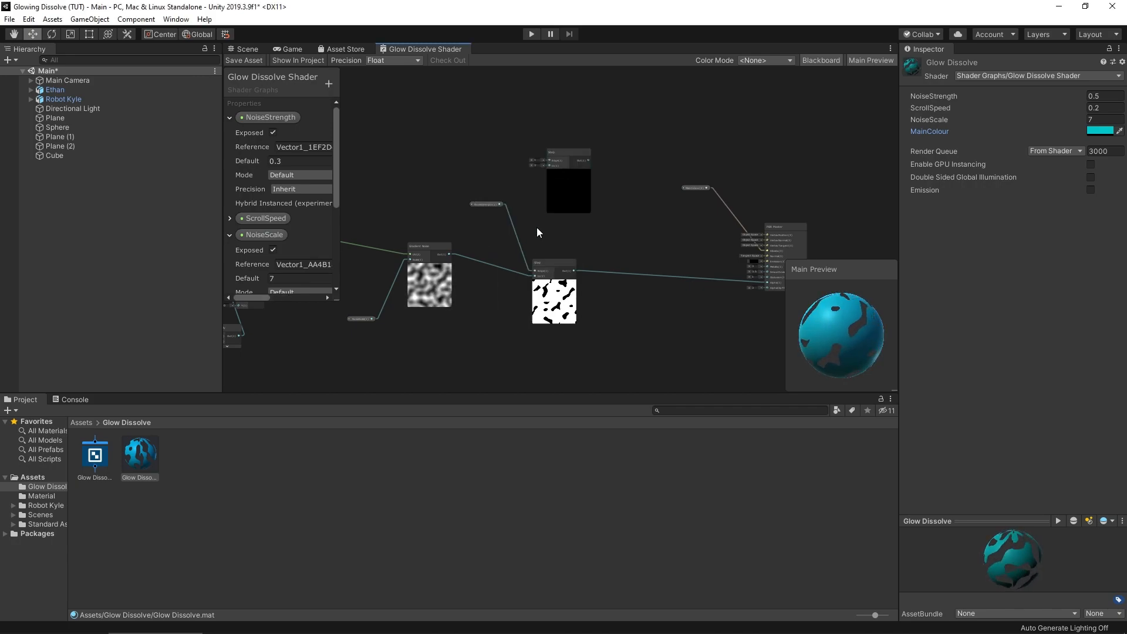
- Connect Gradient Noise to the new Step node's Edge input and NoiseStrength to its In input
{"action": "scroll", "coordinate": [528, 247], "scroll_direction": "up", "scroll_amount": 3}
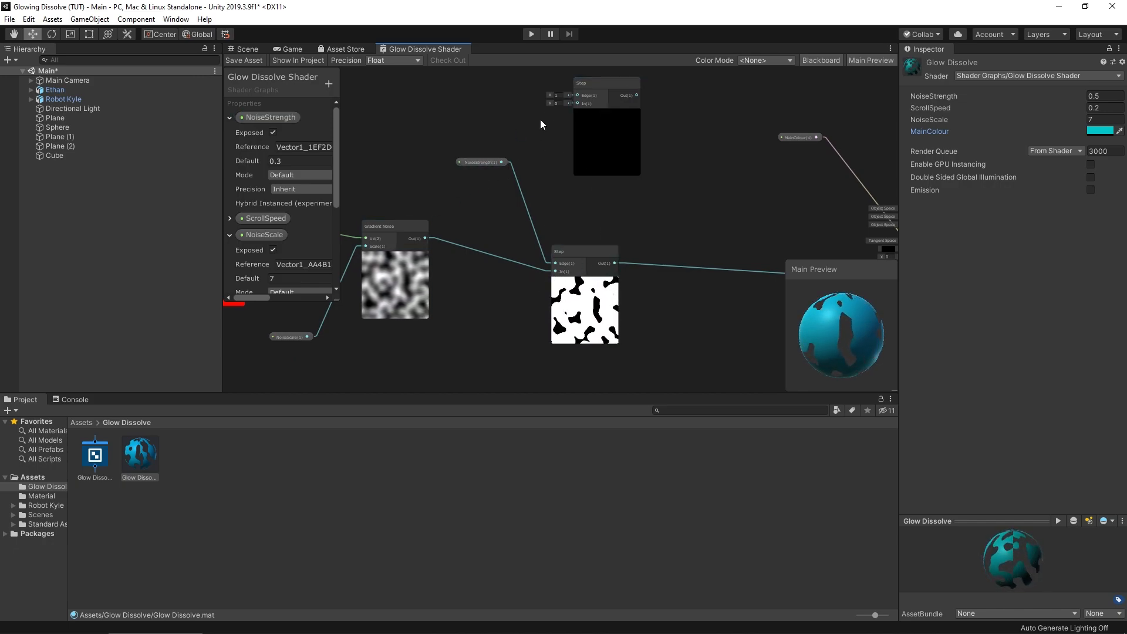
{"action": "left_click_drag", "start_coordinate": [425, 238], "coordinate": [566, 112]}
{"action": "left_click_drag", "start_coordinate": [569, 157], "coordinate": [579, 143]}
{"action": "left_click_drag", "start_coordinate": [496, 210], "coordinate": [579, 151]}
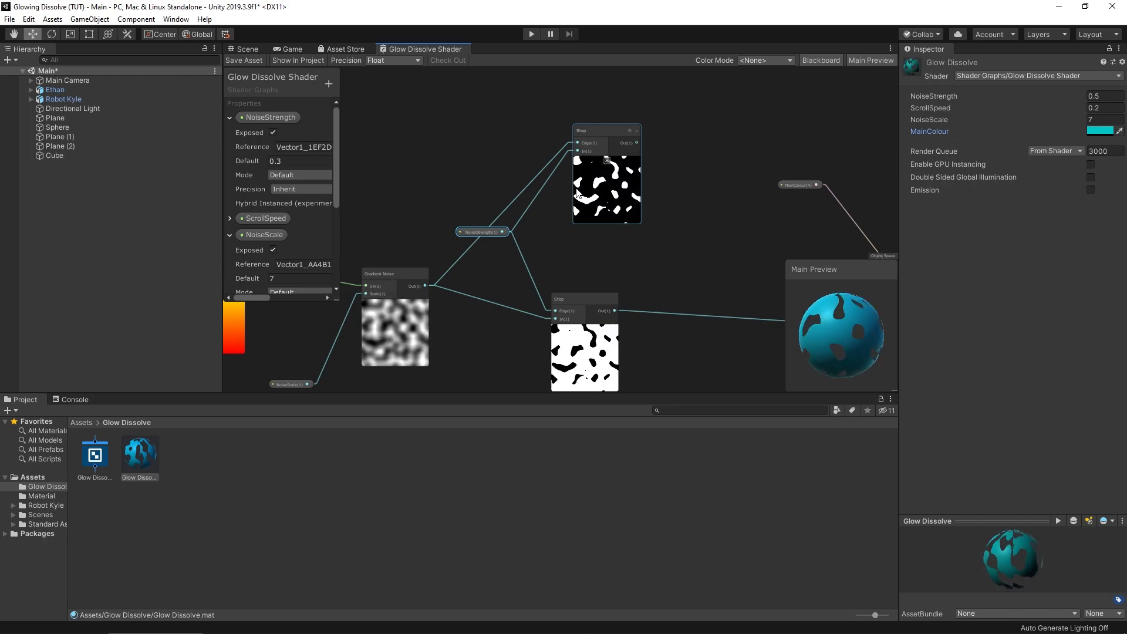
{"action": "mouse_move", "coordinate": [590, 130]}
{"action": "left_mouse_down"}
{"action": "mouse_move", "coordinate": [609, 129]}
{"action": "mouse_move", "coordinate": [596, 119]}
{"action": "left_mouse_up"}
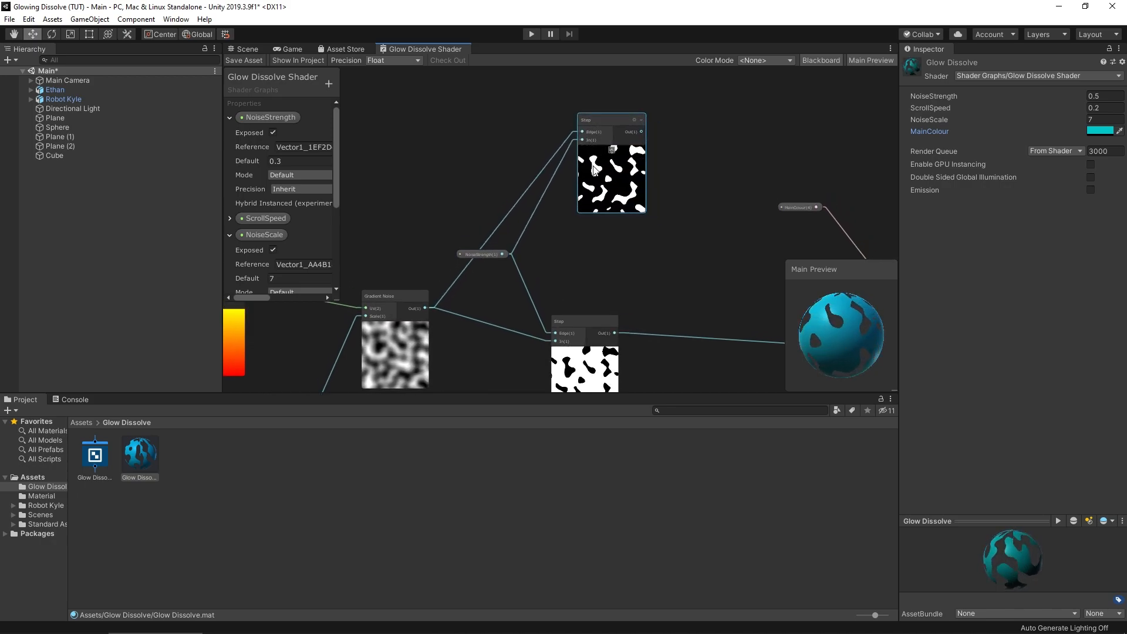
- Add a Vector1 property named GlowOutline with a default of 0.2
{"action": "left_click", "coordinate": [329, 84]}
{"action": "left_click", "coordinate": [352, 95]}
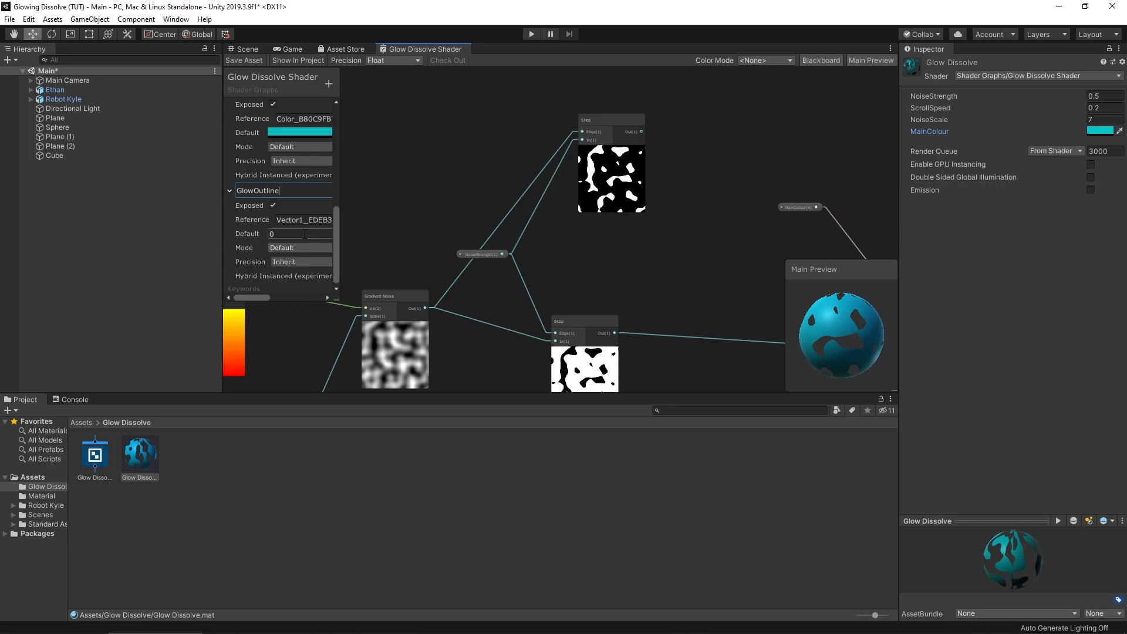
{"action": "left_click", "coordinate": [279, 233]}
{"action": "type", "text": "."}
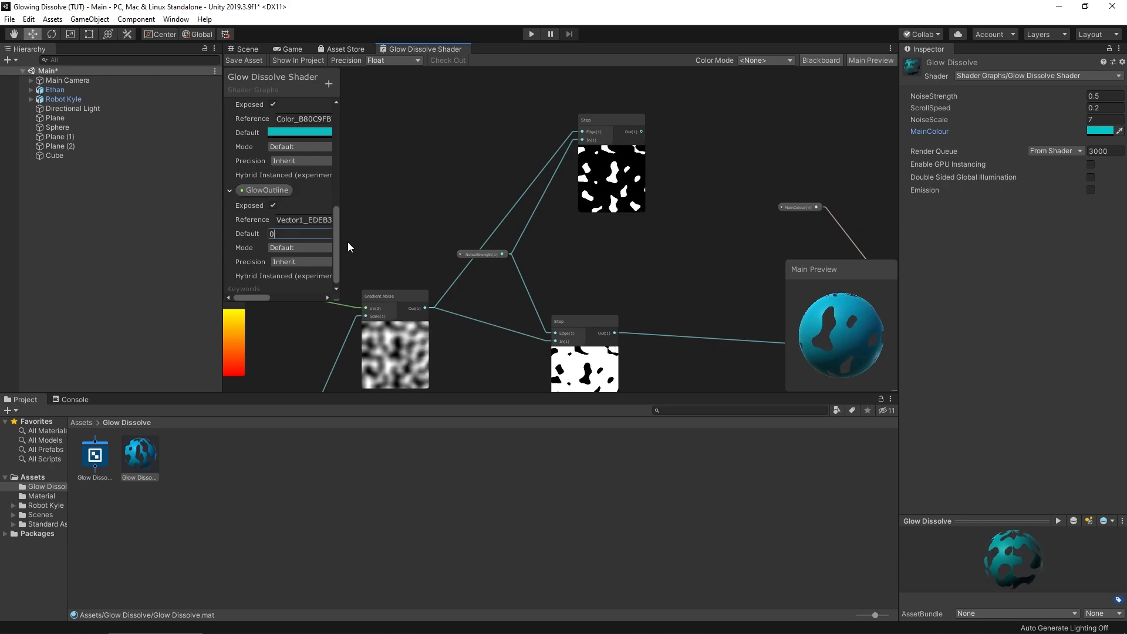
{"action": "type", "text": "2"}
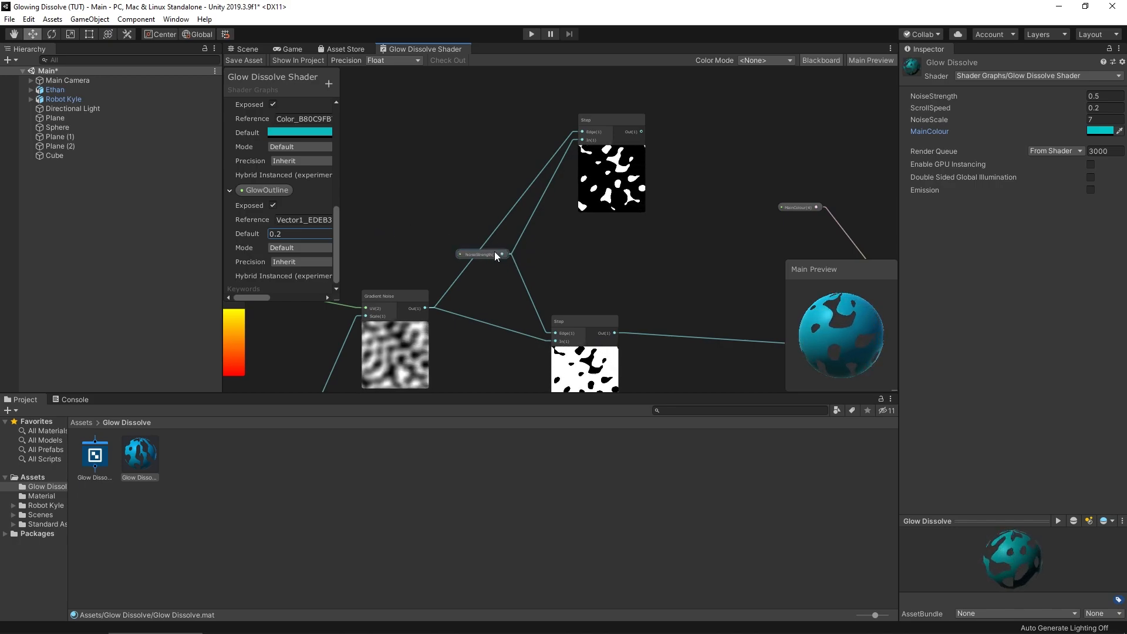
- Place the GlowOutline property in the graph, and add an Add node with its preview collapsed near the upper Step node
{"action": "left_click", "coordinate": [545, 236]}
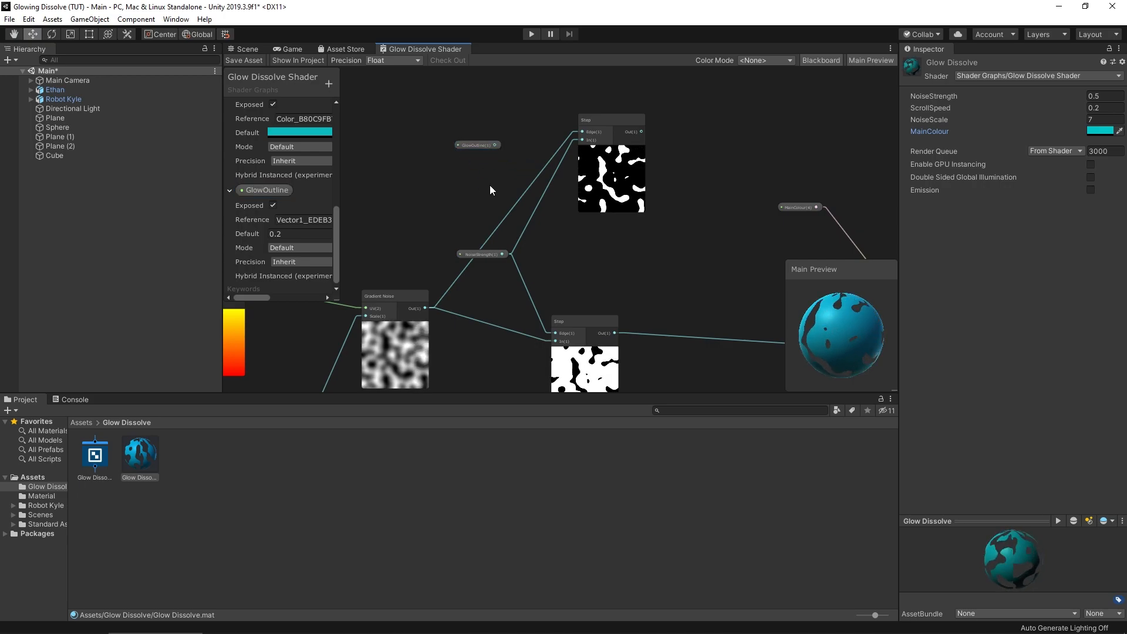
{"action": "key", "text": "space"}
{"action": "type", "text": "add"}
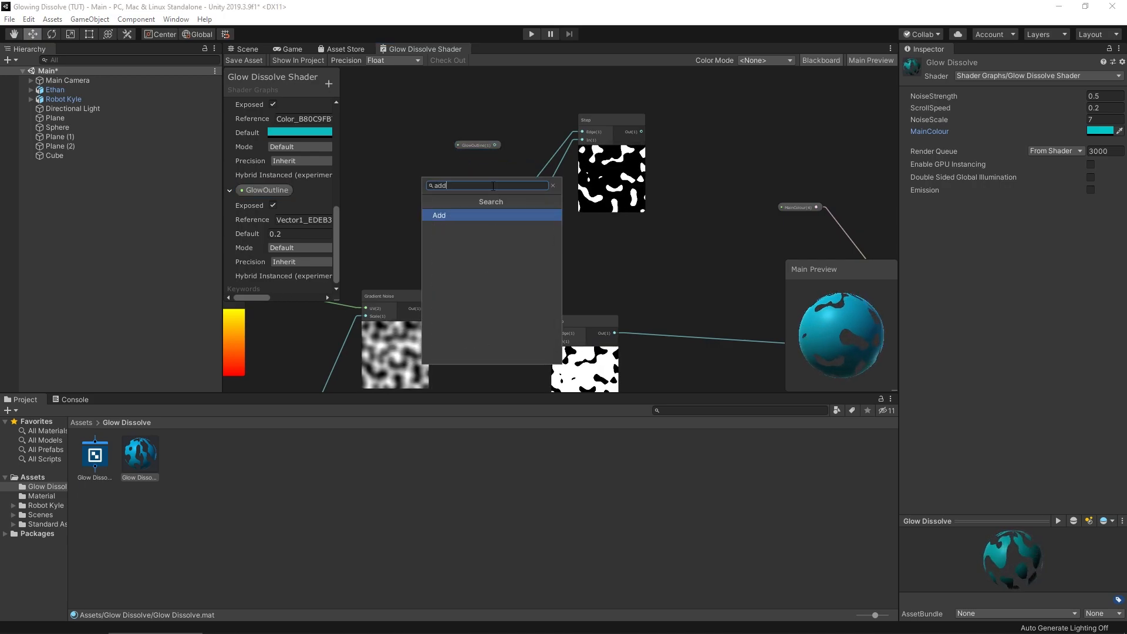
{"action": "left_click", "coordinate": [475, 215]}
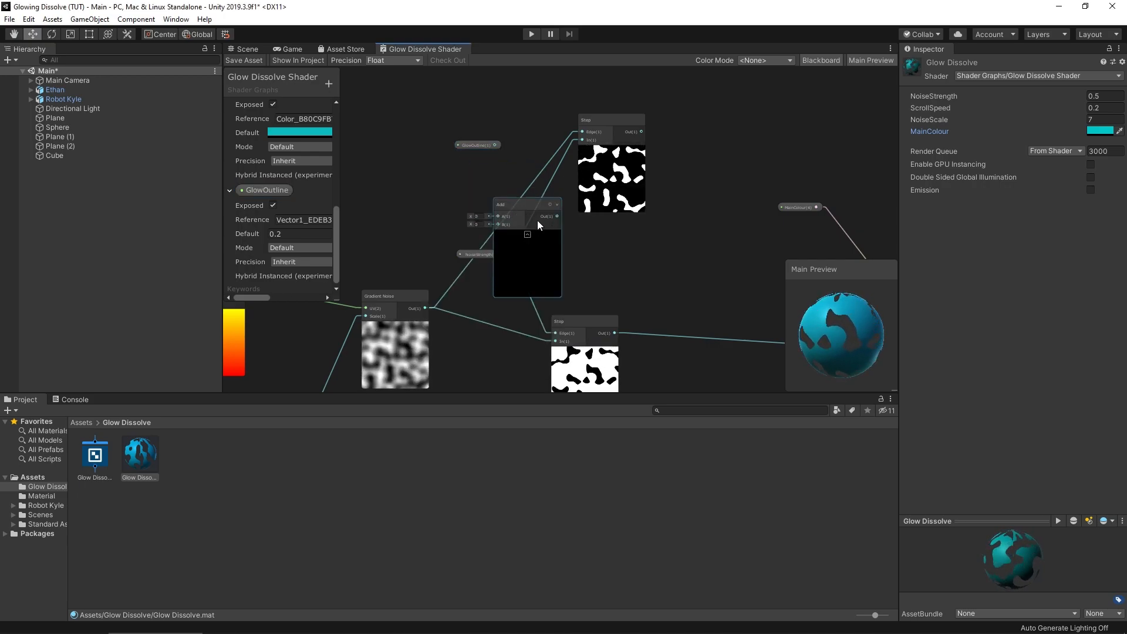
{"action": "left_click", "coordinate": [530, 231]}
{"action": "left_click_drag", "start_coordinate": [631, 111], "coordinate": [673, 94]}
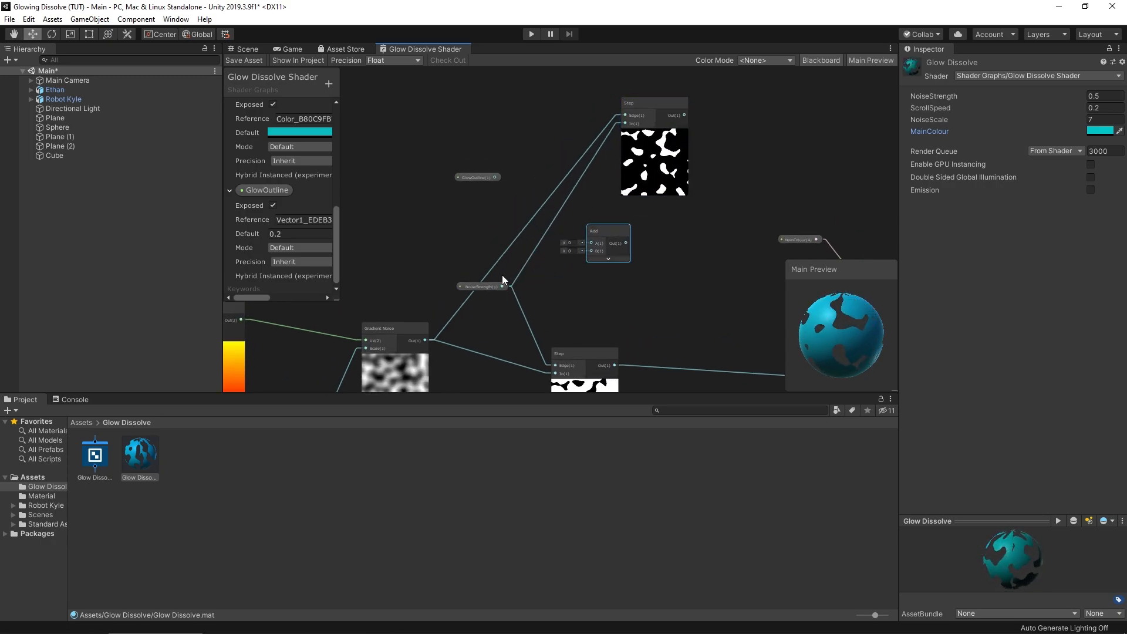
- Remove NoiseStrength's link to the upper Step node, and connect GlowOutline and NoiseStrength to the Add node's A and B inputs
{"action": "left_click_drag", "start_coordinate": [503, 286], "coordinate": [619, 127]}
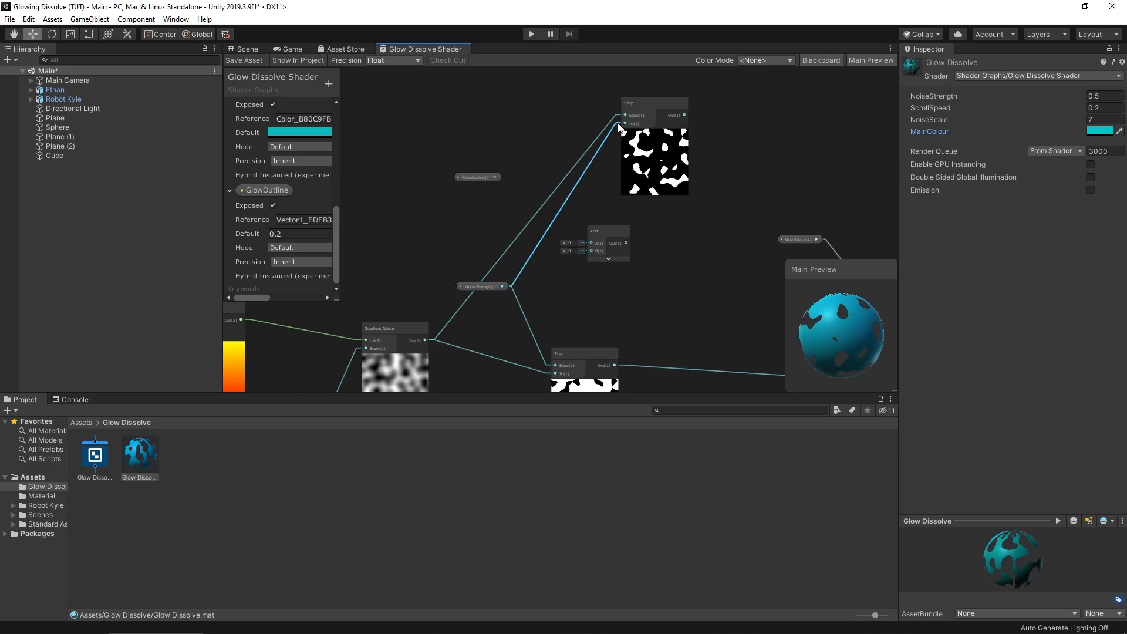
{"action": "left_click_drag", "start_coordinate": [563, 252], "coordinate": [590, 232]}
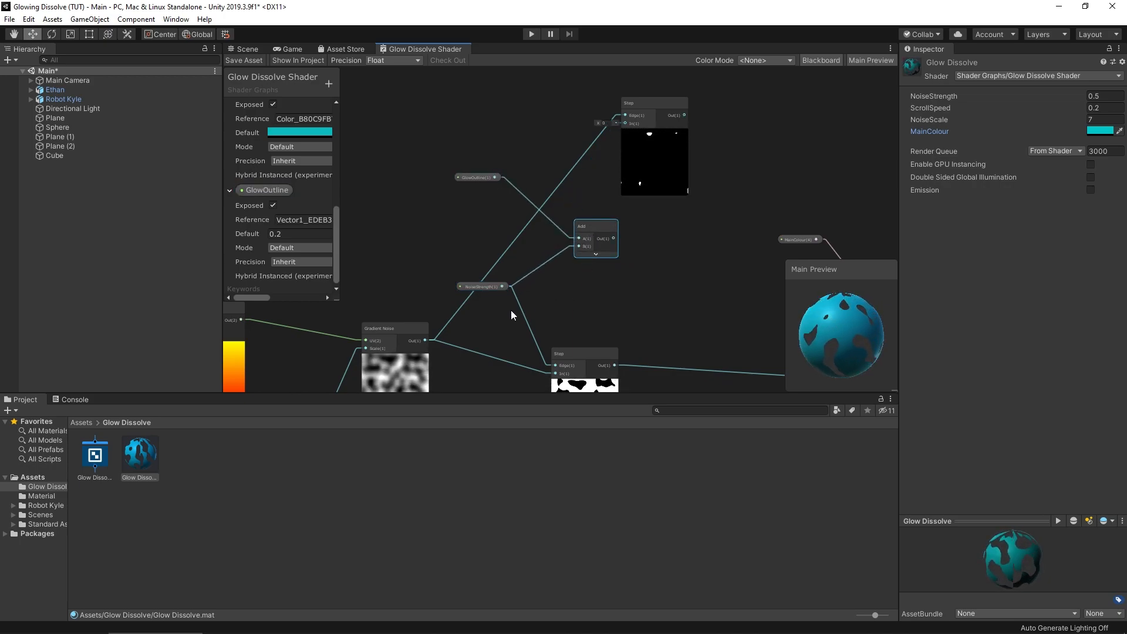
{"action": "scroll", "coordinate": [282, 213], "scroll_direction": "down", "scroll_amount": 6}
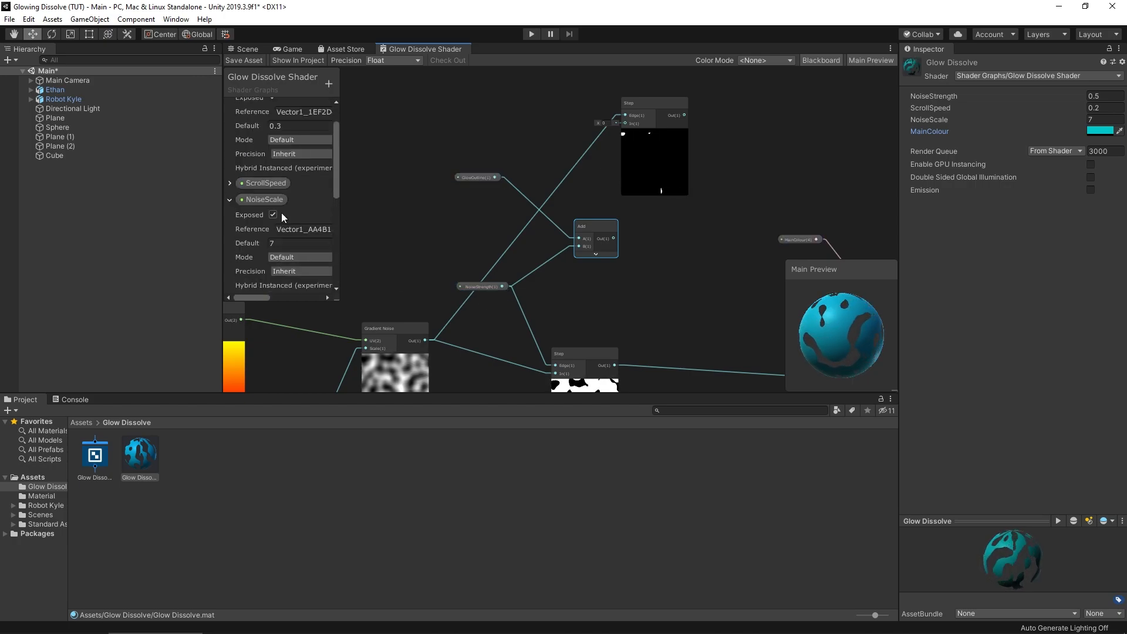
{"action": "scroll", "coordinate": [288, 220], "scroll_direction": "down", "scroll_amount": 5}
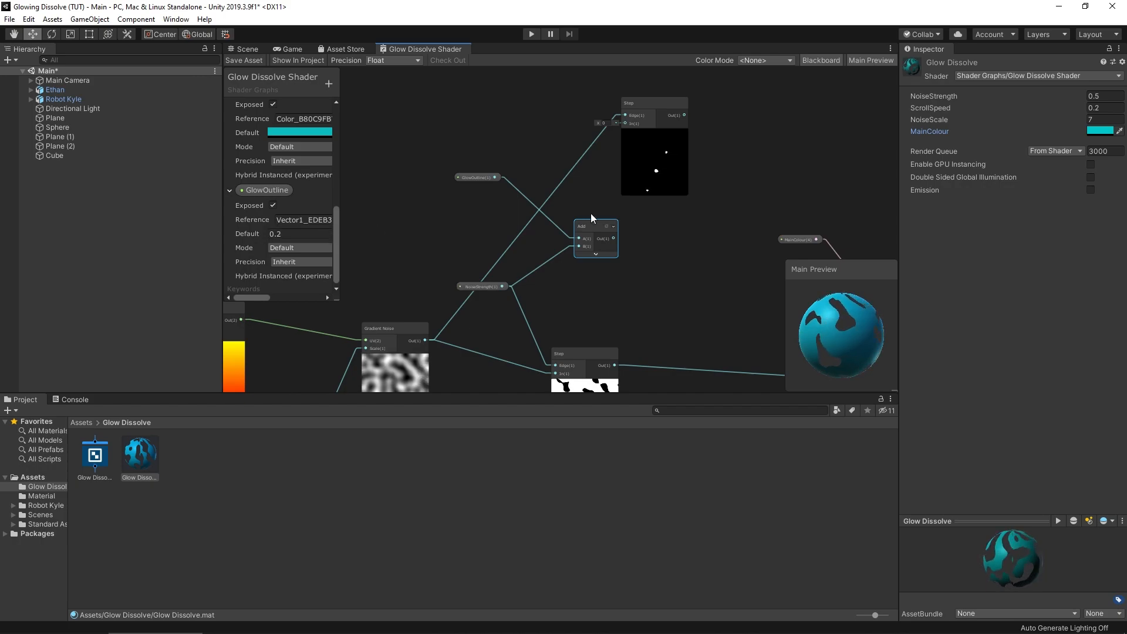
- Connect the Add node's output to the upper Step node's In input, arranging both nodes for room
{"action": "left_click_drag", "start_coordinate": [646, 105], "coordinate": [660, 180]}
{"action": "left_click_drag", "start_coordinate": [661, 111], "coordinate": [662, 134]}
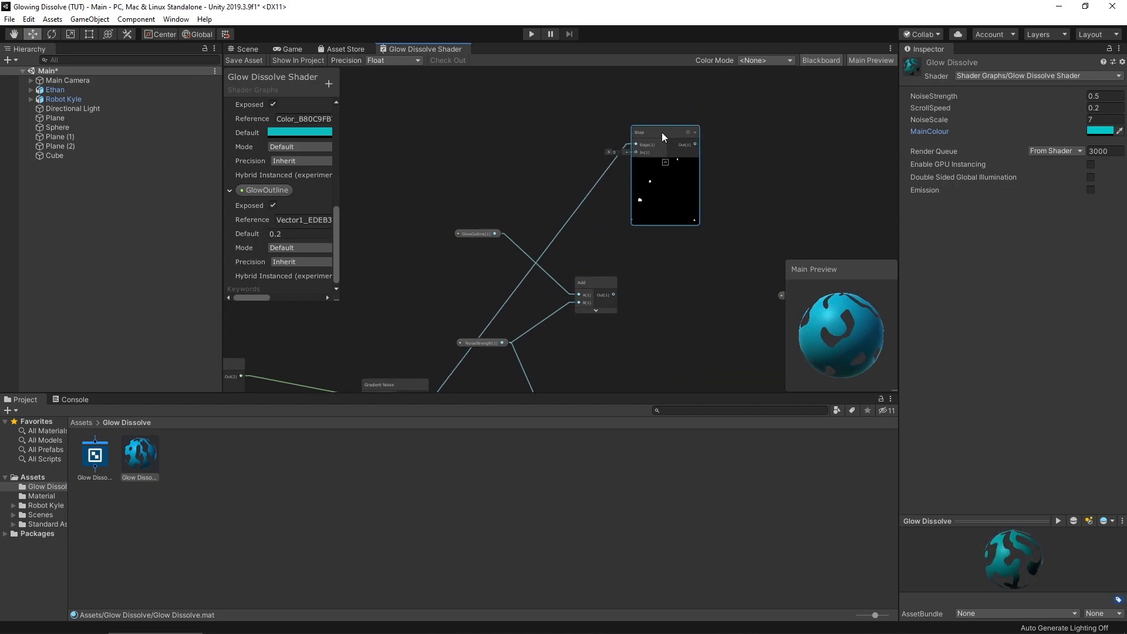
{"action": "left_click_drag", "start_coordinate": [584, 287], "coordinate": [638, 156]}
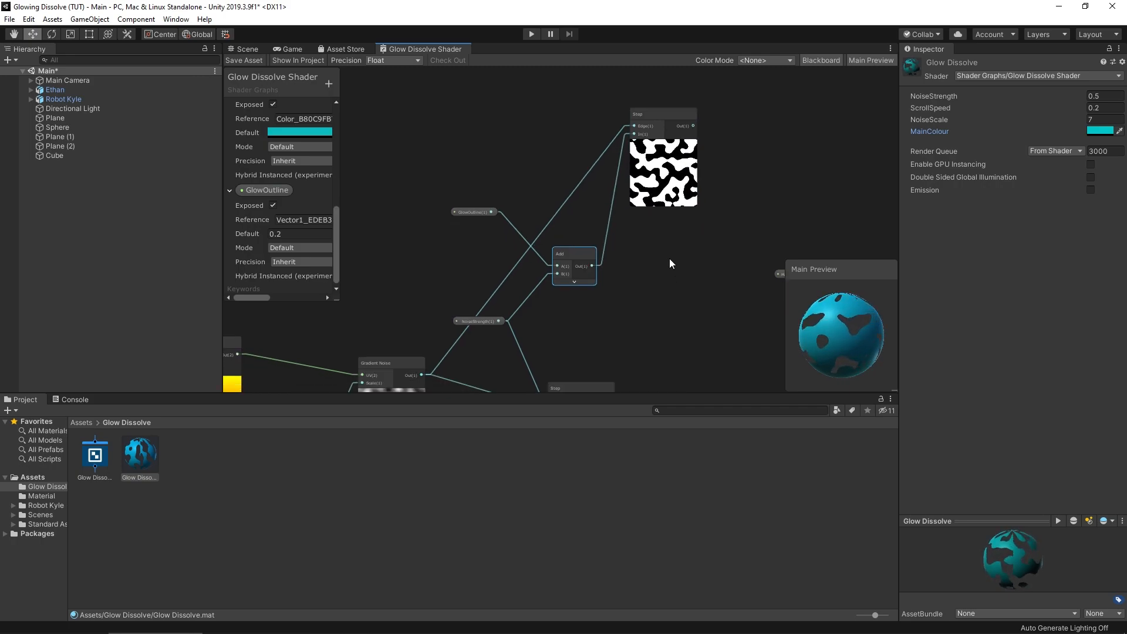
- Move the upper Step node beside the Add node and connect its output to the PBR Master's Emission input
{"action": "middle_click_drag", "start_coordinate": [671, 264], "coordinate": [632, 175]}
{"action": "scroll", "coordinate": [616, 146], "scroll_direction": "down", "scroll_amount": 3}
{"action": "scroll", "coordinate": [623, 142], "scroll_direction": "up", "scroll_amount": 2}
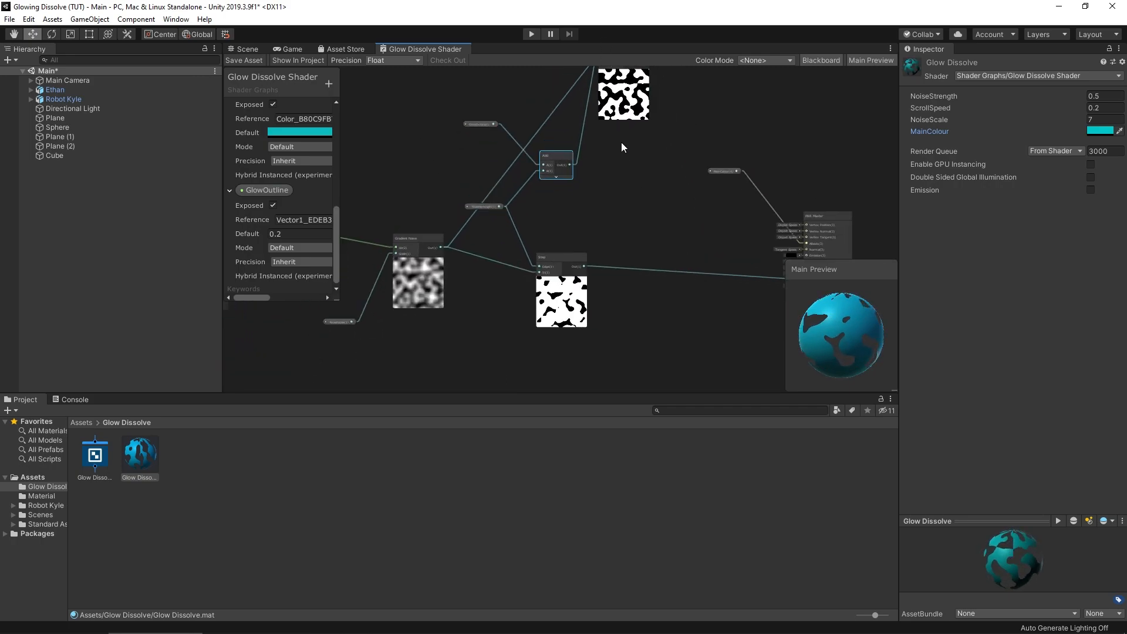
{"action": "left_click_drag", "start_coordinate": [629, 108], "coordinate": [619, 228]}
{"action": "scroll", "coordinate": [630, 281], "scroll_direction": "up", "scroll_amount": 3}
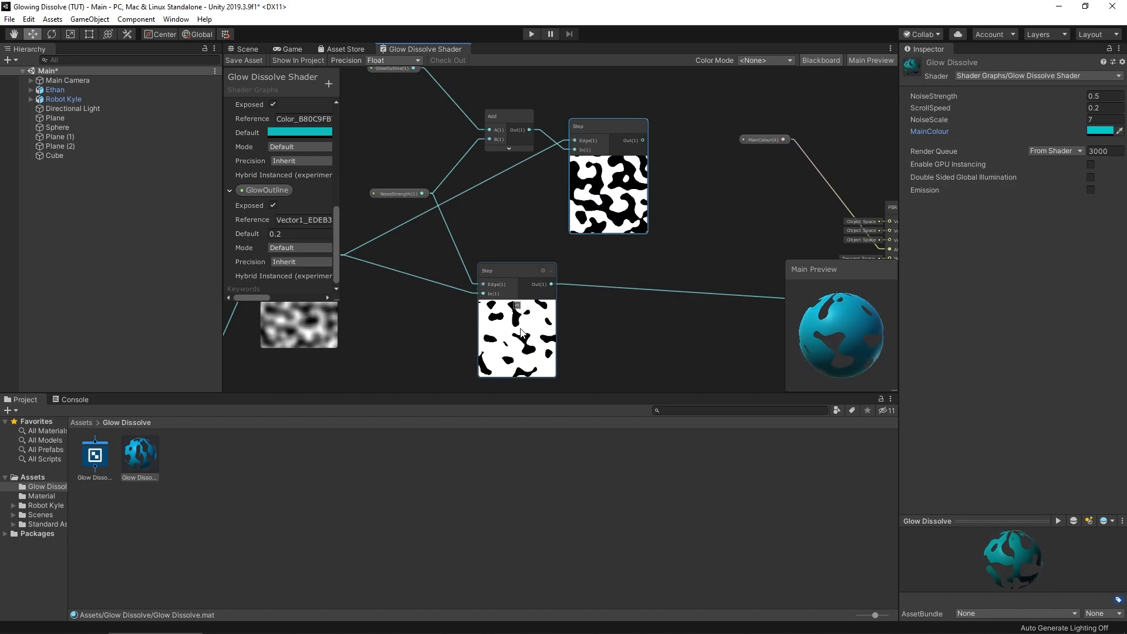
{"action": "middle_click_drag", "start_coordinate": [702, 205], "coordinate": [549, 190]}
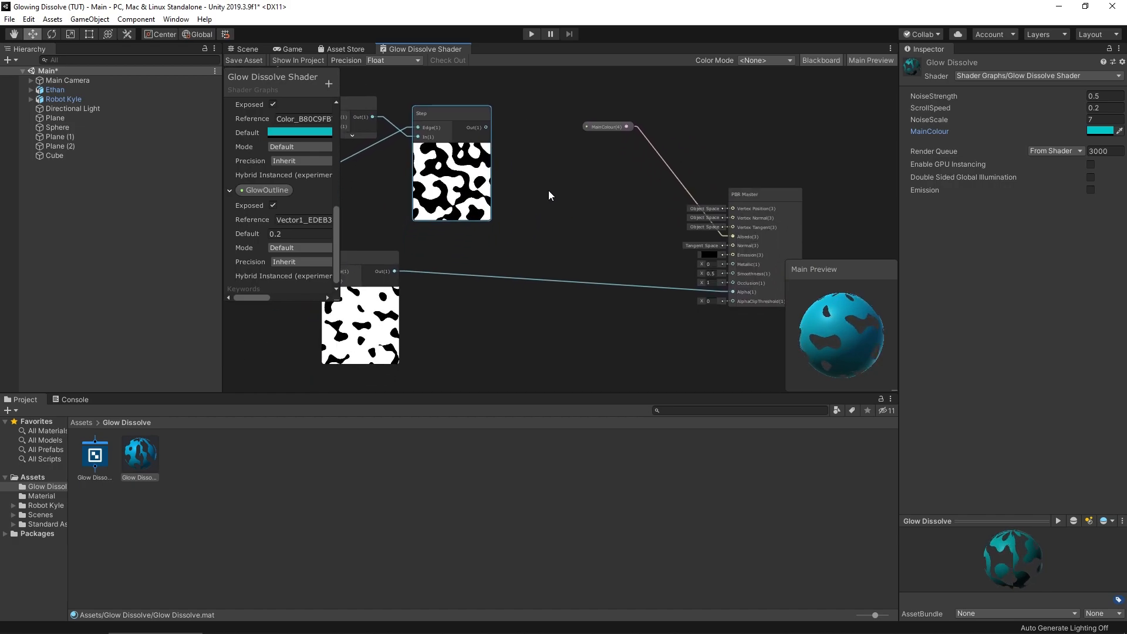
{"action": "left_click_drag", "start_coordinate": [486, 127], "coordinate": [732, 255]}
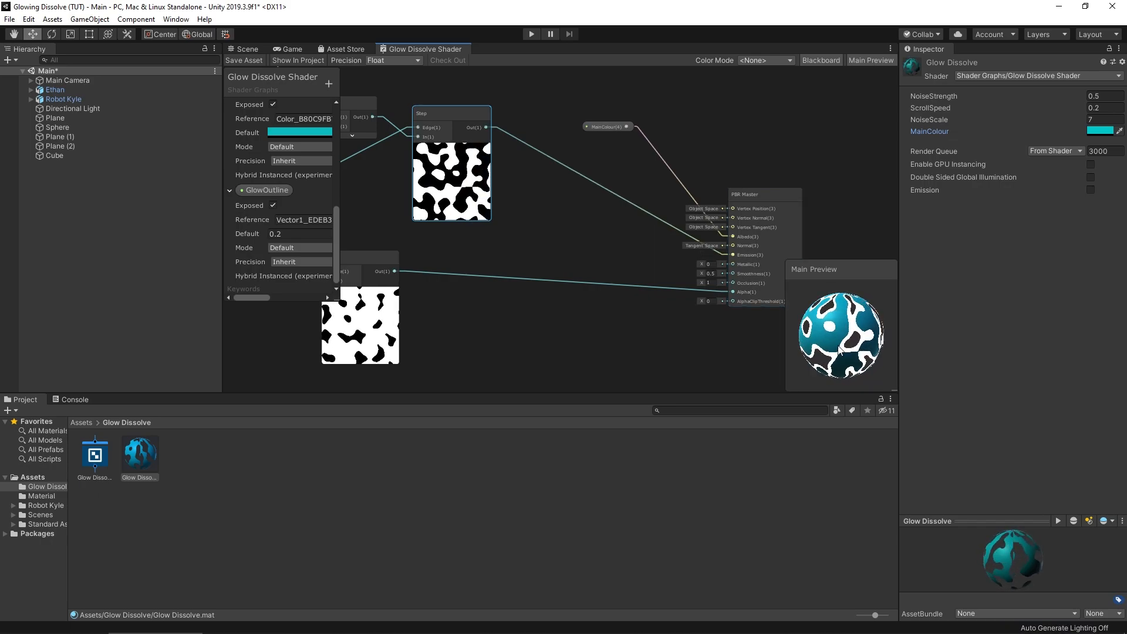
- Set the GlowOutline property's default to 0.1
{"action": "middle_click_drag", "start_coordinate": [503, 238], "coordinate": [612, 254]}
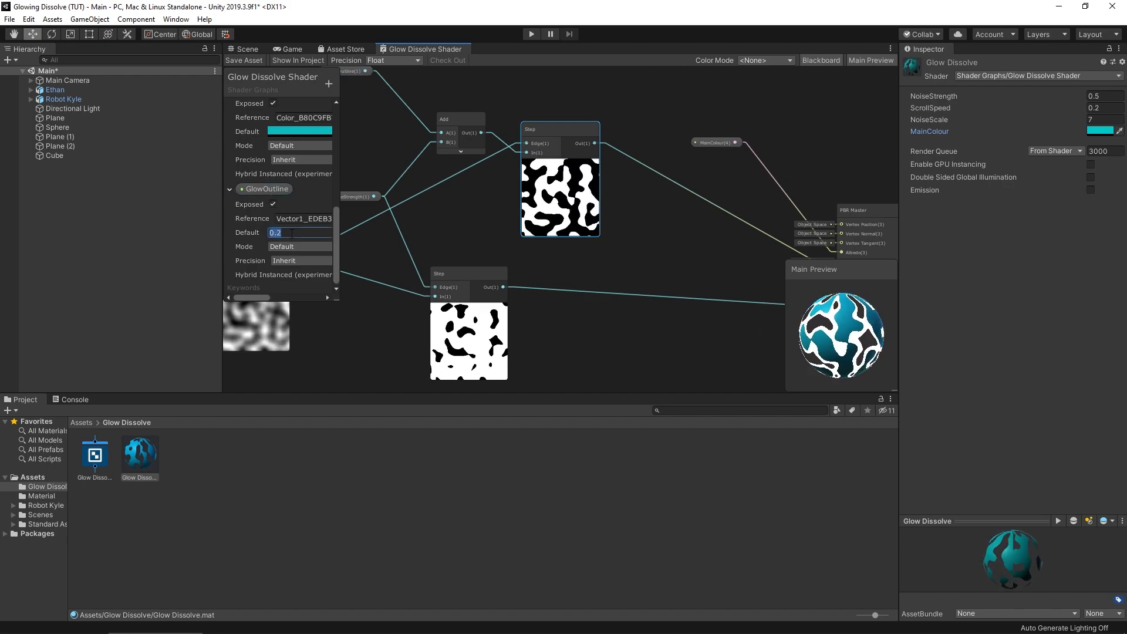
{"action": "type", "text": "0.1"}
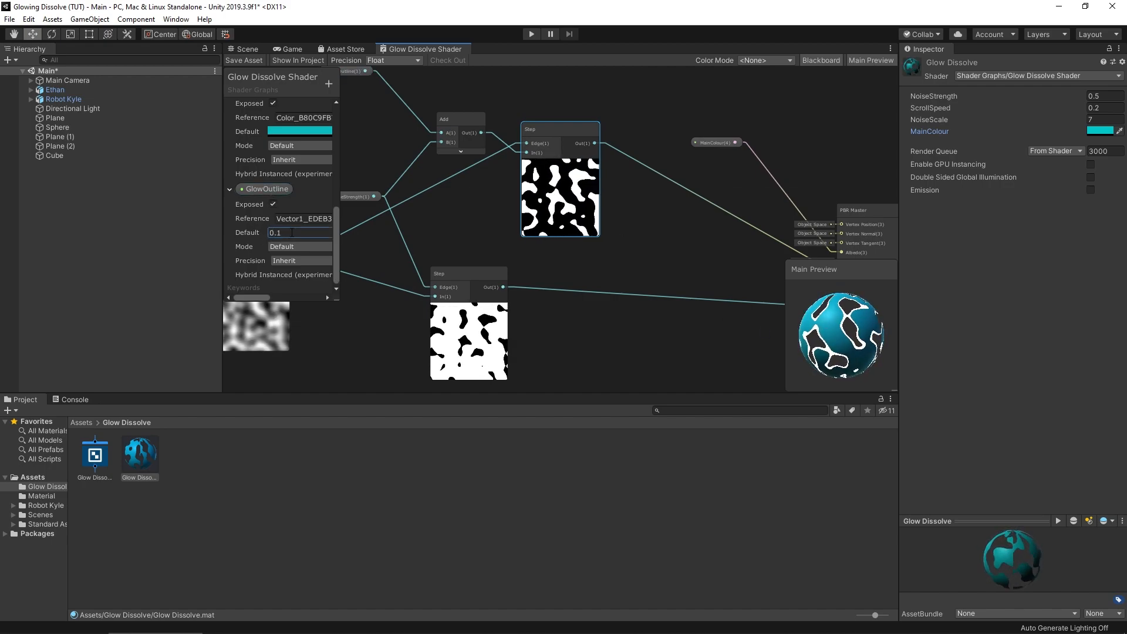
- Try 0.5 as the GlowOutline property's default, and settle on 0.2
{"action": "key", "text": "BackSpace"}
{"action": "type", "text": "5"}
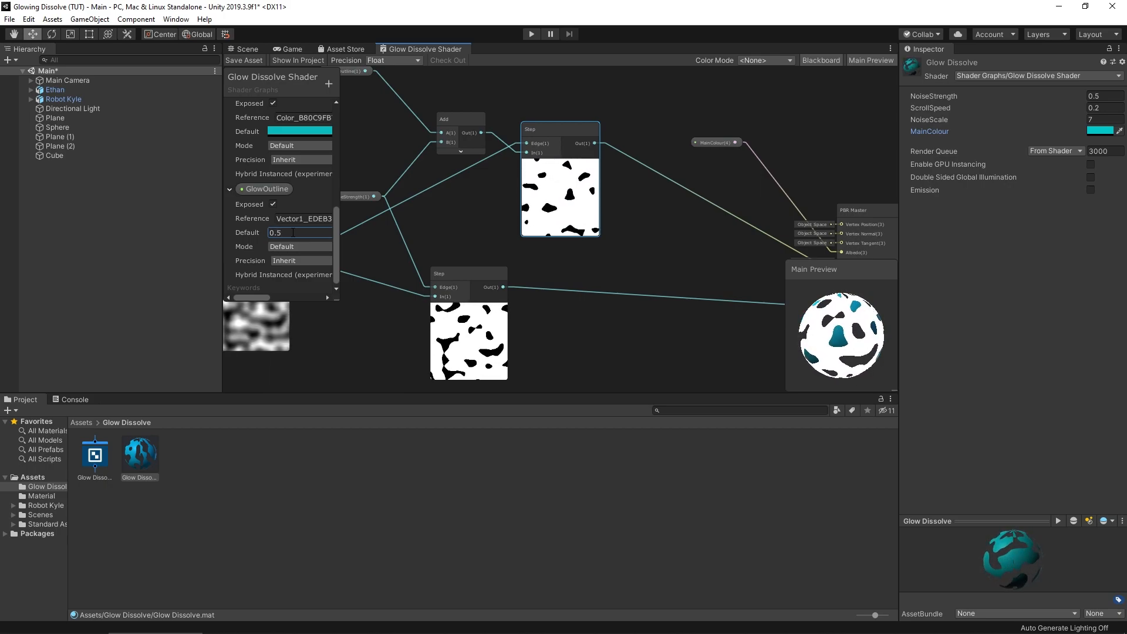
{"action": "key", "text": "BackSpace"}
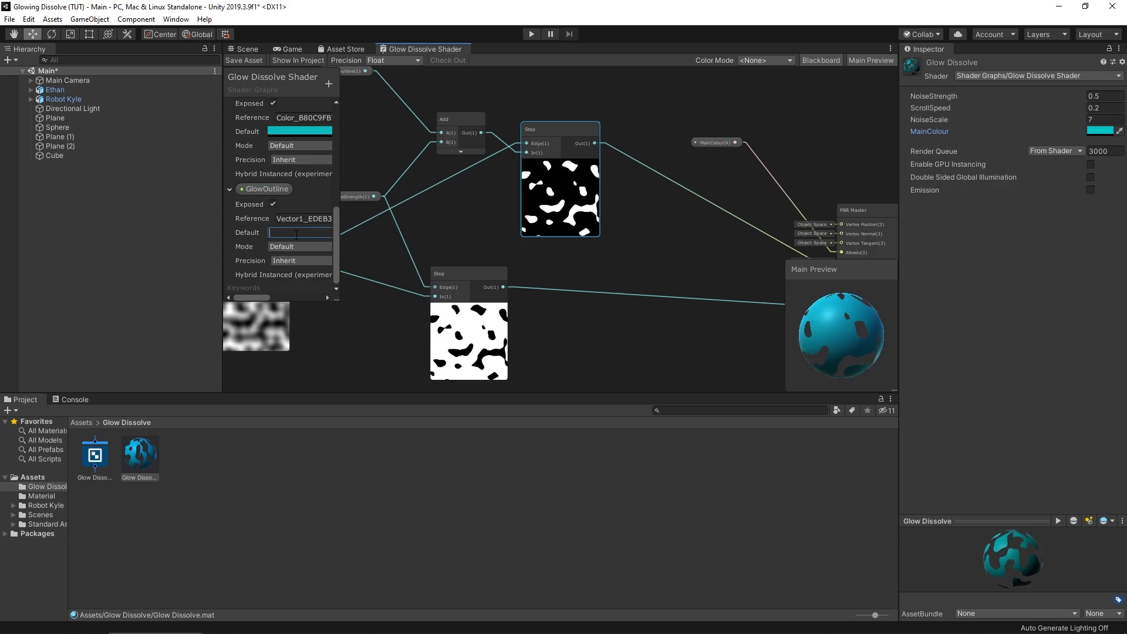
{"action": "type", "text": "0.2"}
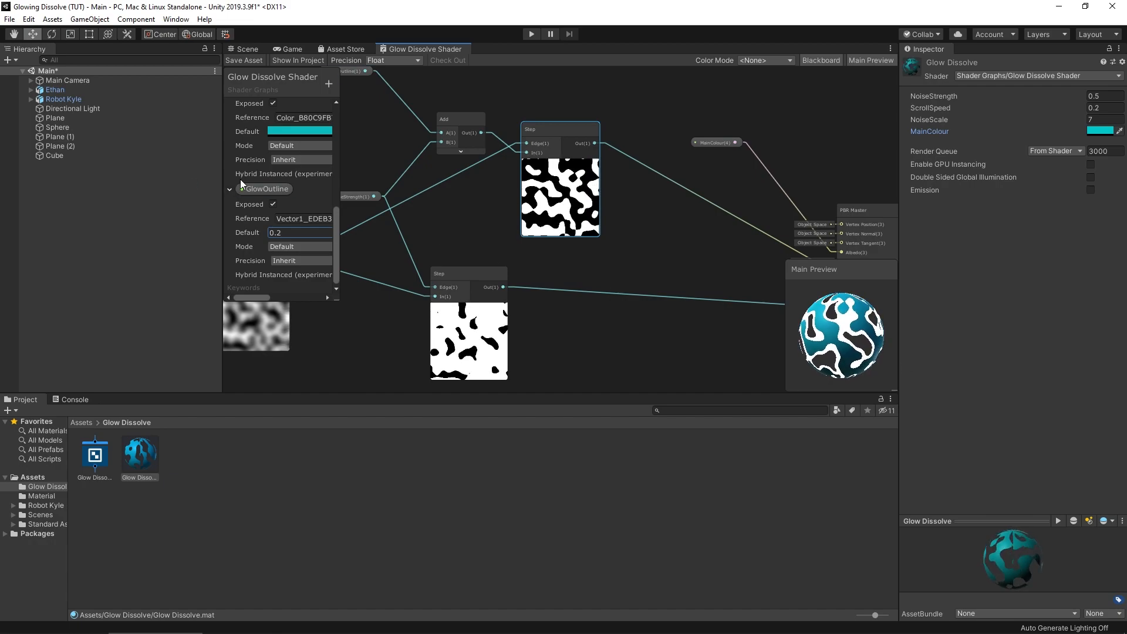
- Add a Color property named Glow Colour to the shader
{"action": "left_click", "coordinate": [329, 83]}
{"action": "left_click", "coordinate": [353, 144]}
{"action": "scroll", "coordinate": [273, 229], "scroll_direction": "down", "scroll_amount": 3}
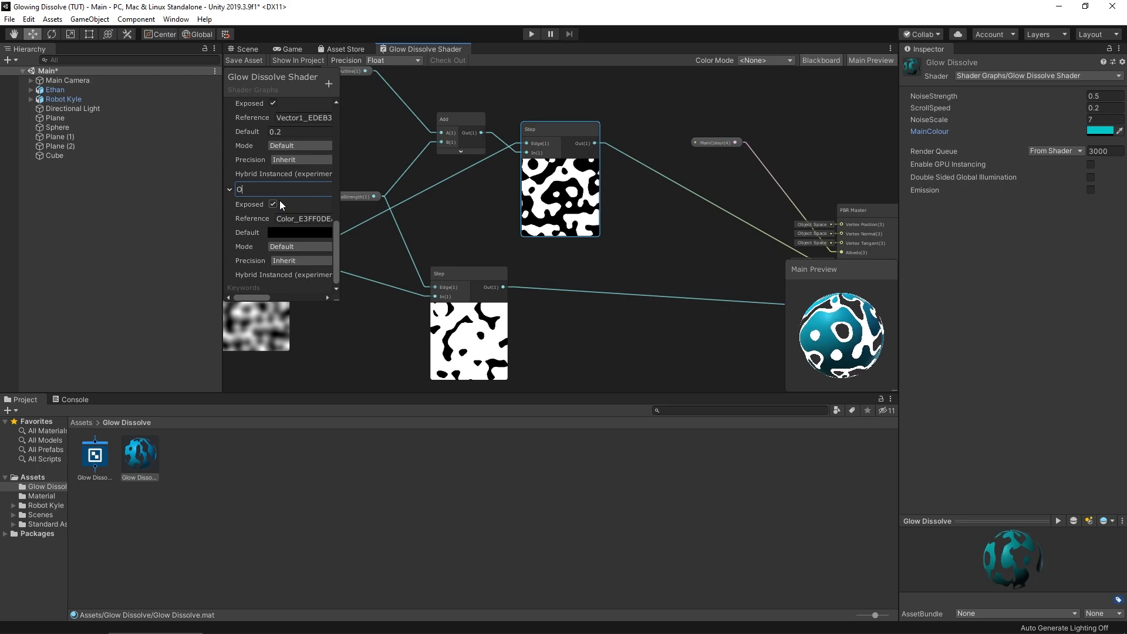
{"action": "type", "text": "Glow Colour"}
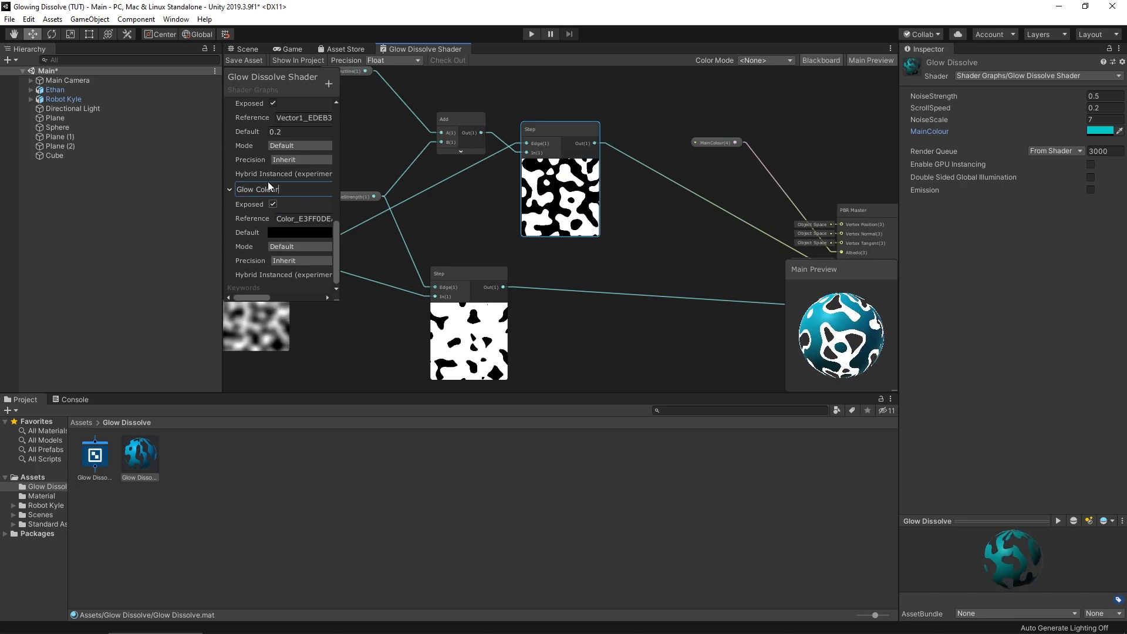
- Set the Glow Colour property's default to pure red
{"action": "left_click", "coordinate": [297, 231]}
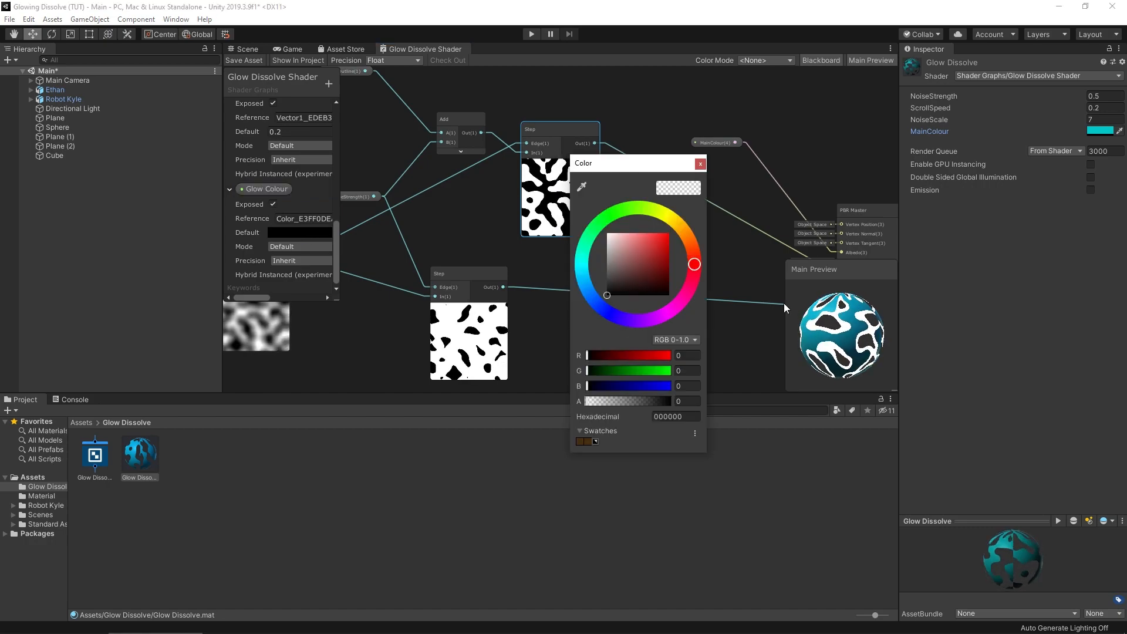
{"action": "left_click_drag", "start_coordinate": [654, 245], "coordinate": [691, 194]}
{"action": "left_click", "coordinate": [700, 163]}
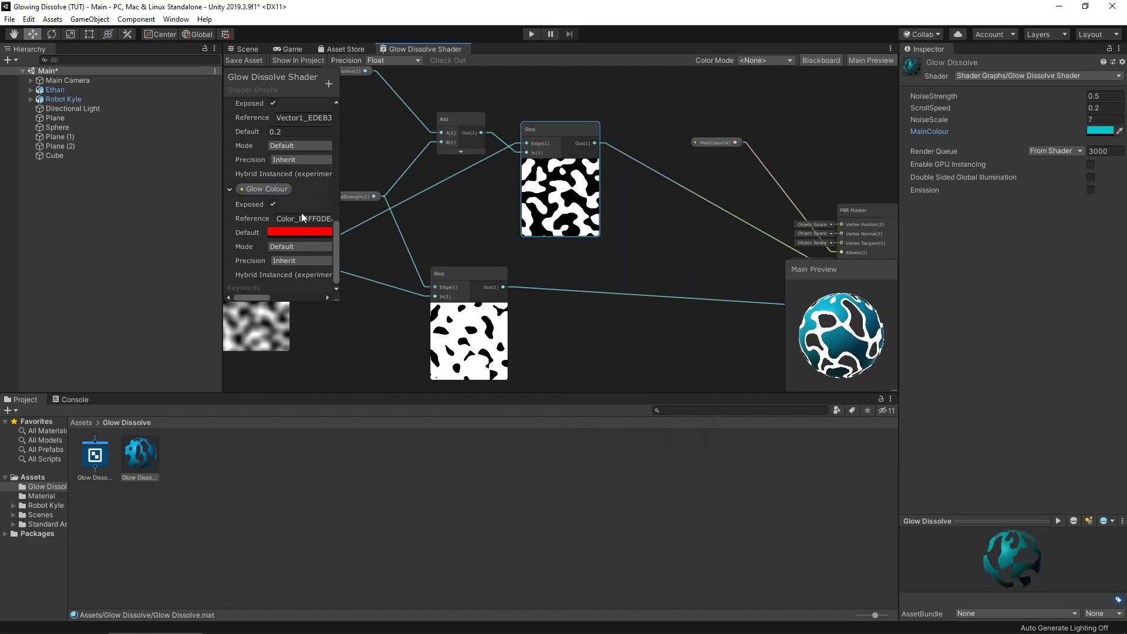
- Place the Glow Colour property in the graph near the upper Step node, moving the MainColour node out of the way
{"action": "left_click_drag", "start_coordinate": [707, 106], "coordinate": [689, 104]}
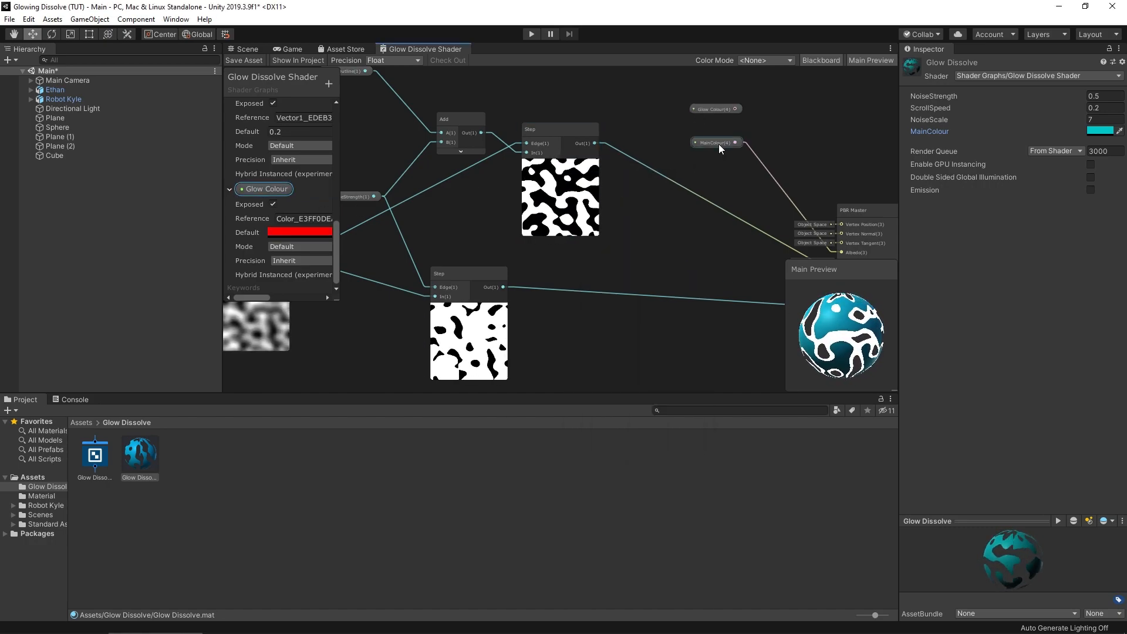
{"action": "left_click_drag", "start_coordinate": [718, 143], "coordinate": [745, 100]}
{"action": "middle_click_drag", "start_coordinate": [729, 256], "coordinate": [611, 189]}
{"action": "left_click_drag", "start_coordinate": [591, 104], "coordinate": [540, 179]}
- Add a Multiply node and position it between the upper Step node and the PBR Master
{"action": "key", "text": "space"}
{"action": "type", "text": "mult"}
{"action": "key", "text": "Return"}
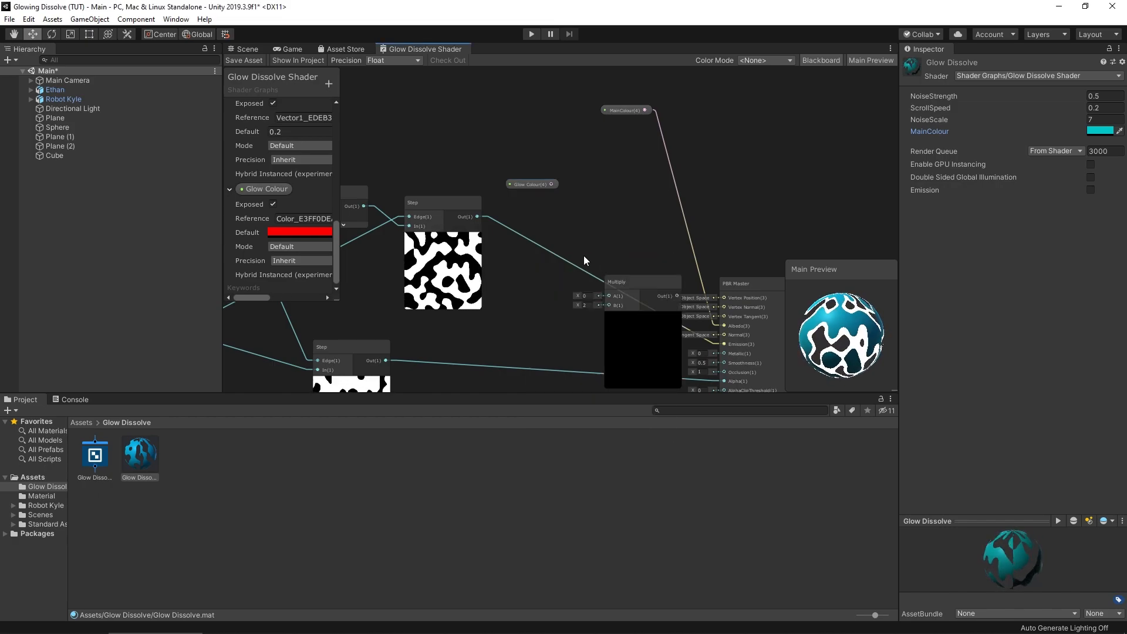
{"action": "left_click_drag", "start_coordinate": [618, 265], "coordinate": [605, 226]}
- Connect Glow Colour and the upper Step's output to the Multiply node's A and B inputs, and its output to the PBR Master's Emission
{"action": "left_click_drag", "start_coordinate": [551, 184], "coordinate": [590, 240]}
{"action": "left_click_drag", "start_coordinate": [717, 344], "coordinate": [590, 246]}
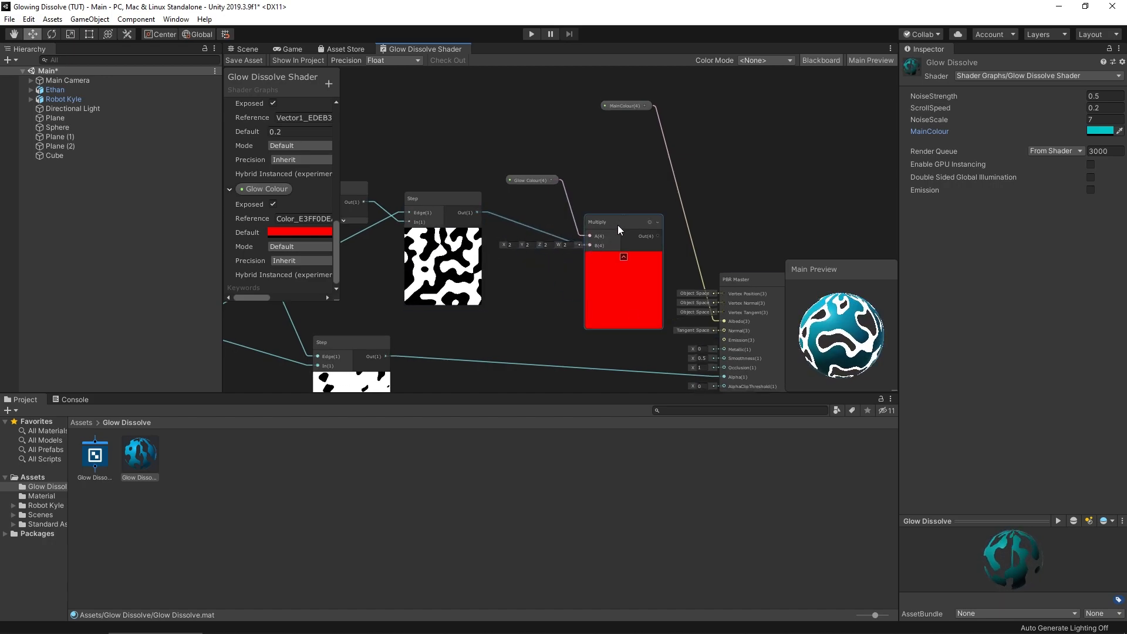
{"action": "left_click_drag", "start_coordinate": [634, 232], "coordinate": [726, 310]}
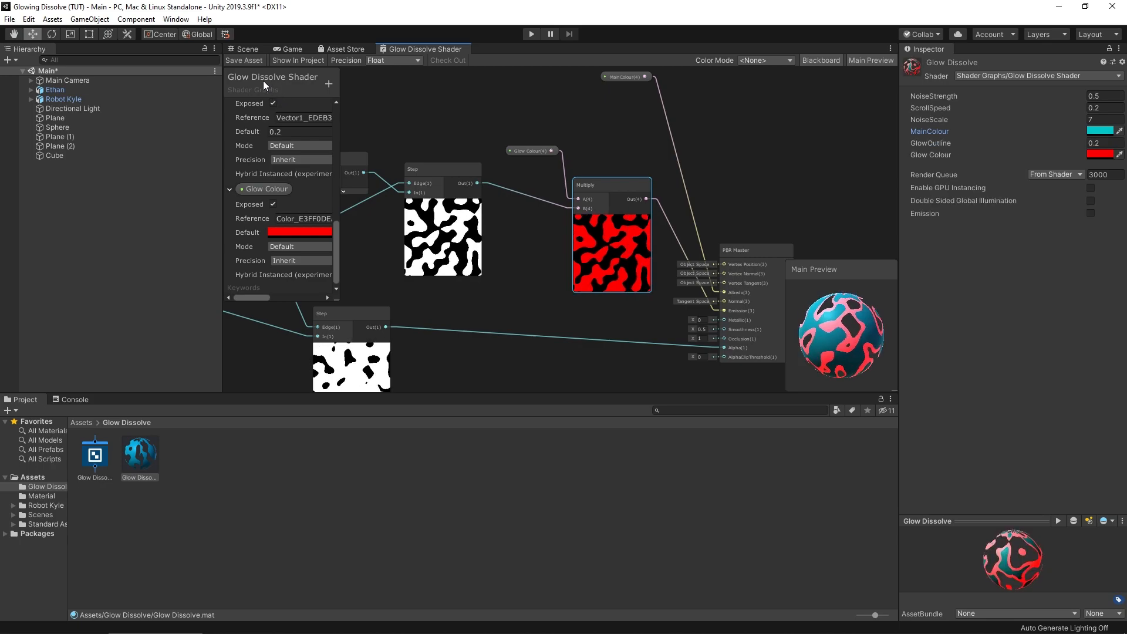
- Check the coloured outline on the sphere in the Scene and Game views, and return to the shader graph
{"action": "left_click", "coordinate": [247, 51]}
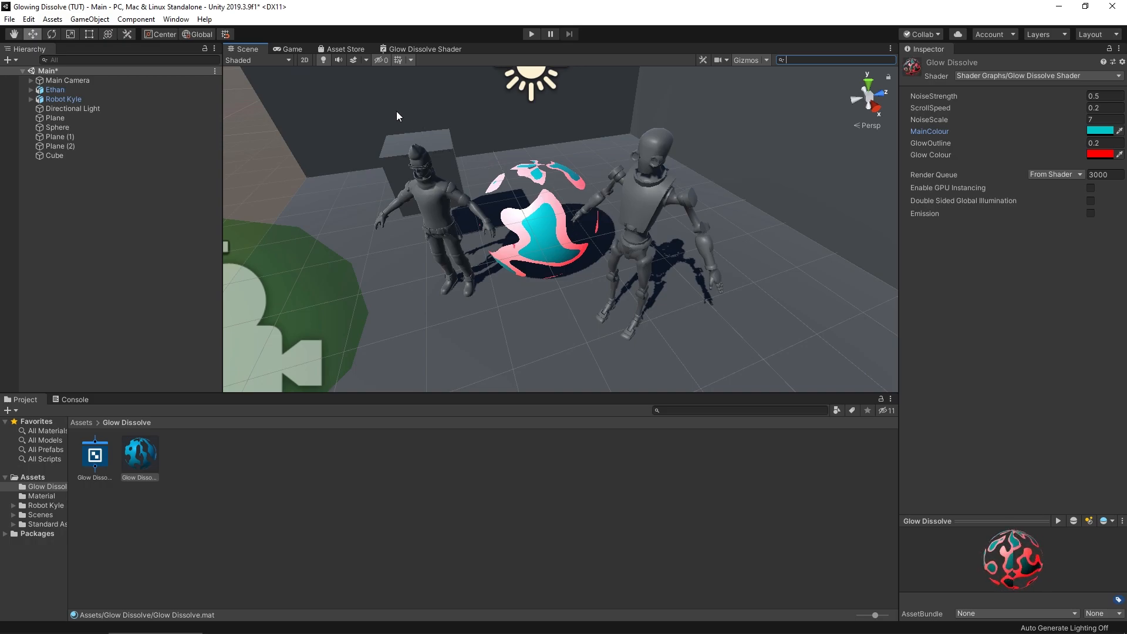
{"action": "left_click", "coordinate": [290, 49]}
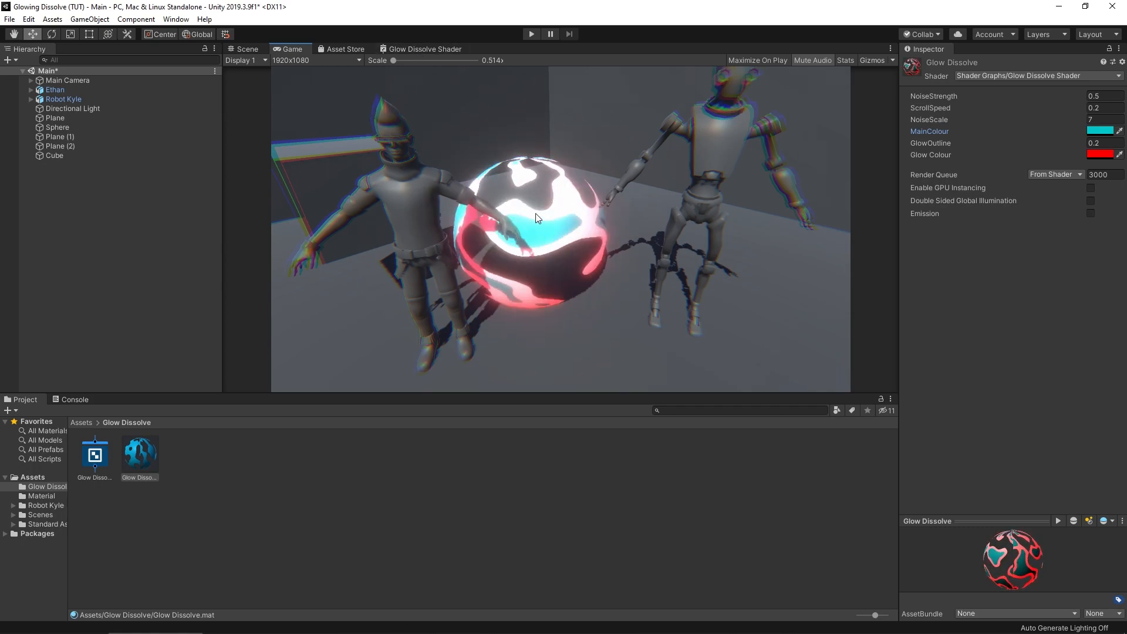
{"action": "left_click", "coordinate": [413, 47]}
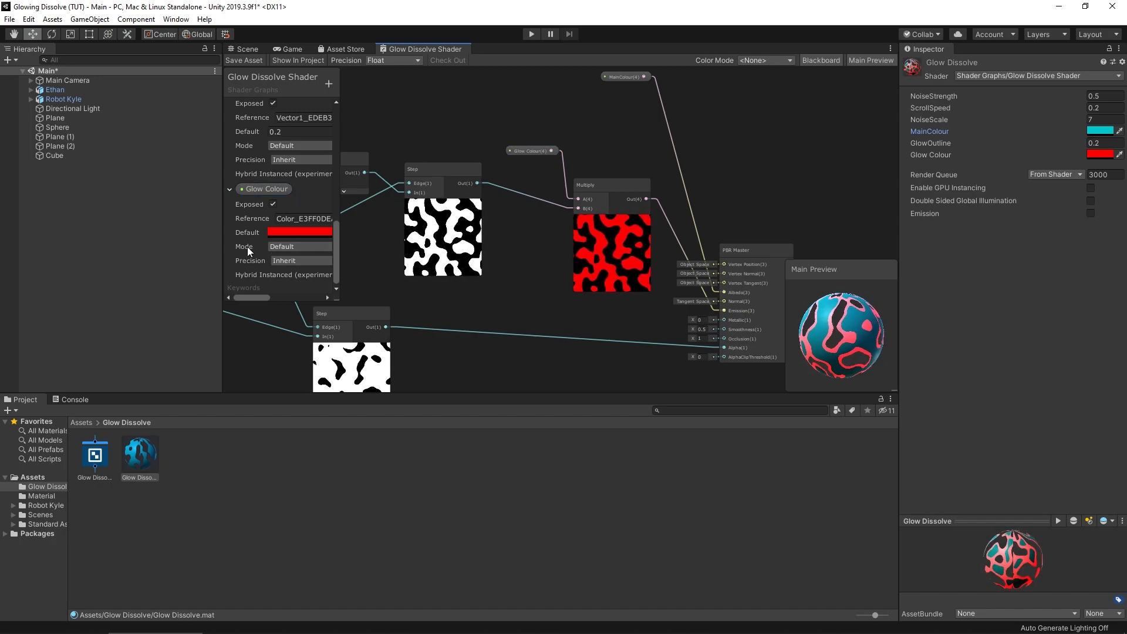
- Set the Glow Colour property's mode to HDR and save the shader asset
{"action": "left_click", "coordinate": [290, 248]}
{"action": "left_click", "coordinate": [295, 273]}
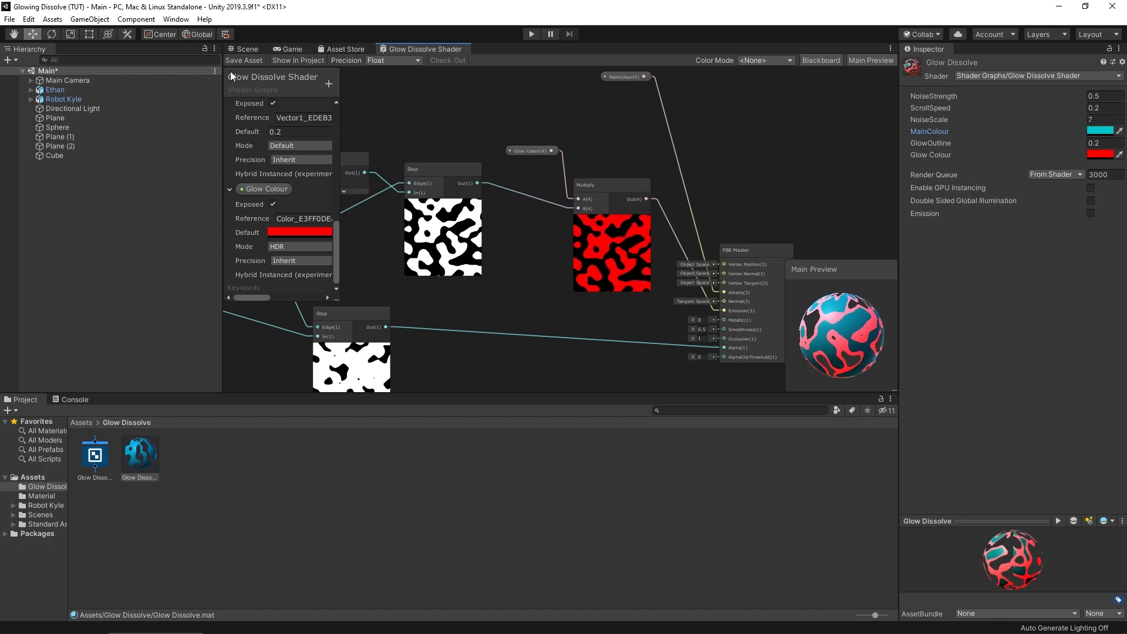
{"action": "left_click", "coordinate": [241, 61]}
- Select the Glow Dissolve material, view its Glow Colour's HDR settings, and switch to the Game view
{"action": "left_click", "coordinate": [249, 48]}
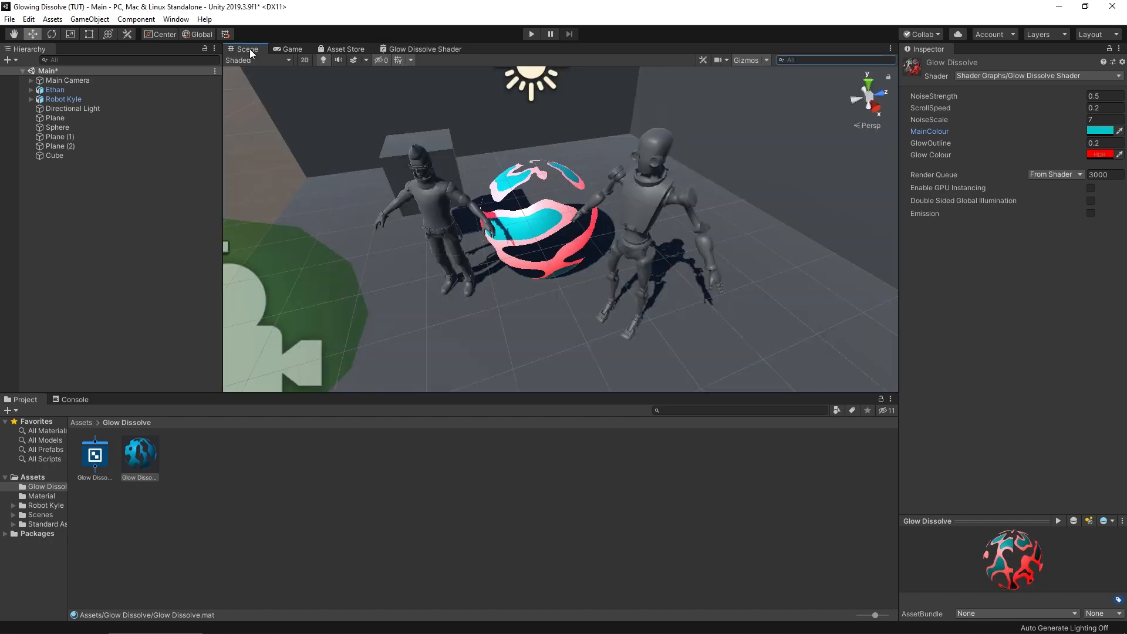
{"action": "left_click", "coordinate": [141, 450]}
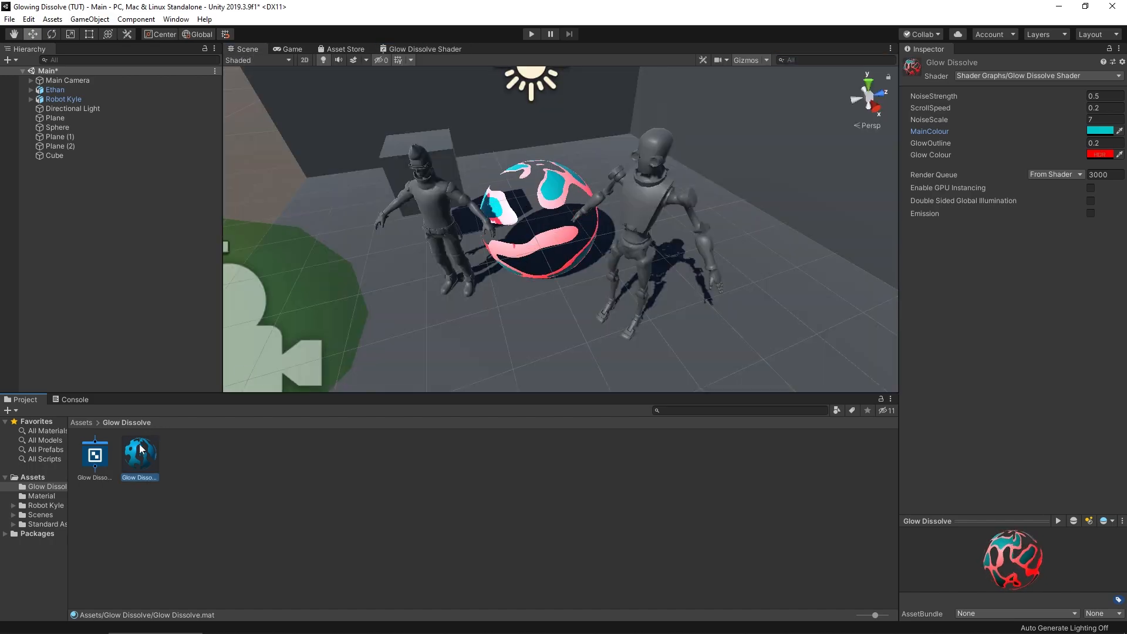
{"action": "left_click", "coordinate": [1098, 155]}
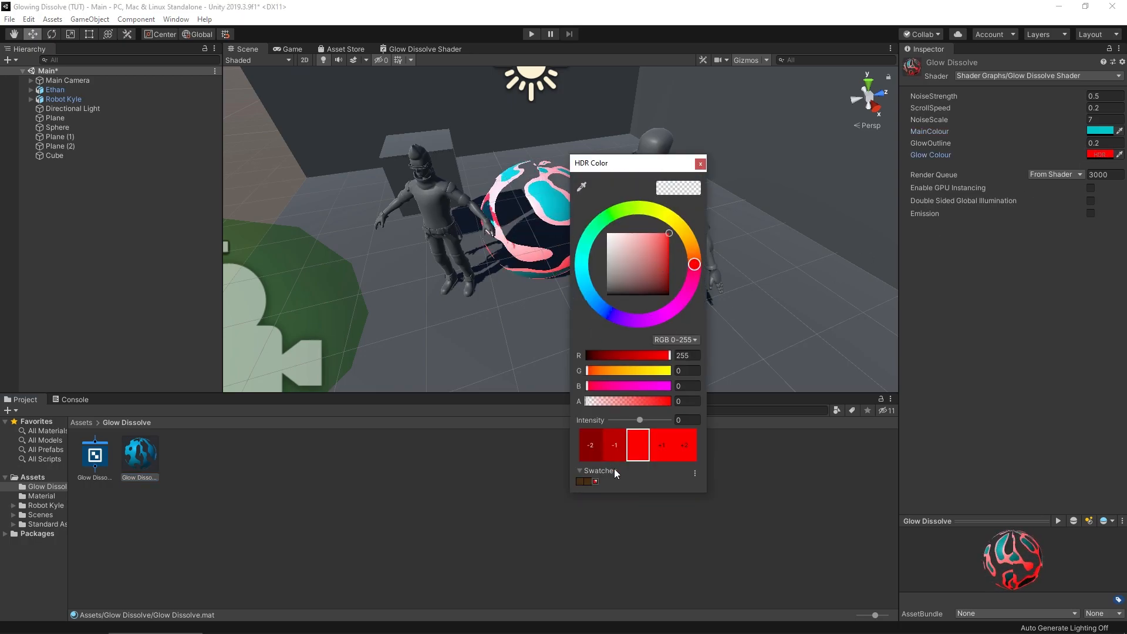
{"action": "left_click", "coordinate": [286, 46]}
{"action": "left_click", "coordinate": [292, 49]}
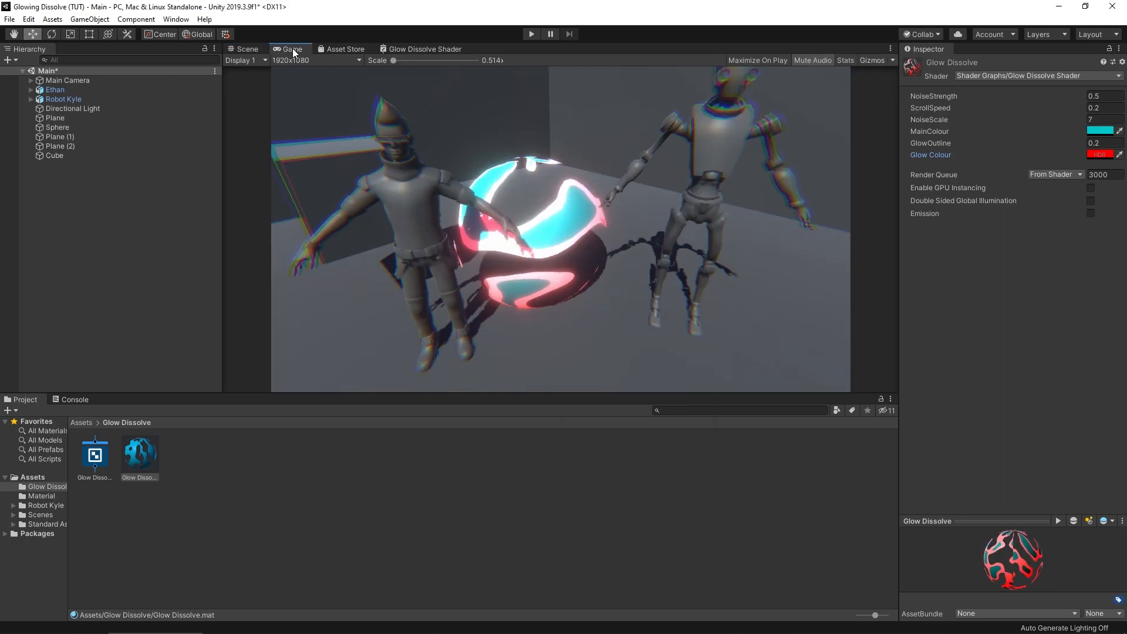
- Try the material's Glow Colour at HDR intensity 10, and settle on an intensity of 0.8
{"action": "left_click", "coordinate": [1099, 156]}
{"action": "left_click", "coordinate": [685, 453]}
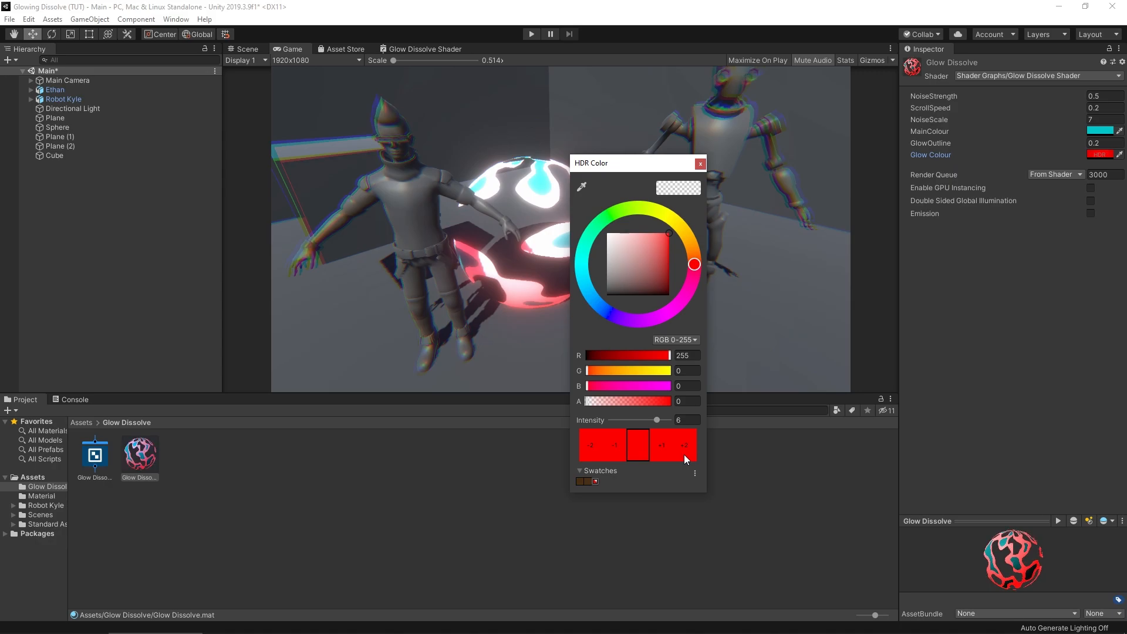
{"action": "left_click", "coordinate": [684, 455]}
{"action": "left_click", "coordinate": [684, 456]}
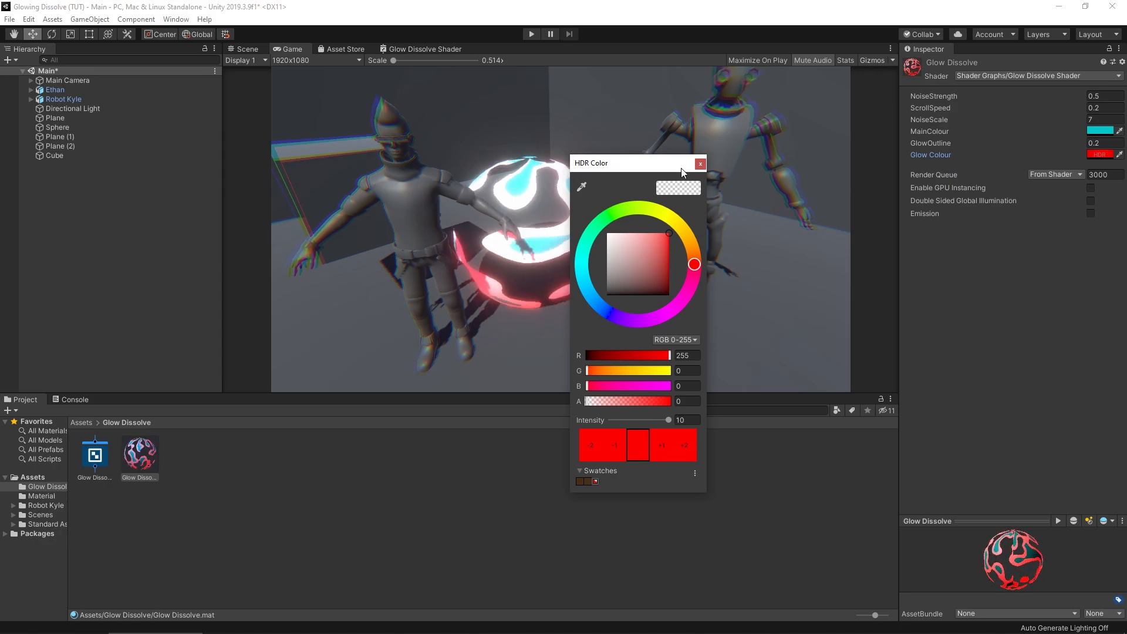
{"action": "left_click_drag", "start_coordinate": [640, 169], "coordinate": [727, 159]}
{"action": "left_click_drag", "start_coordinate": [754, 411], "coordinate": [716, 413]}
{"action": "left_click_drag", "start_coordinate": [718, 412], "coordinate": [728, 411]}
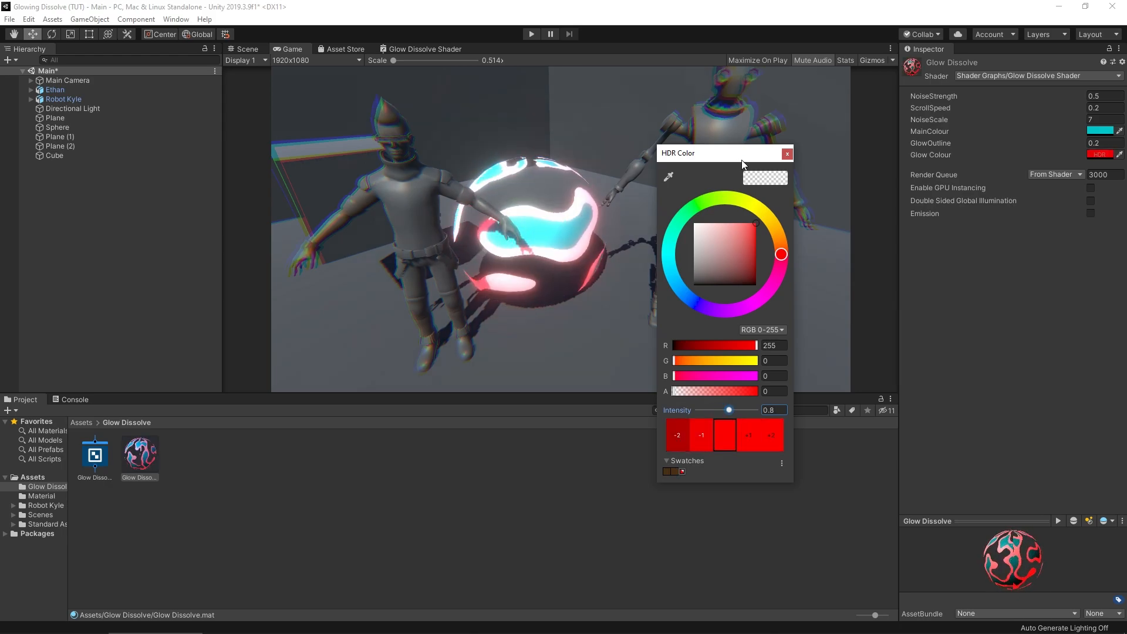
{"action": "left_click", "coordinate": [787, 154]}
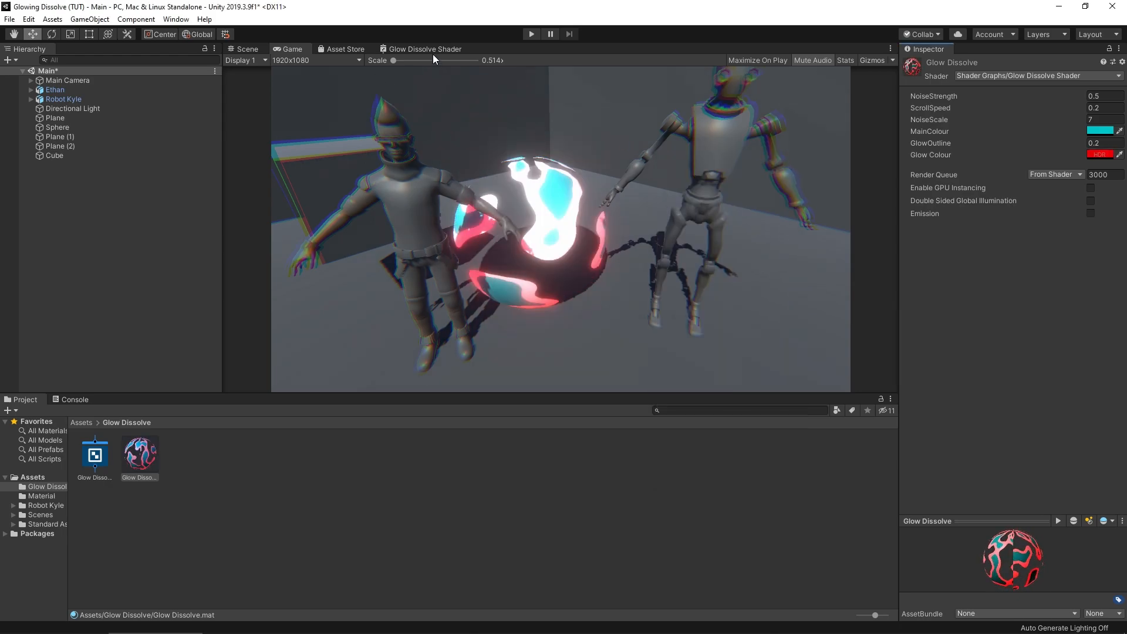
- Return to the shader graph and group all the noise nodes, from the Time node through the Gradient Noise node
{"action": "left_click", "coordinate": [427, 49]}
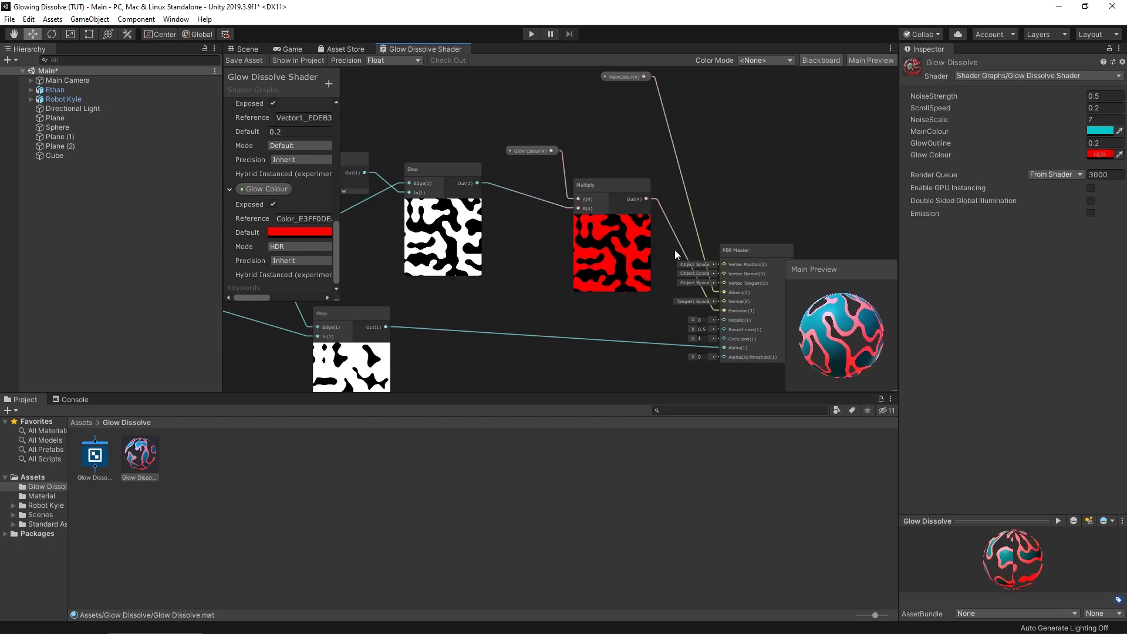
{"action": "middle_click_drag", "start_coordinate": [541, 333], "coordinate": [636, 244]}
{"action": "scroll", "coordinate": [636, 244], "scroll_direction": "down", "scroll_amount": 3}
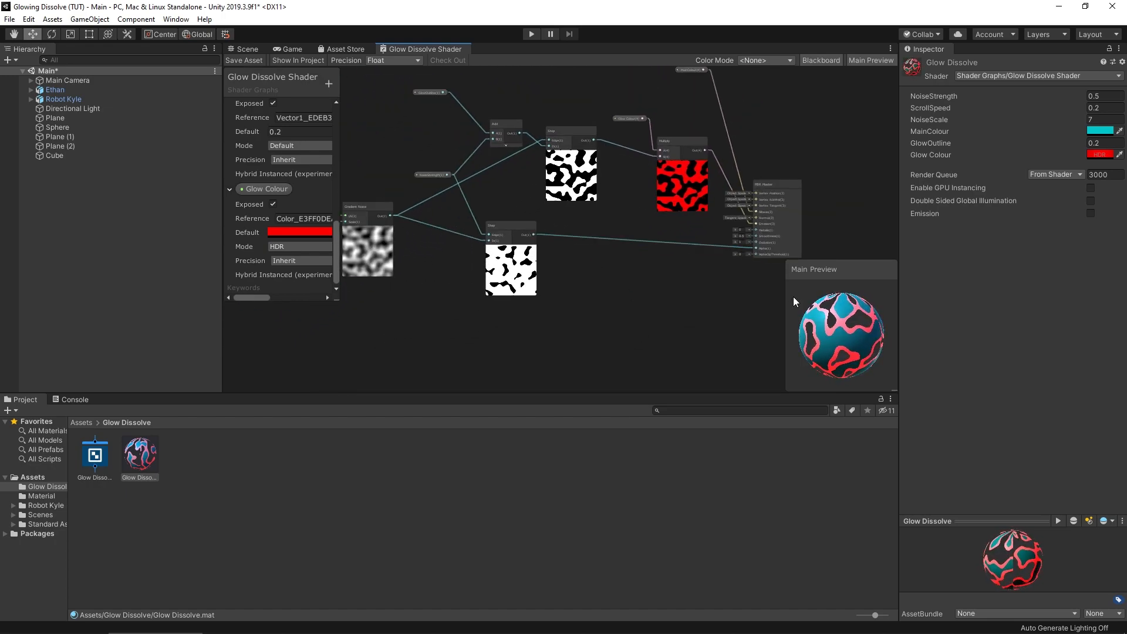
{"action": "middle_click_drag", "start_coordinate": [448, 310], "coordinate": [573, 273]}
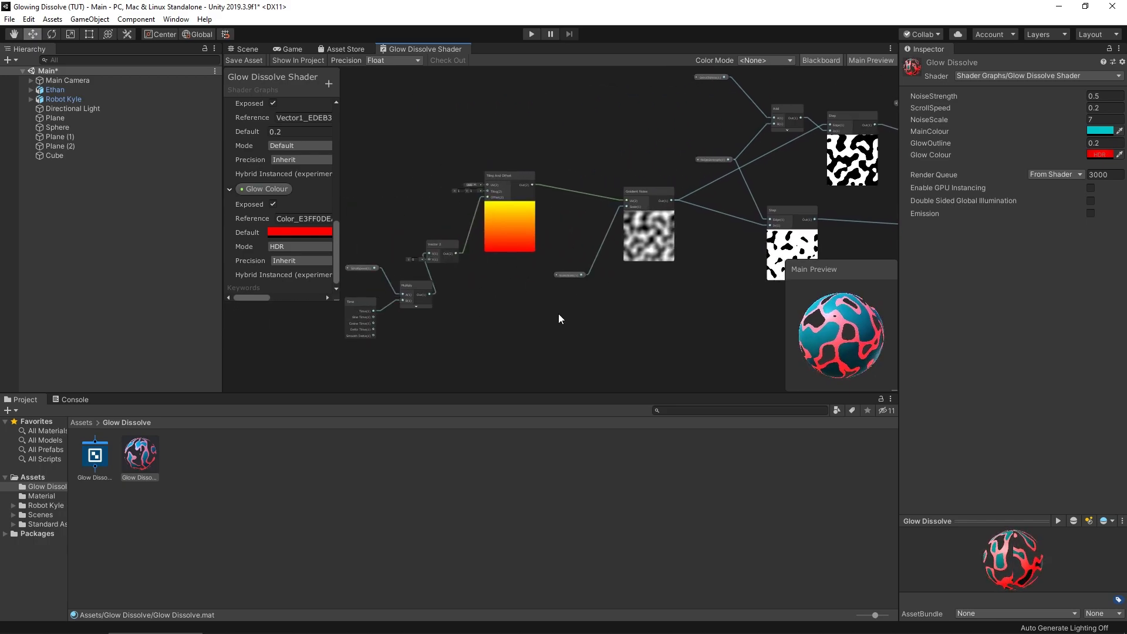
{"action": "scroll", "coordinate": [592, 328], "scroll_direction": "up", "scroll_amount": 2}
{"action": "scroll", "coordinate": [593, 322], "scroll_direction": "down", "scroll_amount": 2}
{"action": "middle_click_drag", "start_coordinate": [594, 327], "coordinate": [615, 289]}
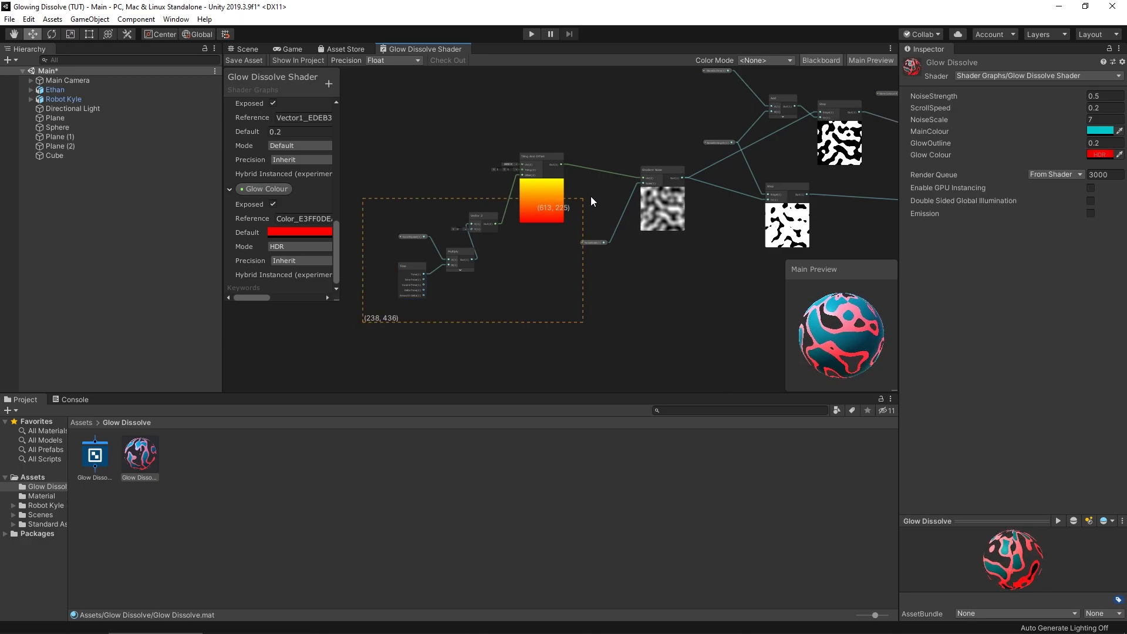
{"action": "left_click_drag", "start_coordinate": [695, 134], "coordinate": [693, 135]}
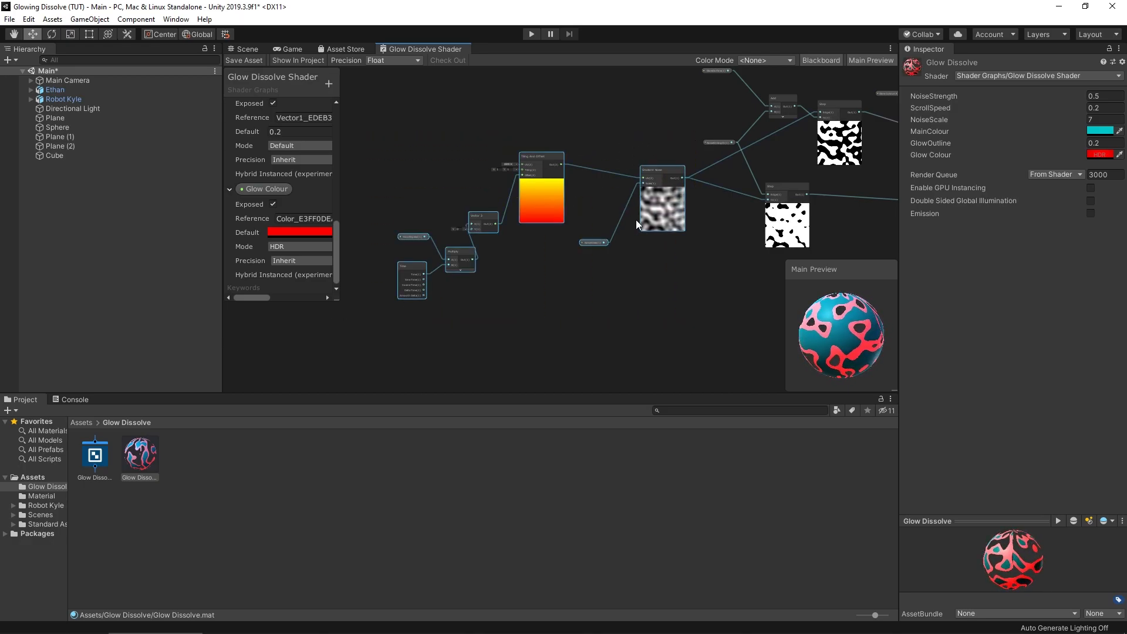
{"action": "right_click", "coordinate": [534, 198]}
{"action": "left_click", "coordinate": [607, 366]}
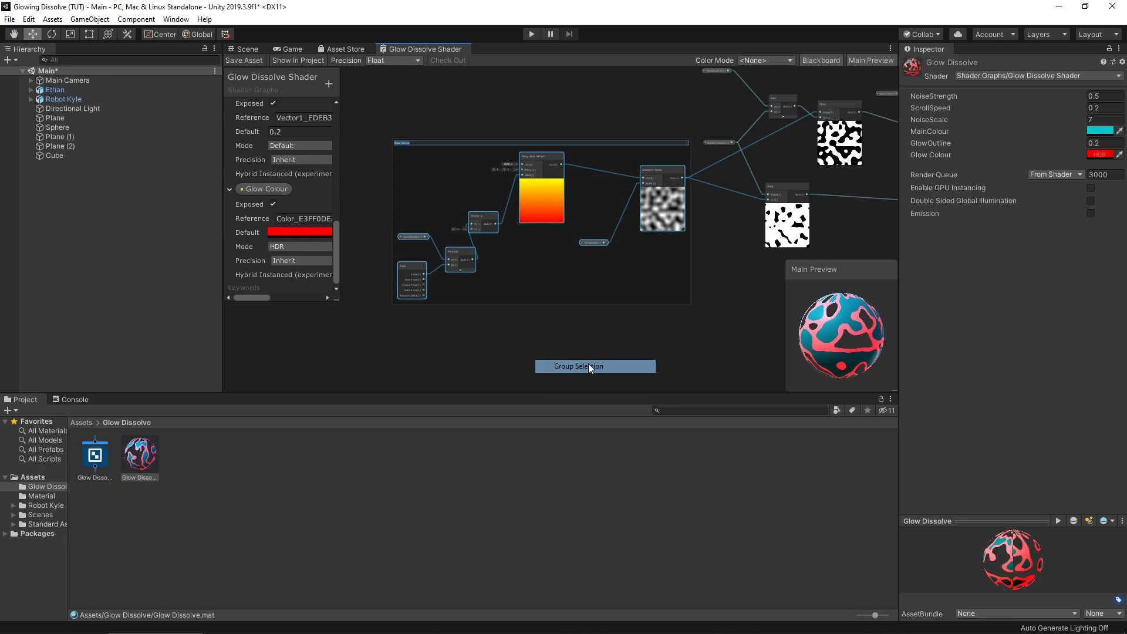
- Move the Time, Multiply, Vector 2 and attached property nodes up within the group, and rename the group Noise
{"action": "left_click", "coordinate": [488, 289]}
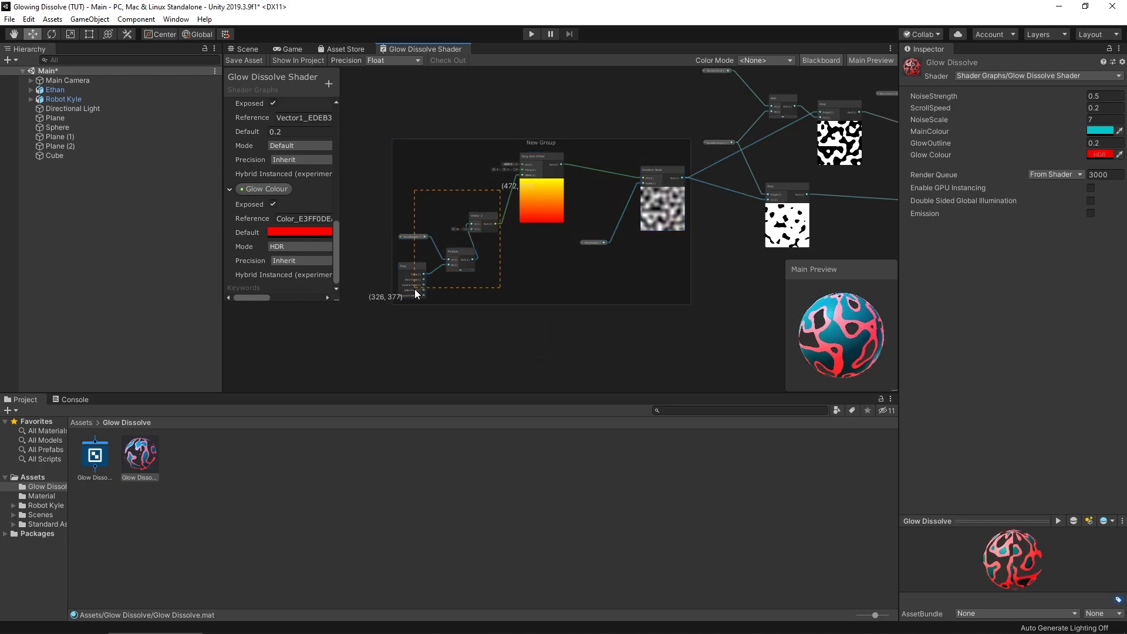
{"action": "left_click_drag", "start_coordinate": [416, 271], "coordinate": [414, 212]}
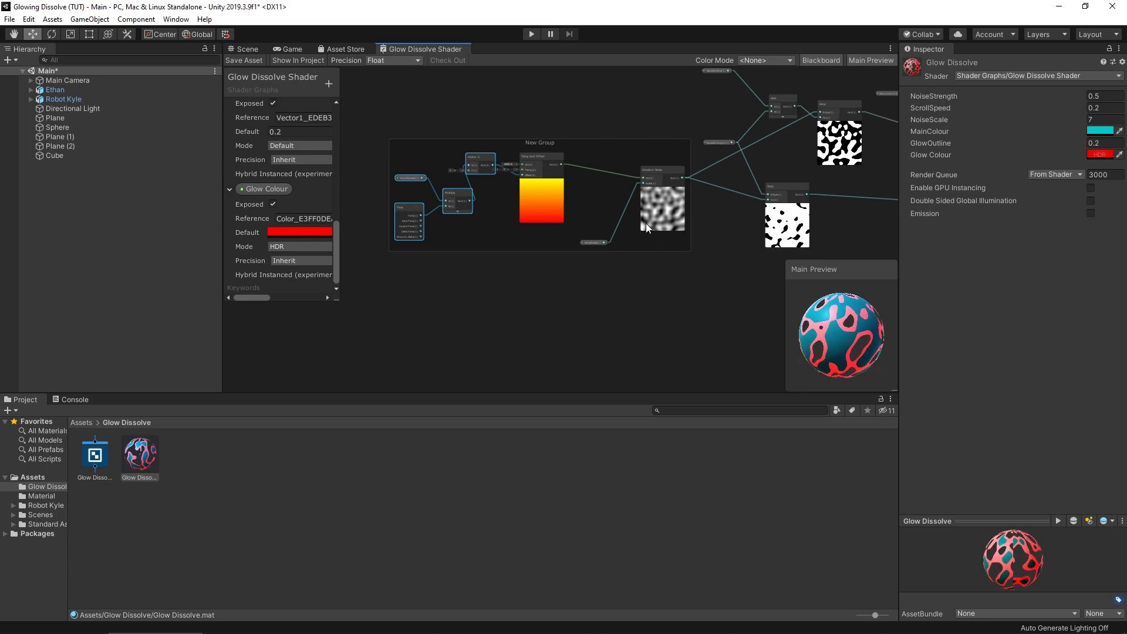
{"action": "left_click", "coordinate": [547, 147]}
{"action": "double_click", "coordinate": [544, 144]}
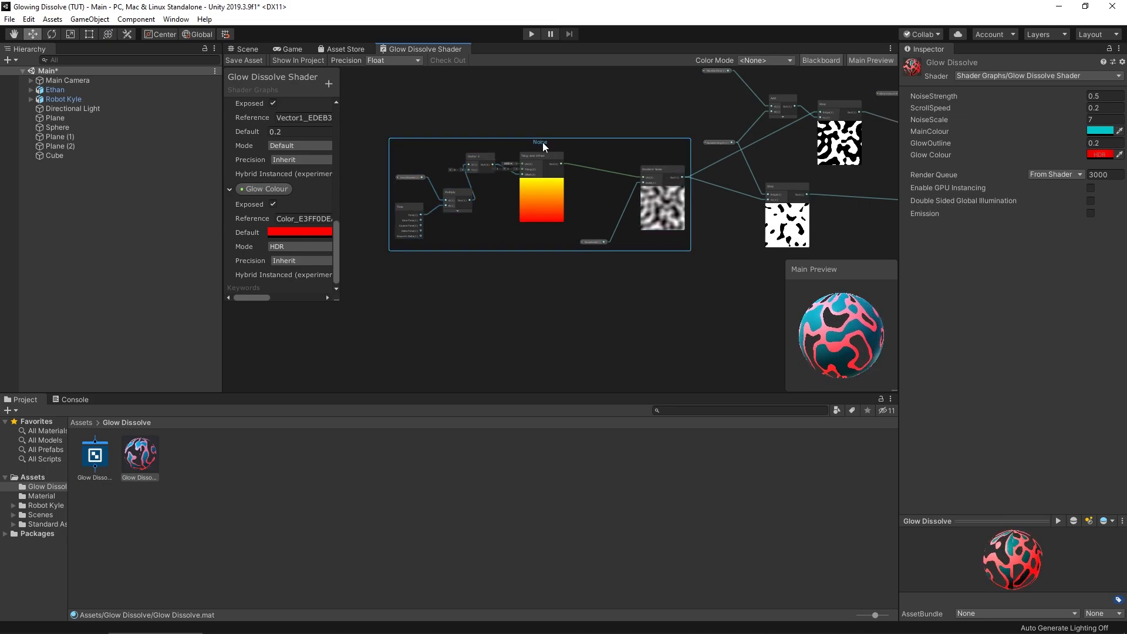
{"action": "left_click_drag", "start_coordinate": [611, 156], "coordinate": [584, 144]}
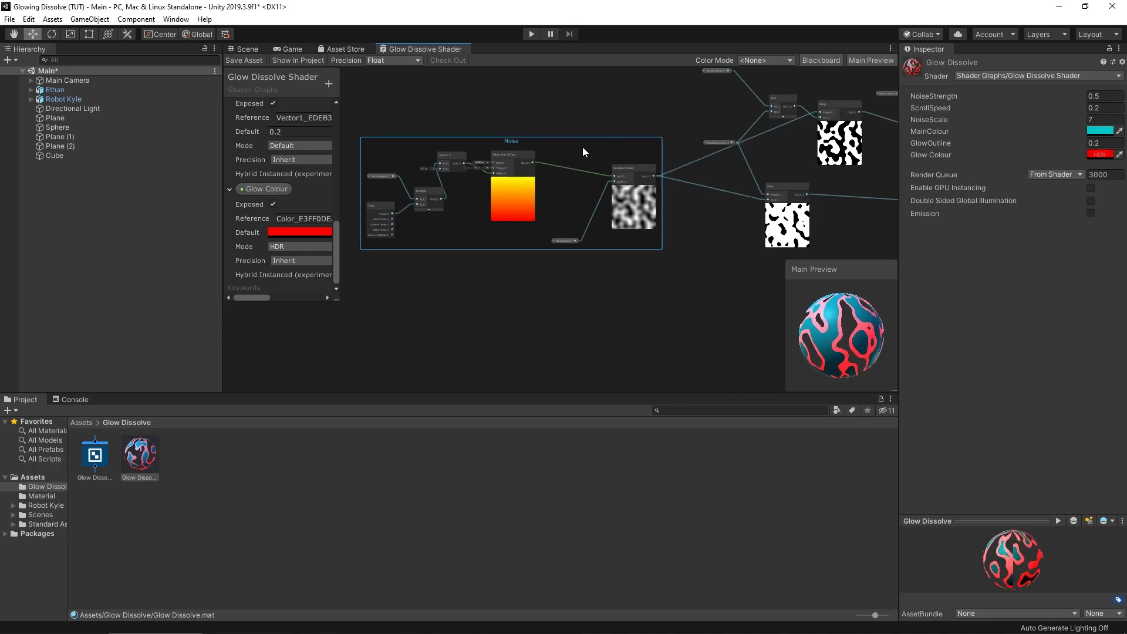
- Duplicate the Noise group and place the copy directly below the original
{"action": "right_click", "coordinate": [559, 150]}
{"action": "left_click", "coordinate": [606, 216]}
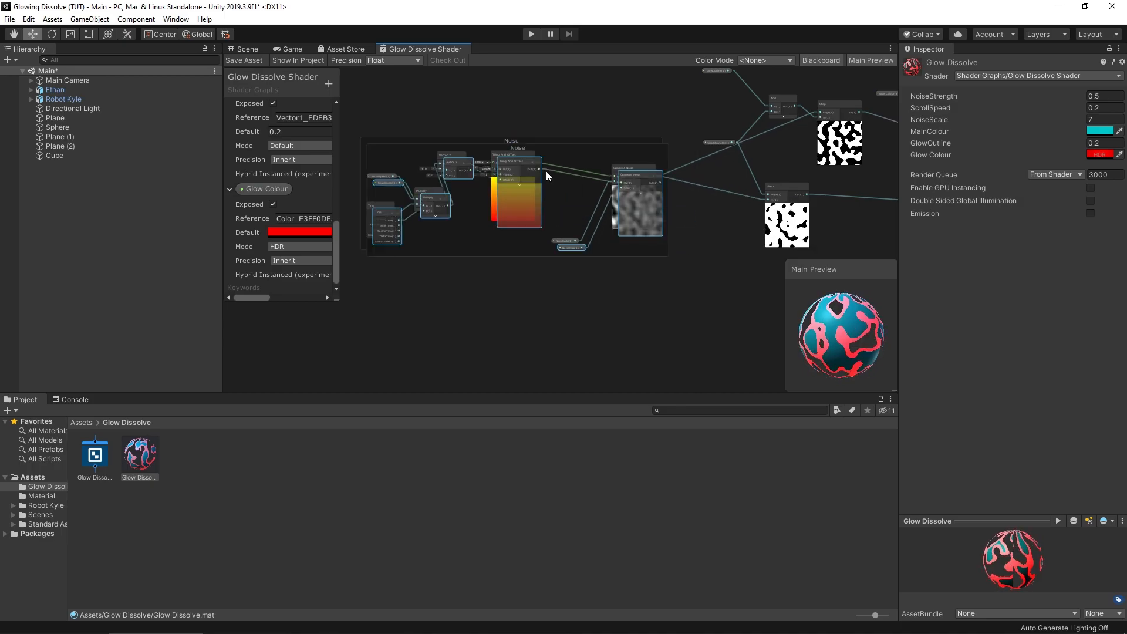
{"action": "left_click_drag", "start_coordinate": [562, 151], "coordinate": [557, 264]}
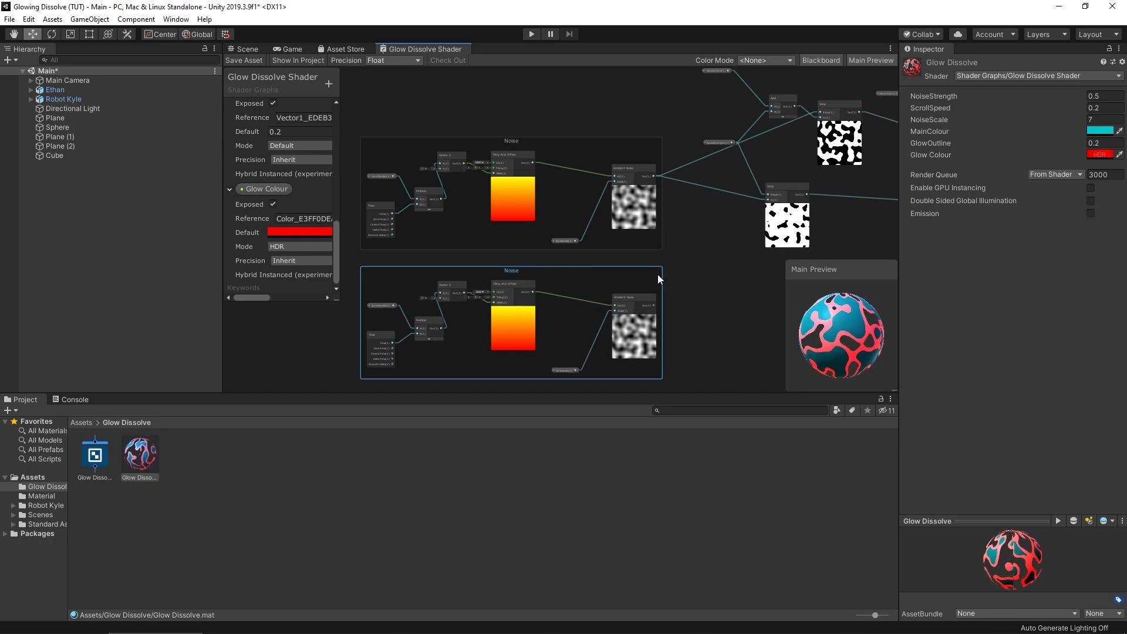
- In the duplicated Noise group, reroute the Multiply output from the Vector 2 node's X input to its Y input
{"action": "middle_click_drag", "start_coordinate": [710, 316], "coordinate": [739, 275]}
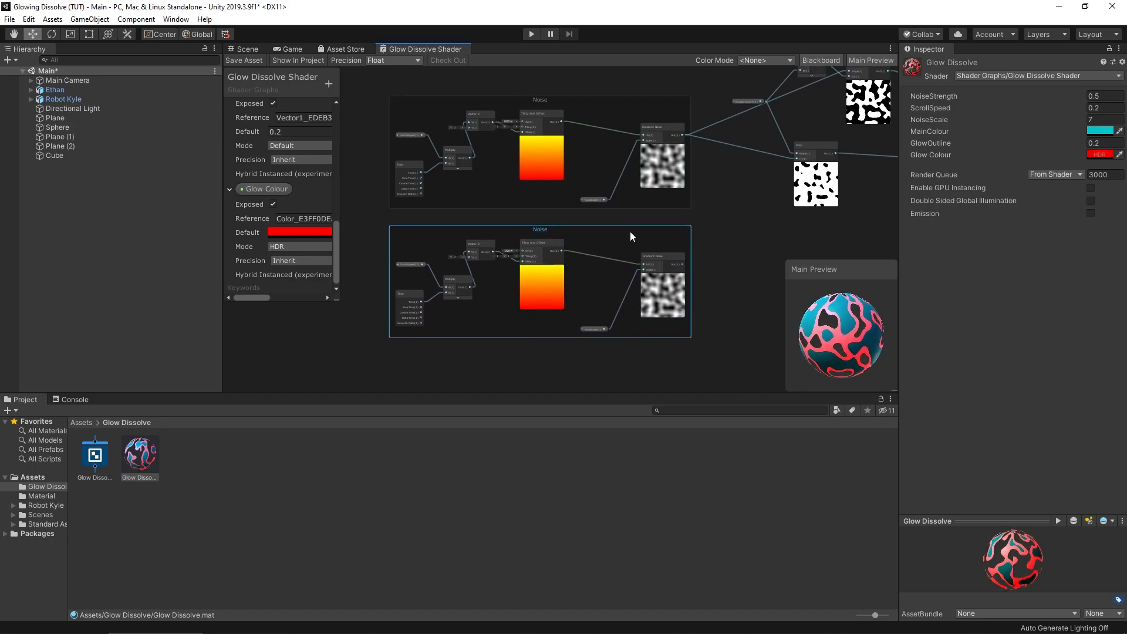
{"action": "scroll", "coordinate": [441, 266], "scroll_direction": "up", "scroll_amount": 5}
{"action": "scroll", "coordinate": [441, 273], "scroll_direction": "up", "scroll_amount": 1}
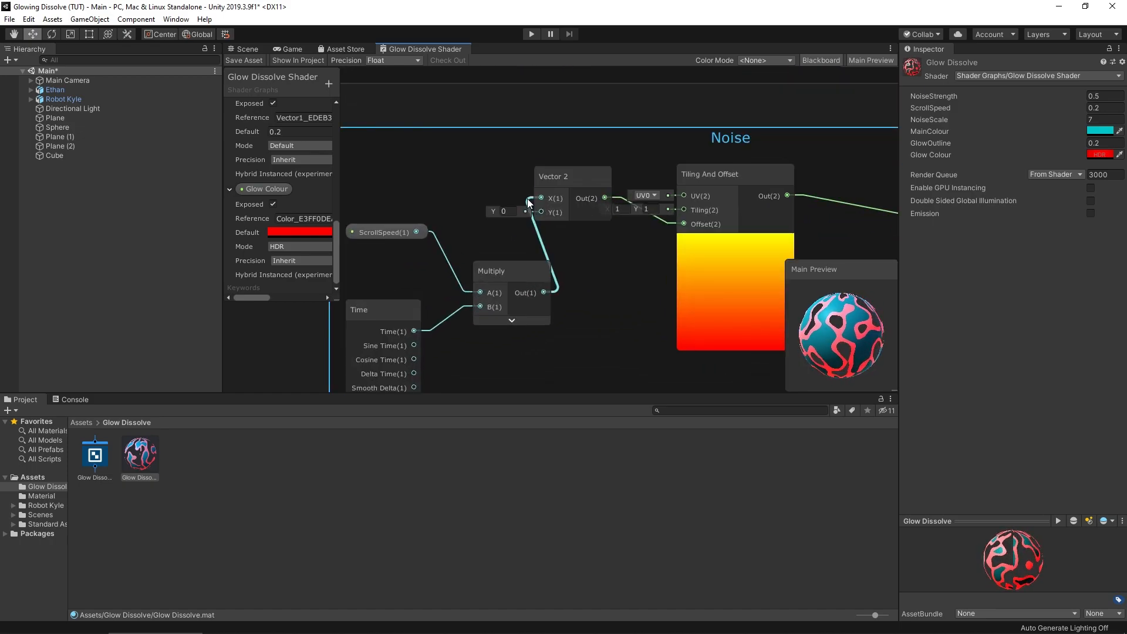
{"action": "left_click_drag", "start_coordinate": [531, 197], "coordinate": [540, 213]}
{"action": "scroll", "coordinate": [580, 252], "scroll_direction": "down", "scroll_amount": 5}
{"action": "middle_click_drag", "start_coordinate": [712, 195], "coordinate": [672, 270]}
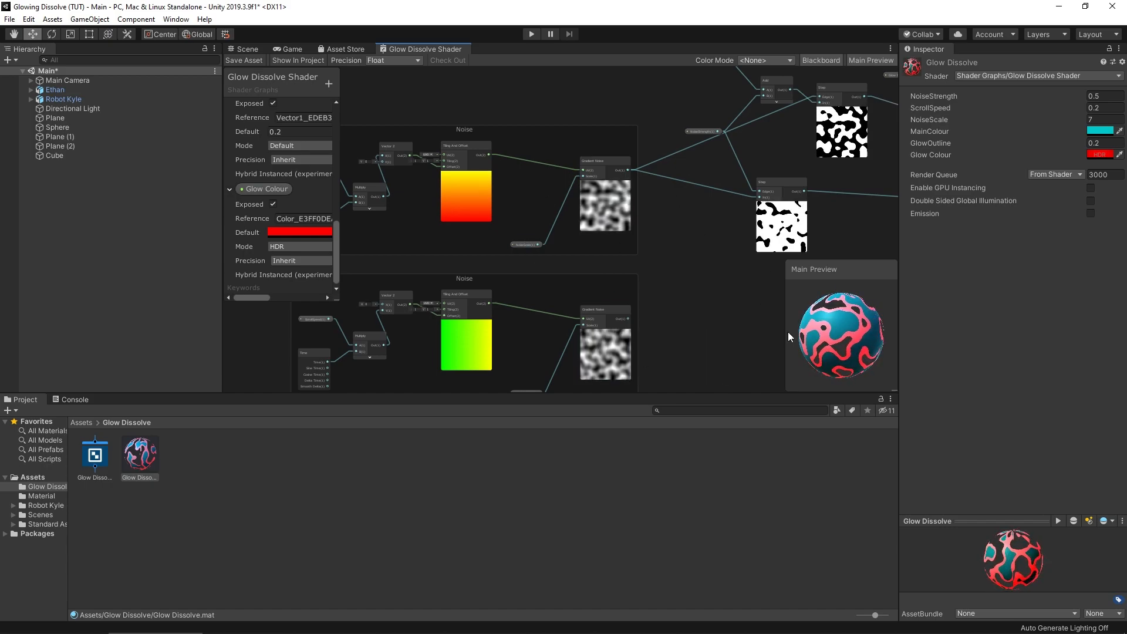
- Move both Noise groups left to make room, and add a Multiply node just beside them
{"action": "left_click_drag", "start_coordinate": [584, 278], "coordinate": [492, 275]}
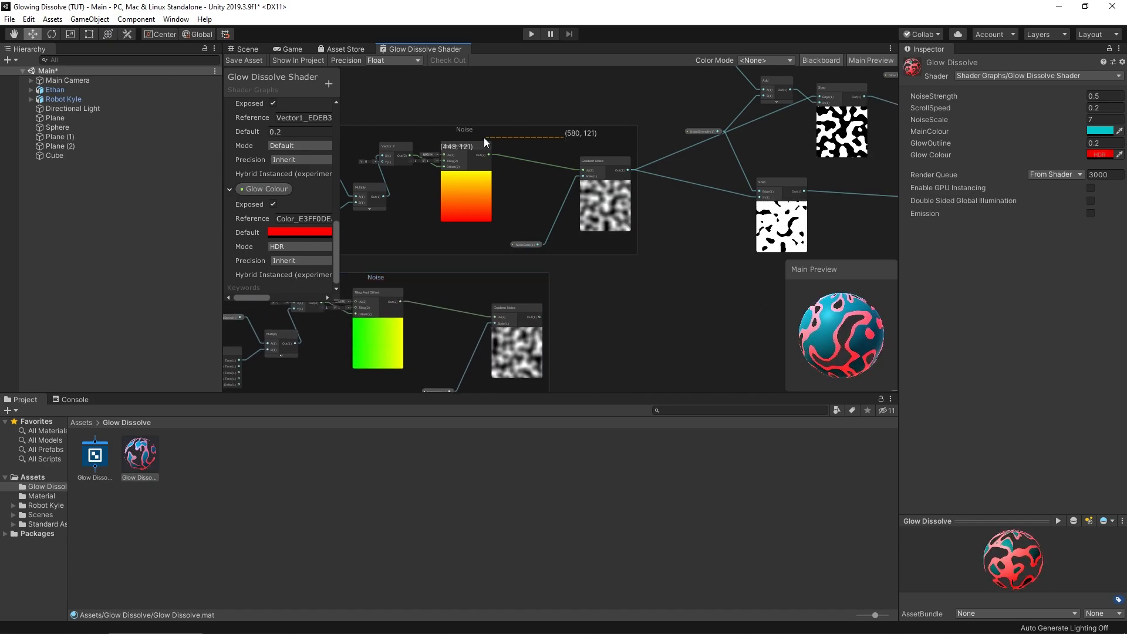
{"action": "left_click_drag", "start_coordinate": [549, 131], "coordinate": [469, 135]}
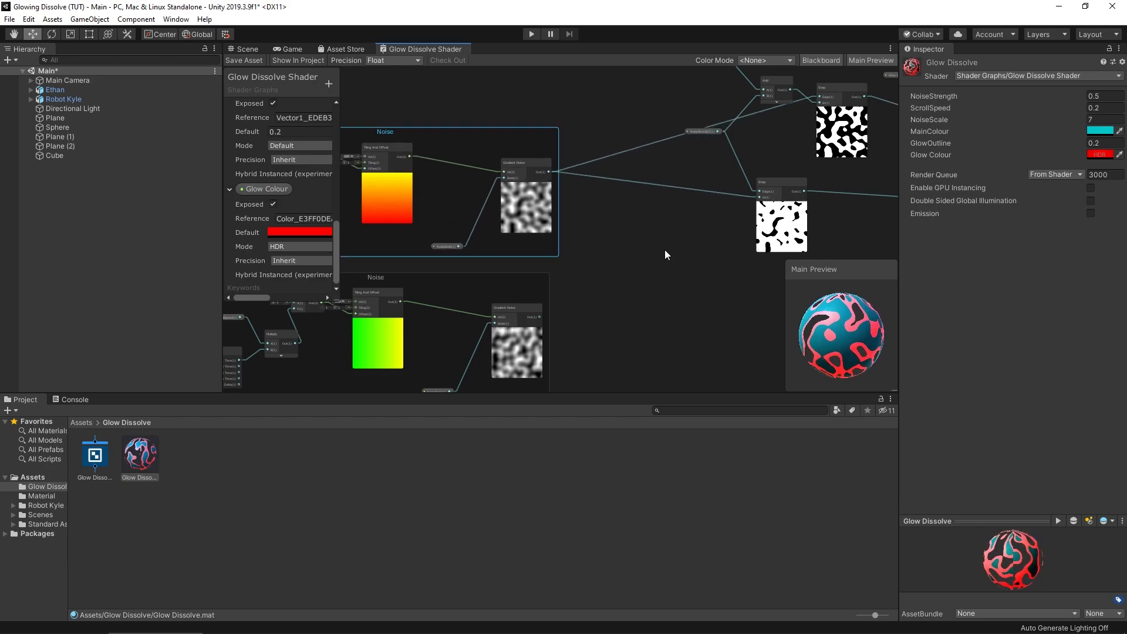
{"action": "left_click", "coordinate": [664, 326]}
{"action": "key", "text": "space"}
{"action": "type", "text": "mult"}
{"action": "key", "text": "Return"}
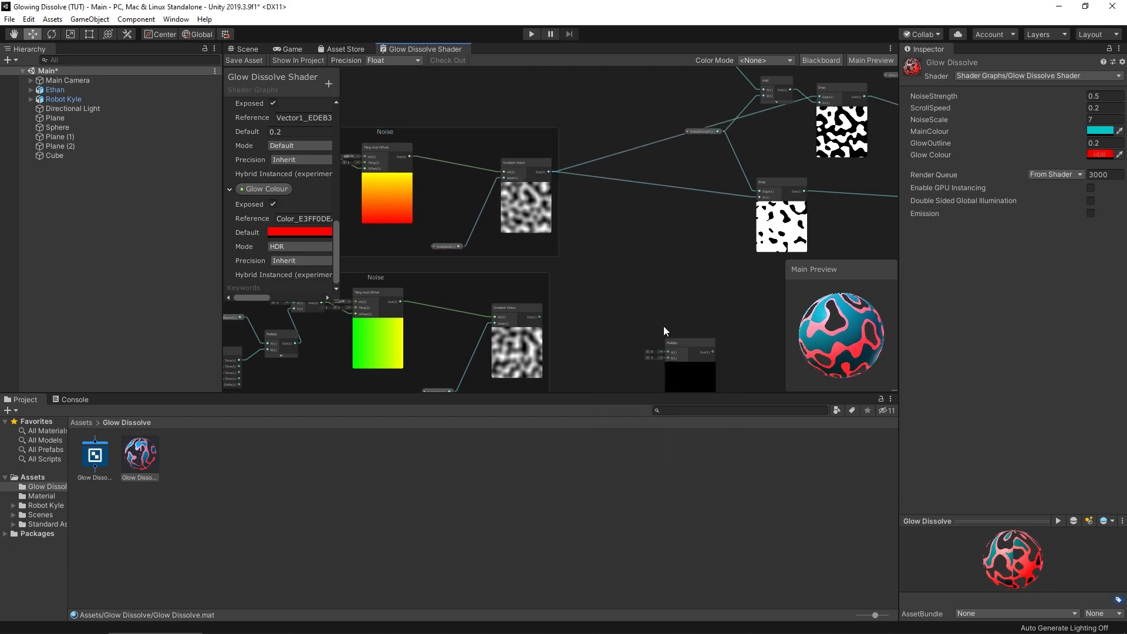
{"action": "left_click_drag", "start_coordinate": [642, 340], "coordinate": [597, 248]}
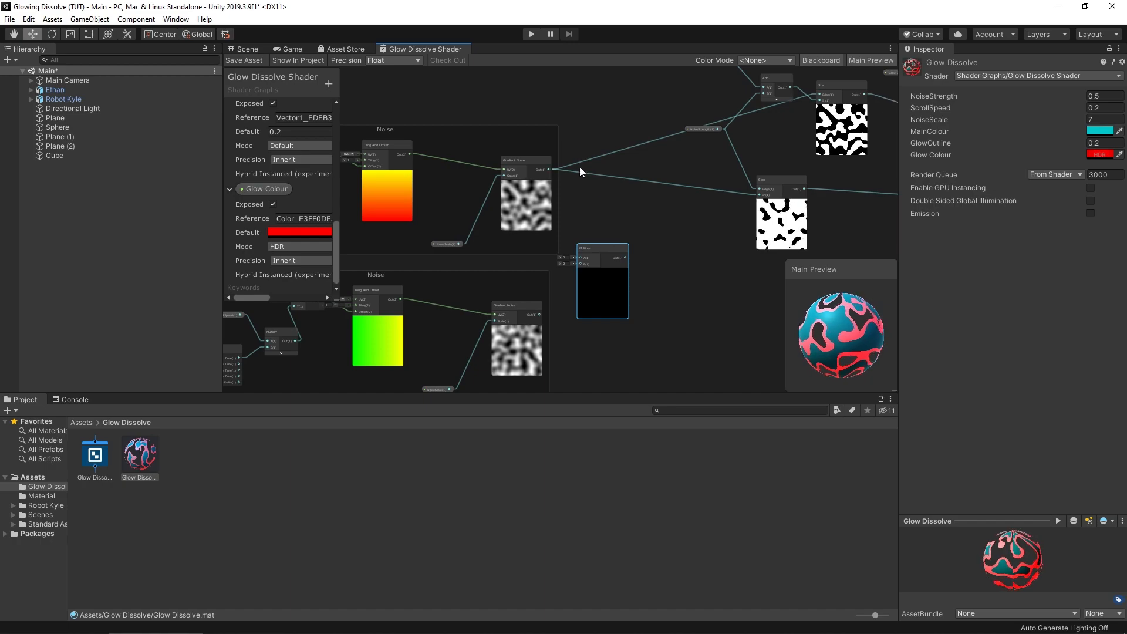
- Connect both Gradient Noise outputs to the new Multiply's A and B inputs, feed its output to both Step nodes, and save the shader
{"action": "left_click_drag", "start_coordinate": [558, 168], "coordinate": [627, 258]}
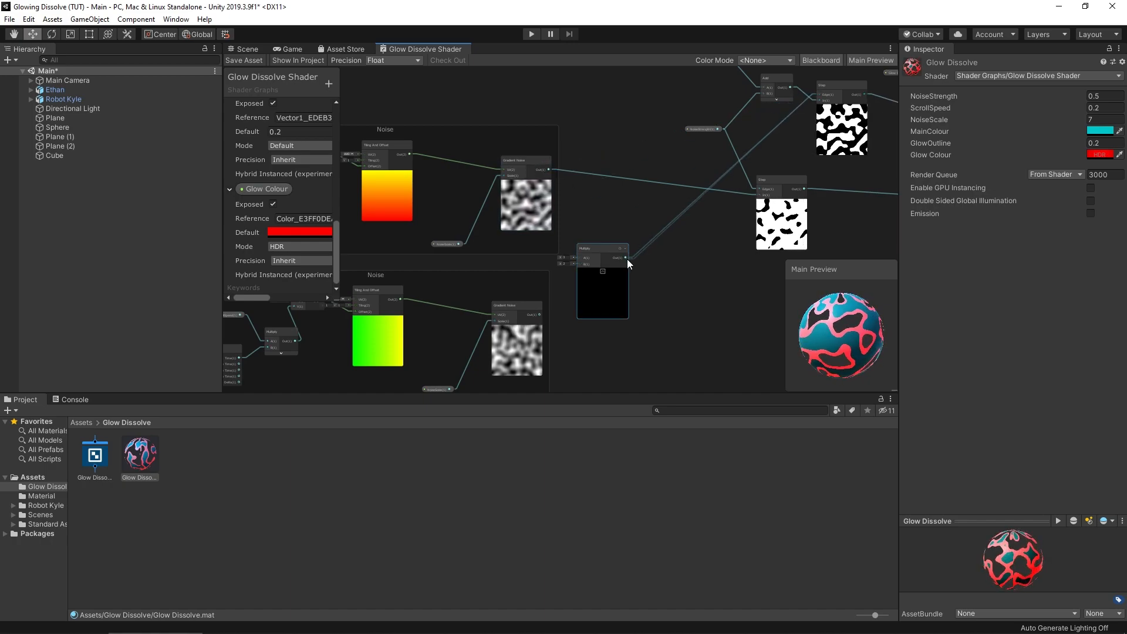
{"action": "left_click_drag", "start_coordinate": [558, 170], "coordinate": [583, 259]}
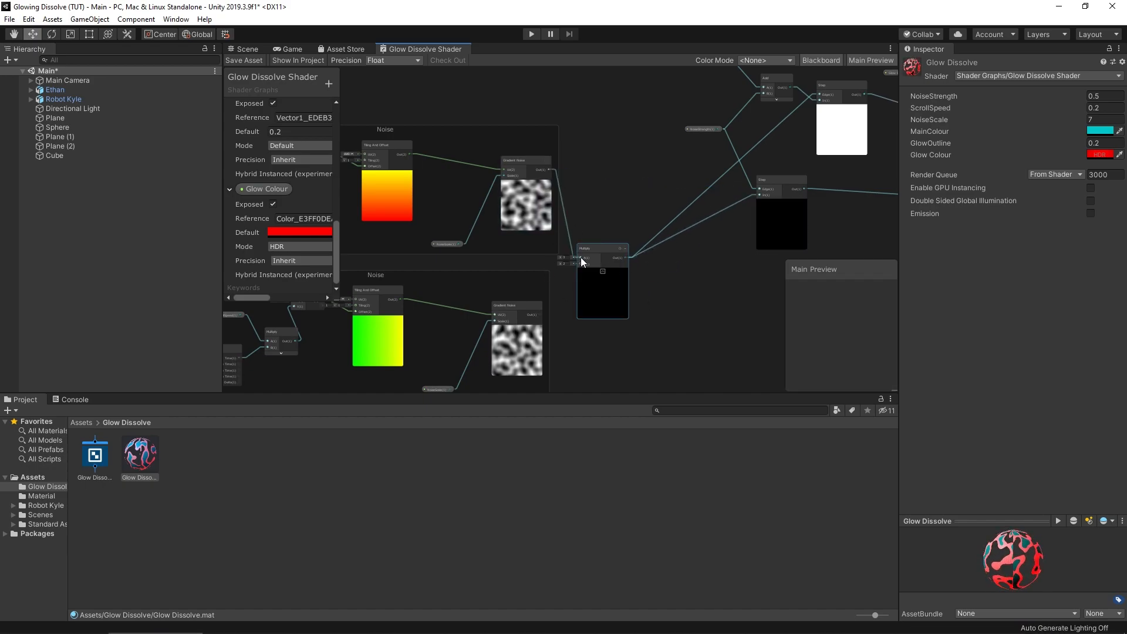
{"action": "left_click_drag", "start_coordinate": [540, 315], "coordinate": [580, 264]}
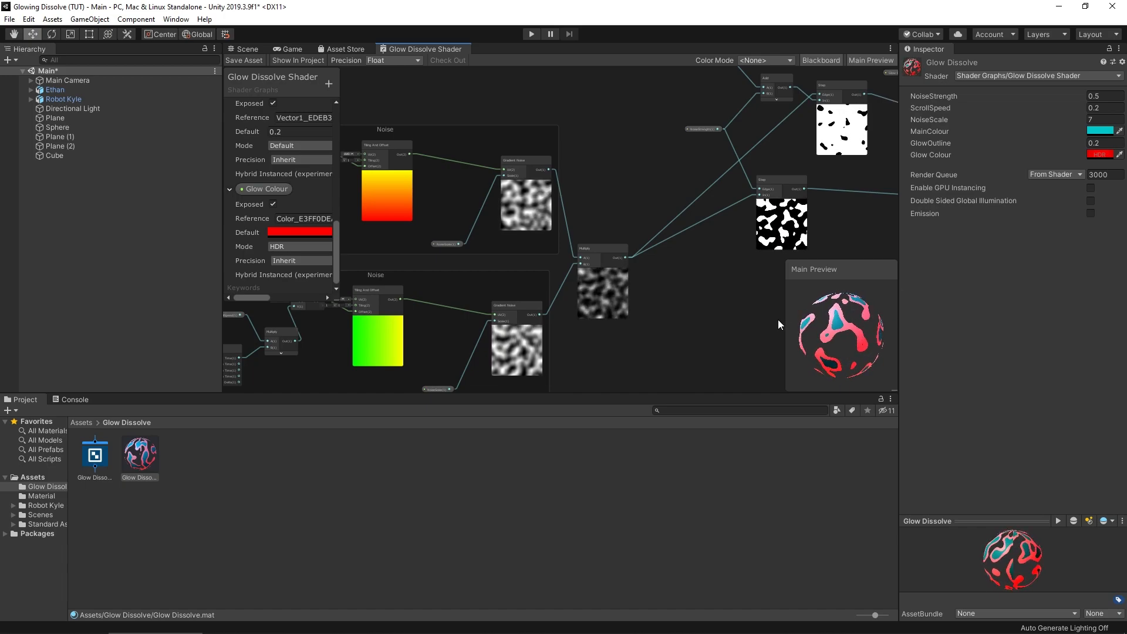
{"action": "left_click", "coordinate": [252, 60]}
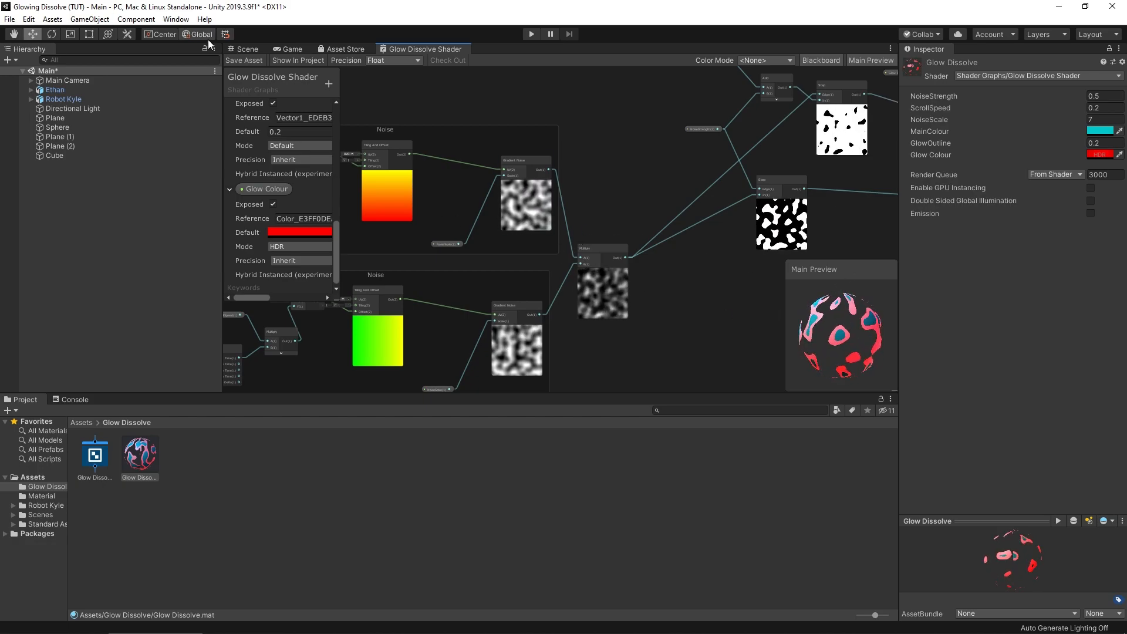
- Check the combined noise dissolve on the sphere in the scene and in a short play-mode run
{"action": "left_click", "coordinate": [238, 49]}
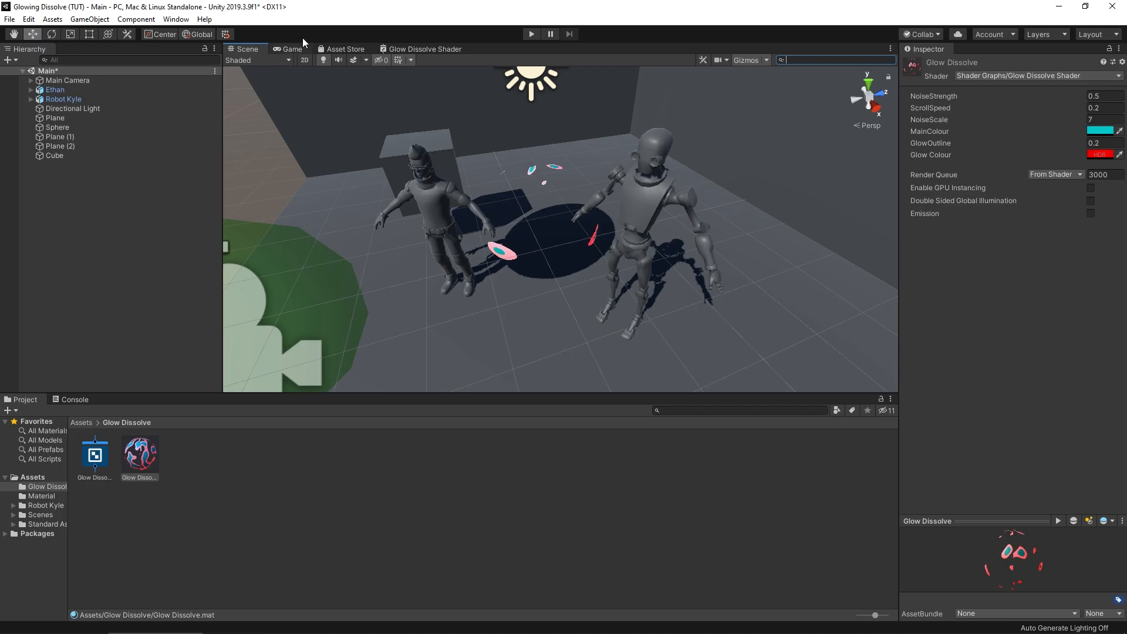
{"action": "left_click", "coordinate": [532, 34]}
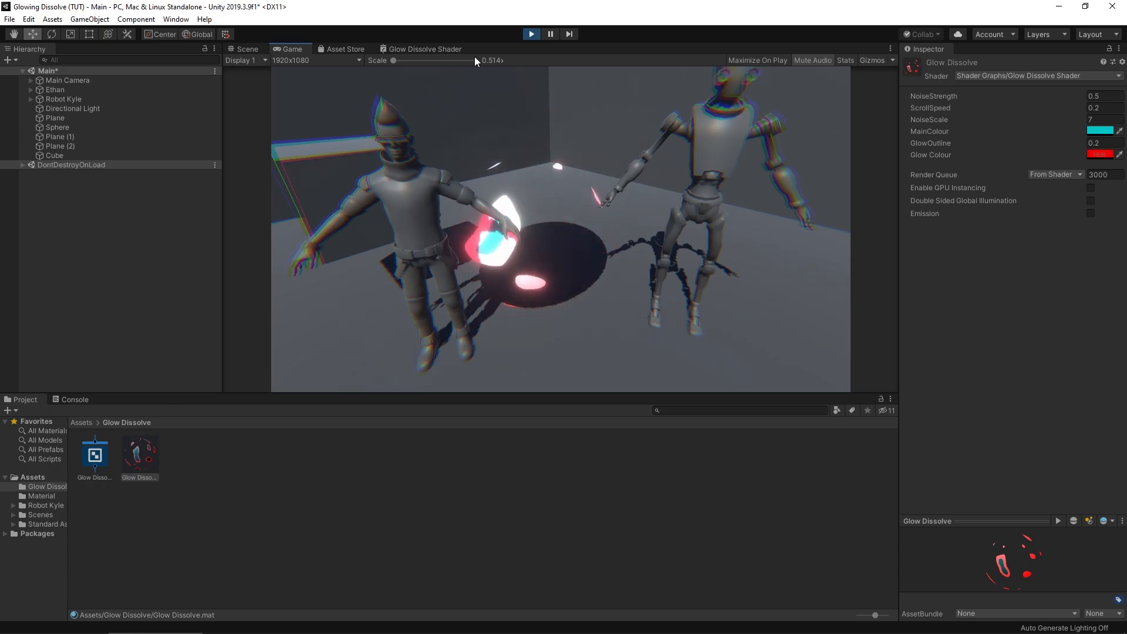
{"action": "left_click", "coordinate": [531, 34]}
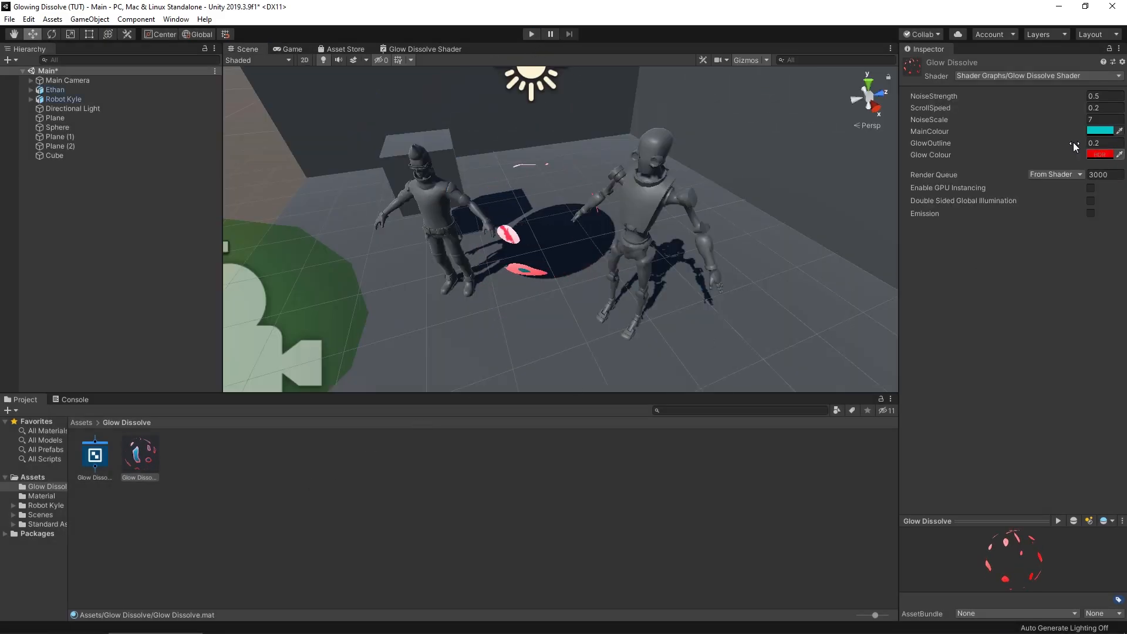
- Set the Glow Dissolve material's NoiseStrength to 0.14 and GlowOutline to 0.05, and duplicate the material three times
{"action": "left_click_drag", "start_coordinate": [1069, 96], "coordinate": [1060, 96]}
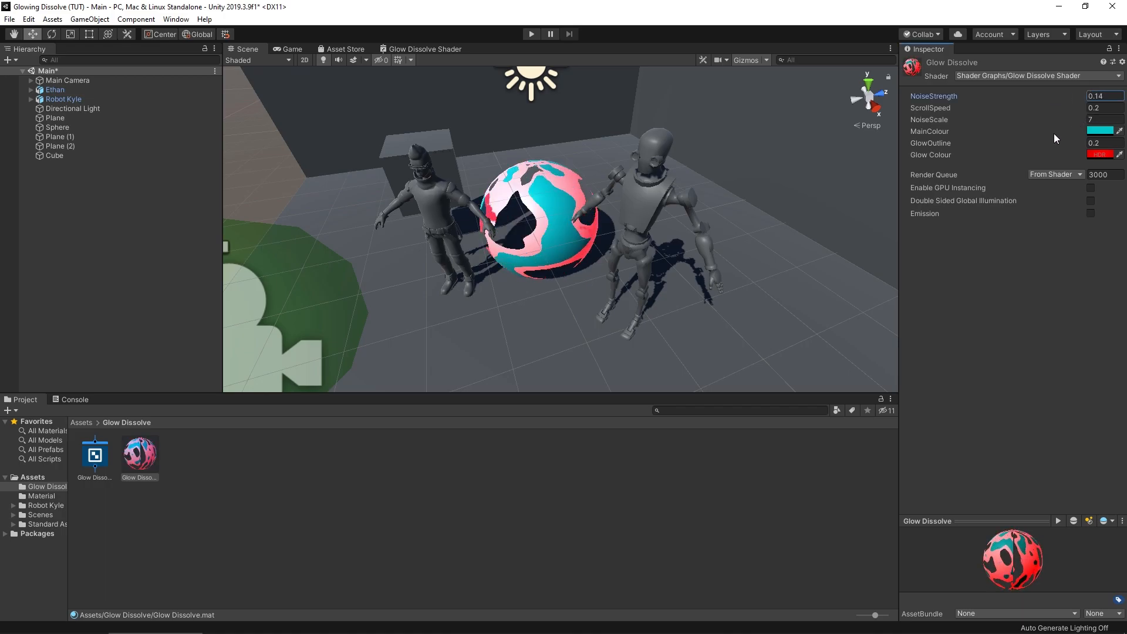
{"action": "left_click_drag", "start_coordinate": [1065, 140], "coordinate": [1059, 140]}
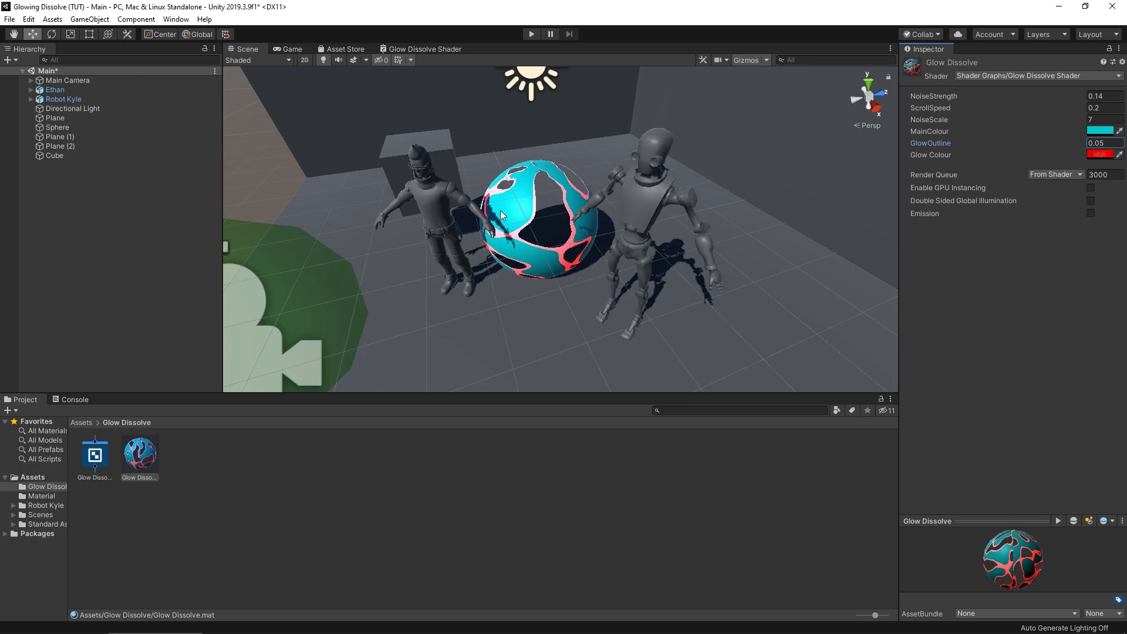
{"action": "left_click", "coordinate": [181, 467]}
{"action": "left_click", "coordinate": [154, 454]}
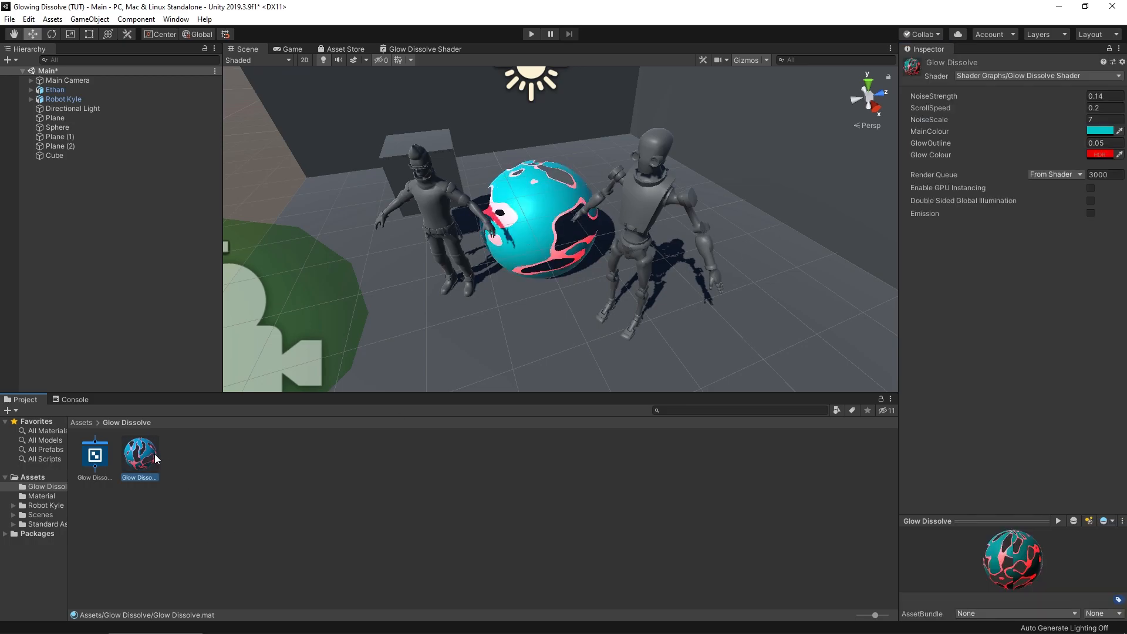
{"action": "key", "text": "ctrl+d"}
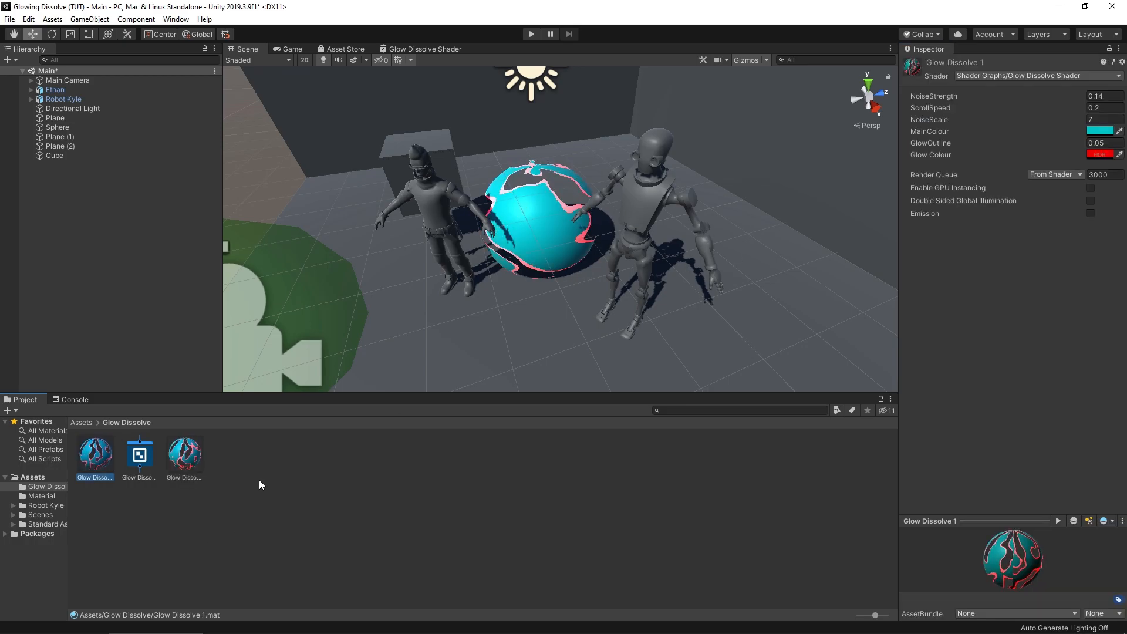
{"action": "key", "text": "ctrl+d"}
{"action": "key", "text": "ctrl+d"}
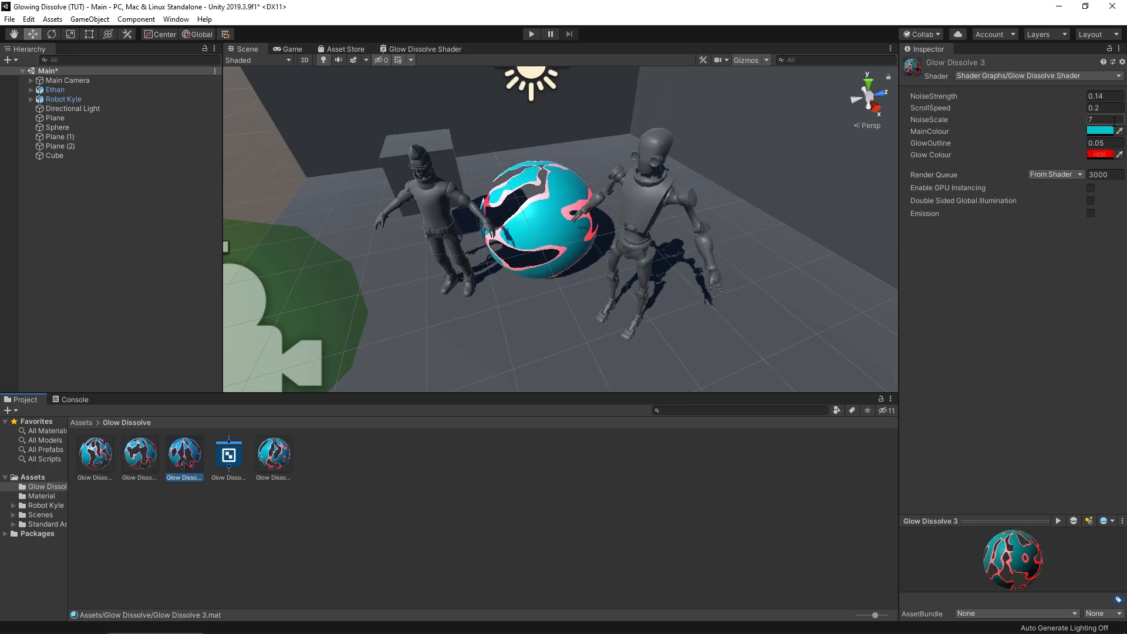
- Give the Glow Dissolve 3 material a near-black MainColour and a green Glow Colour, and apply it to the Ethan model
{"action": "left_click", "coordinate": [1102, 131]}
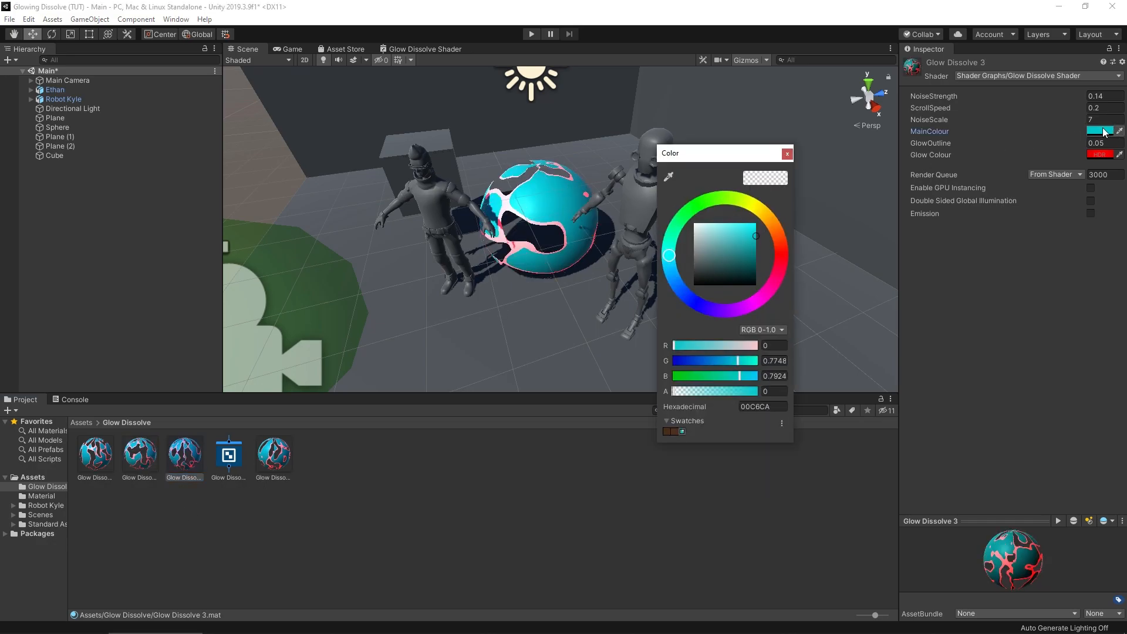
{"action": "left_click_drag", "start_coordinate": [742, 242], "coordinate": [706, 281]}
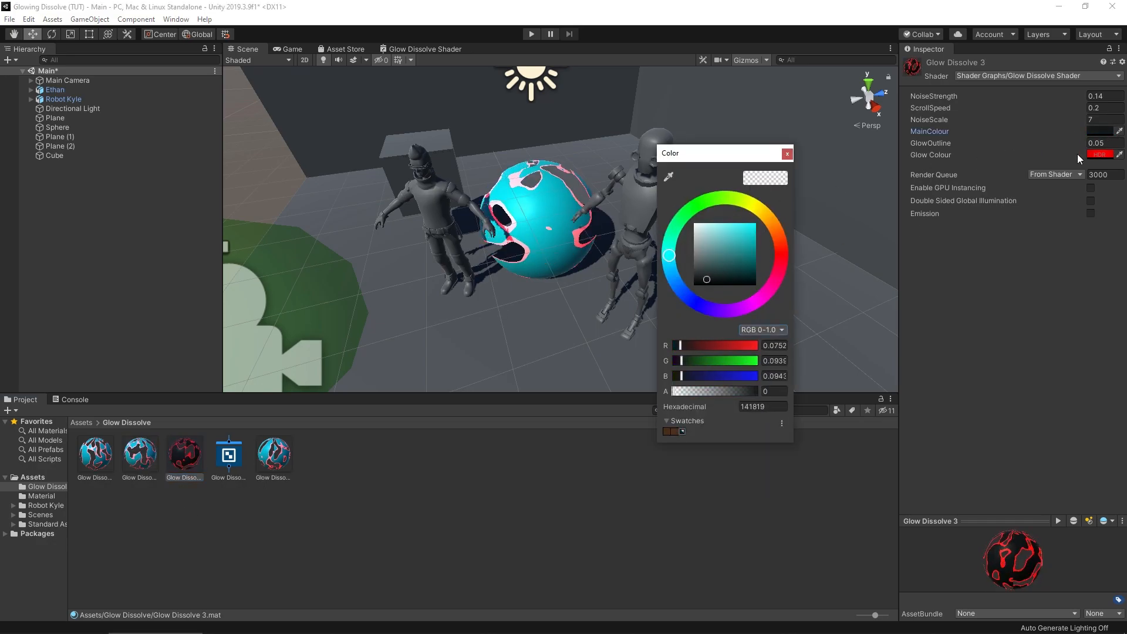
{"action": "left_click", "coordinate": [1101, 154]}
{"action": "left_click_drag", "start_coordinate": [707, 202], "coordinate": [703, 208]}
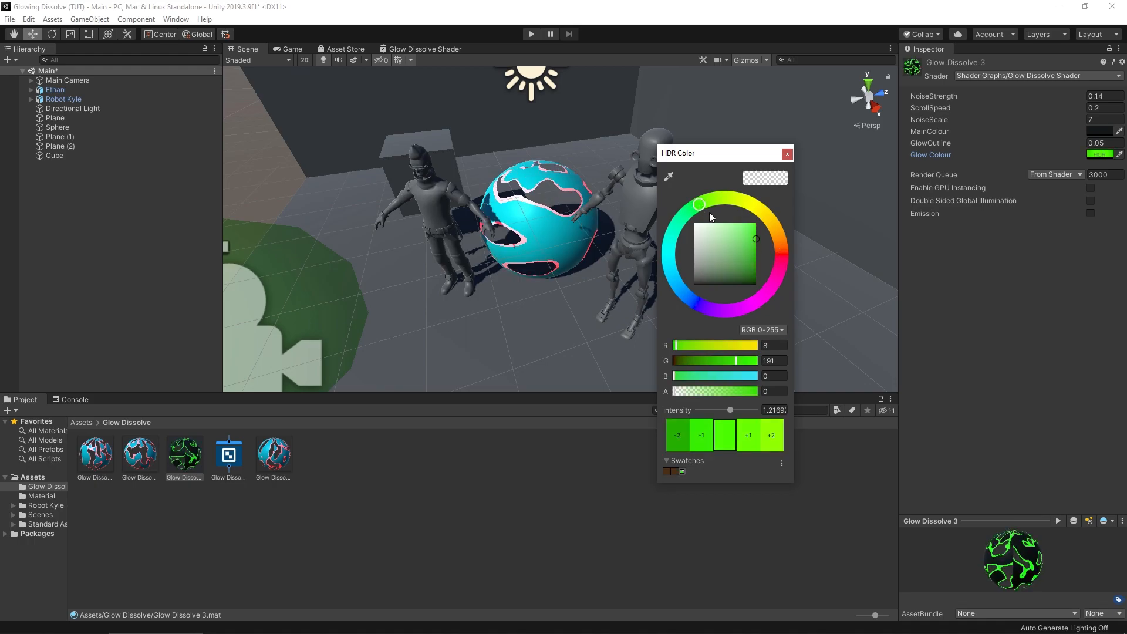
{"action": "left_click", "coordinate": [788, 154]}
{"action": "left_click_drag", "start_coordinate": [245, 430], "coordinate": [438, 223]}
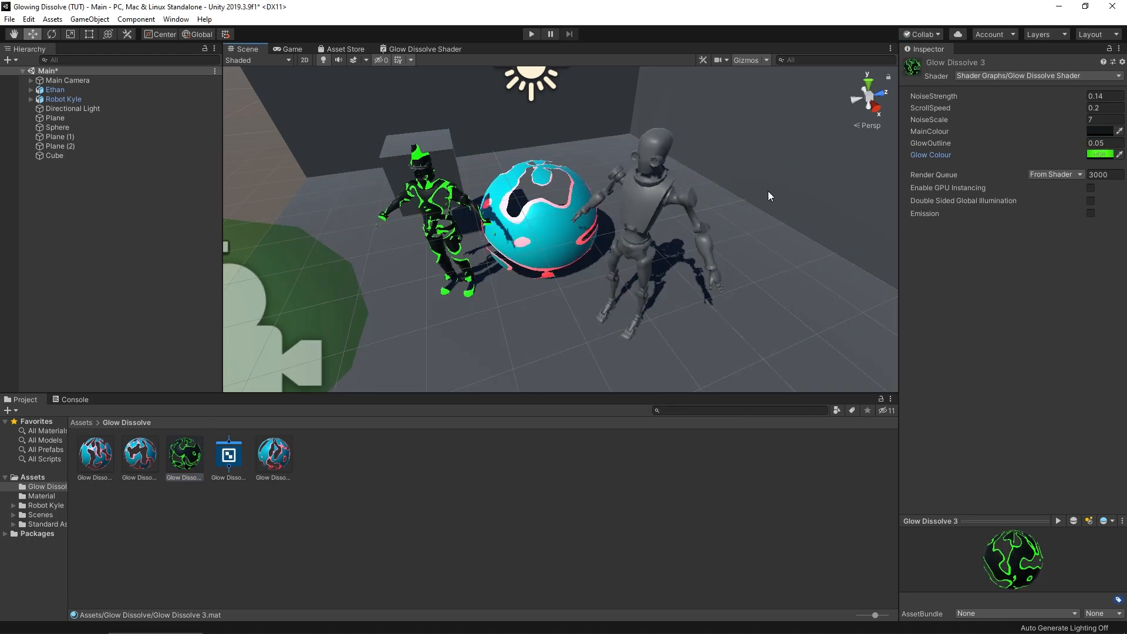
- Give the Glow Dissolve 2 material a grey MainColour (A6A6A6) and a yellow Glow Colour, and apply it to Robot Kyle
{"action": "left_click", "coordinate": [644, 204]}
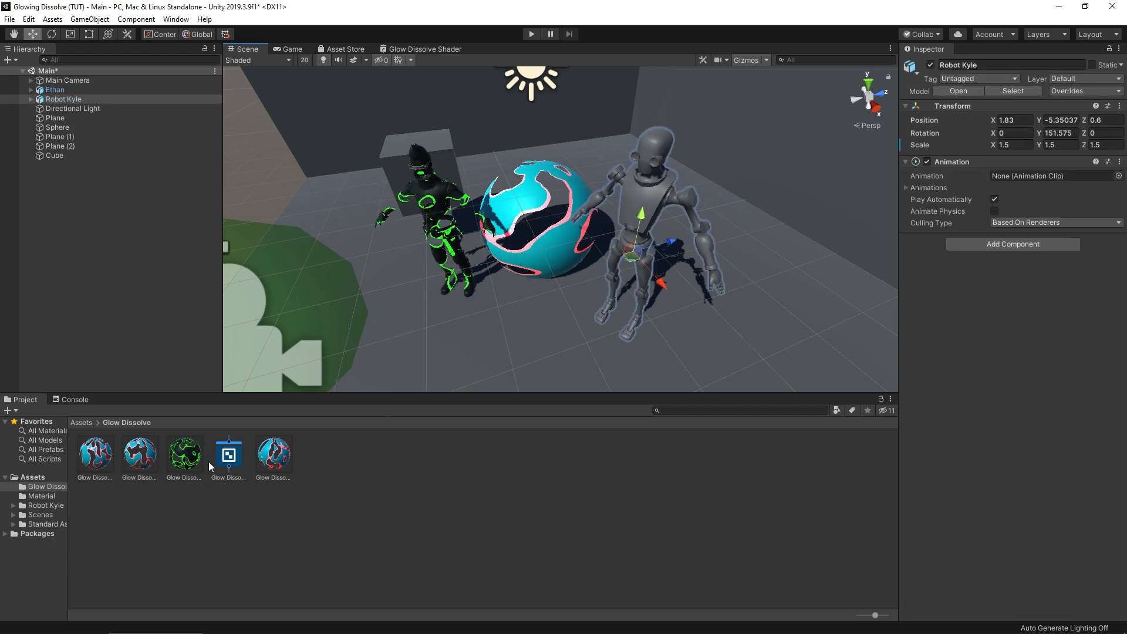
{"action": "left_click", "coordinate": [276, 459]}
{"action": "left_click", "coordinate": [142, 461]}
{"action": "left_click", "coordinate": [1100, 131]}
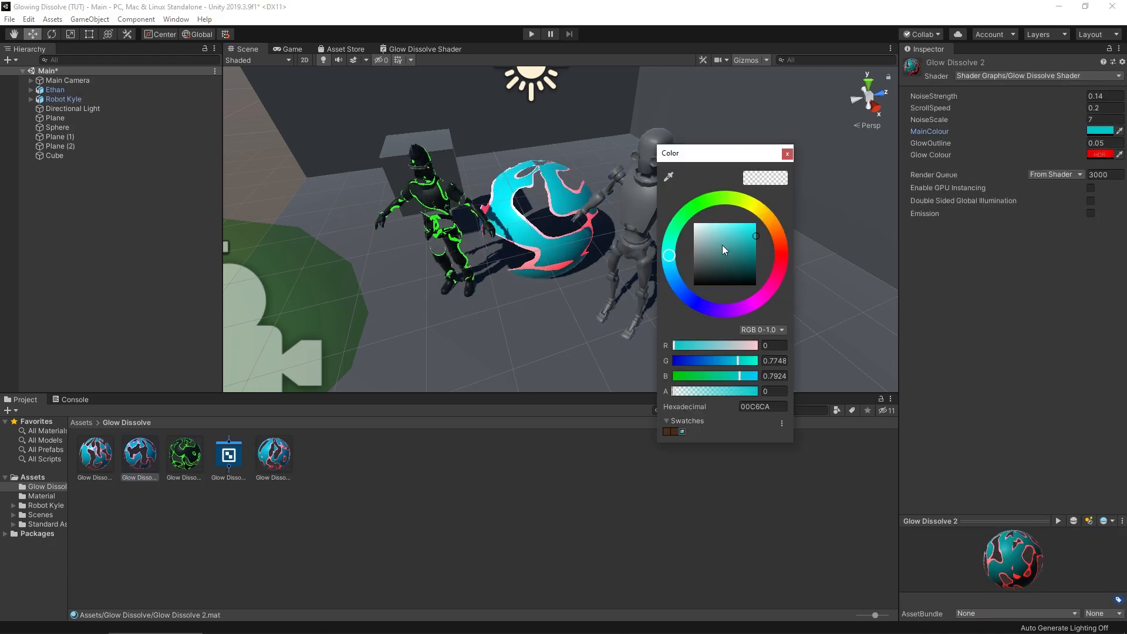
{"action": "mouse_move", "coordinate": [722, 245]}
{"action": "left_mouse_down"}
{"action": "mouse_move", "coordinate": [665, 249]}
{"action": "mouse_move", "coordinate": [688, 245]}
{"action": "left_mouse_up"}
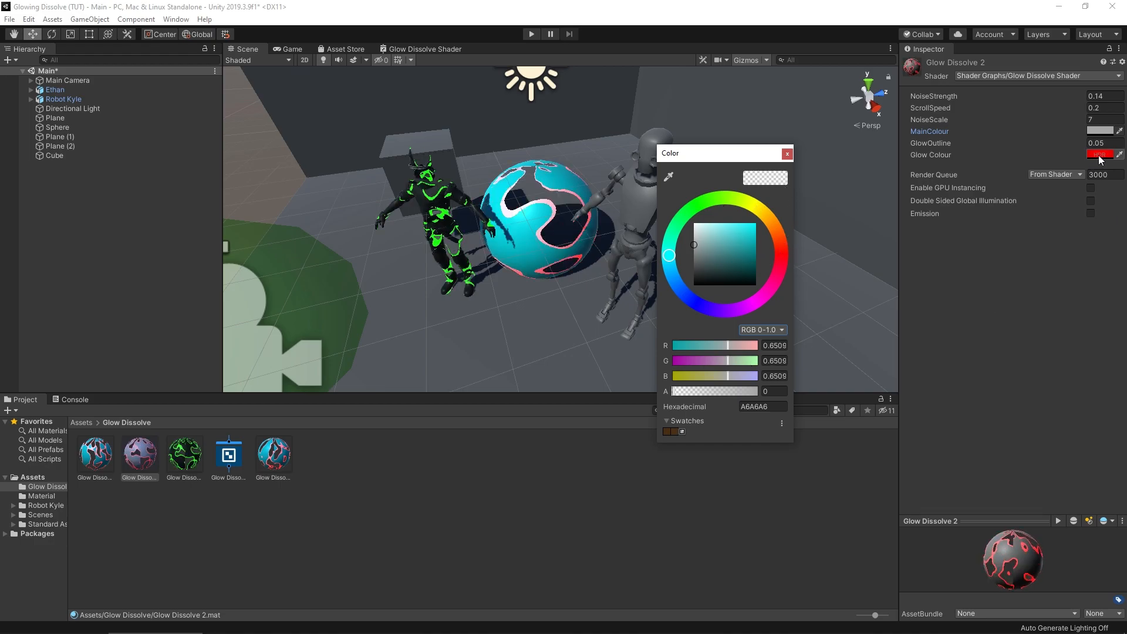
{"action": "left_click", "coordinate": [1098, 157]}
{"action": "left_click", "coordinate": [751, 206]}
{"action": "left_click", "coordinate": [788, 154]}
{"action": "left_click_drag", "start_coordinate": [170, 470], "coordinate": [652, 223]}
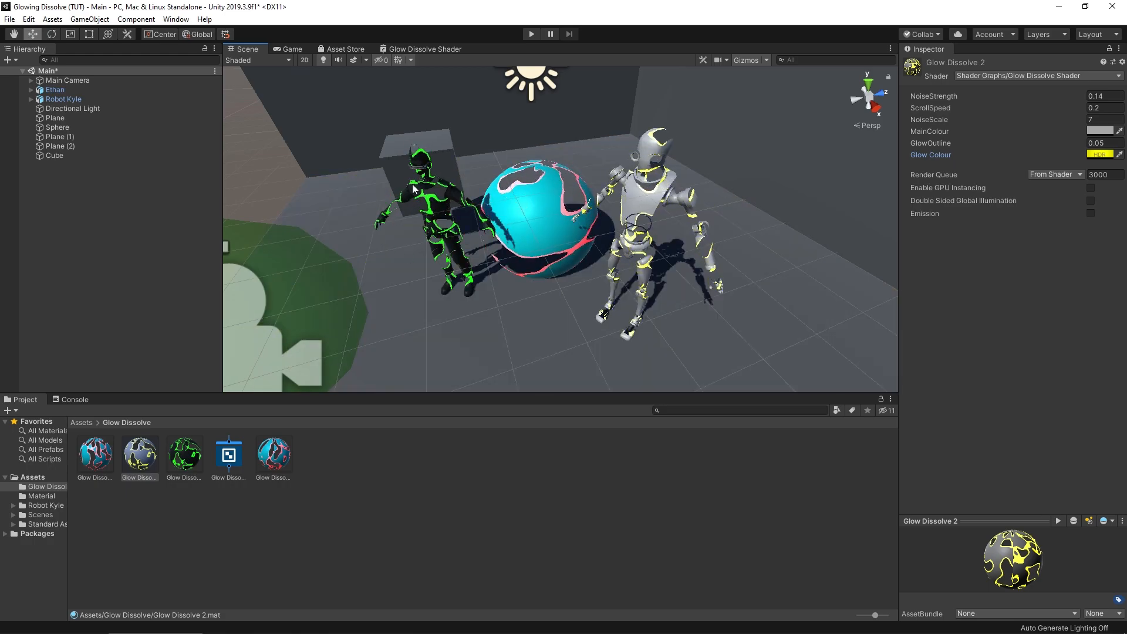
- Give the Glow Dissolve 1 material a bright red MainColour and a yellow Glow Colour, and apply it to the cube
{"action": "left_click", "coordinate": [441, 155]}
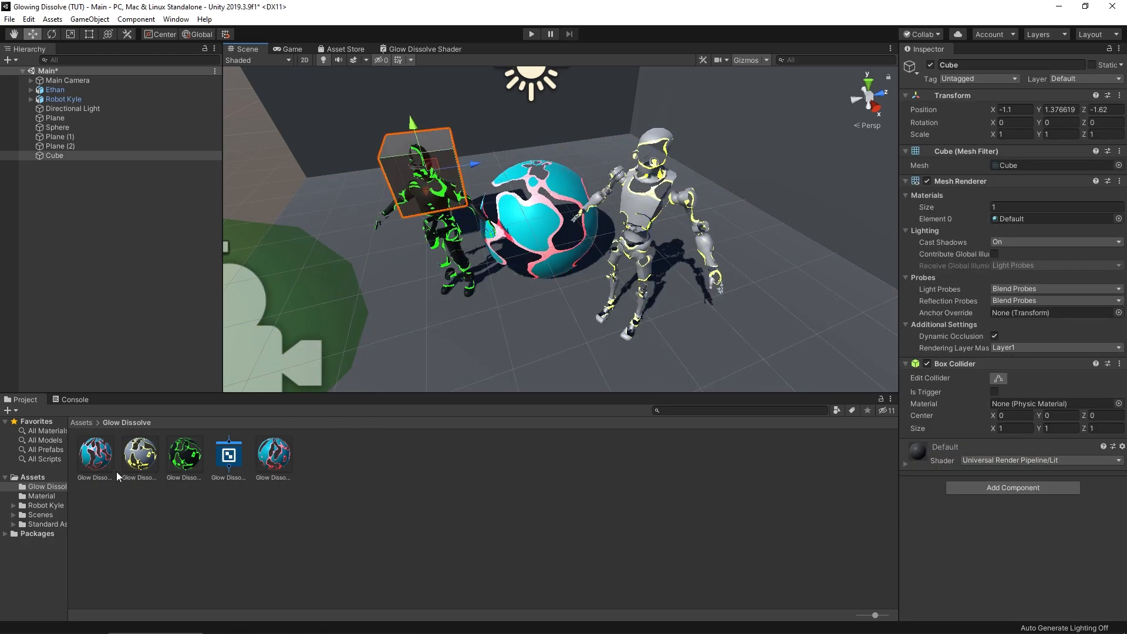
{"action": "left_click", "coordinate": [96, 455]}
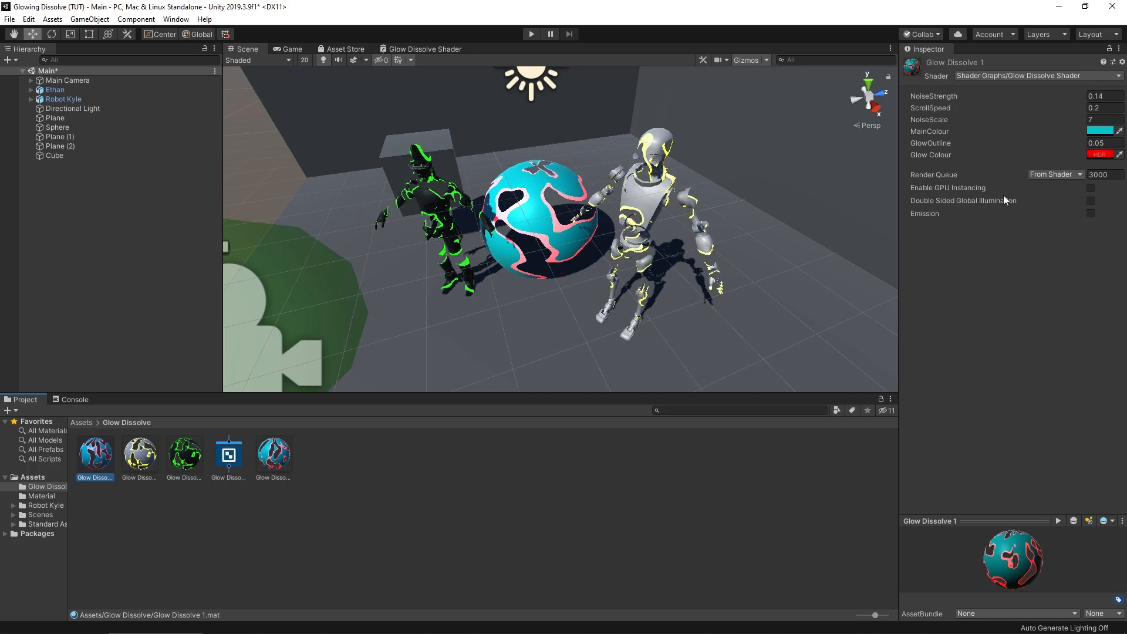
{"action": "left_click", "coordinate": [1099, 131]}
{"action": "left_click", "coordinate": [782, 252]}
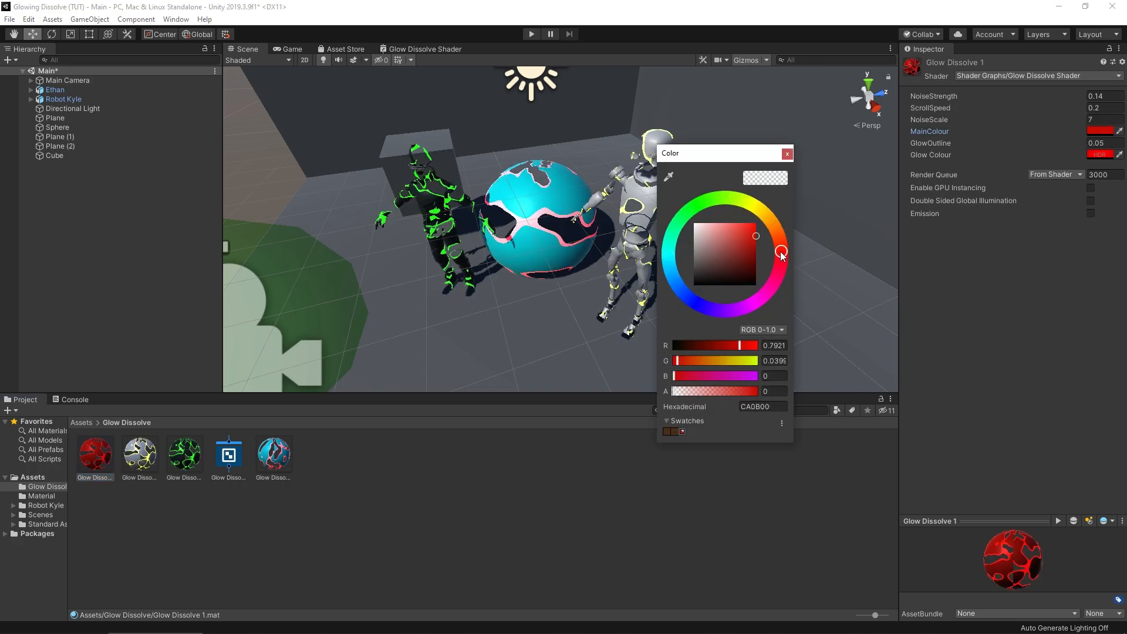
{"action": "left_click_drag", "start_coordinate": [758, 241], "coordinate": [771, 217]}
{"action": "left_click", "coordinate": [1100, 154]}
{"action": "left_click", "coordinate": [755, 210]}
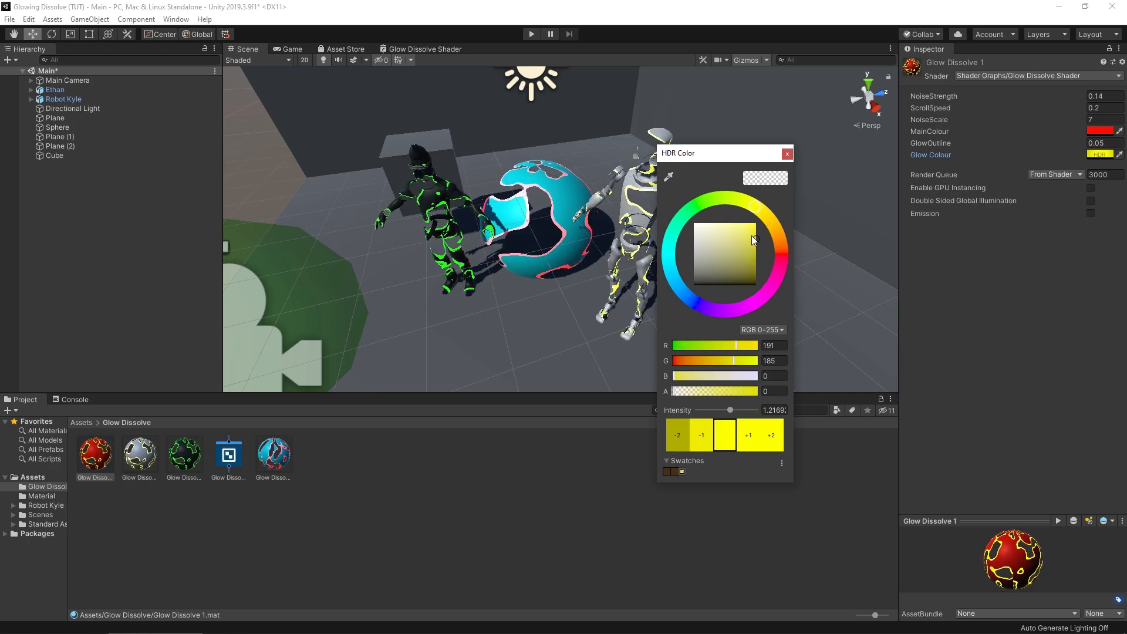
{"action": "left_click_drag", "start_coordinate": [752, 236], "coordinate": [764, 224]}
{"action": "left_click", "coordinate": [787, 154]}
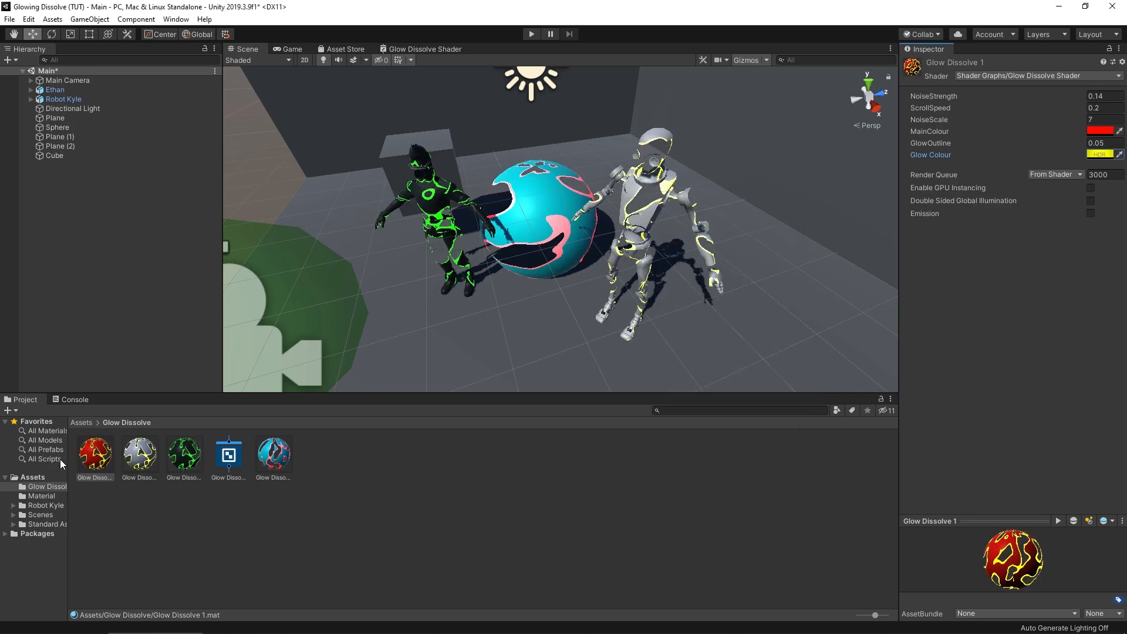
{"action": "left_click_drag", "start_coordinate": [91, 462], "coordinate": [414, 147]}
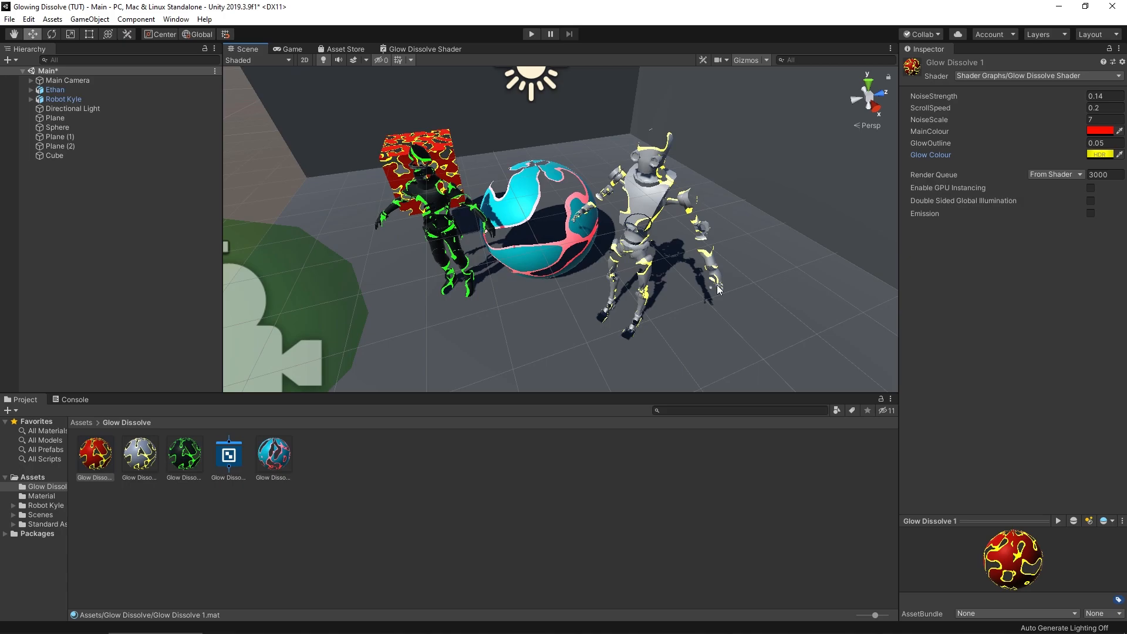
- Run the scene in the Game view to examine the dissolve materials on all four objects
{"action": "left_click", "coordinate": [288, 49]}
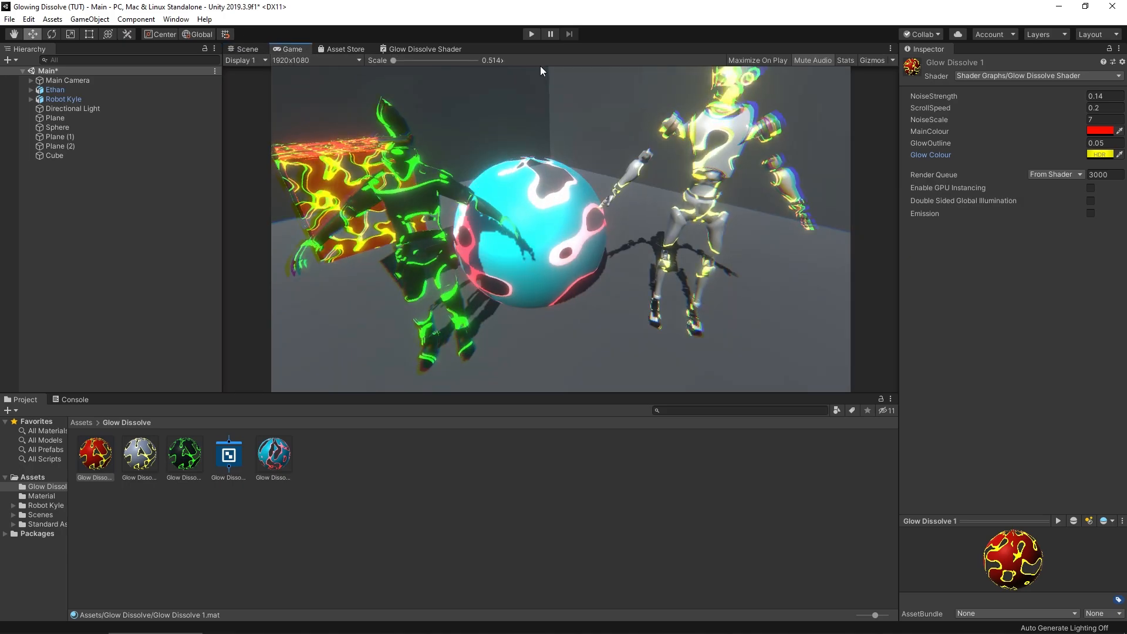
{"action": "left_click", "coordinate": [531, 34]}
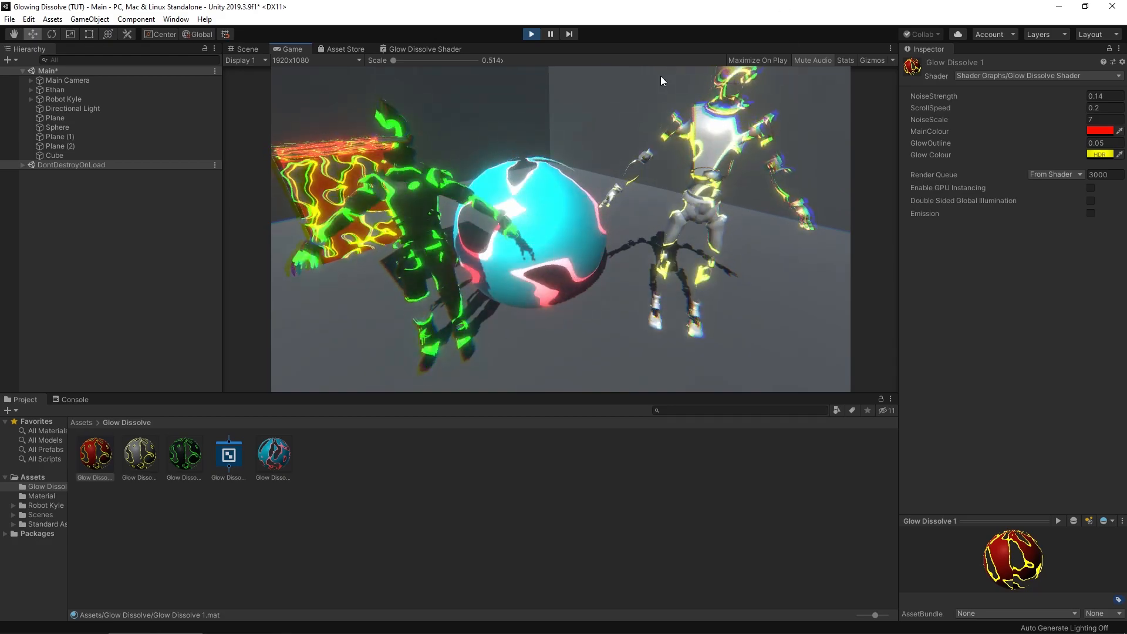
- Stop the running scene and set the Glow Dissolve 3 material's NoiseStrength to -0.15
{"action": "left_click", "coordinate": [532, 35]}
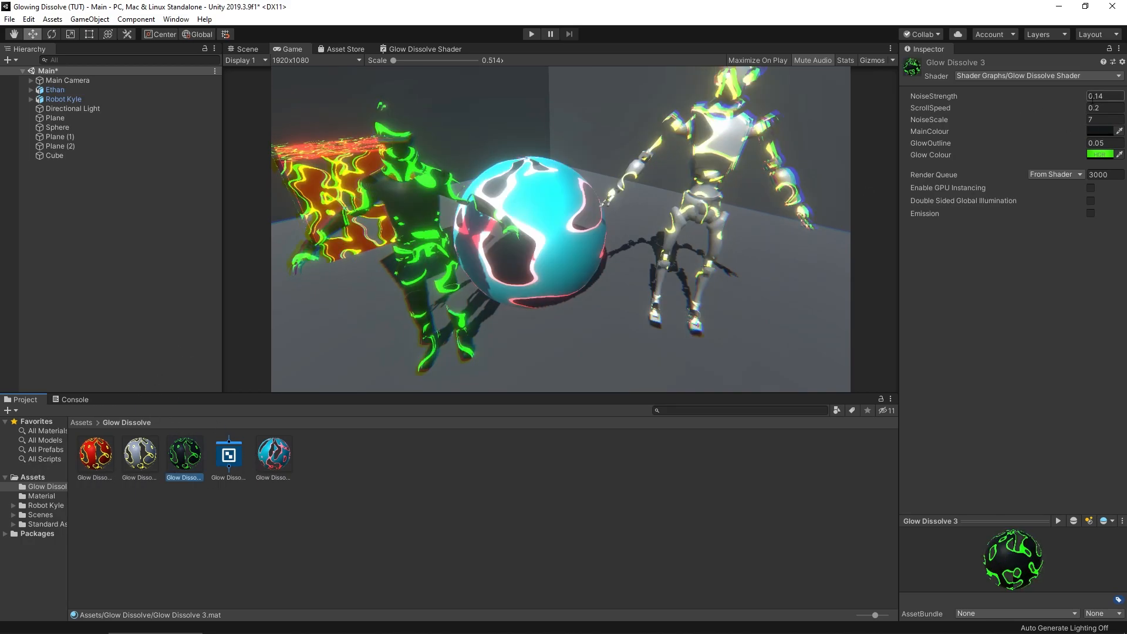
{"action": "mouse_move", "coordinate": [1075, 96]}
{"action": "left_mouse_down"}
{"action": "mouse_move", "coordinate": [1057, 93]}
{"action": "mouse_move", "coordinate": [1090, 96]}
{"action": "mouse_move", "coordinate": [1068, 97]}
{"action": "left_mouse_up"}
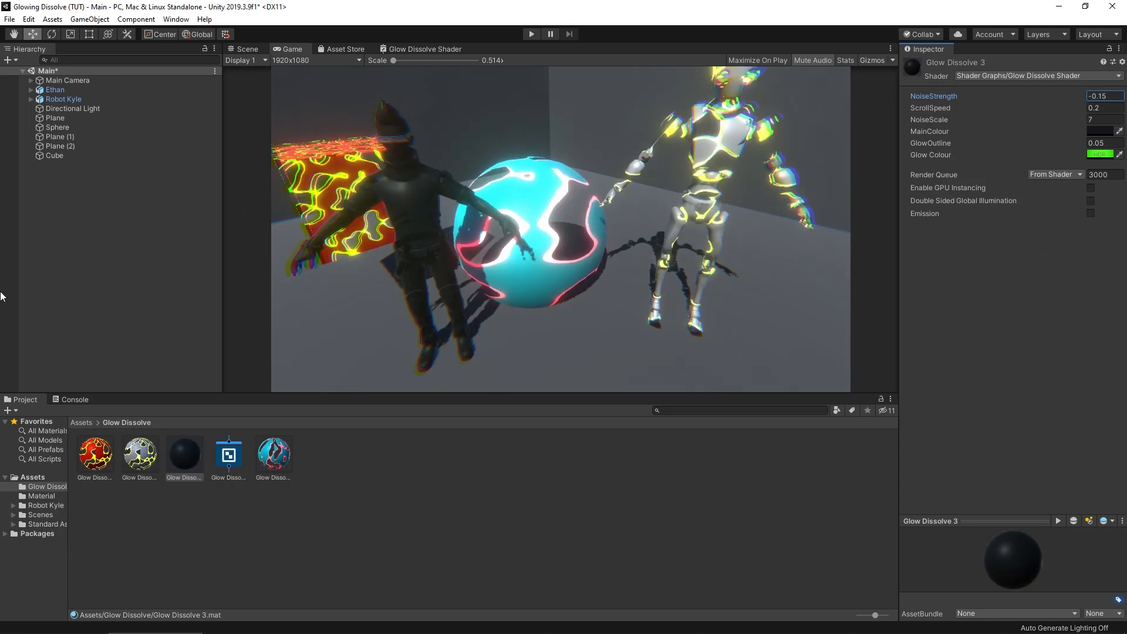
{"action": "left_click", "coordinate": [104, 226]}
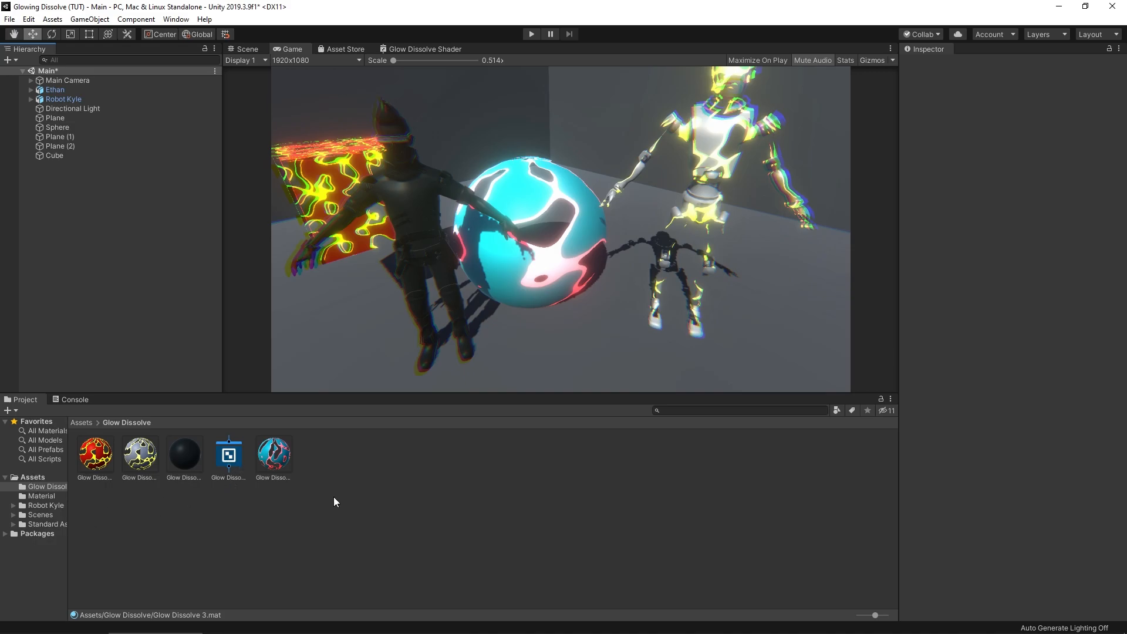
- Create a C# script named Dissolver in the Glow Dissolve folder
{"action": "right_click", "coordinate": [351, 487]}
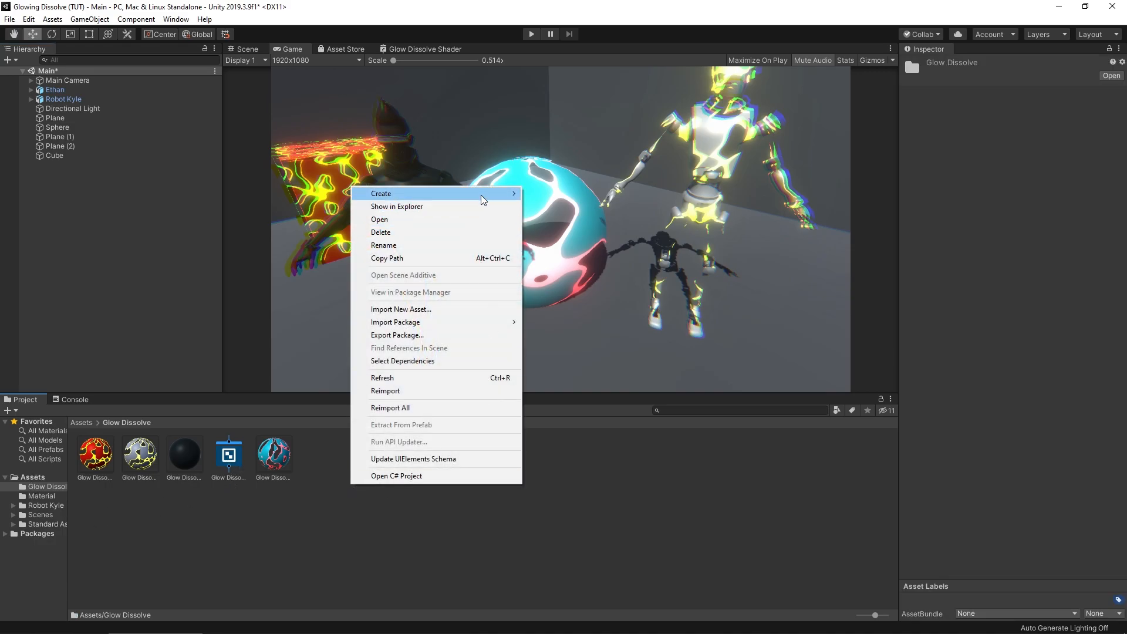
{"action": "mouse_move", "coordinate": [482, 200]}
{"action": "left_click", "coordinate": [562, 151]}
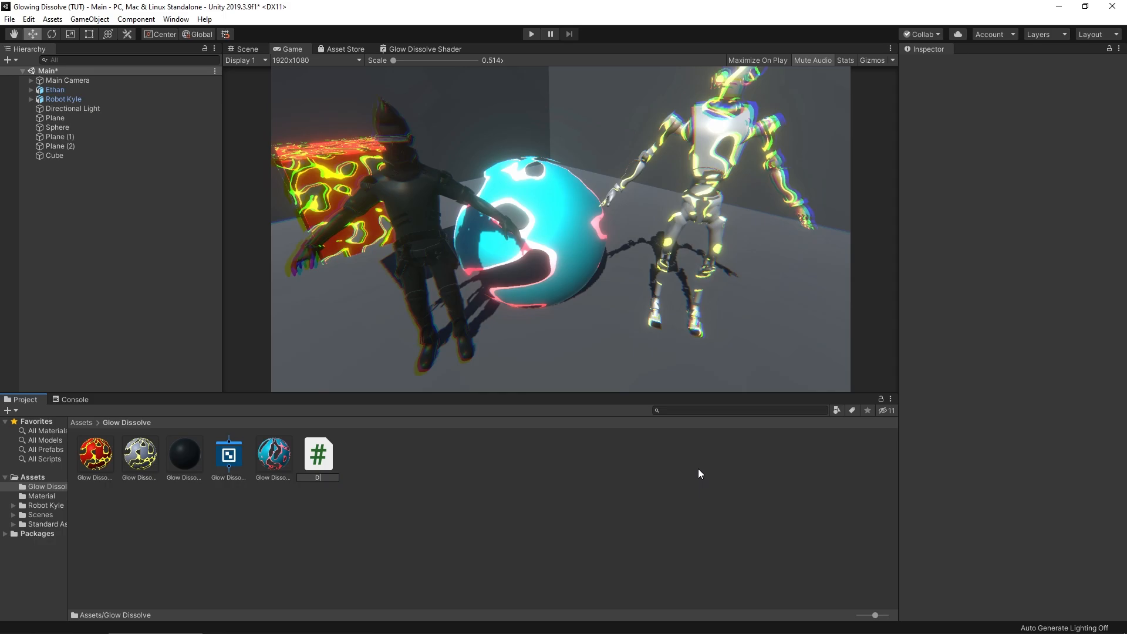
{"action": "type", "text": "Dissolver"}
{"action": "key", "text": "Return"}
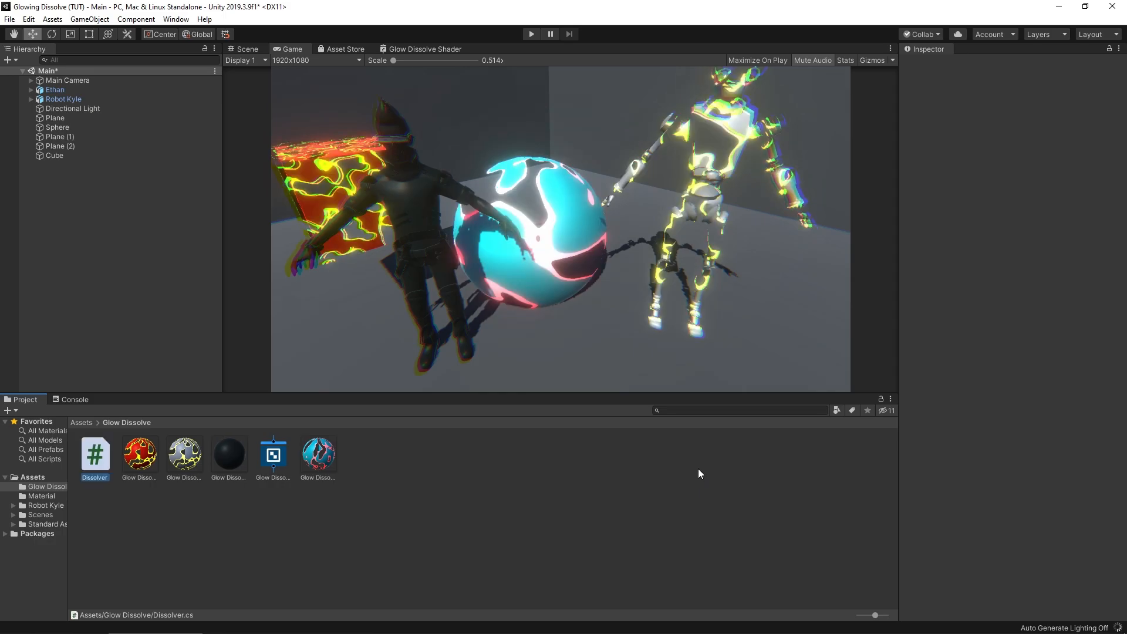
- Attach the Dissolver script to the Robot2 mesh object under Robot Kyle
{"action": "left_click", "coordinate": [58, 99]}
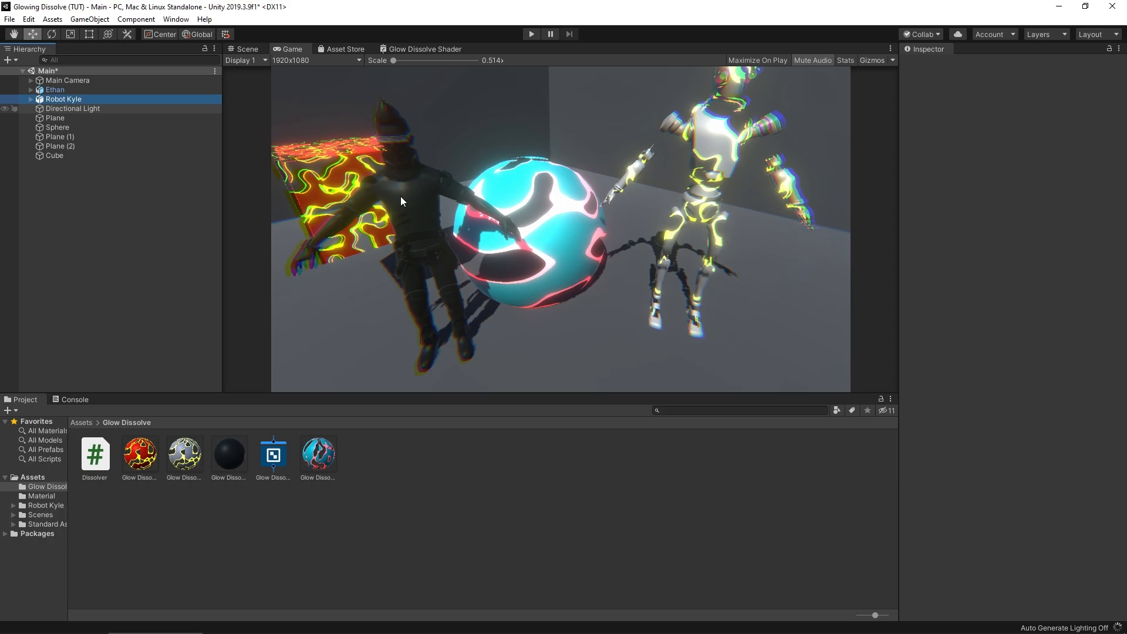
{"action": "left_click", "coordinate": [30, 99]}
{"action": "left_click", "coordinate": [65, 109]}
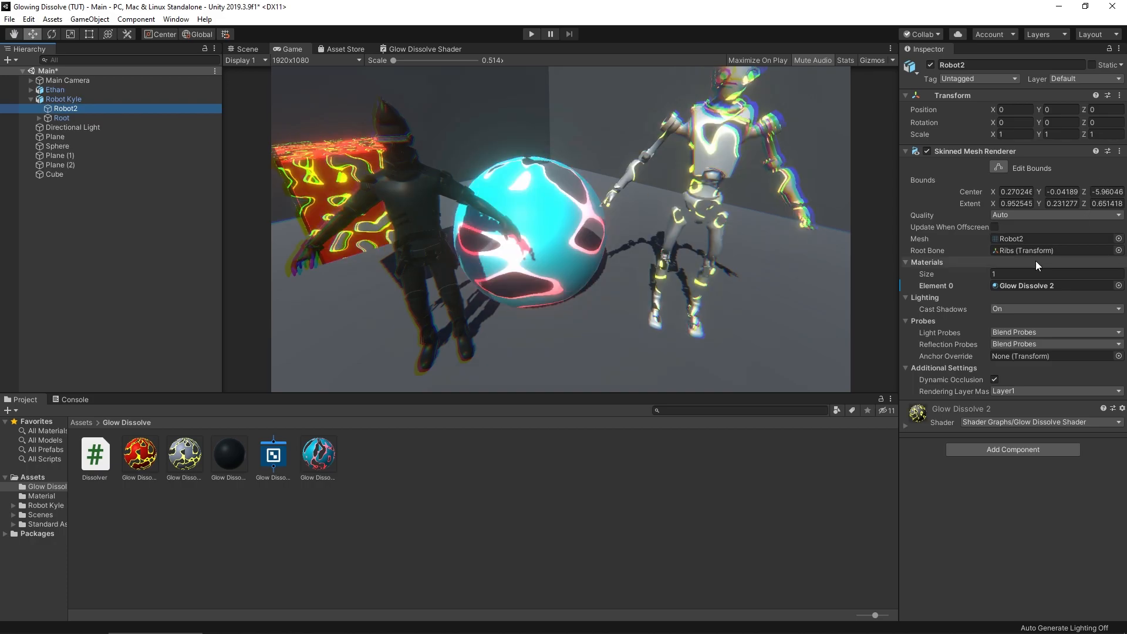
{"action": "left_click_drag", "start_coordinate": [95, 455], "coordinate": [1049, 512]}
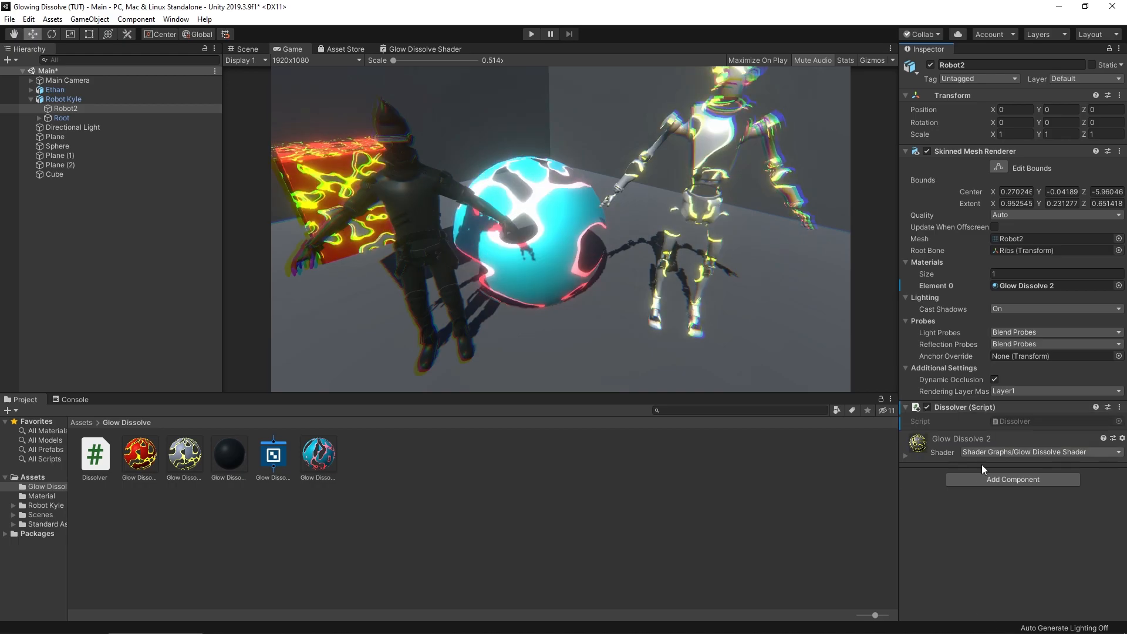
- Open the Dissolver script in Visual Studio and declare a private Material field named theMat at the start of the class
{"action": "double_click", "coordinate": [1019, 421]}
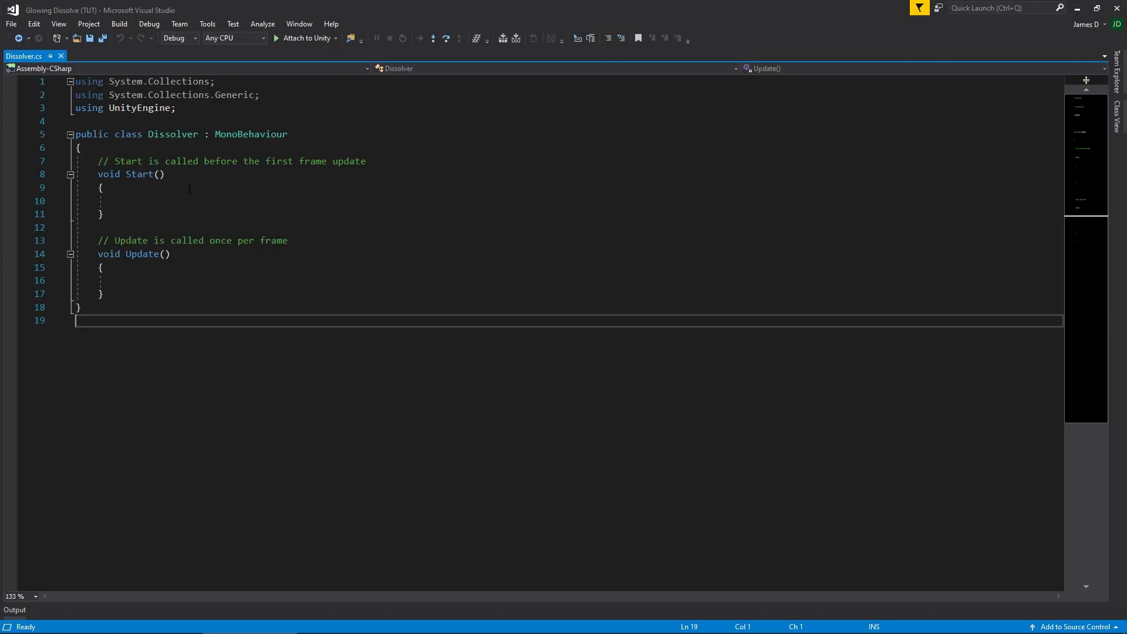
{"action": "left_click", "coordinate": [178, 151]}
{"action": "key", "text": "Return"}
{"action": "key", "text": "Return"}
{"action": "key", "text": "Up"}
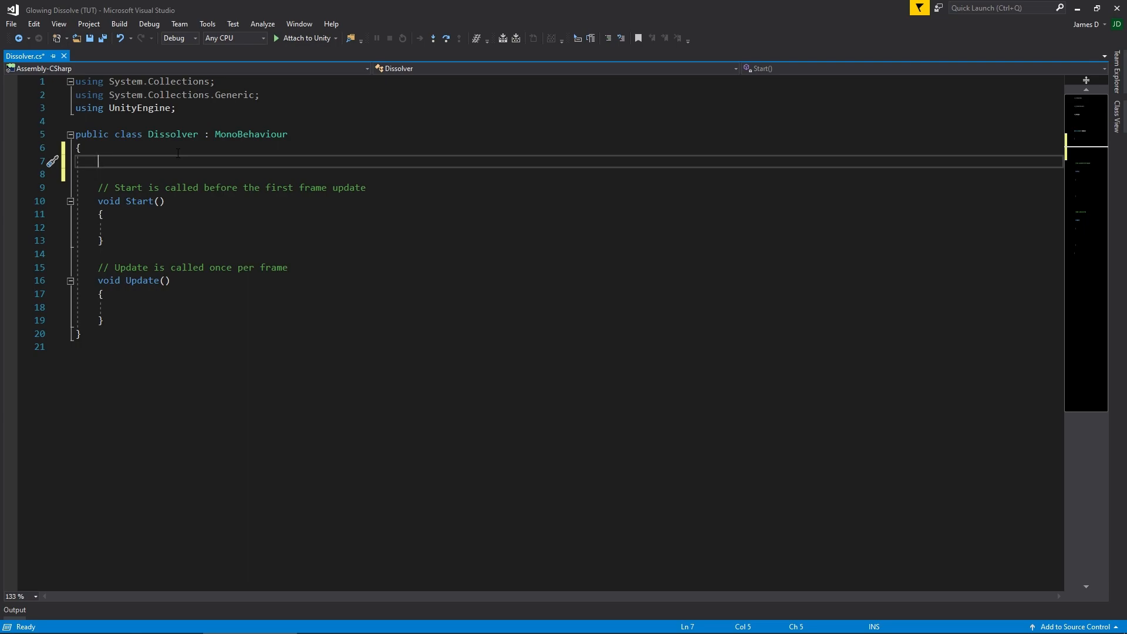
{"action": "type", "text": "private Mater"}
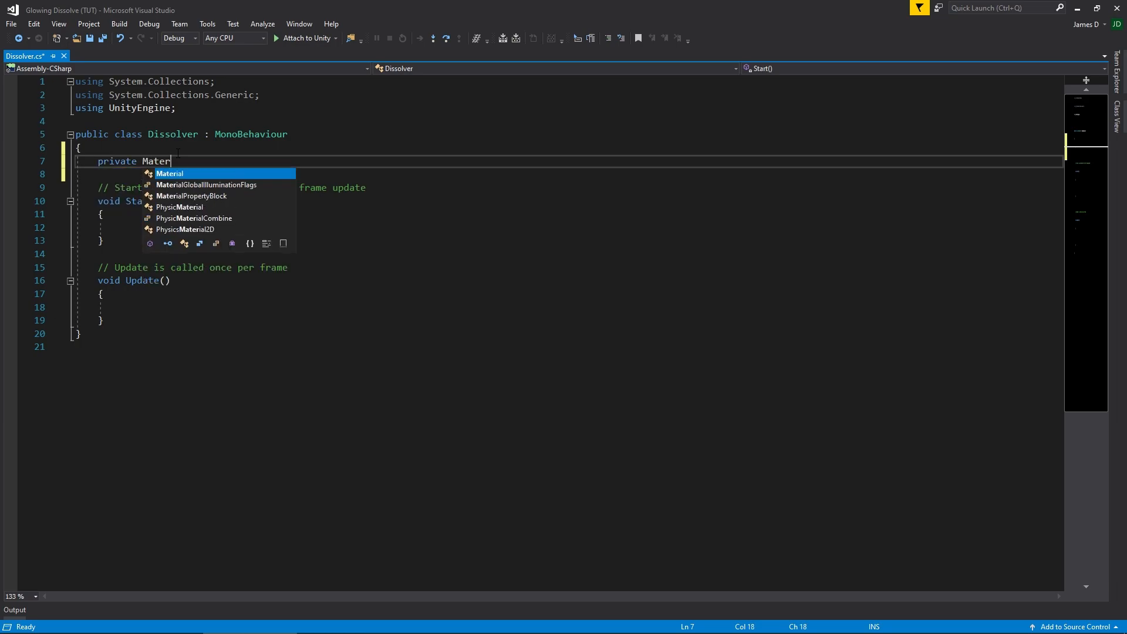
{"action": "type", "text": "ial theMAt;"}
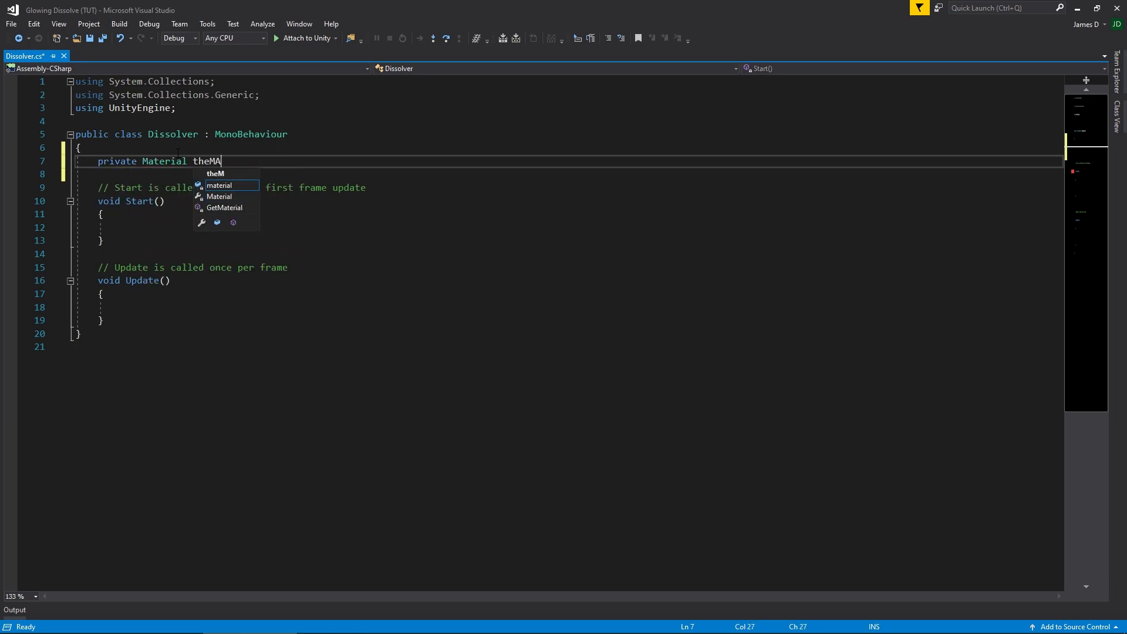
{"action": "key", "text": "Left"}
{"action": "key", "text": "Left"}
{"action": "key", "text": "BackSpace"}
{"action": "type", "text": "a"}
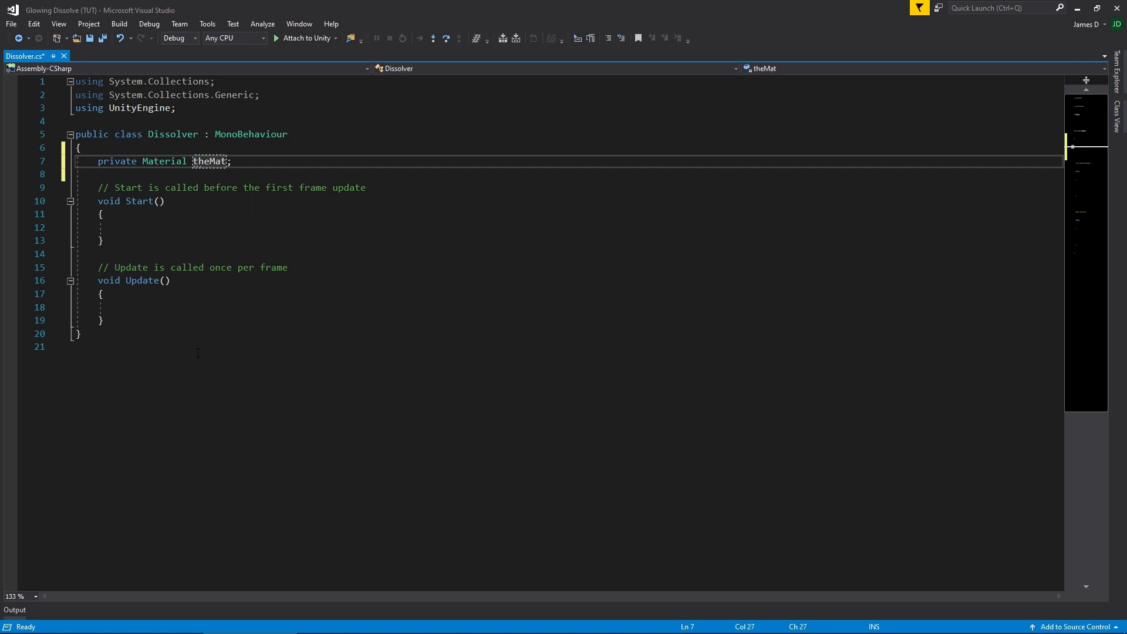
- In Start(), assign theMat with the statement theMat = GetComponent<Renderer>().material;
{"action": "left_click", "coordinate": [144, 229]}
{"action": "type", "text": "theMat = "}
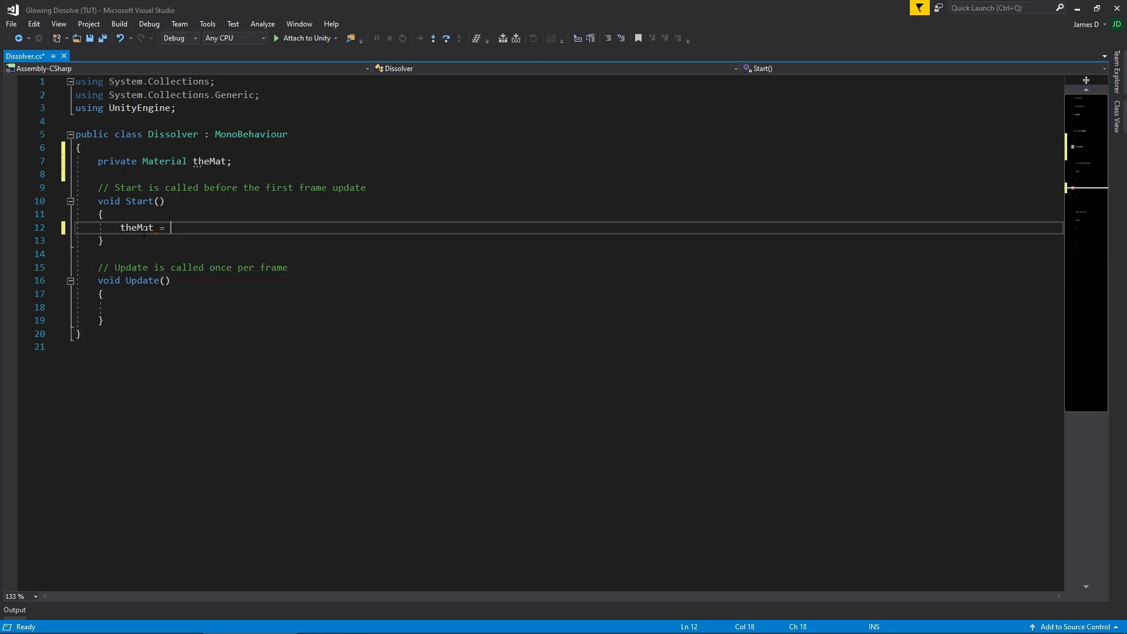
{"action": "type", "text": "GetComponent<Render>"}
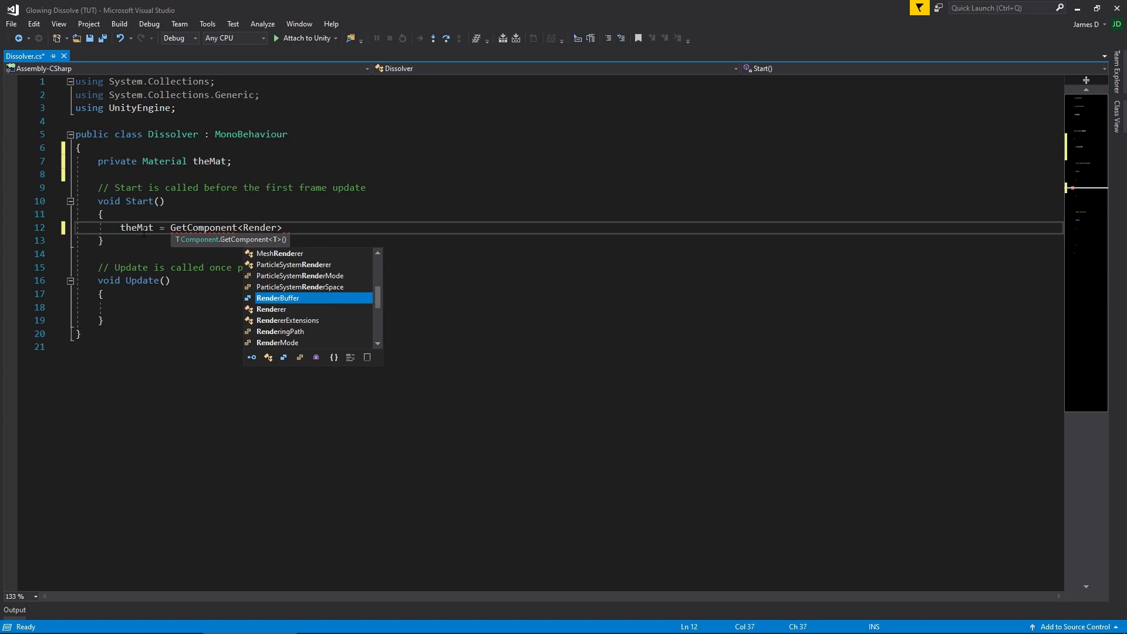
{"action": "key", "text": "Tab"}
{"action": "key", "text": "BackSpace"}
{"action": "key", "text": "BackSpace"}
{"action": "key", "text": "BackSpace"}
{"action": "key", "text": "BackSpace"}
{"action": "key", "text": "BackSpace"}
{"action": "key", "text": "BackSpace"}
{"action": "type", "text": "er>"}
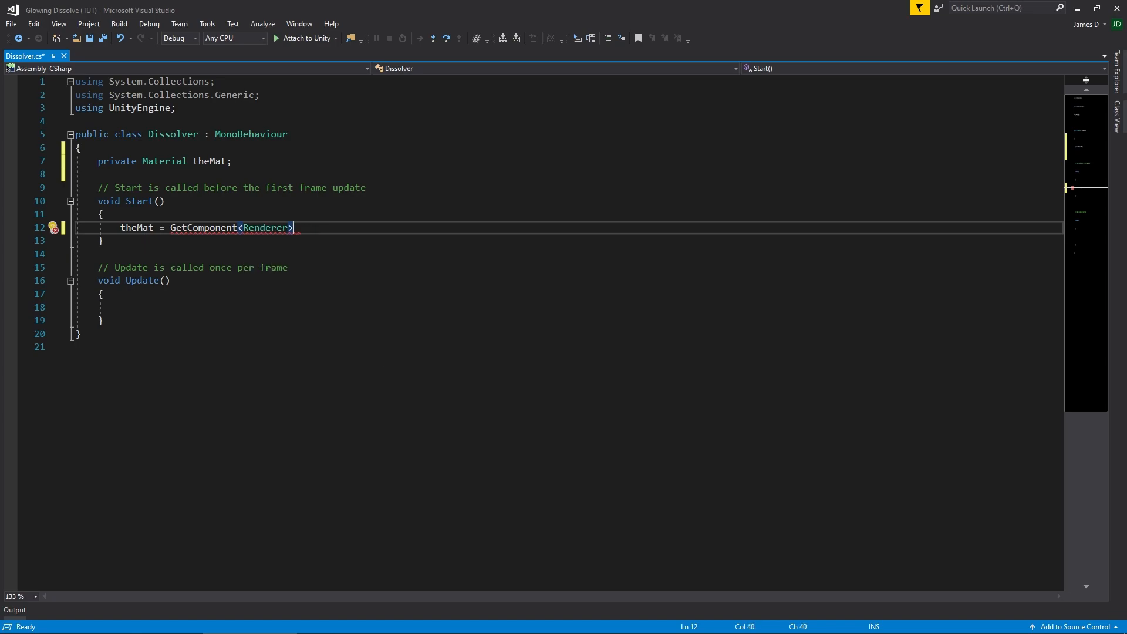
{"action": "type", "text": "().mate"}
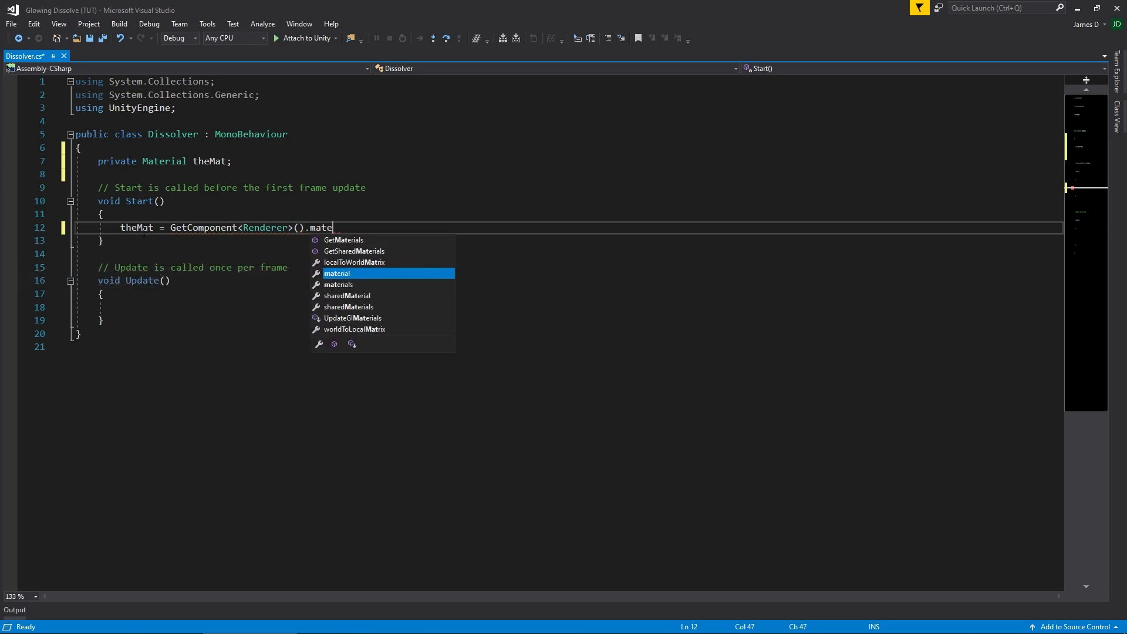
{"action": "key", "text": "Tab"}
{"action": "type", "text": ";"}
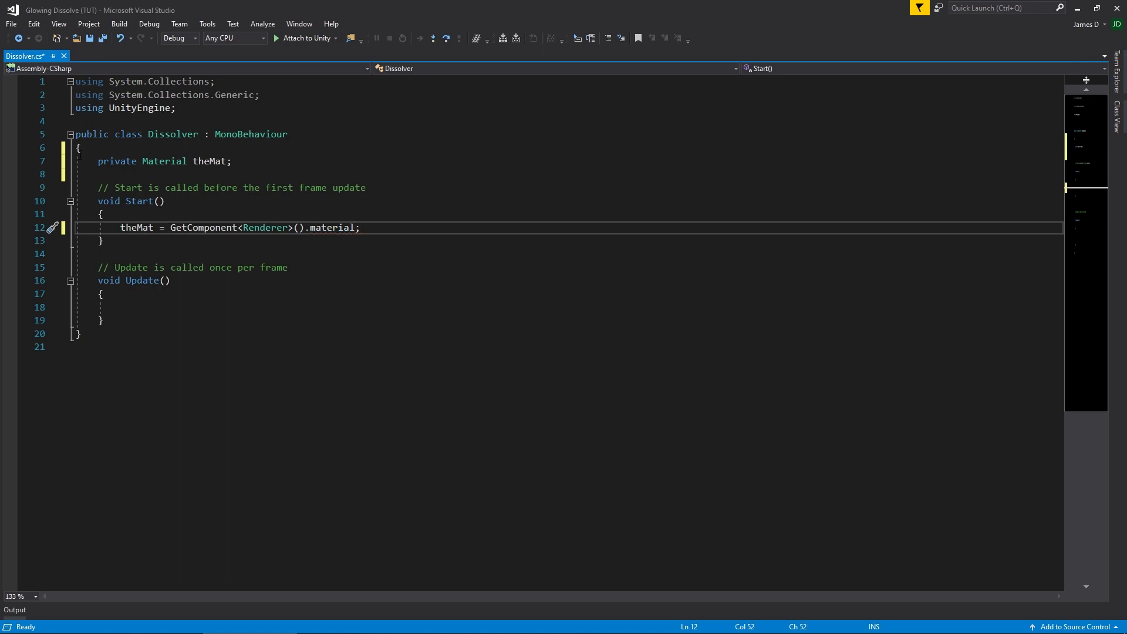
- Declare a public bool field named hideObject below the theMat field
{"action": "left_click", "coordinate": [351, 163]}
{"action": "key", "text": "Return"}
{"action": "key", "text": "Return"}
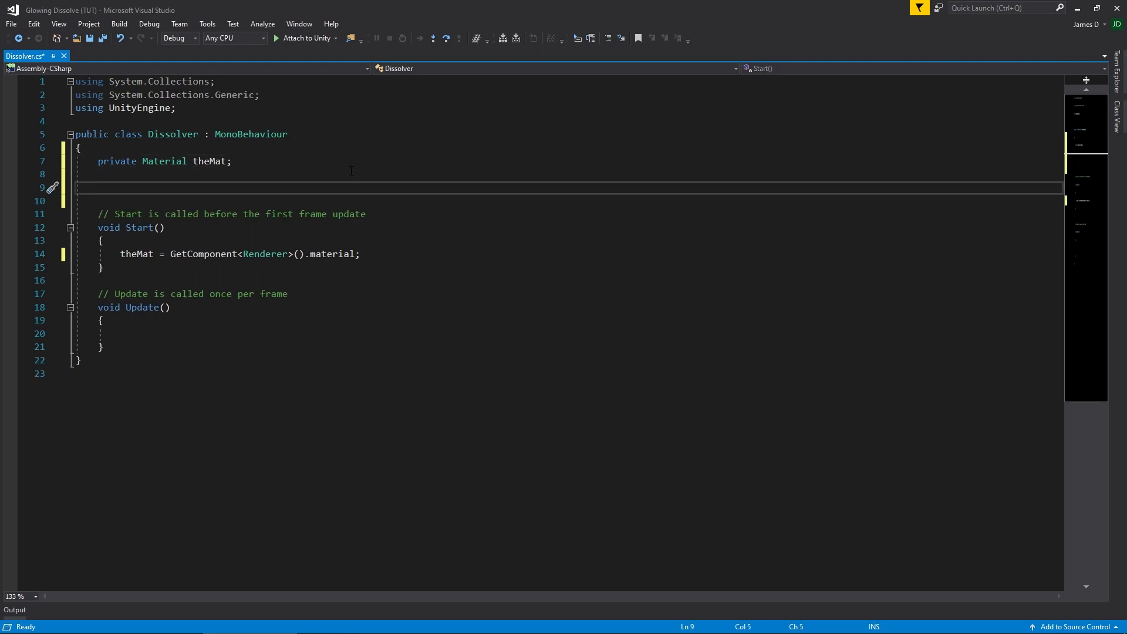
{"action": "type", "text": "public vool"}
{"action": "key", "text": "BackSpace"}
{"action": "key", "text": "BackSpace"}
{"action": "key", "text": "BackSpace"}
{"action": "key", "text": "BackSpace"}
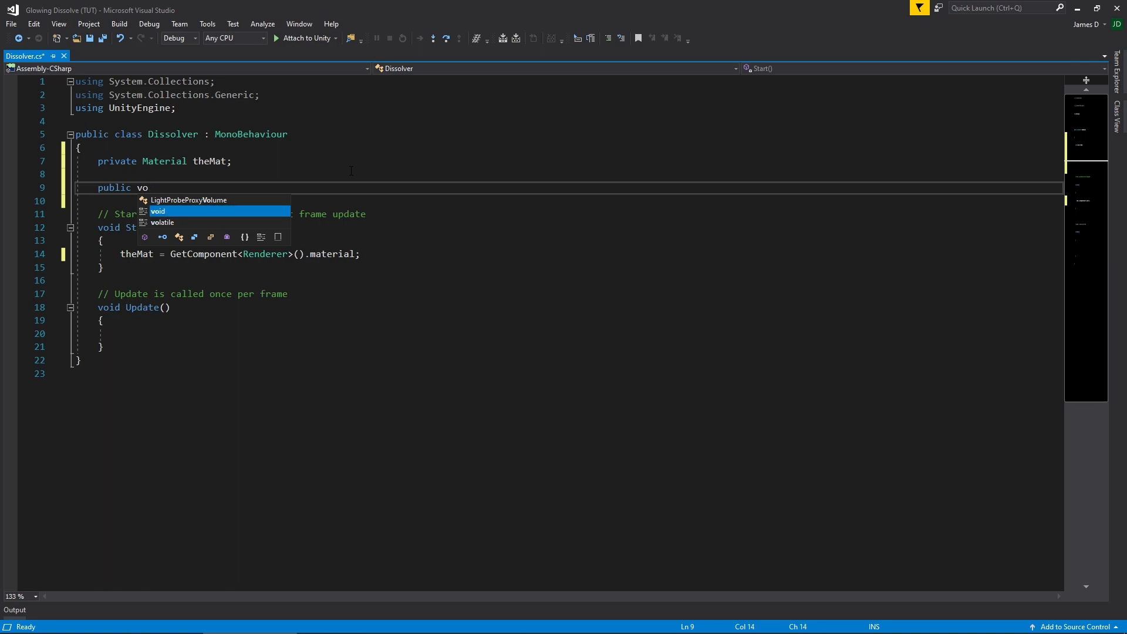
{"action": "type", "text": "bool hid"}
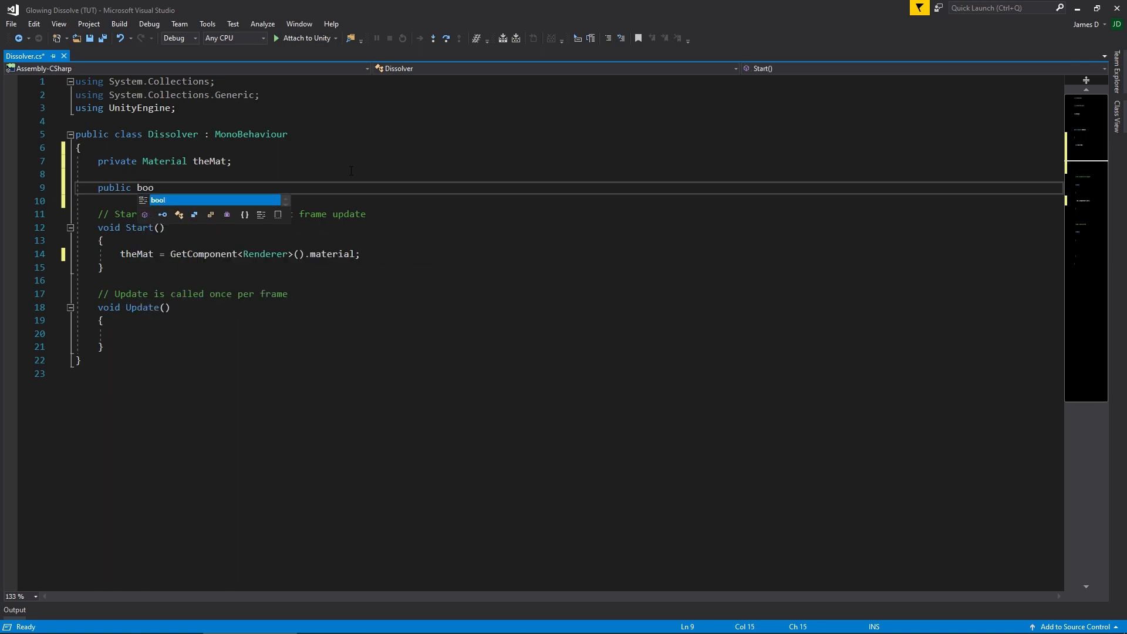
{"action": "type", "text": "eO"}
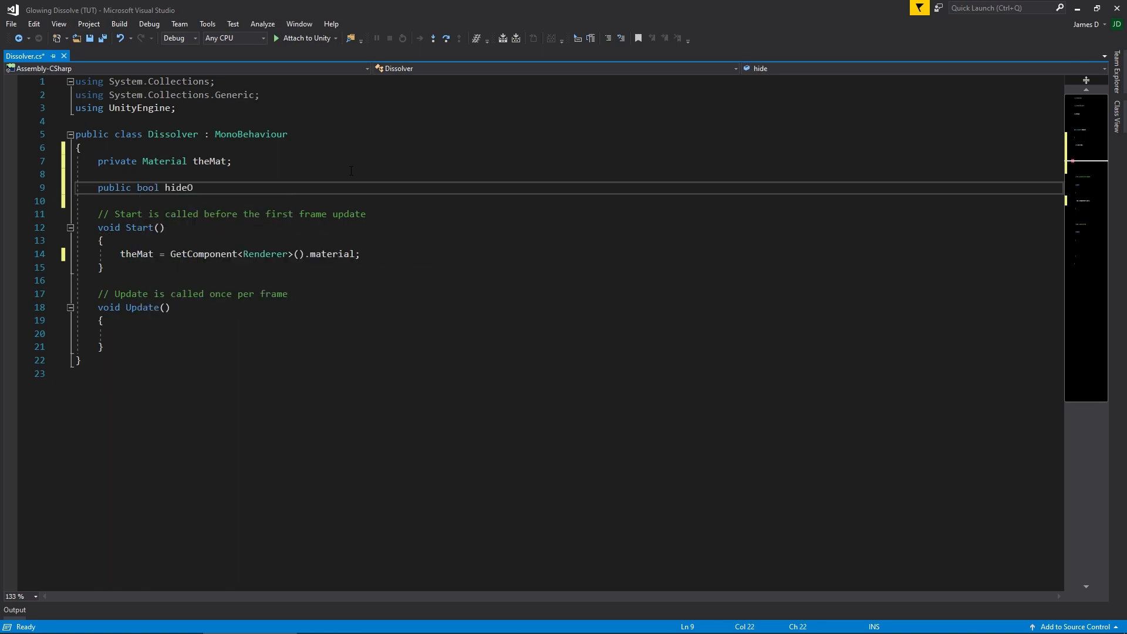
{"action": "type", "text": "bject;"}
- Declare a public float field dissolveSpeed with the default value 2f below hideObject
{"action": "key", "text": "Return"}
{"action": "key", "text": "Return"}
{"action": "type", "text": "public float disso"}
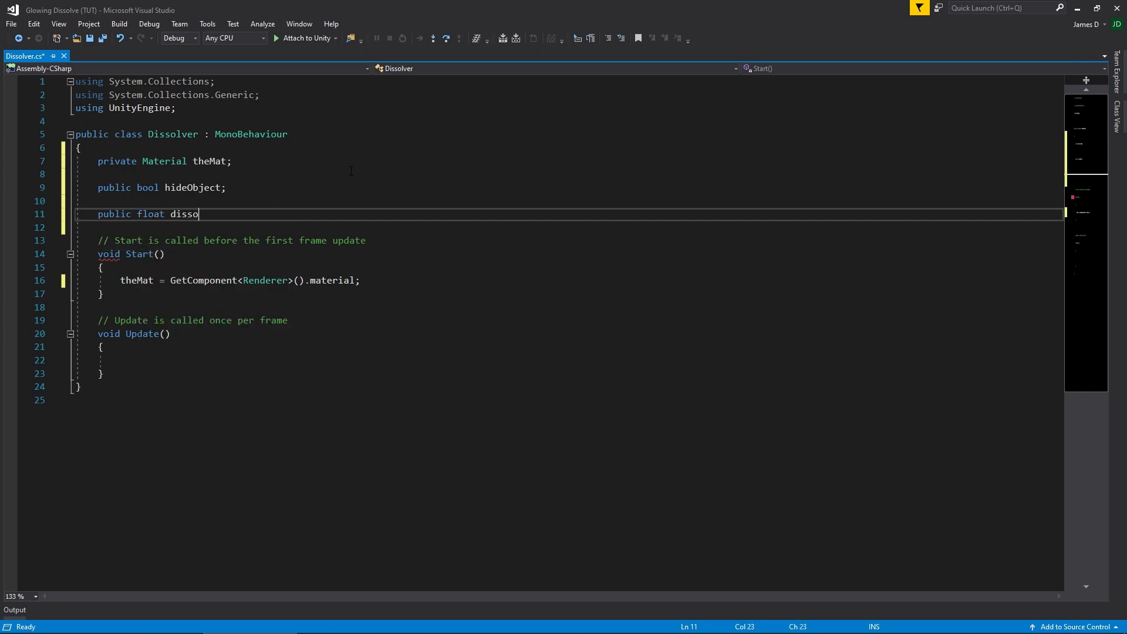
{"action": "type", "text": "lveSpeed;"}
{"action": "key", "text": "Left"}
{"action": "key", "text": "Left"}
{"action": "type", "text": "= 2f"}
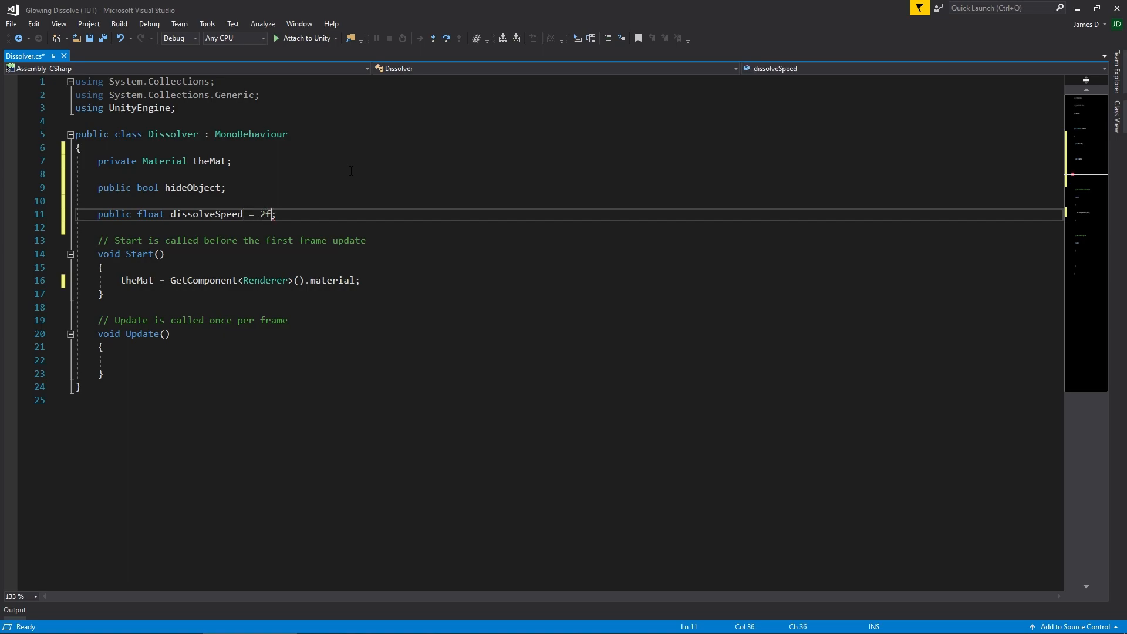
- In Update(), add an if block with the condition Input.GetKeyDown(KeyCode.D)
{"action": "left_click", "coordinate": [434, 360]}
{"action": "type", "text": "i"}
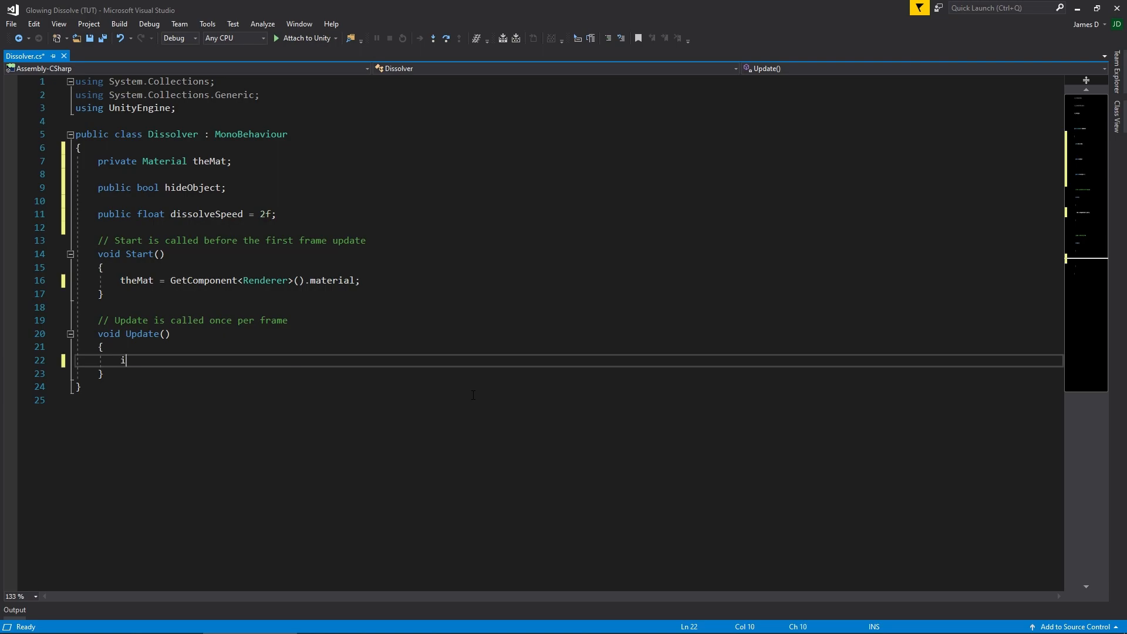
{"action": "type", "text": "f(Input.getk"}
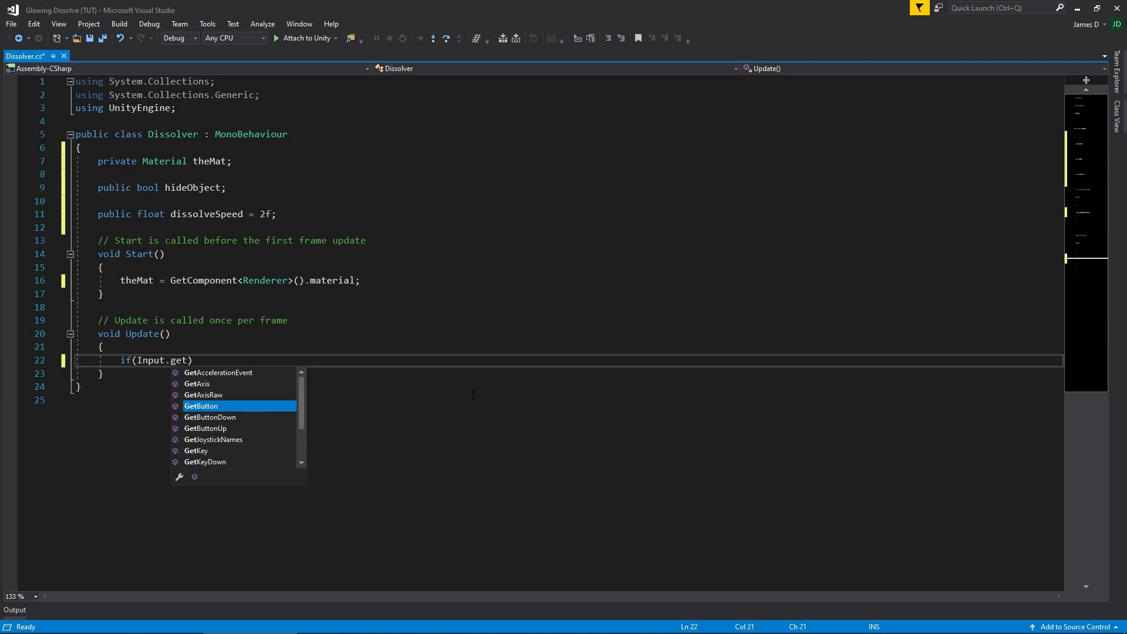
{"action": "type", "text": "d"}
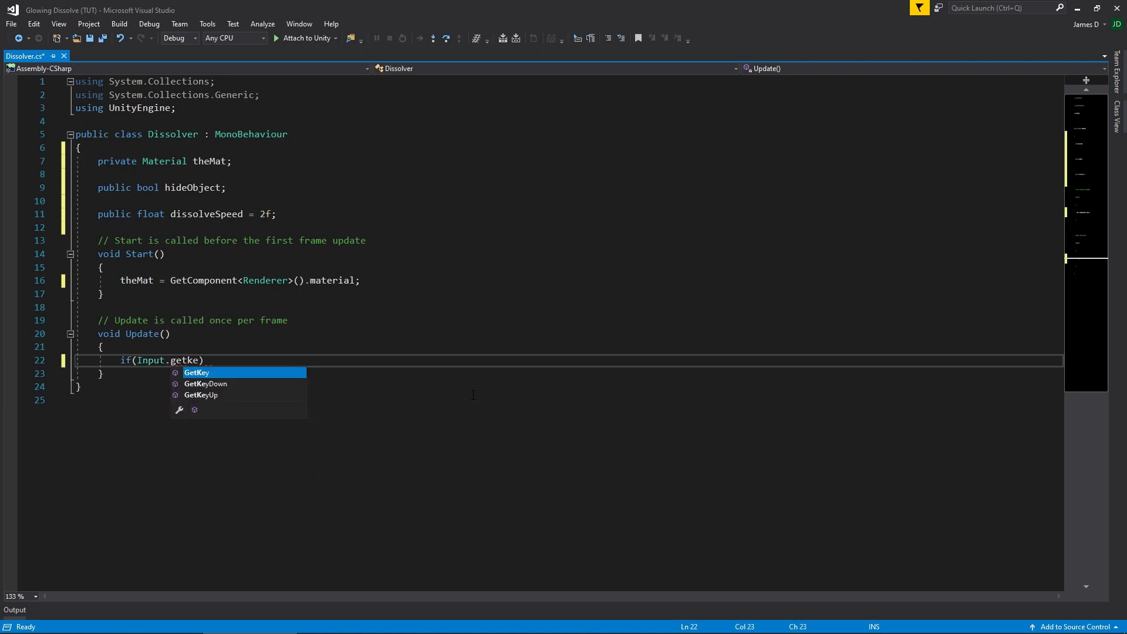
{"action": "key", "text": "Tab"}
{"action": "type", "text": "(KeyCode"}
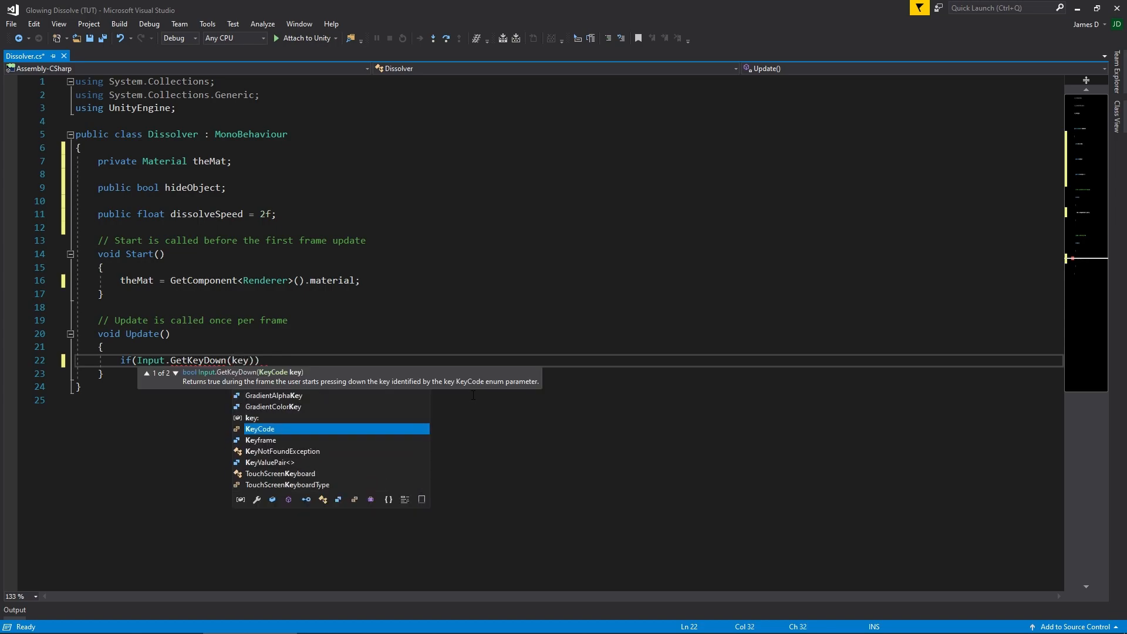
{"action": "key", "text": "Tab"}
{"action": "type", "text": ".D"}
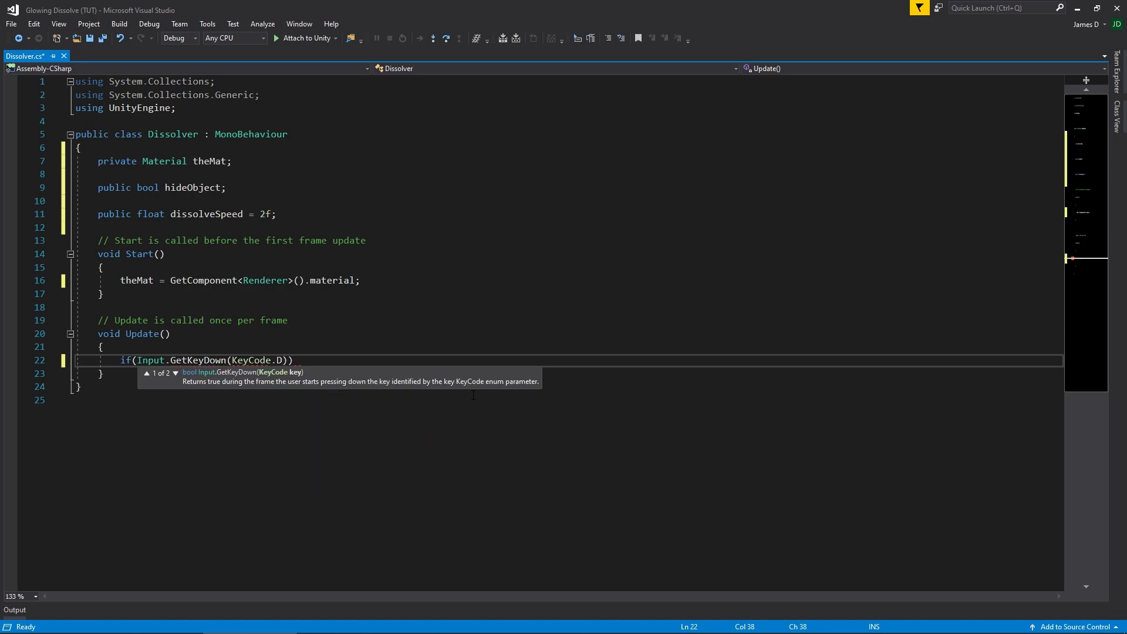
{"action": "key", "text": "End"}
{"action": "key", "text": "Return"}
{"action": "type", "text": "{"}
{"action": "key", "text": "Return"}
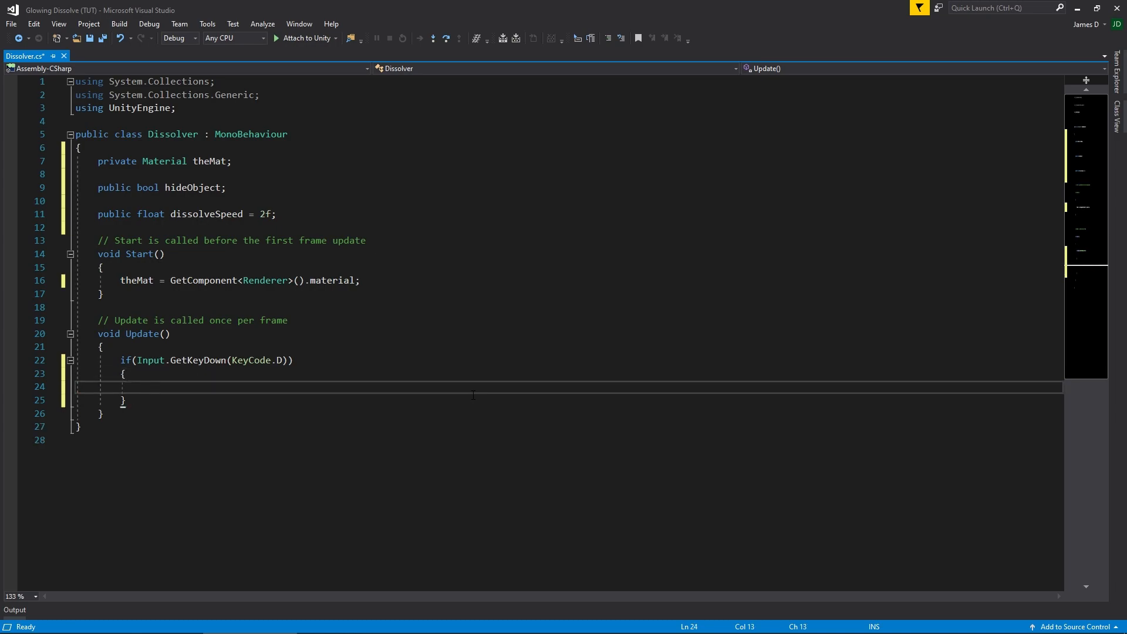
- Inside the KeyCode.D block, add hideObject = !hideObject; and insert blank lines below the block
{"action": "type", "text": "hid"}
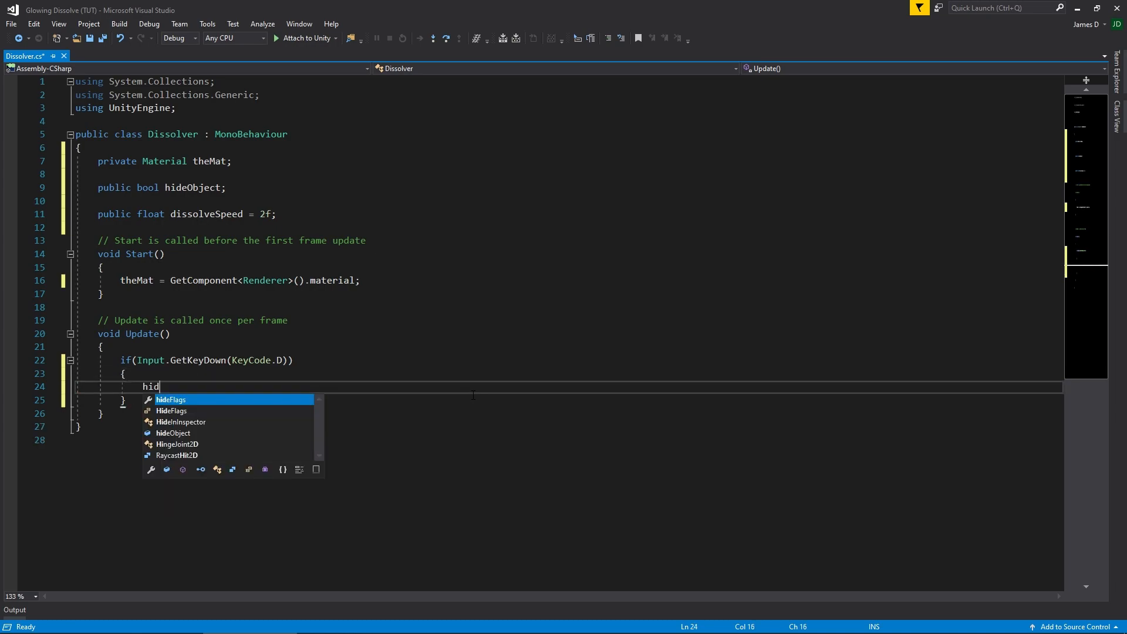
{"action": "type", "text": "eObject = !hide"}
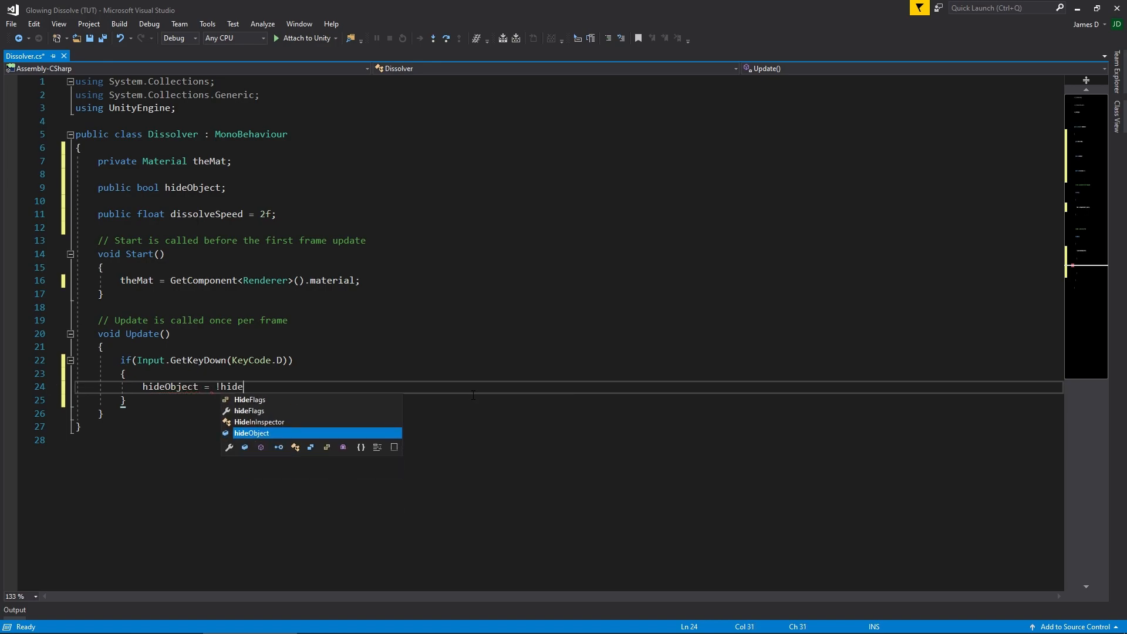
{"action": "type", "text": "Object;"}
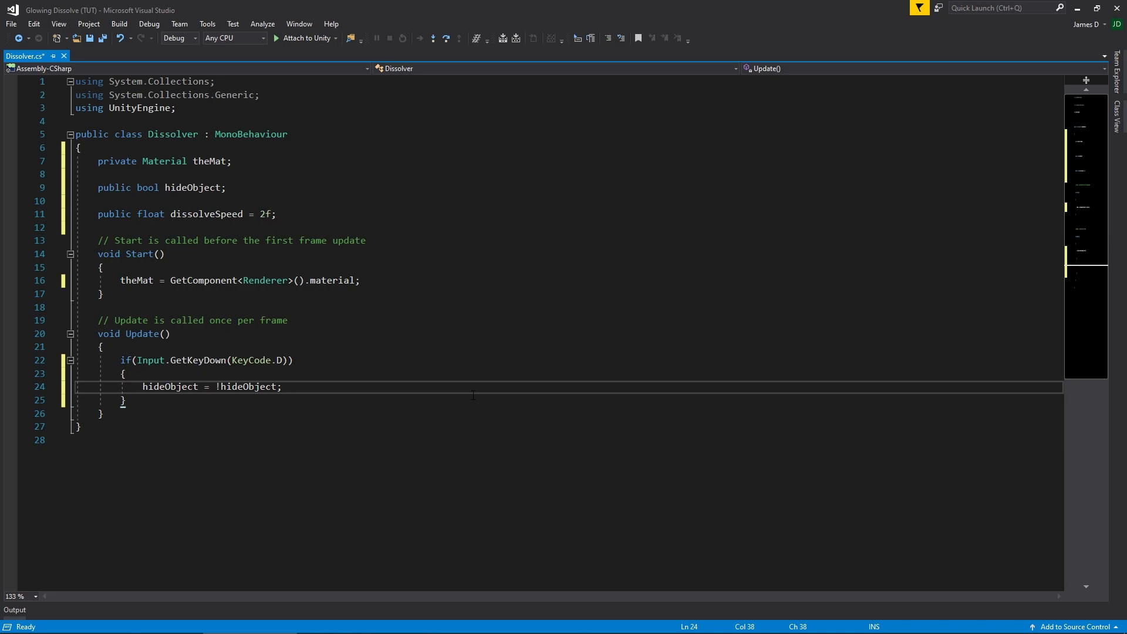
{"action": "left_click", "coordinate": [288, 402]}
{"action": "key", "text": "Return"}
{"action": "key", "text": "Return"}
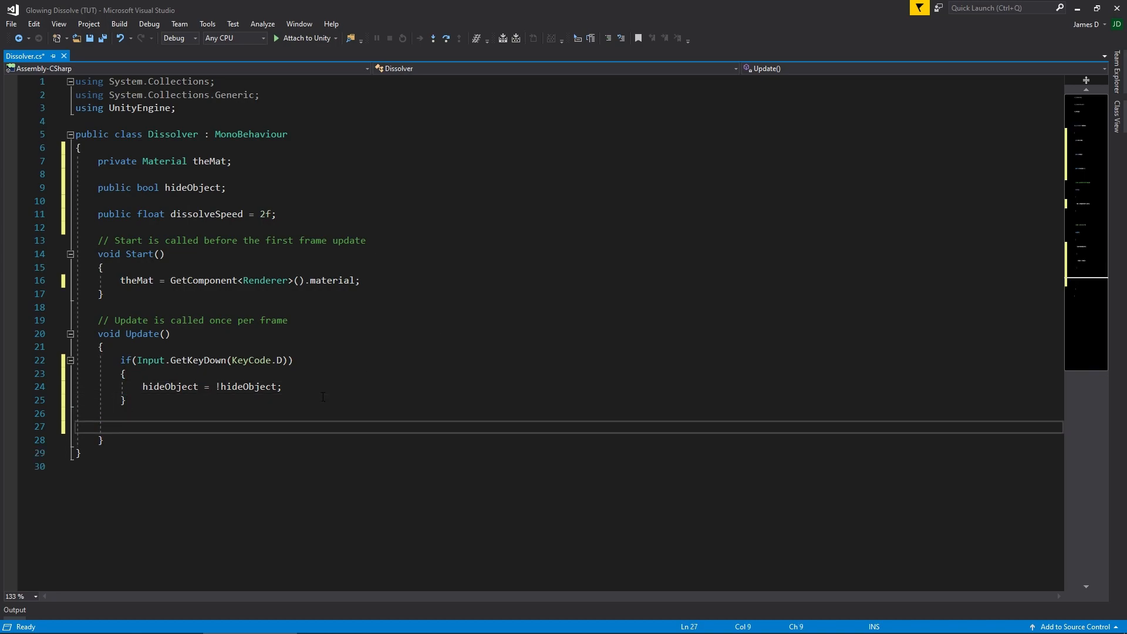
- In Update(), add an empty if block with the condition hideObject below the KeyCode.D block
{"action": "type", "text": "if"}
{"action": "key", "text": "Escape"}
{"action": "key", "text": "BackSpace"}
{"action": "key", "text": "BackSpace"}
{"action": "type", "text": "if(hide"}
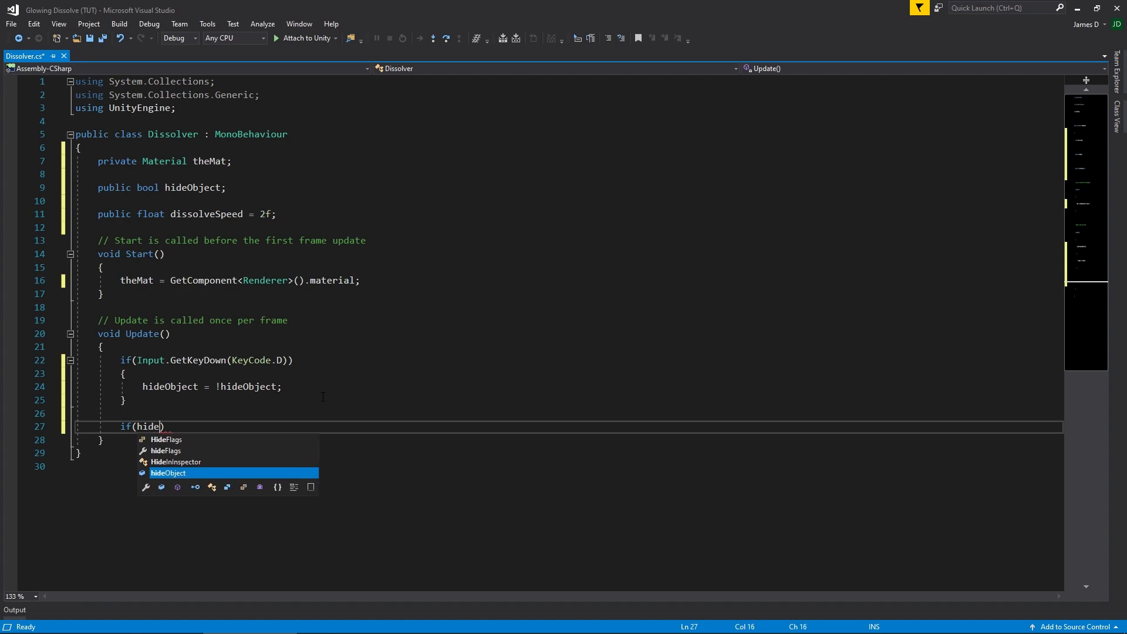
{"action": "key", "text": "Tab"}
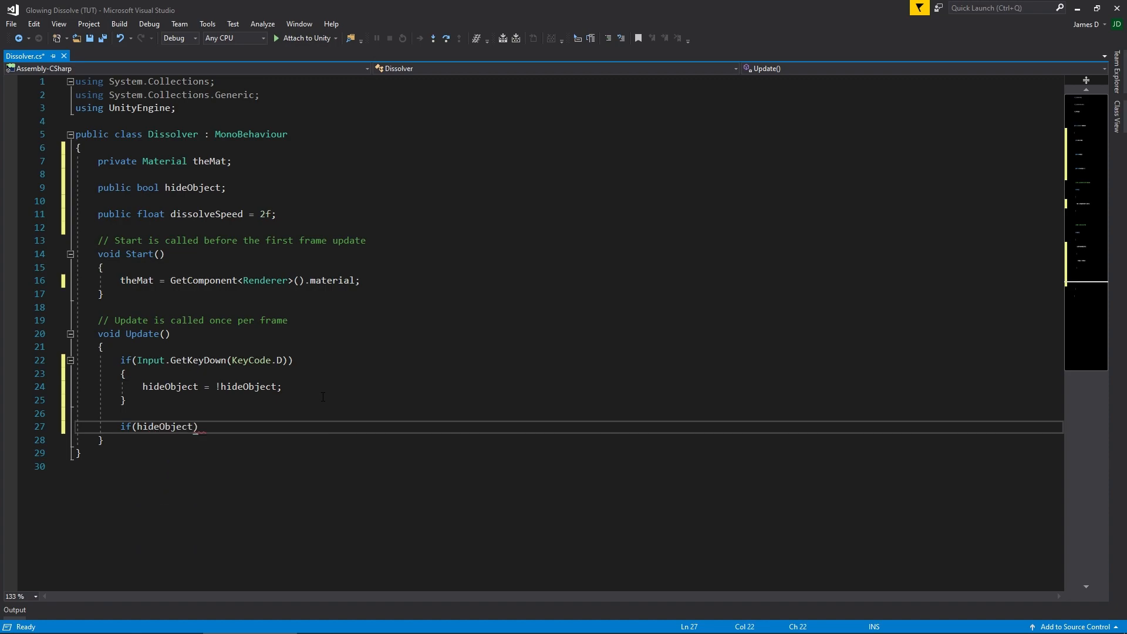
{"action": "key", "text": "Right"}
{"action": "key", "text": "Return"}
{"action": "type", "text": "{"}
{"action": "key", "text": "Return"}
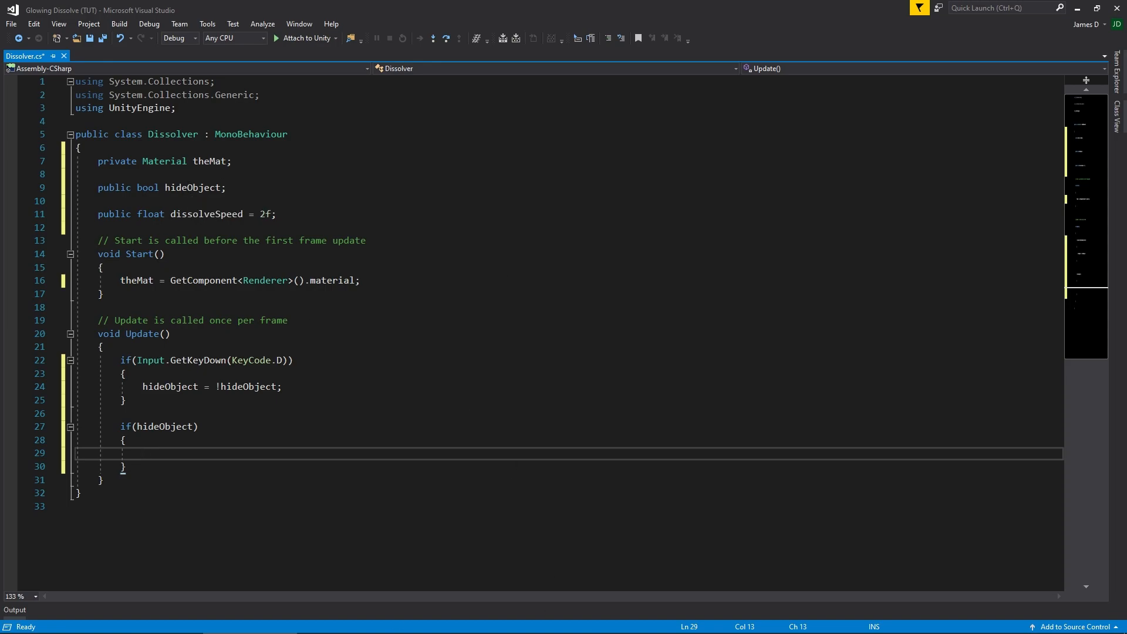
- Switch to Unity and set the Glow Dissolve 2 material's NoiseStrength to -0.11
{"action": "left_click", "coordinate": [176, 625]}
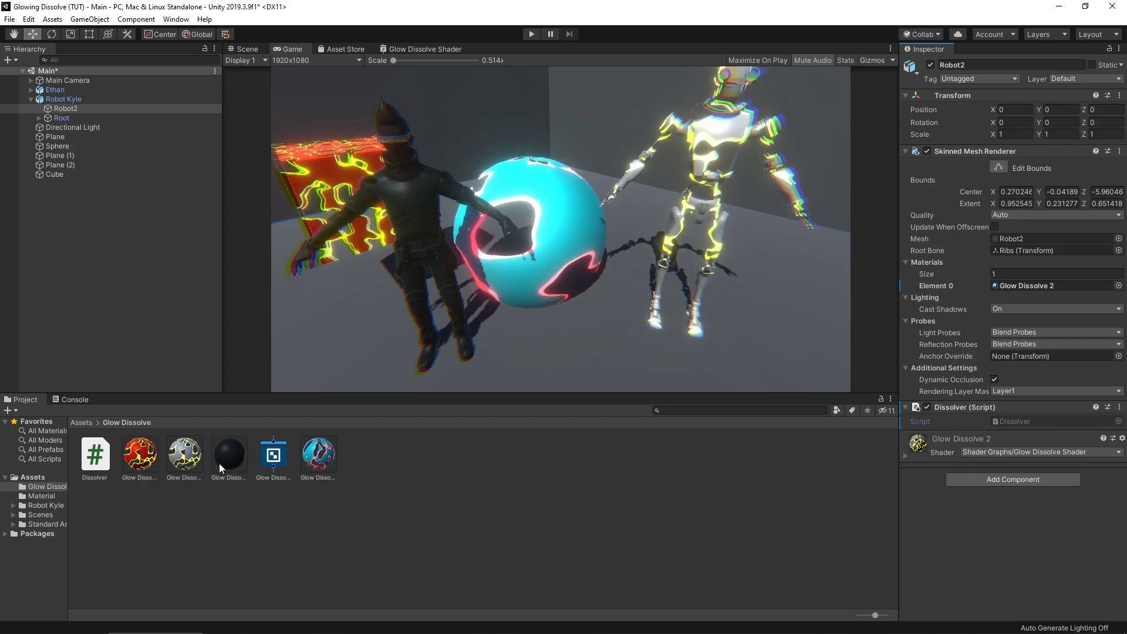
{"action": "left_click", "coordinate": [187, 460]}
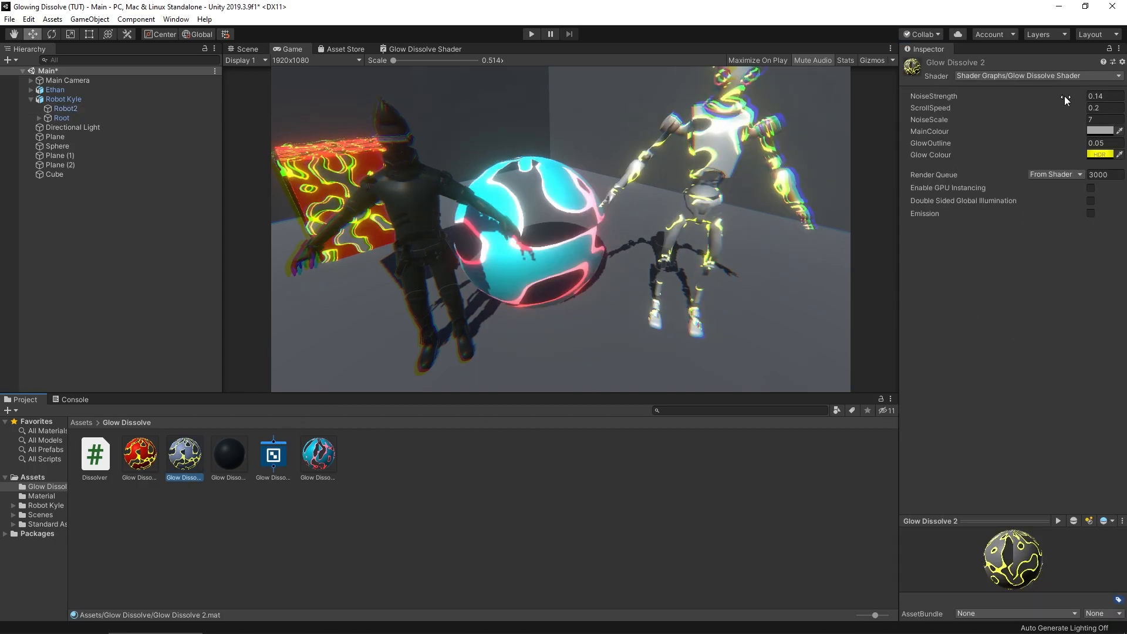
{"action": "mouse_move", "coordinate": [1065, 96]}
{"action": "left_mouse_down"}
{"action": "mouse_move", "coordinate": [1056, 96]}
{"action": "mouse_move", "coordinate": [1080, 95]}
{"action": "mouse_move", "coordinate": [1050, 95]}
{"action": "left_mouse_up"}
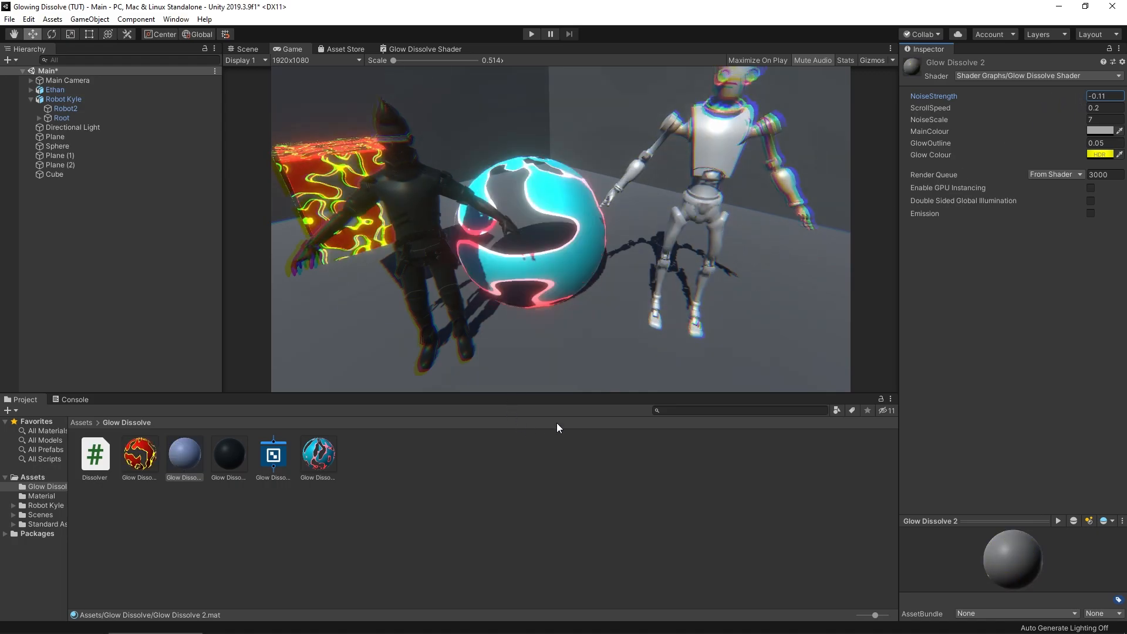
- Switch back to the Dissolver script in Visual Studio and begin a theMat.SetFloat() call inside the hideObject block
{"action": "left_click", "coordinate": [223, 628]}
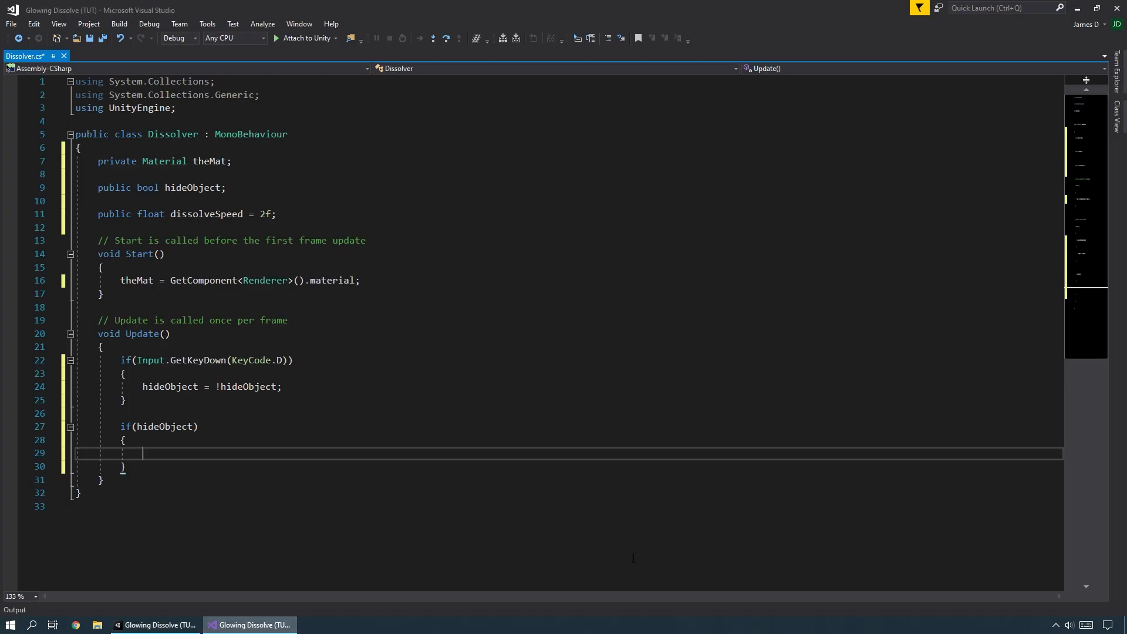
{"action": "type", "text": "theMat"}
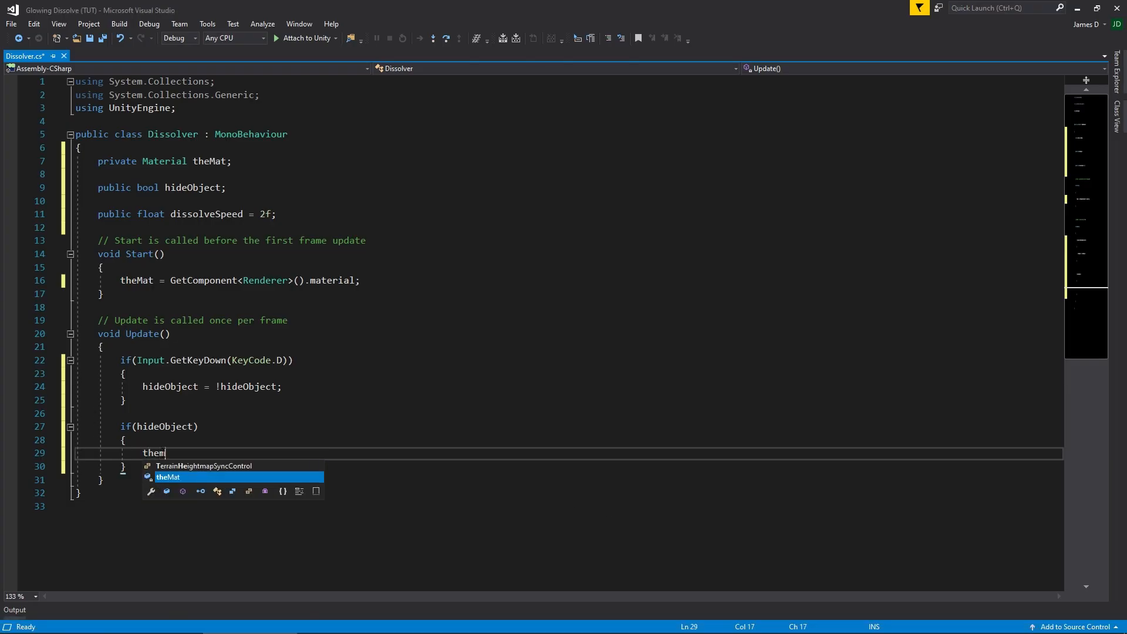
{"action": "type", "text": "."}
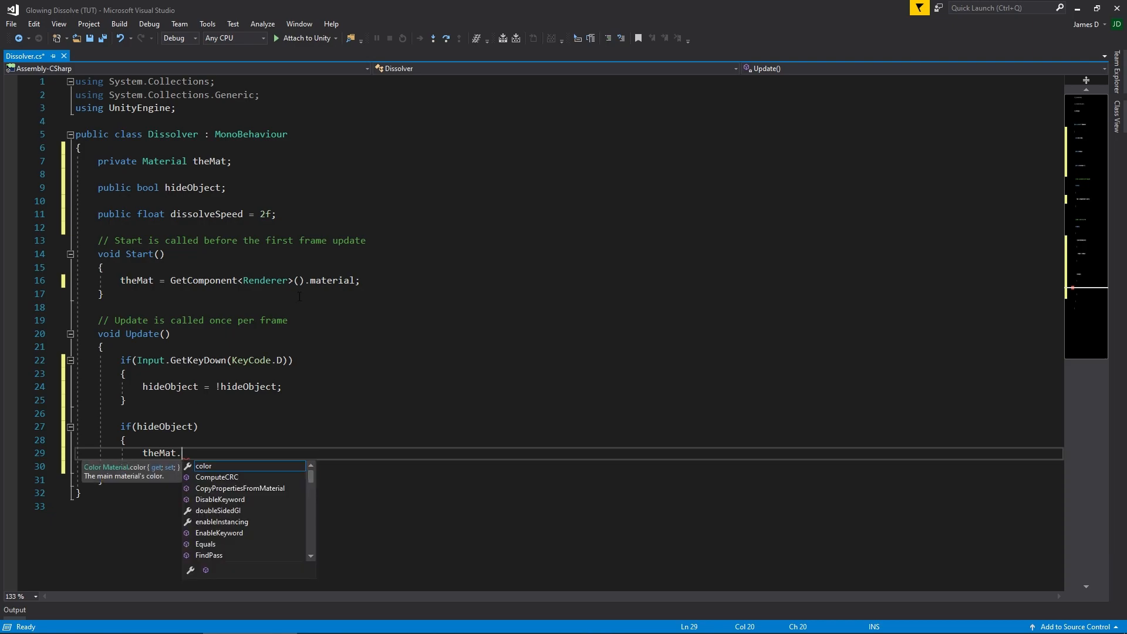
{"action": "left_click", "coordinate": [253, 627]}
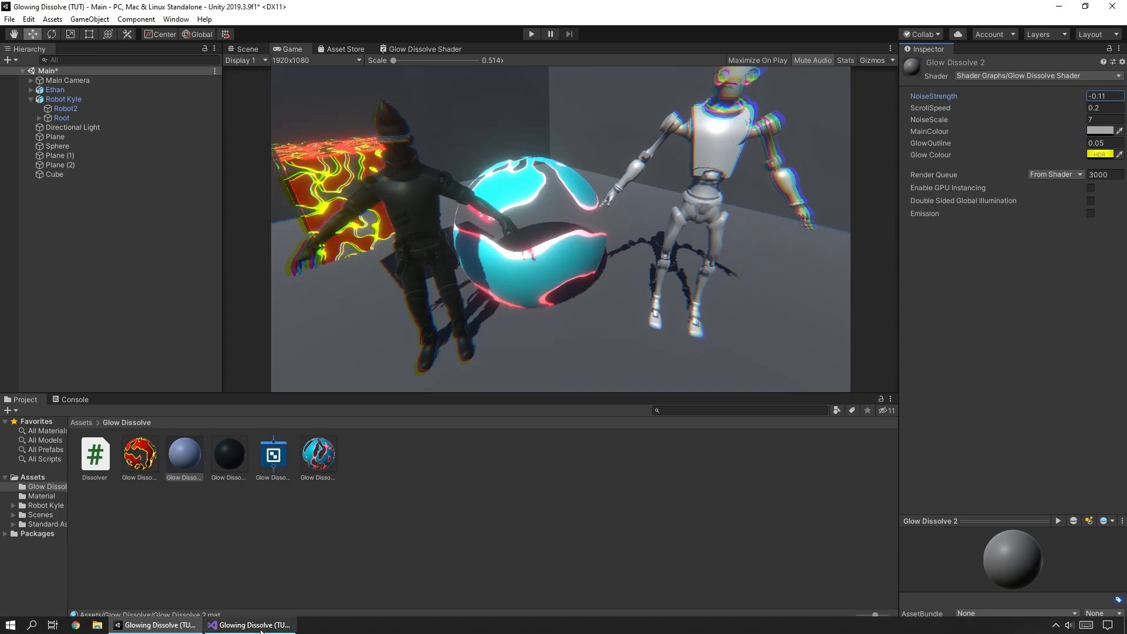
{"action": "left_click", "coordinate": [276, 627]}
{"action": "type", "text": "SetFloat"}
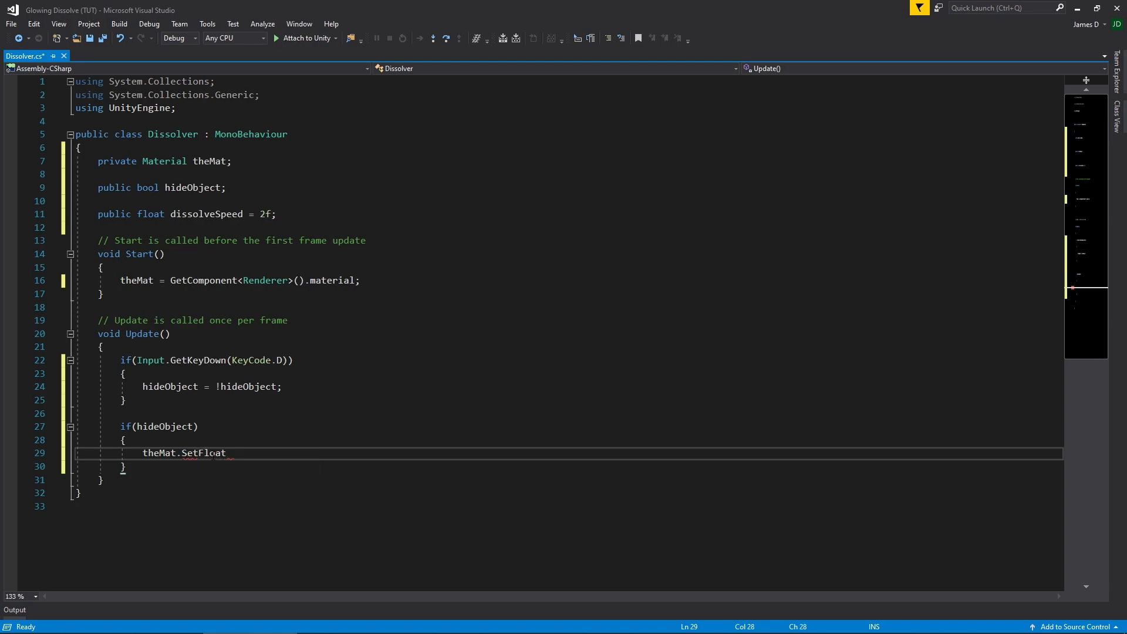
{"action": "type", "text": "("}
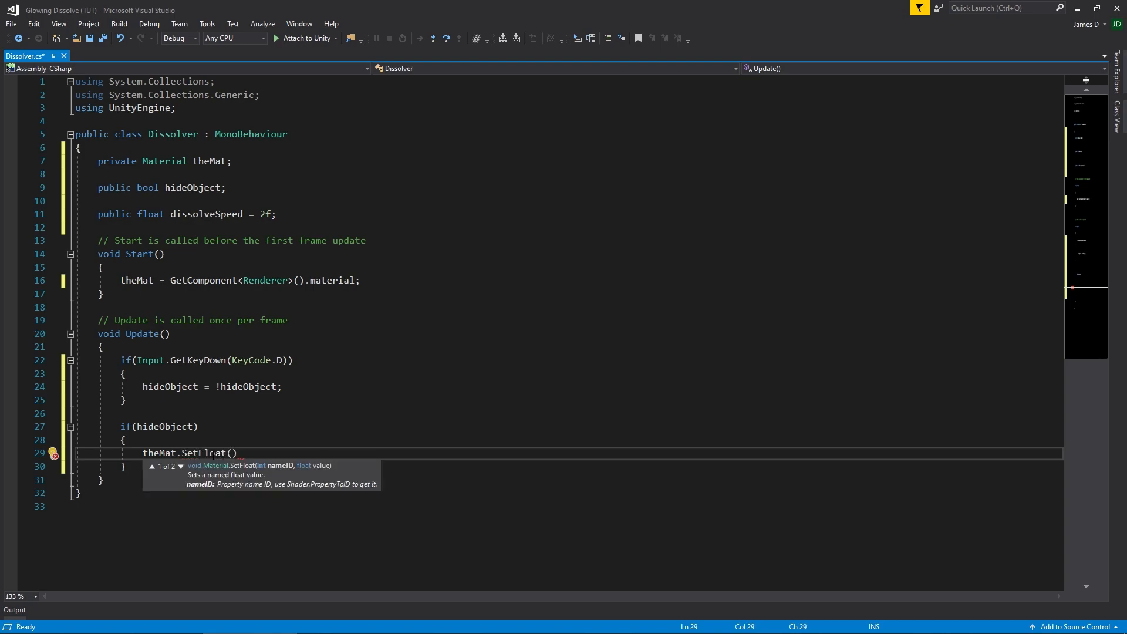
- Complete the call as theMat.SetFloat("NoiseStrength", 1f); and save the Dissolver script
{"action": "type", "text": "\"NoiseStrength"}
{"action": "left_click", "coordinate": [188, 628]}
{"action": "left_click", "coordinate": [234, 631]}
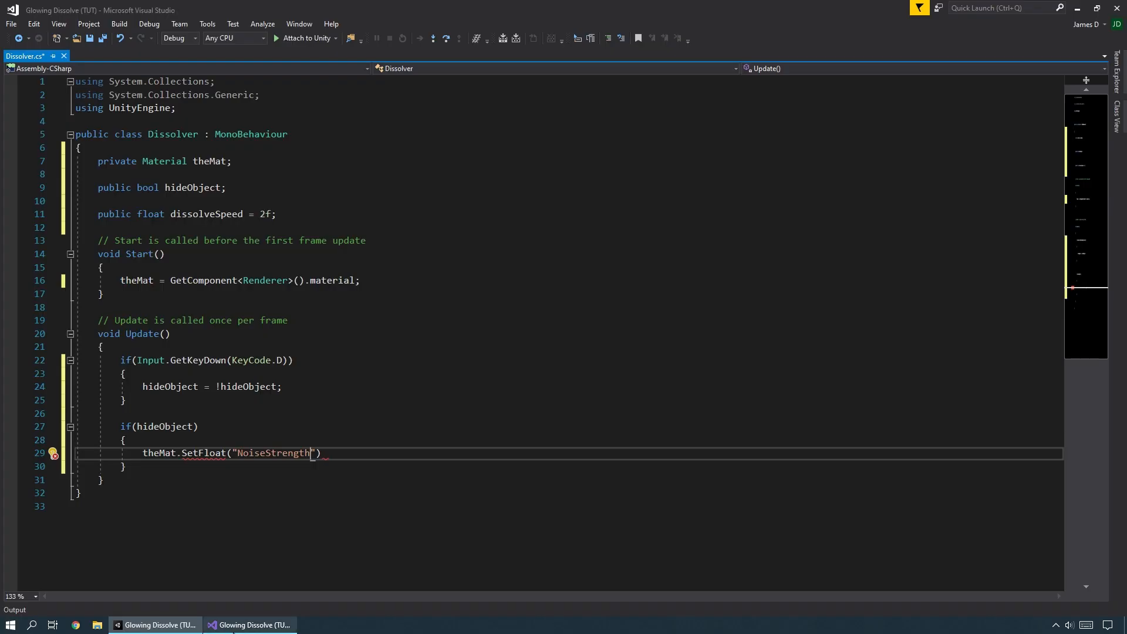
{"action": "key", "text": "Right"}
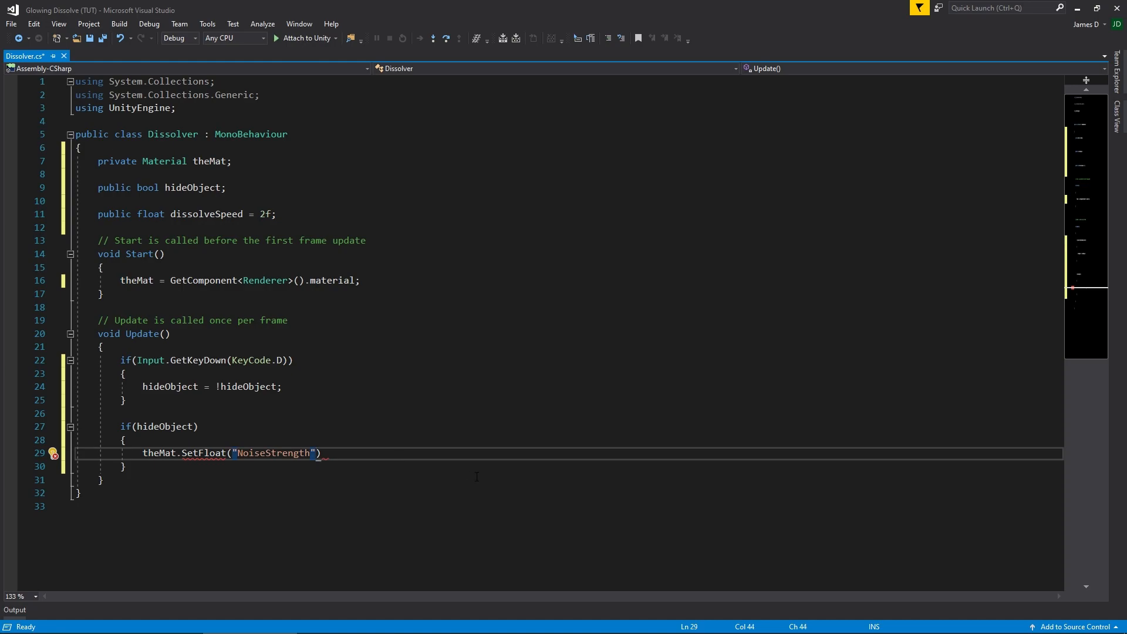
{"action": "type", "text": ", "}
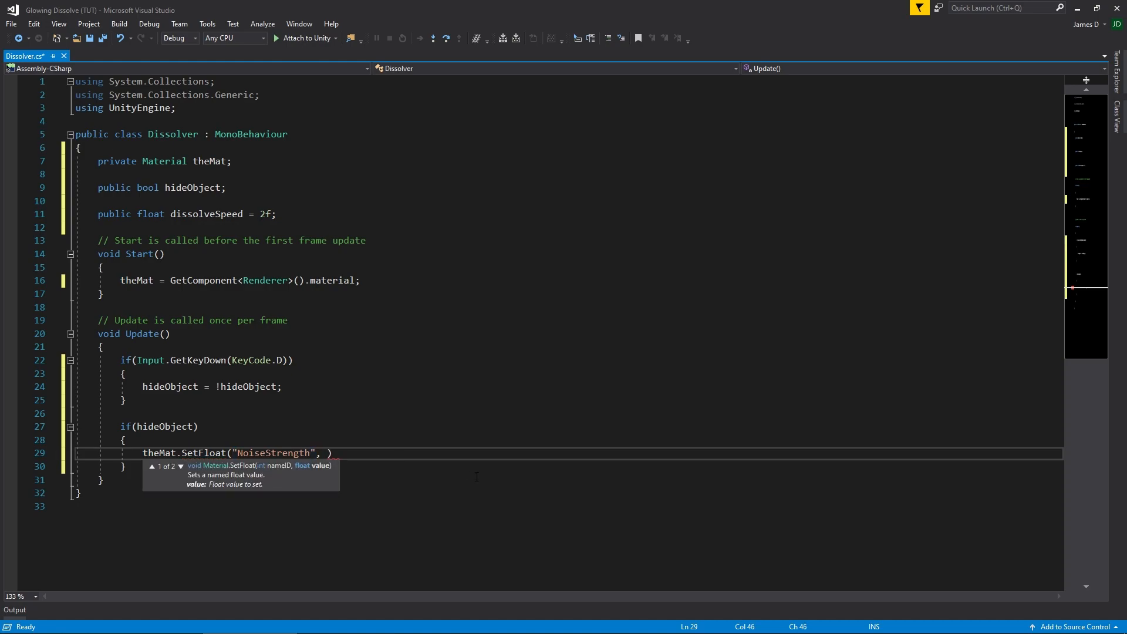
{"action": "type", "text": "1f);"}
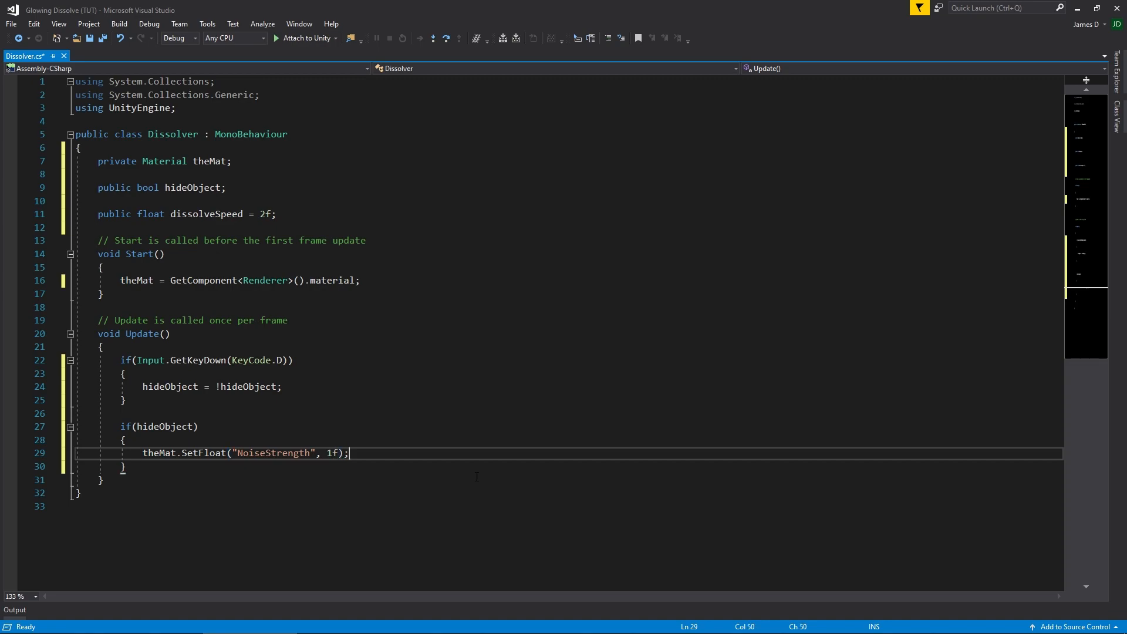
{"action": "key", "text": "ctrl+s"}
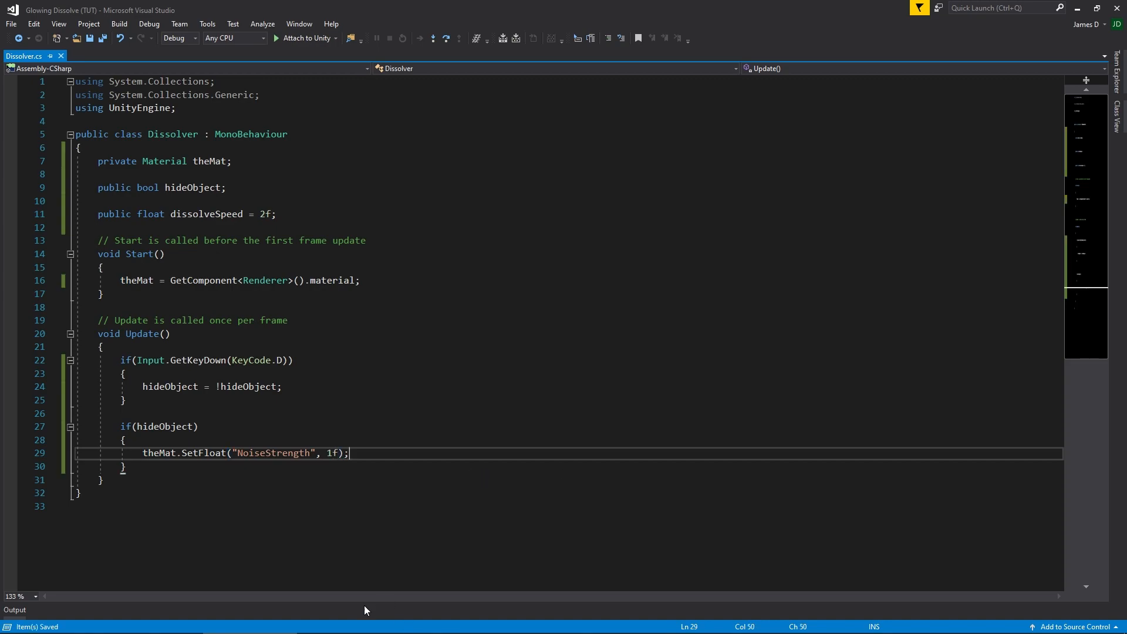
- Switch to Unity, run the scene with Robot2 selected to test toggling Hide Object, and stop playing
{"action": "left_click", "coordinate": [246, 626]}
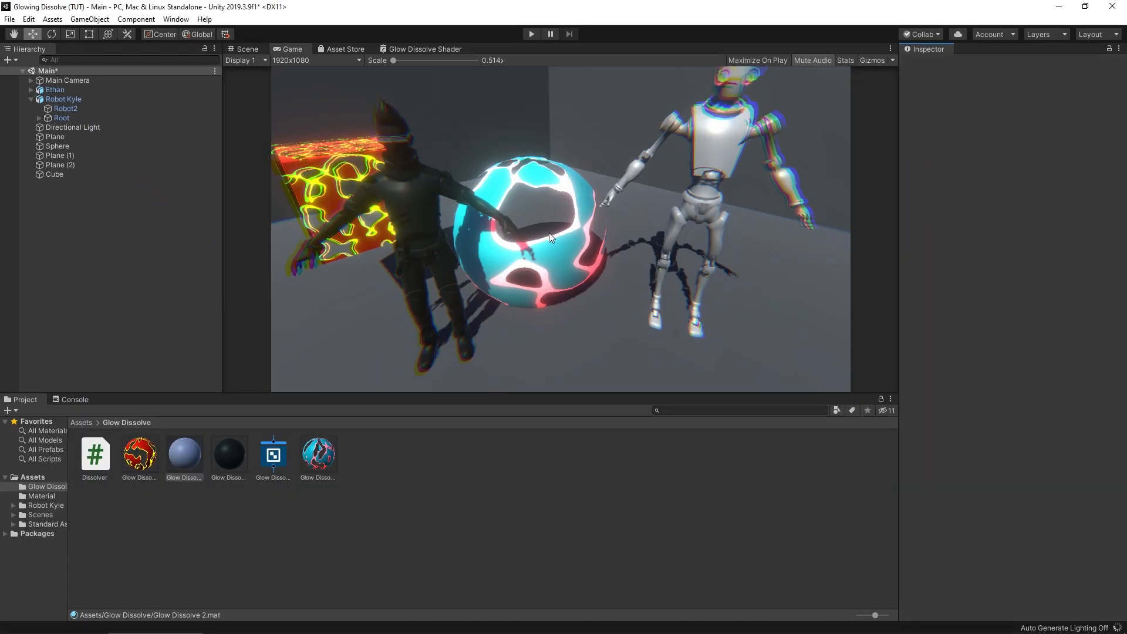
{"action": "left_click", "coordinate": [66, 108]}
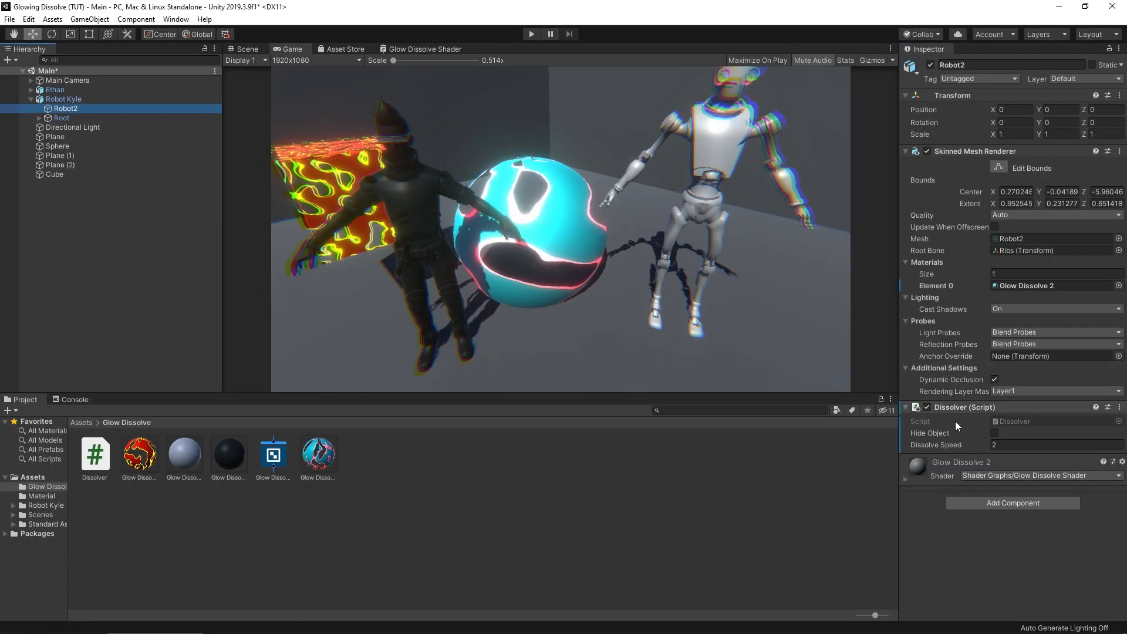
{"action": "left_click", "coordinate": [531, 34]}
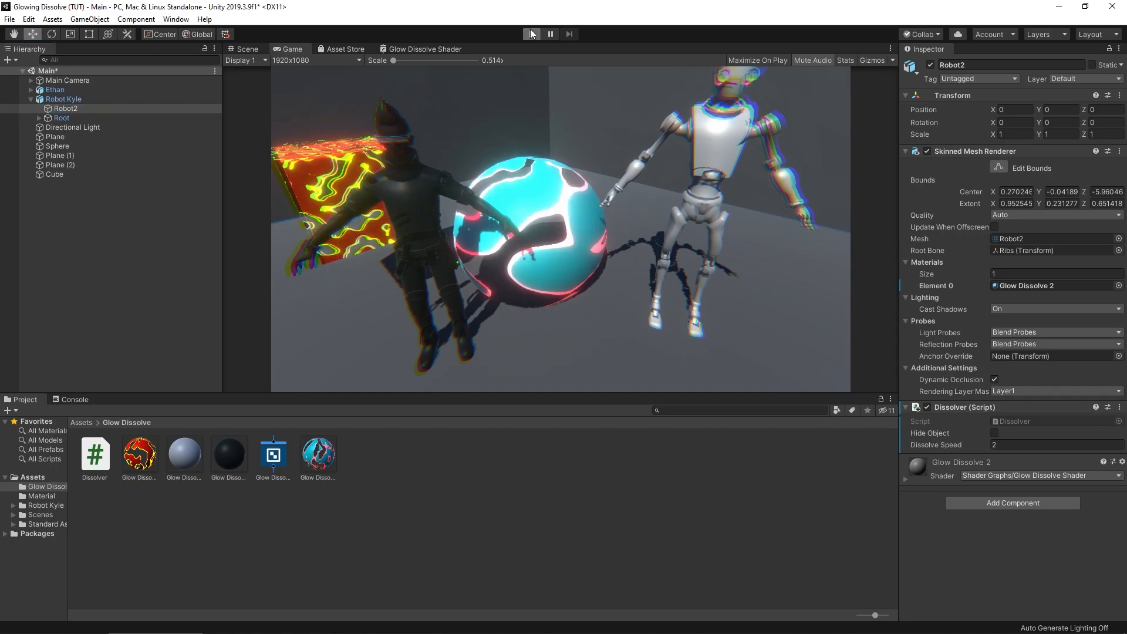
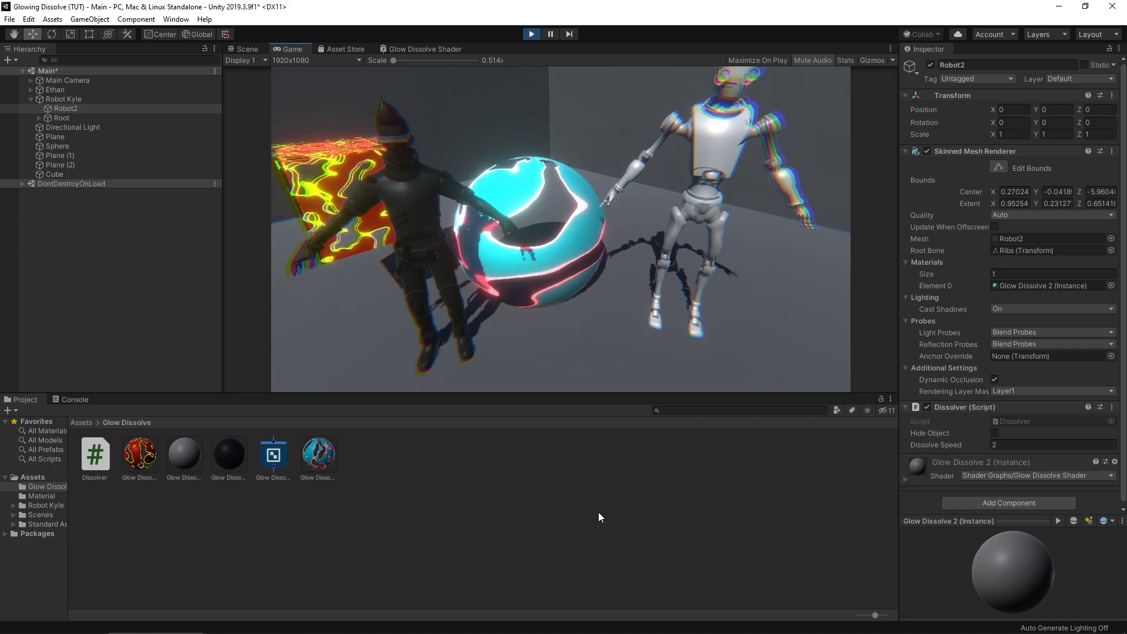
{"action": "left_click", "coordinate": [676, 295]}
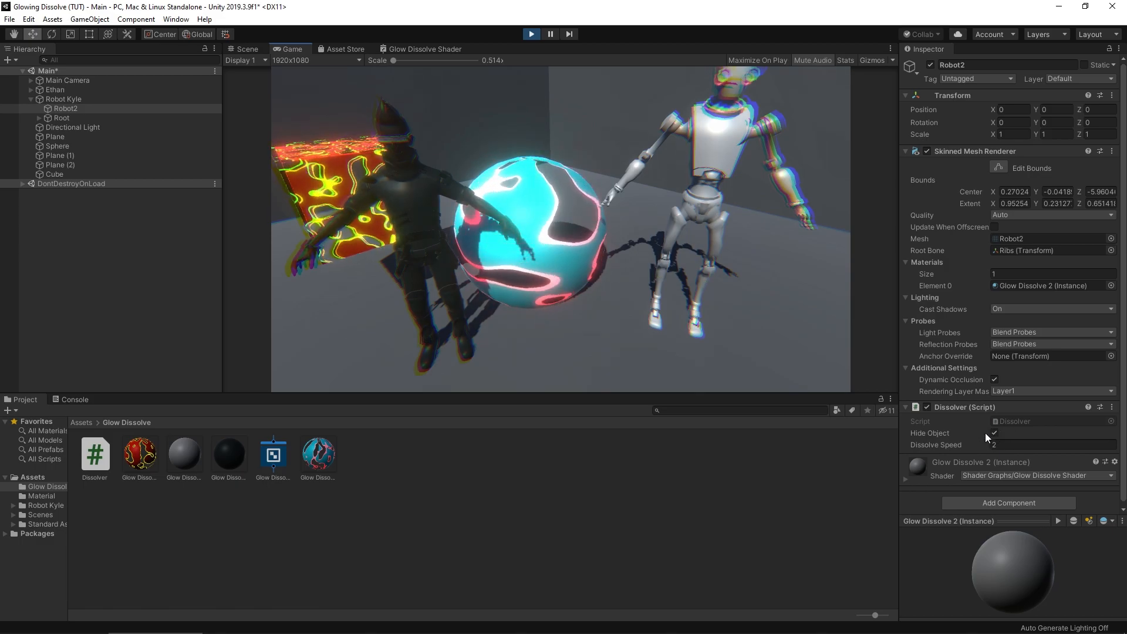
{"action": "left_click", "coordinate": [534, 34]}
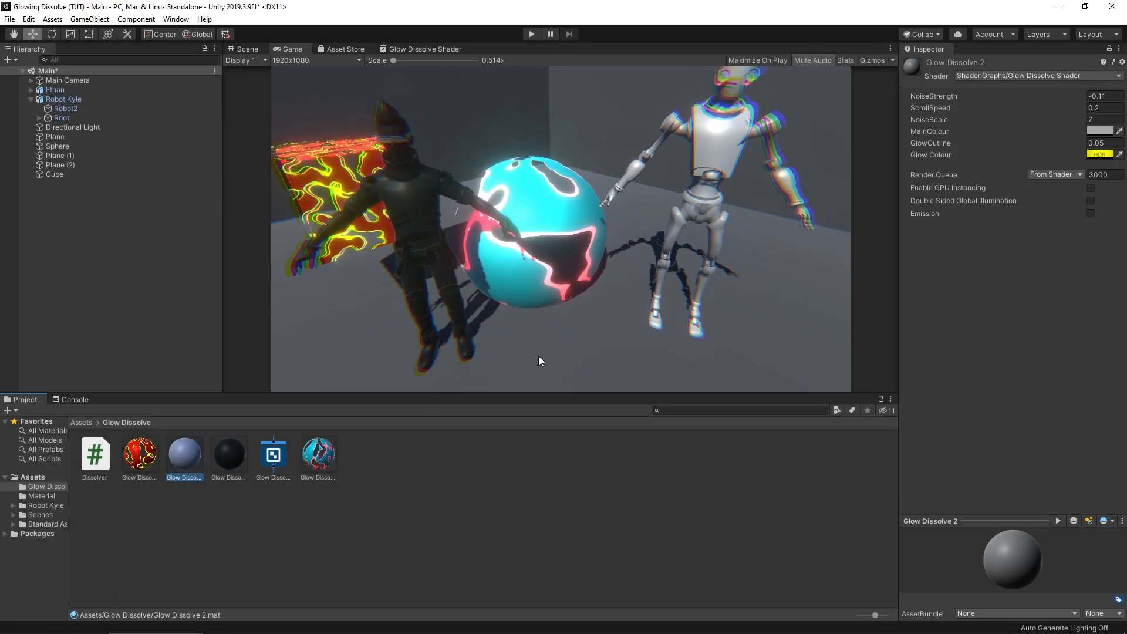
- Set the Glow Dissolve 2 material's NoiseStrength to 0.35 and play-test the scene again, checking the console and Robot2's Dissolver component
{"action": "left_click_drag", "start_coordinate": [1051, 92], "coordinate": [1062, 93]}
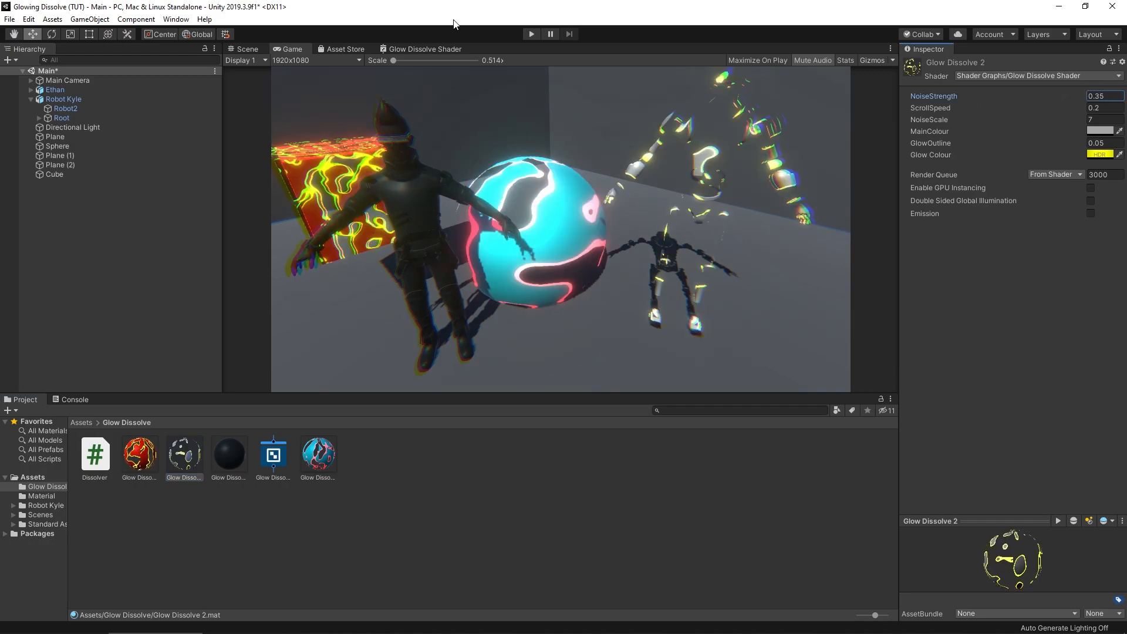
{"action": "left_click", "coordinate": [531, 34]}
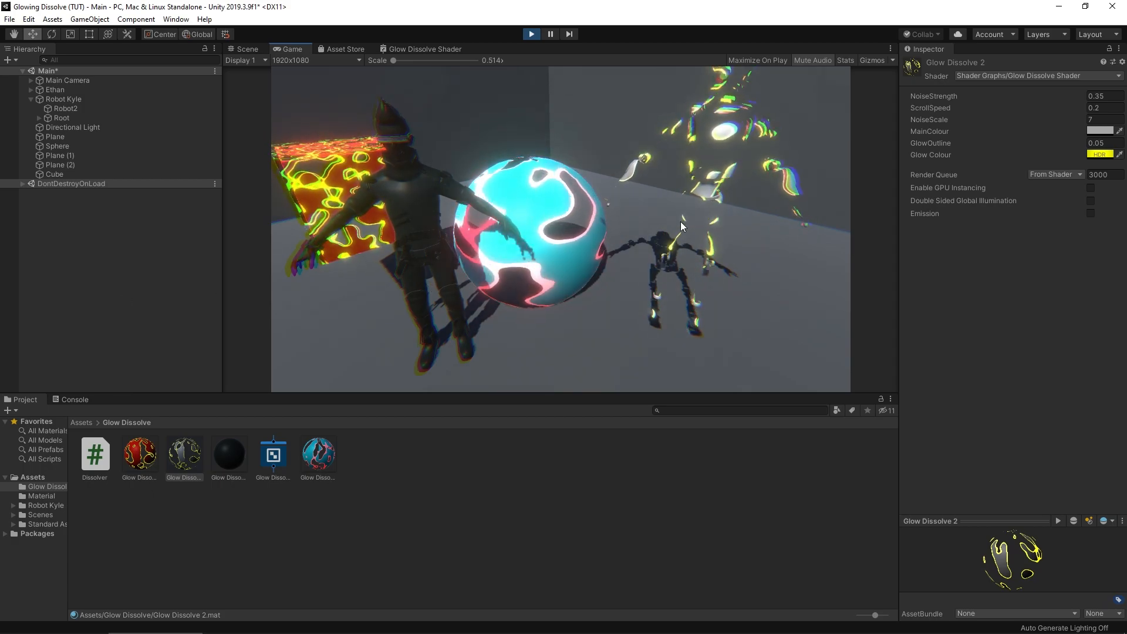
{"action": "left_click", "coordinate": [72, 399]}
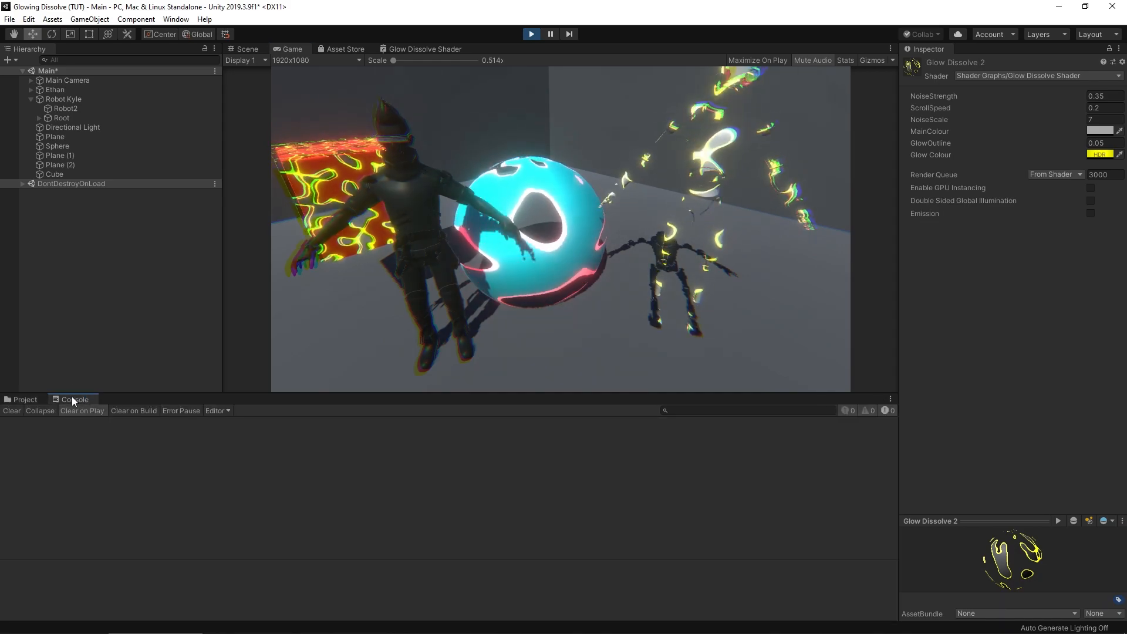
{"action": "left_click", "coordinate": [20, 399]}
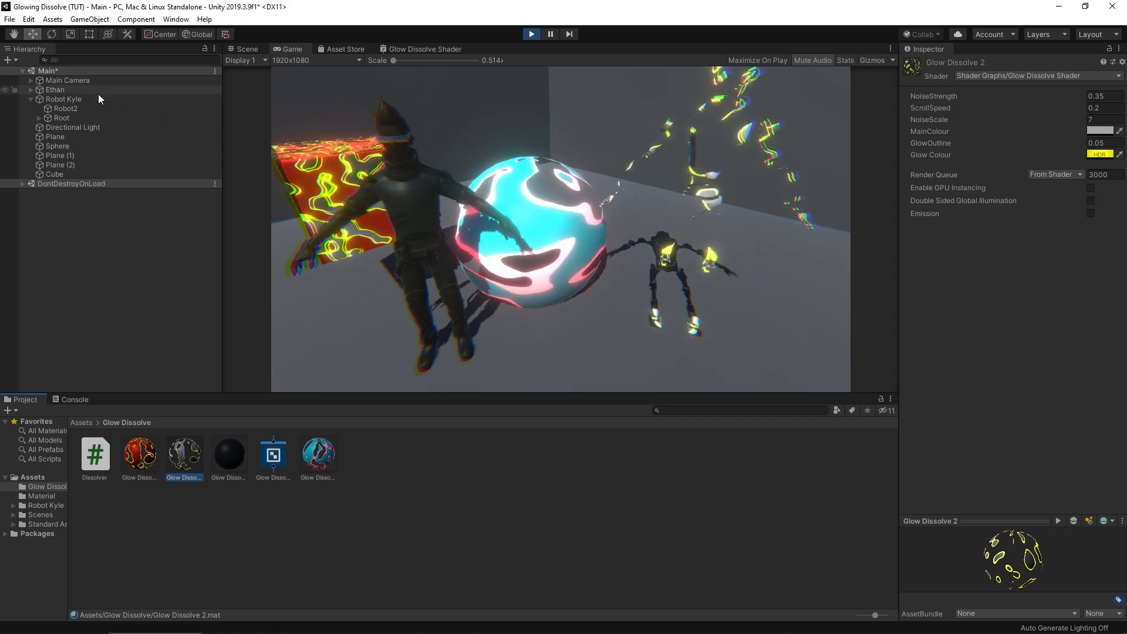
{"action": "left_click", "coordinate": [82, 107]}
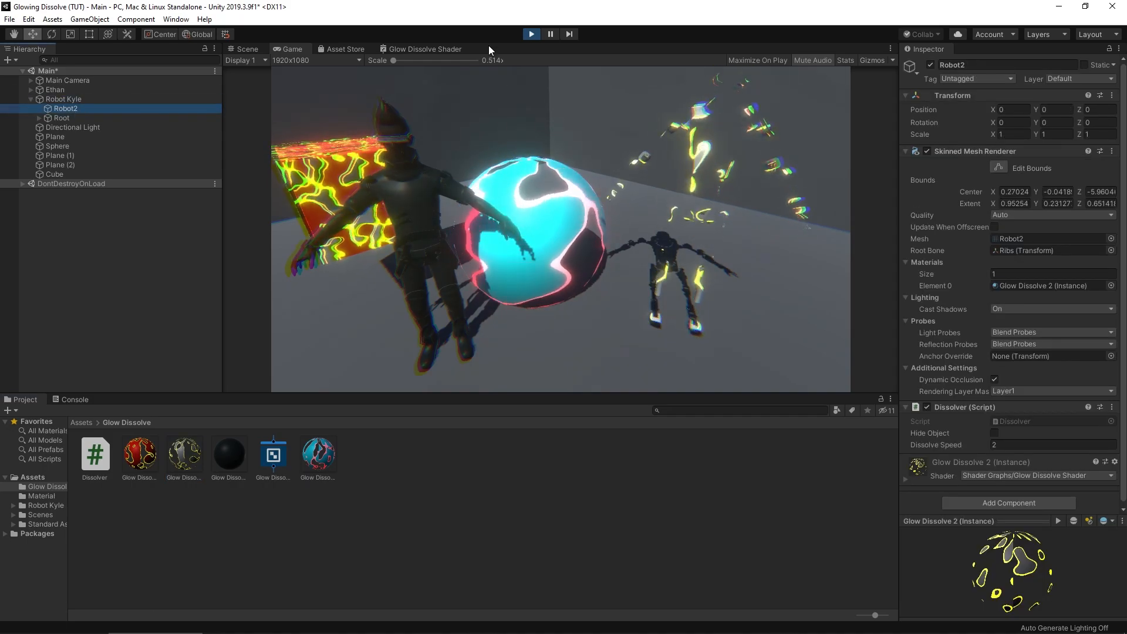
{"action": "left_click", "coordinate": [531, 34]}
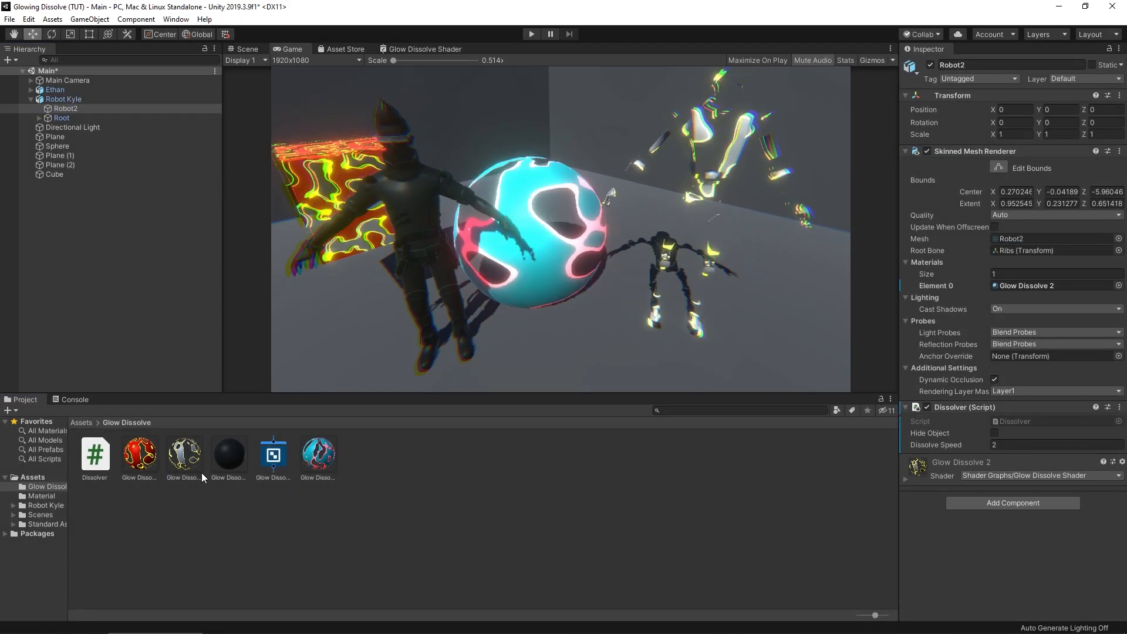
- Examine the Glow Dissolve Shader's property reference names and the Glow Dissolve 2 material, and bring up the shader graph
{"action": "left_click", "coordinate": [274, 455]}
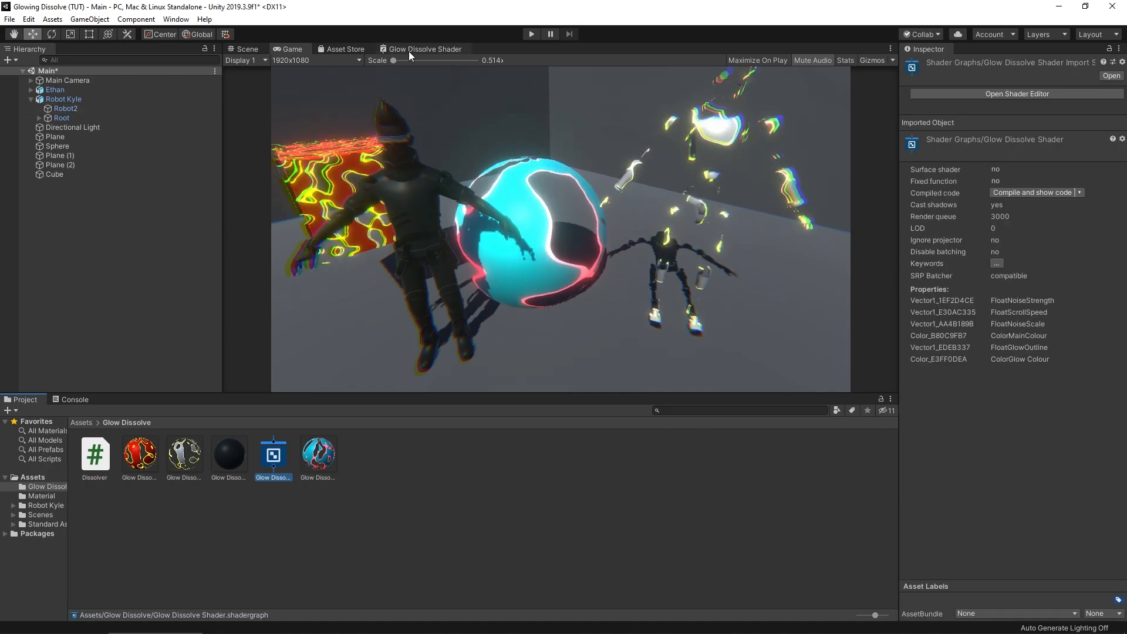
{"action": "left_click", "coordinate": [185, 455]}
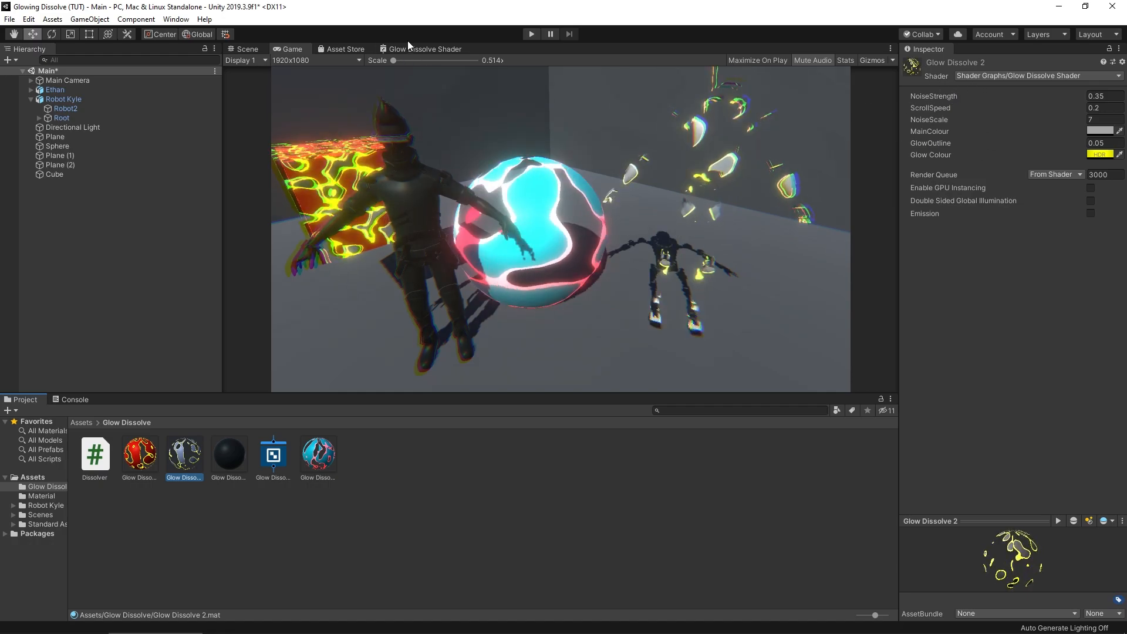
{"action": "left_click", "coordinate": [418, 48]}
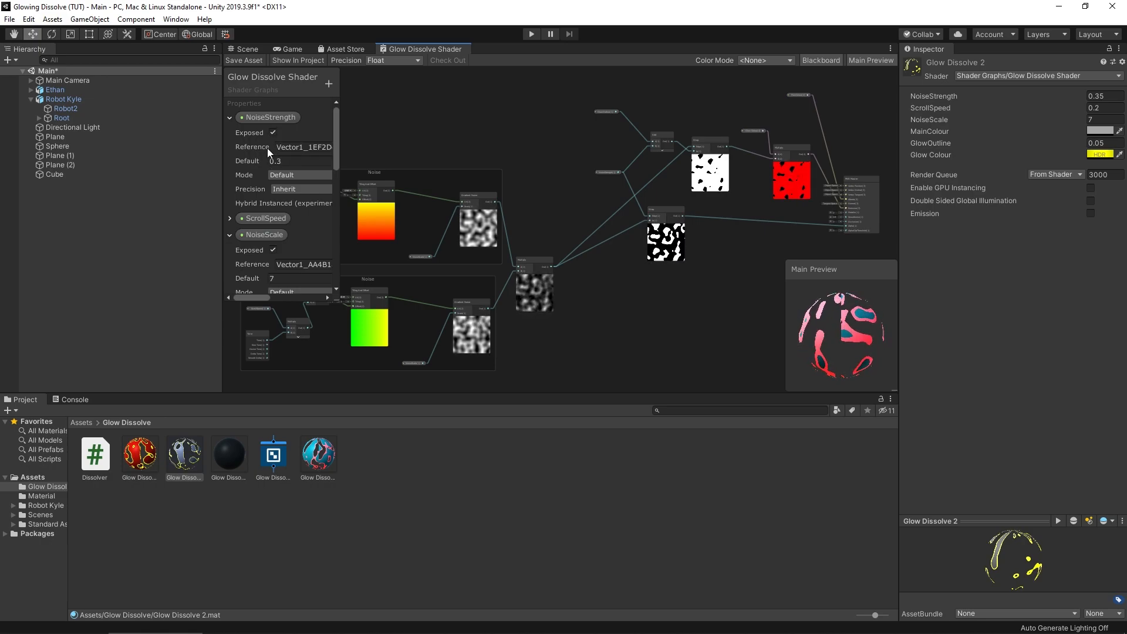
- Set the NoiseStrength property's reference name to _NoiseStrength, save the Glow Dissolve Shader, and return to the scene view
{"action": "double_click", "coordinate": [288, 146]}
{"action": "left_click", "coordinate": [310, 147]}
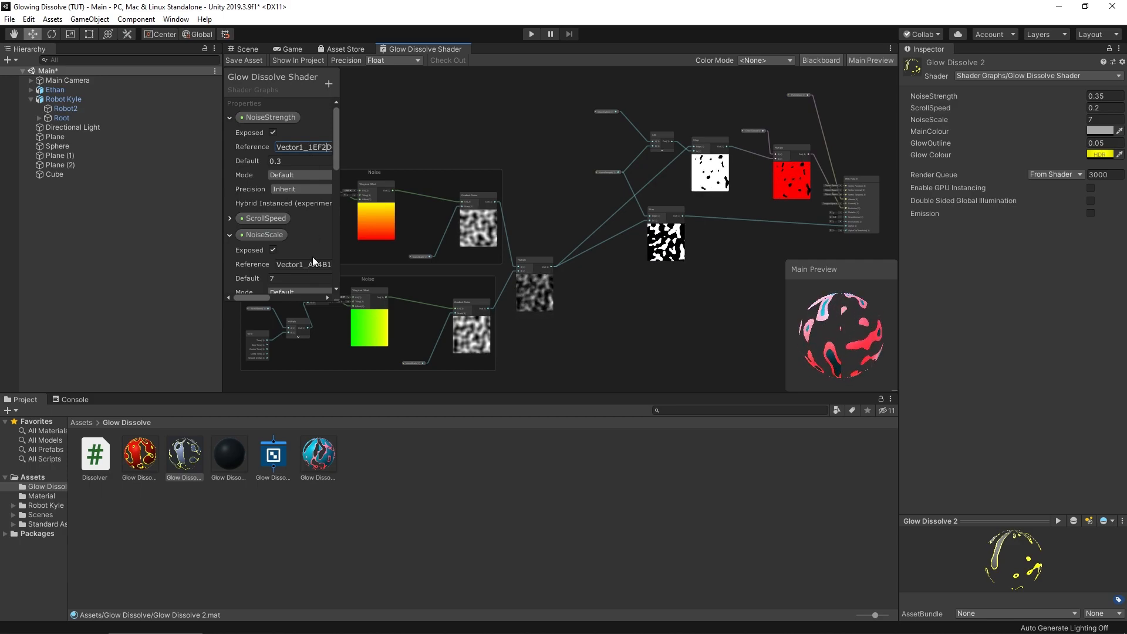
{"action": "left_click_drag", "start_coordinate": [263, 297], "coordinate": [271, 299]}
{"action": "left_click", "coordinate": [254, 149]}
{"action": "left_click_drag", "start_coordinate": [329, 147], "coordinate": [245, 143]}
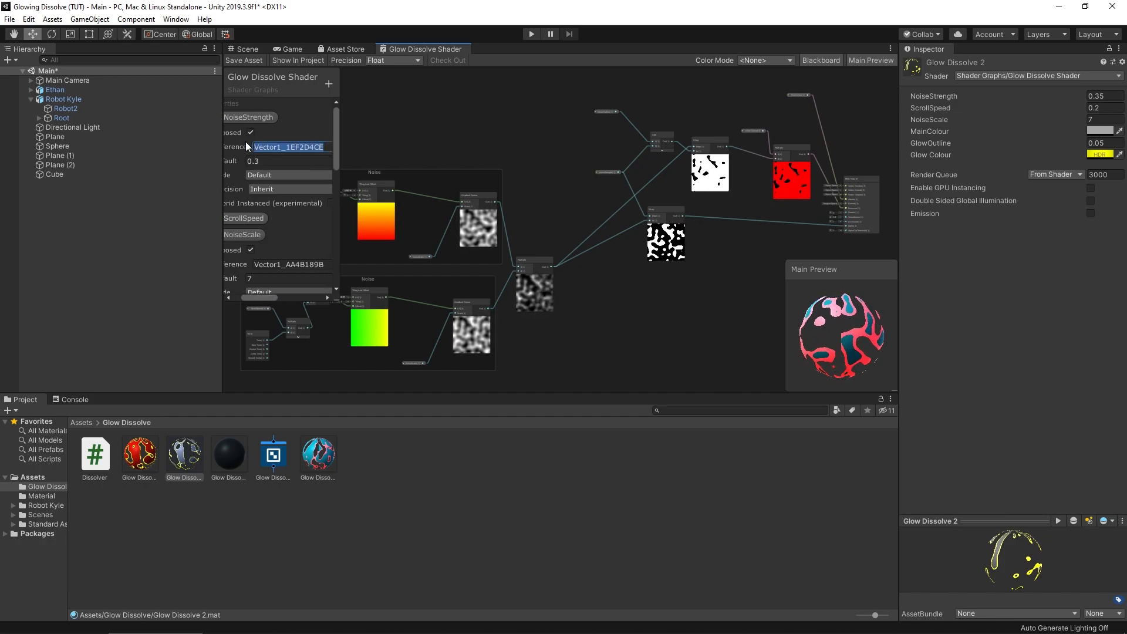
{"action": "key", "text": "BackSpace"}
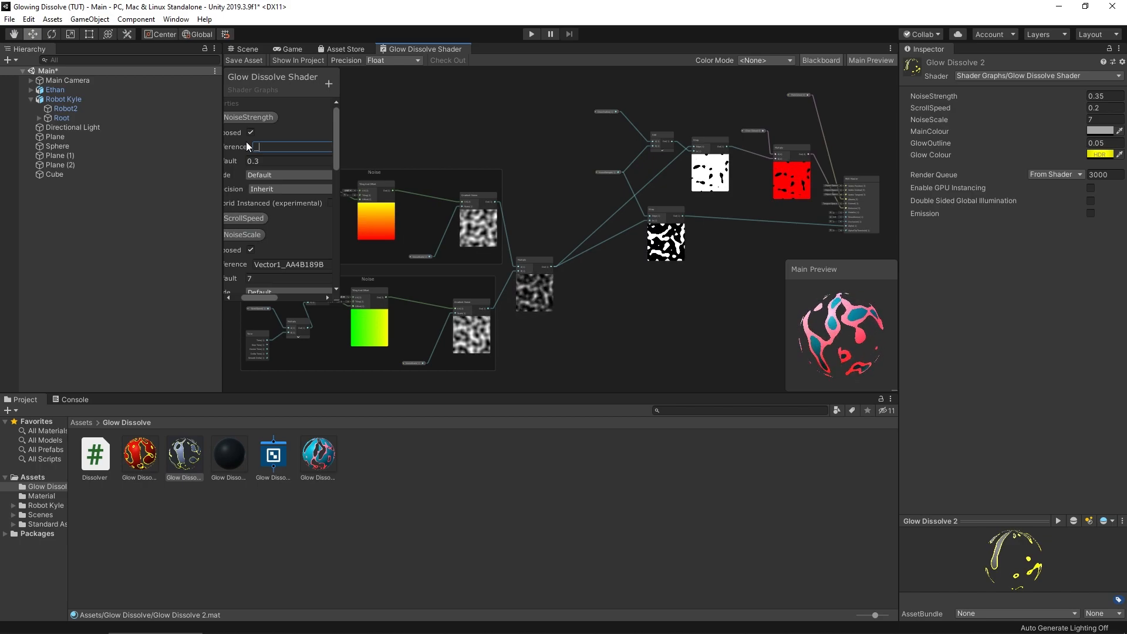
{"action": "type", "text": "_Noise"}
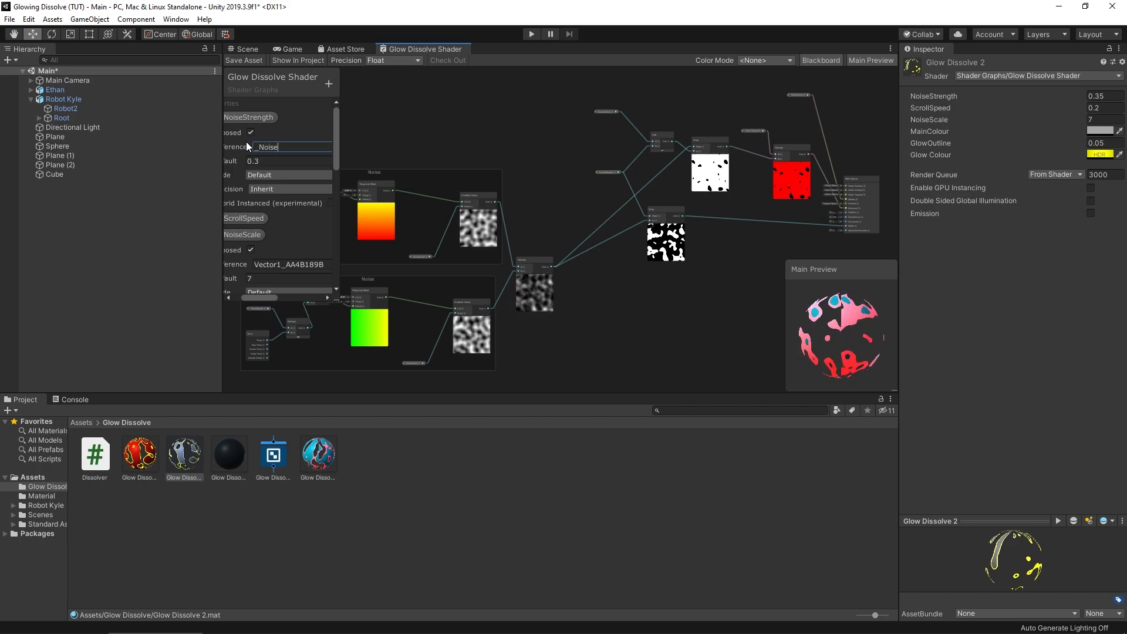
{"action": "type", "text": "Strength"}
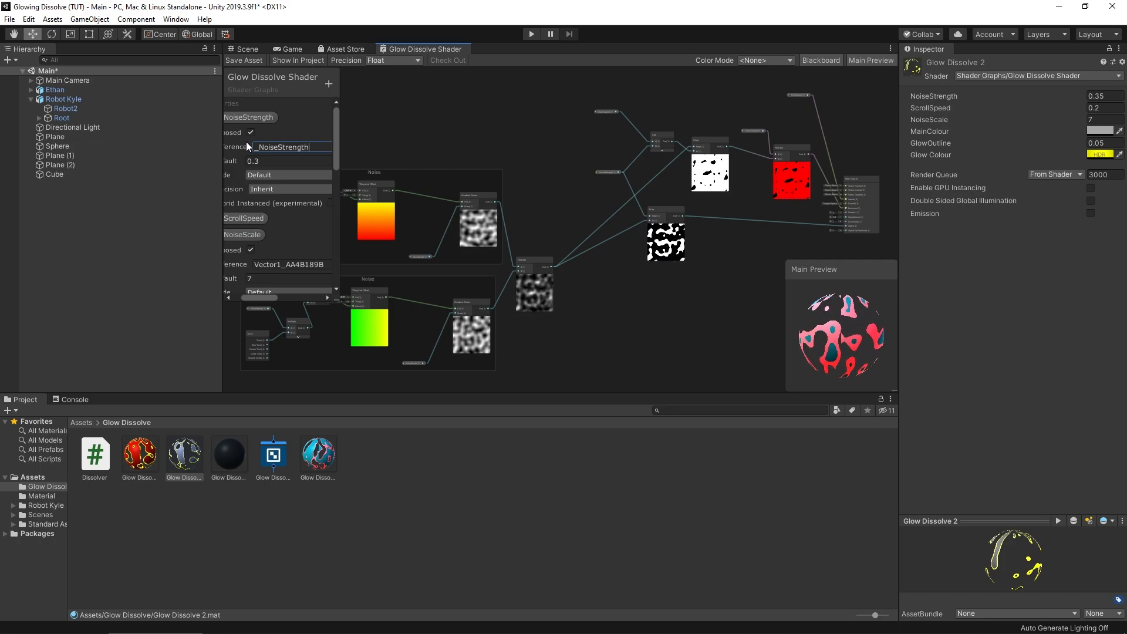
{"action": "key", "text": "Return"}
{"action": "left_click", "coordinate": [246, 61]}
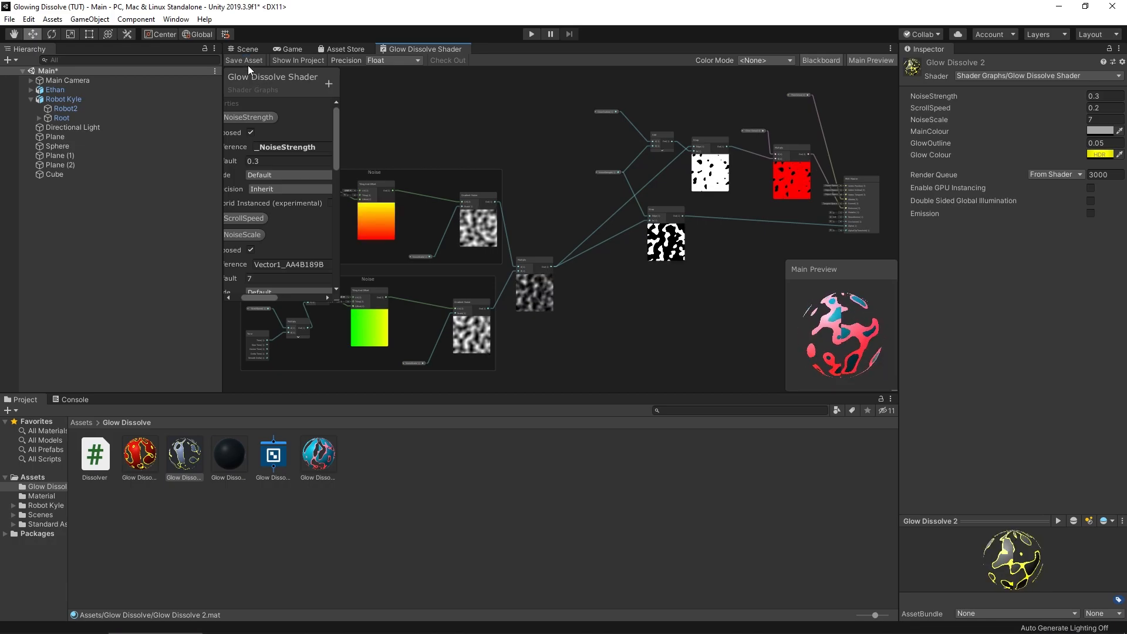
{"action": "left_click", "coordinate": [245, 49]}
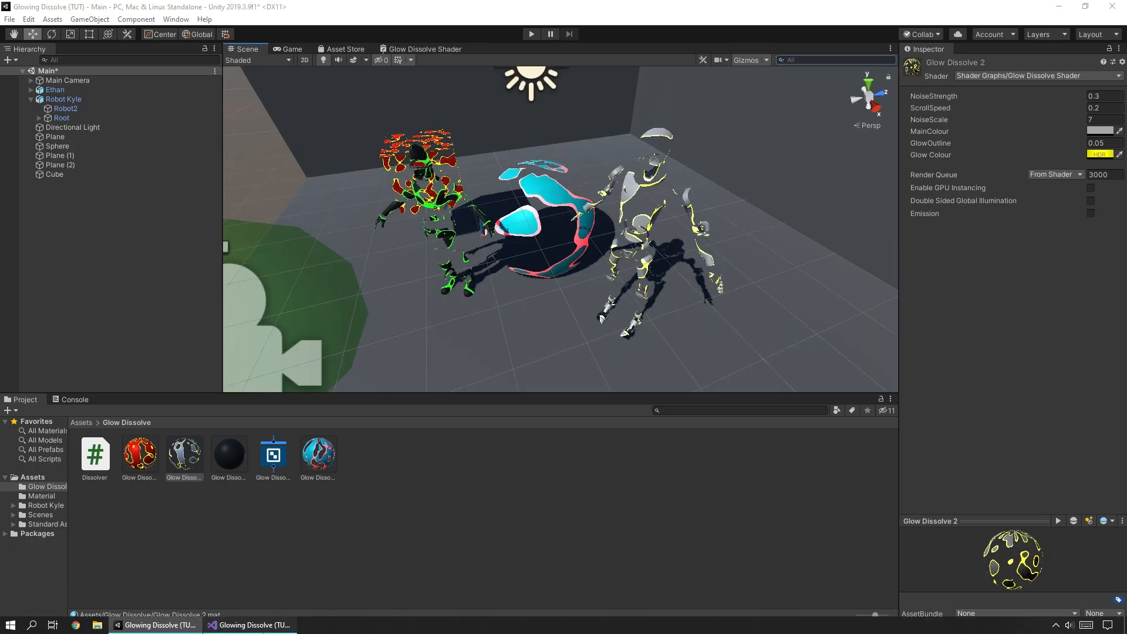
- Switch to Visual Studio, change the SetFloat property name to "_NoiseStrength", and save the Dissolver script
{"action": "left_click", "coordinate": [248, 625]}
{"action": "type", "text": "_"}
{"action": "key", "text": "ctrl+s"}
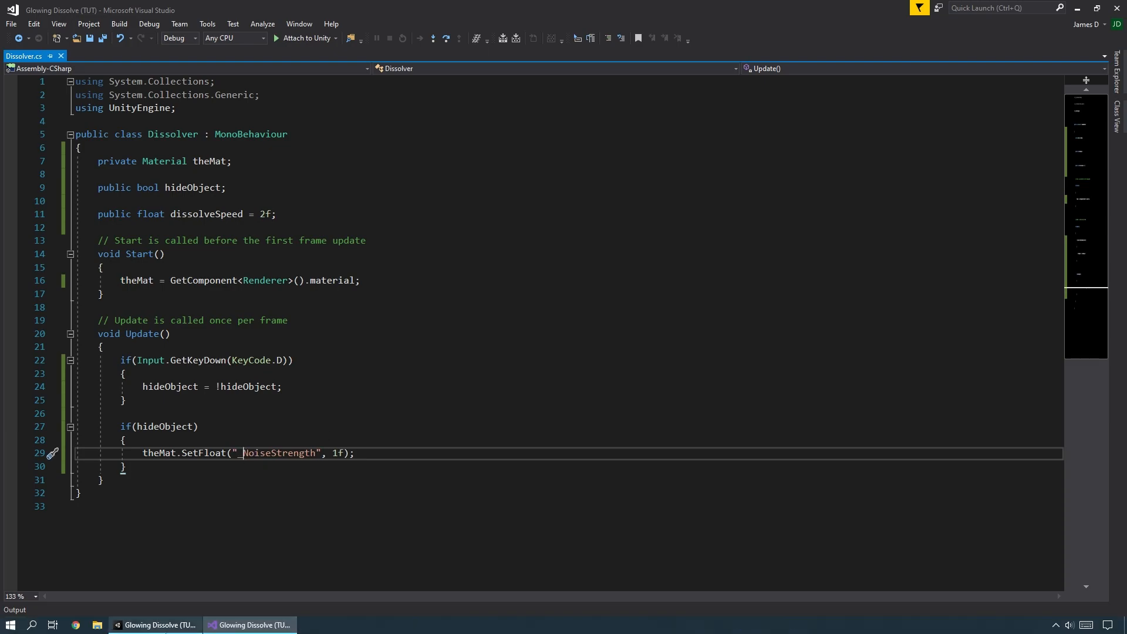
- Switch to Unity, play-test hiding the robot with the updated script, and stop playing
{"action": "left_click", "coordinate": [155, 626]}
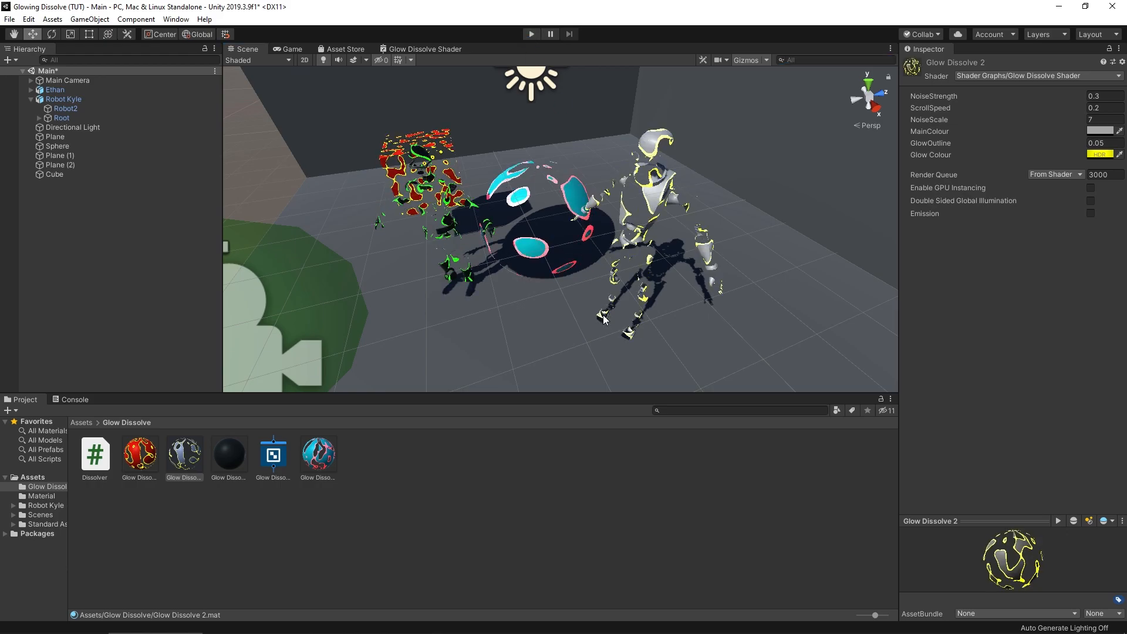
{"action": "left_click", "coordinate": [530, 35]}
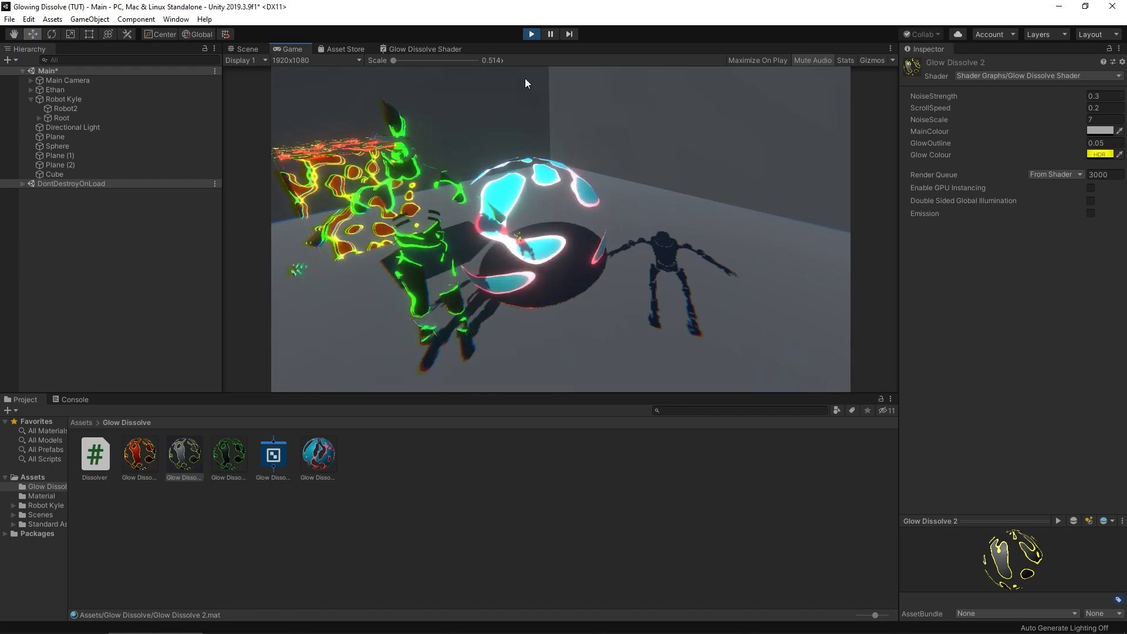
{"action": "left_click", "coordinate": [531, 33]}
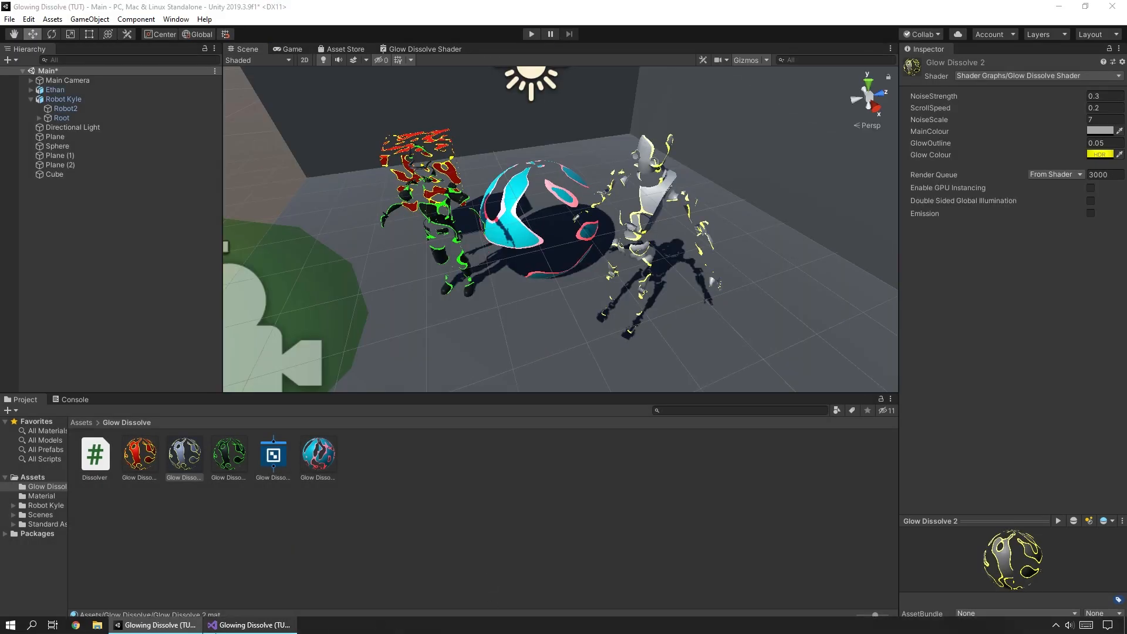
- Switch to Visual Studio and replace the fixed value in the SetFloat call with a Mathf.MoveTowards() call
{"action": "left_click", "coordinate": [249, 625]}
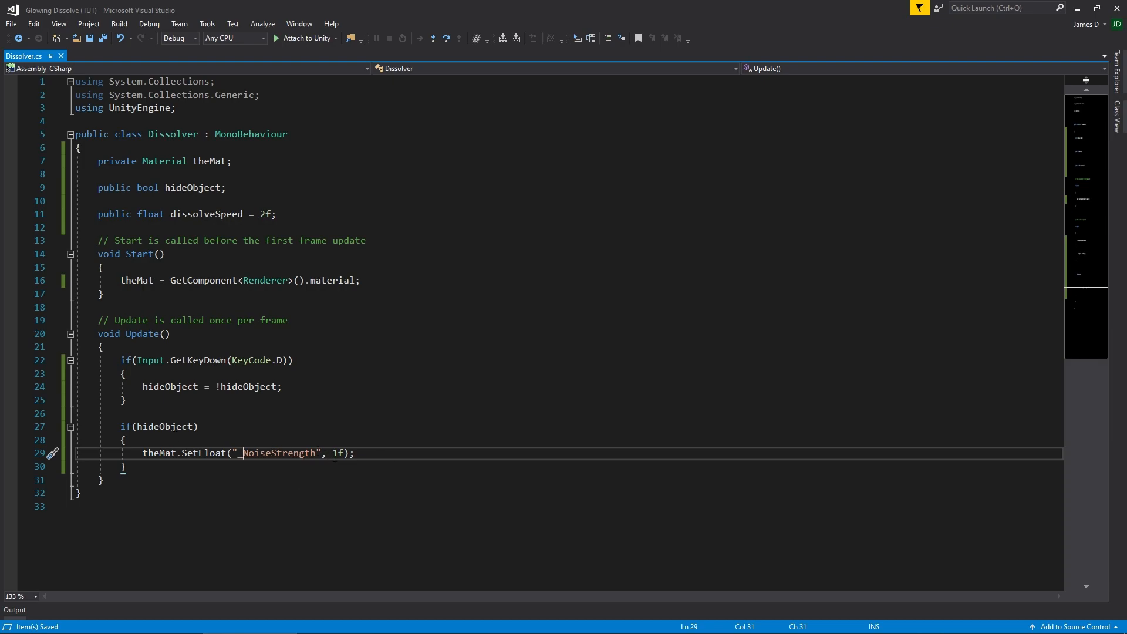
{"action": "left_click_drag", "start_coordinate": [346, 453], "coordinate": [333, 453]}
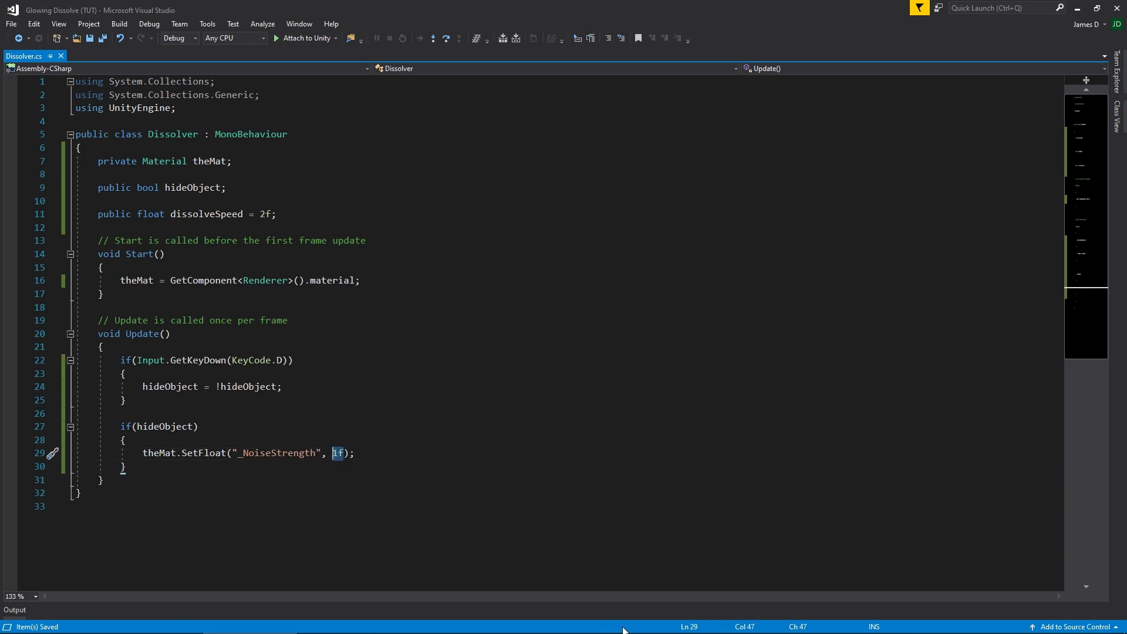
{"action": "key", "text": "BackSpace"}
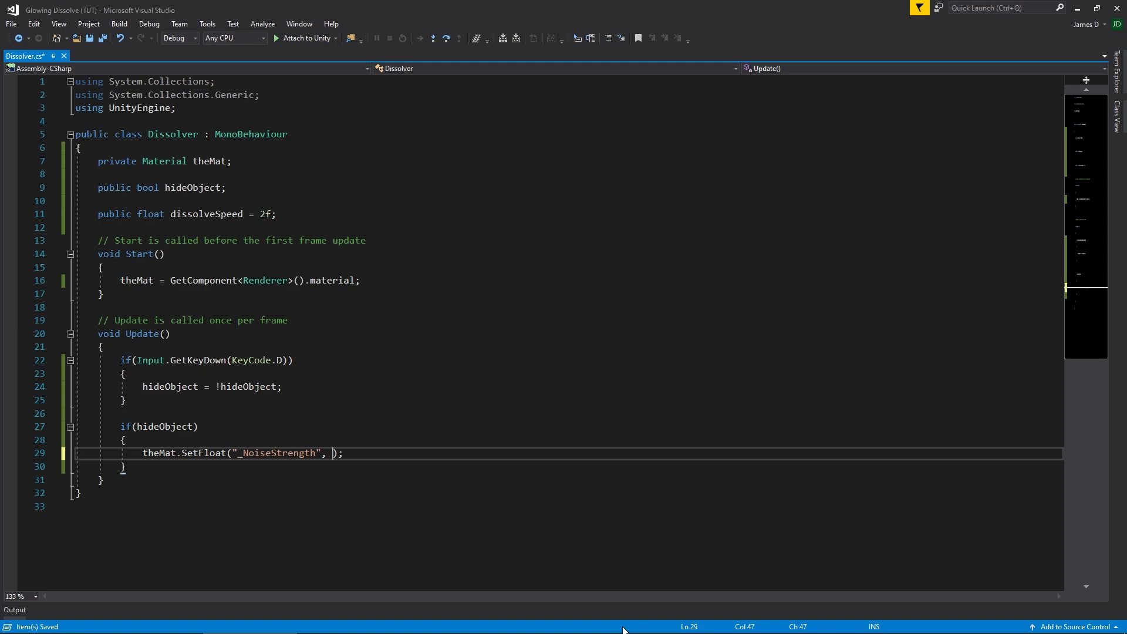
{"action": "type", "text": "move"}
{"action": "key", "text": "BackSpace"}
{"action": "key", "text": "BackSpace"}
{"action": "key", "text": "BackSpace"}
{"action": "key", "text": "BackSpace"}
{"action": "type", "text": "mathf.move"}
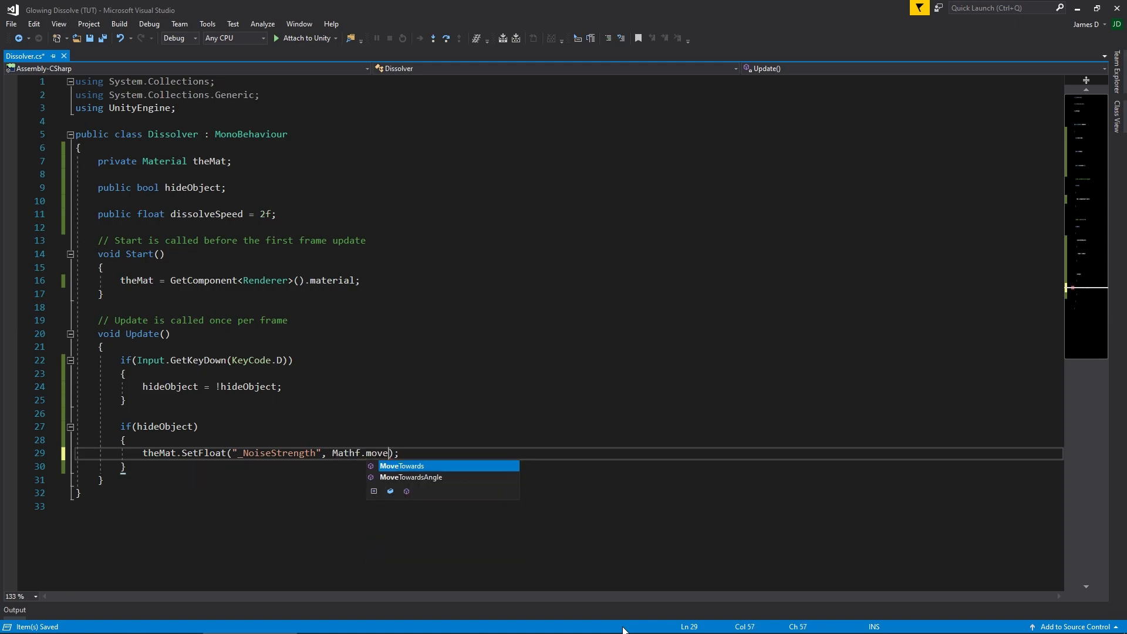
{"action": "key", "text": "Tab"}
{"action": "type", "text": "("}
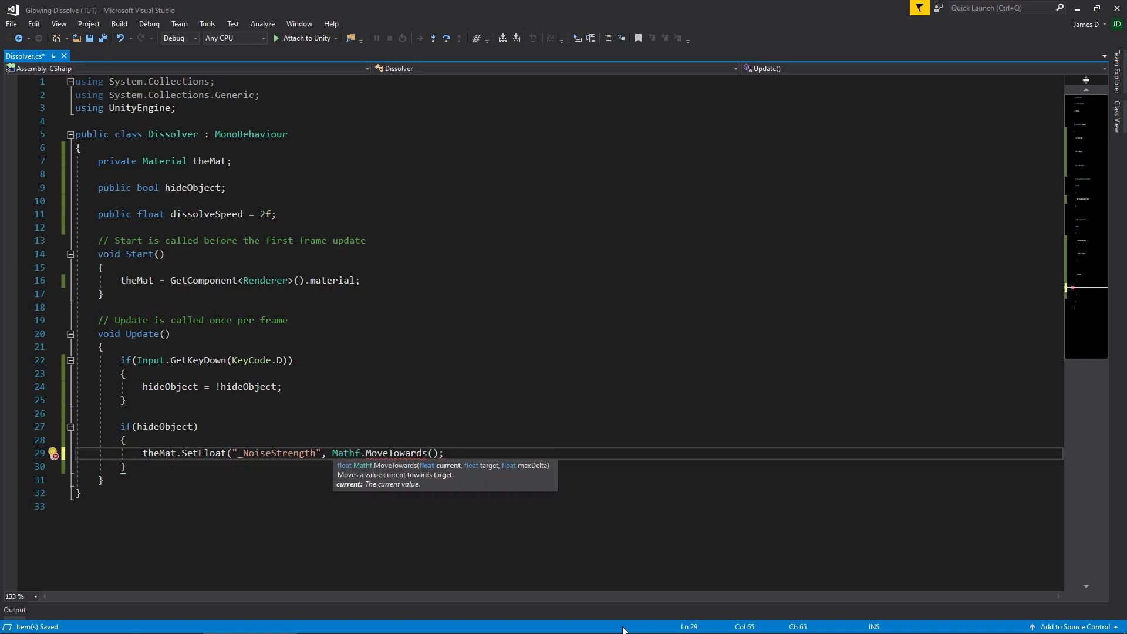
- Enter theMat.GetFloat("_NoiseStrength" as the current-value argument of Mathf.MoveTowards, followed by a comma
{"action": "type", "text": "theMat.getf"}
{"action": "key", "text": "Tab"}
{"action": "type", "text": "(\"_NoiseStrength"}
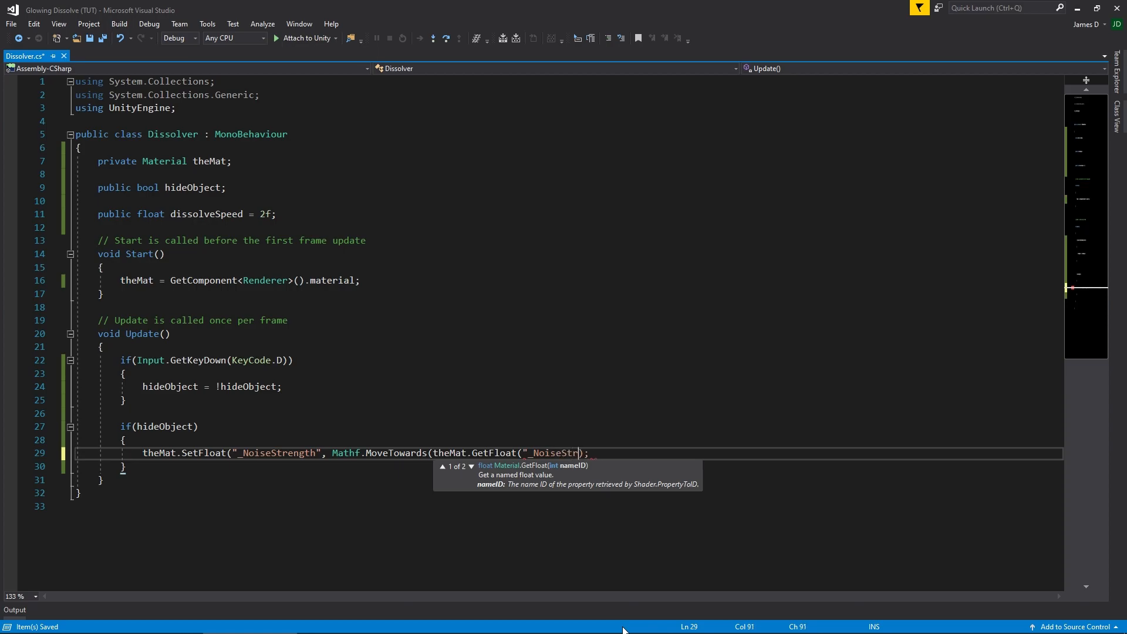
{"action": "type", "text": ", "}
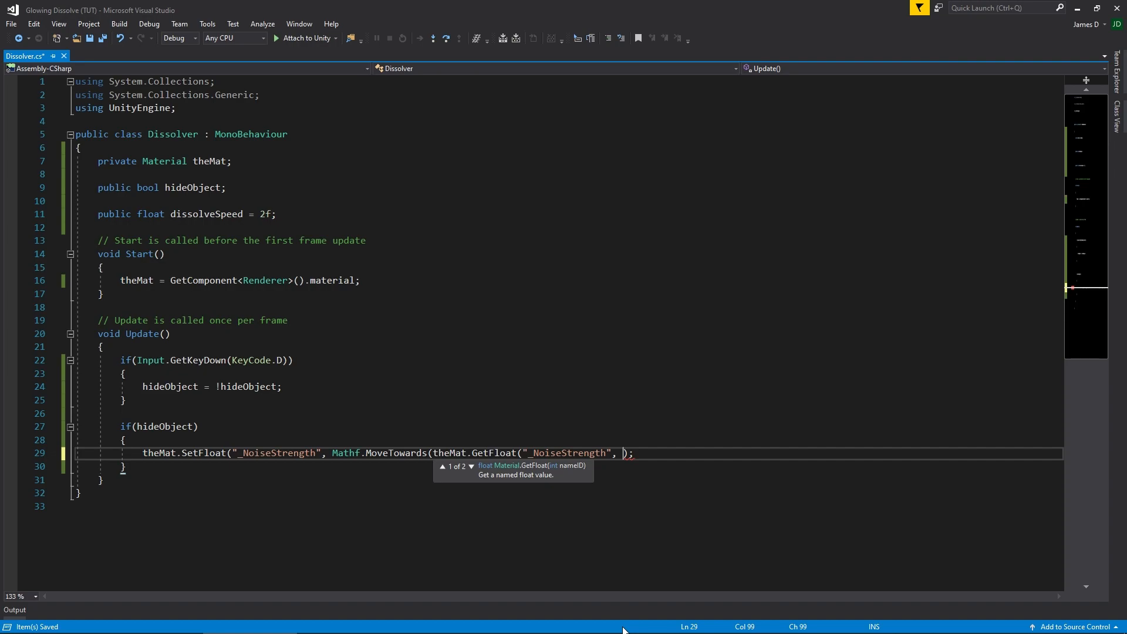
- Add 1.25f as the MoveTowards target and dissolveSpeed * Time.deltaTime as its maximum delta
{"action": "type", "text": "1.2"}
{"action": "type", "text": "5f"}
{"action": "type", "text": ", "}
{"action": "type", "text": "dissolveSpeed"}
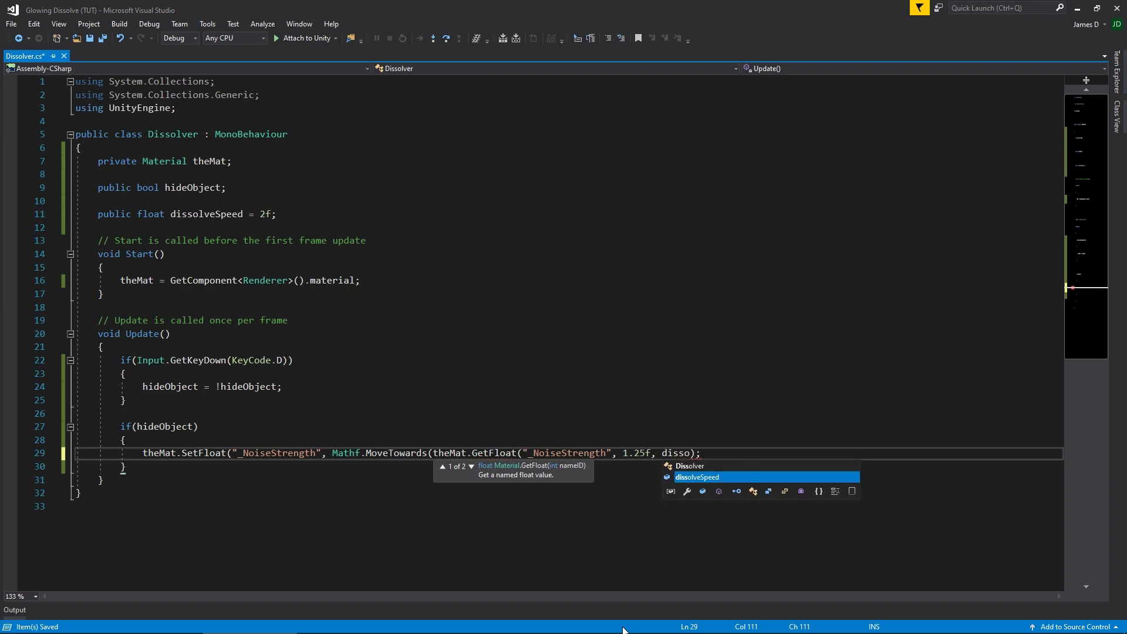
{"action": "type", "text": " * time.deltaTime"}
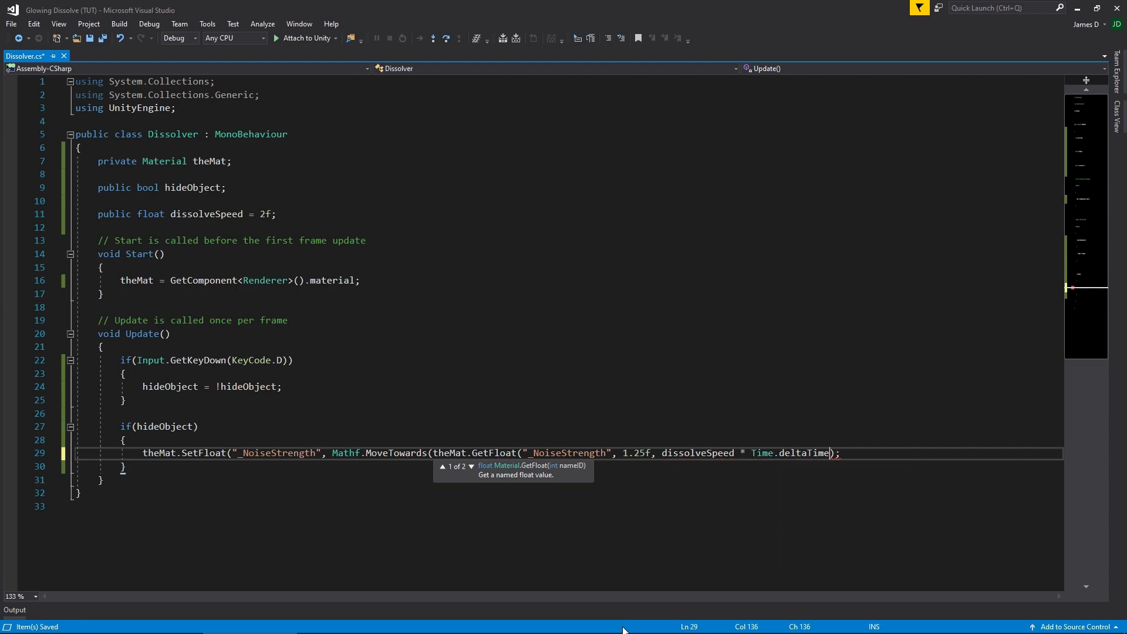
{"action": "type", "text": ");"}
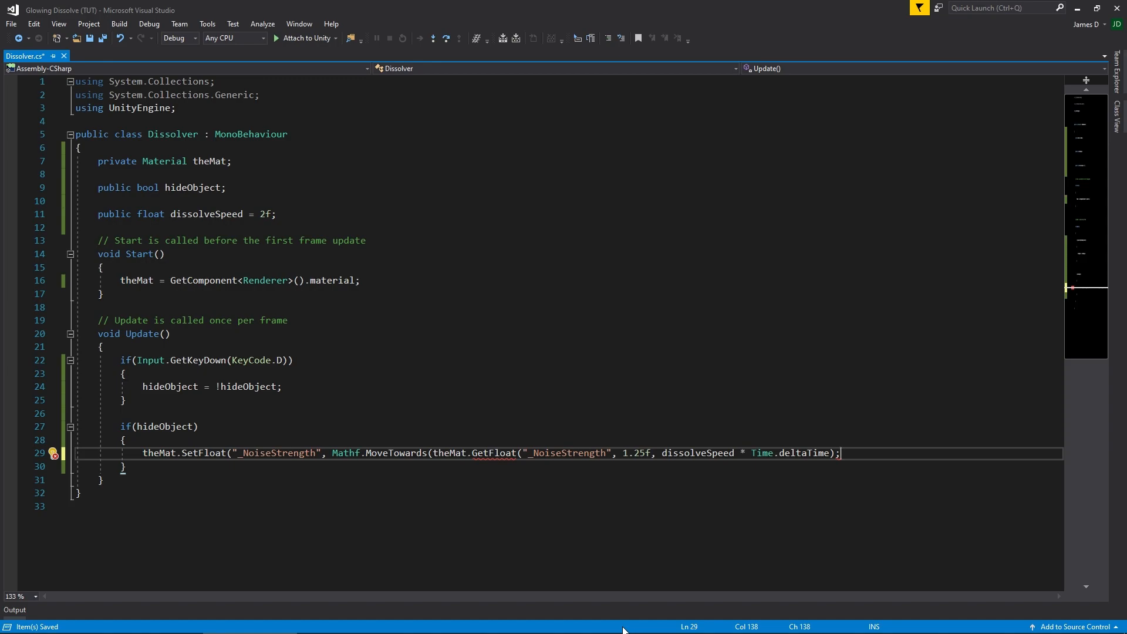
- Correct the closing parentheses after "_NoiseStrength" and Time.deltaTime in the SetFloat line, and save the script
{"action": "key", "text": "Left"}
{"action": "type", "text": "))"}
{"action": "left_click", "coordinate": [614, 453]}
{"action": "type", "text": ")"}
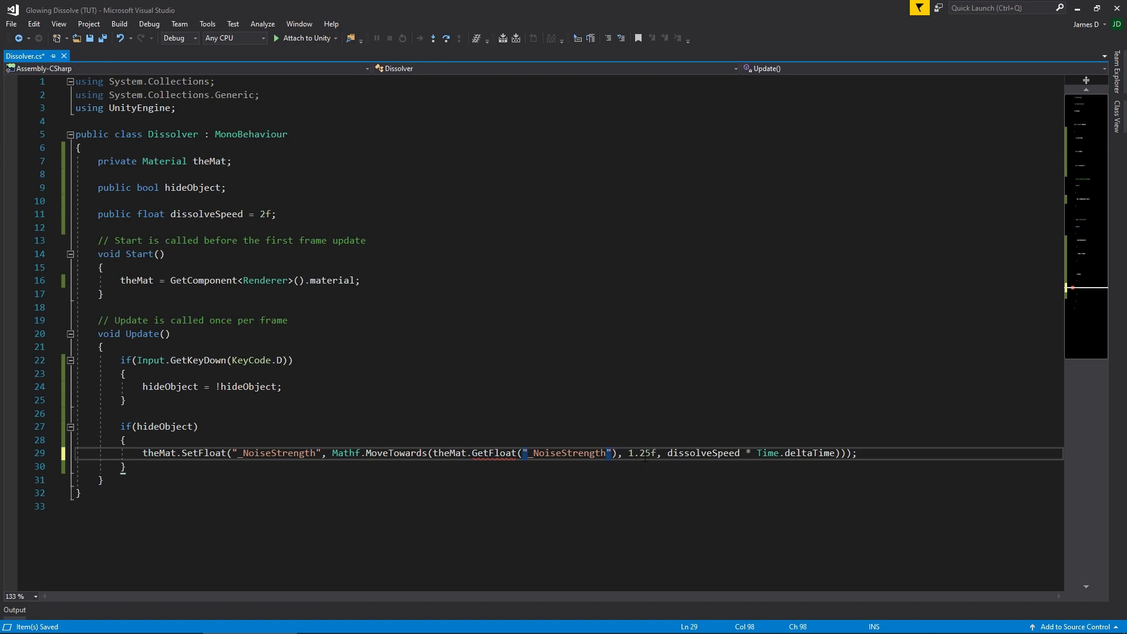
{"action": "left_click", "coordinate": [842, 454]}
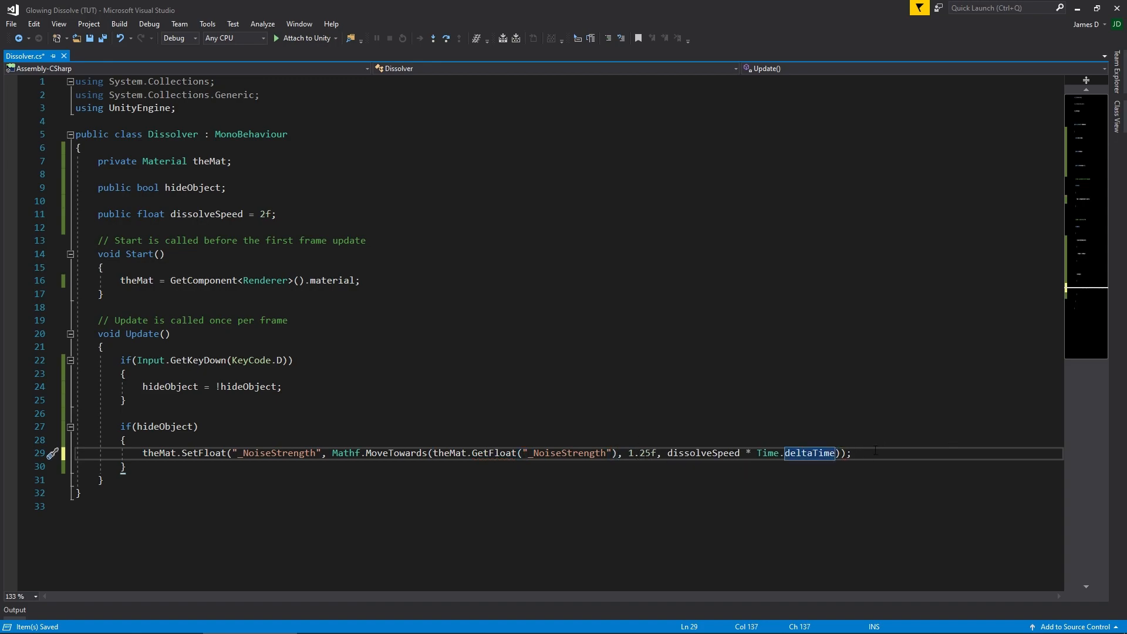
{"action": "left_click", "coordinate": [876, 452]}
{"action": "key", "text": "ctrl+s"}
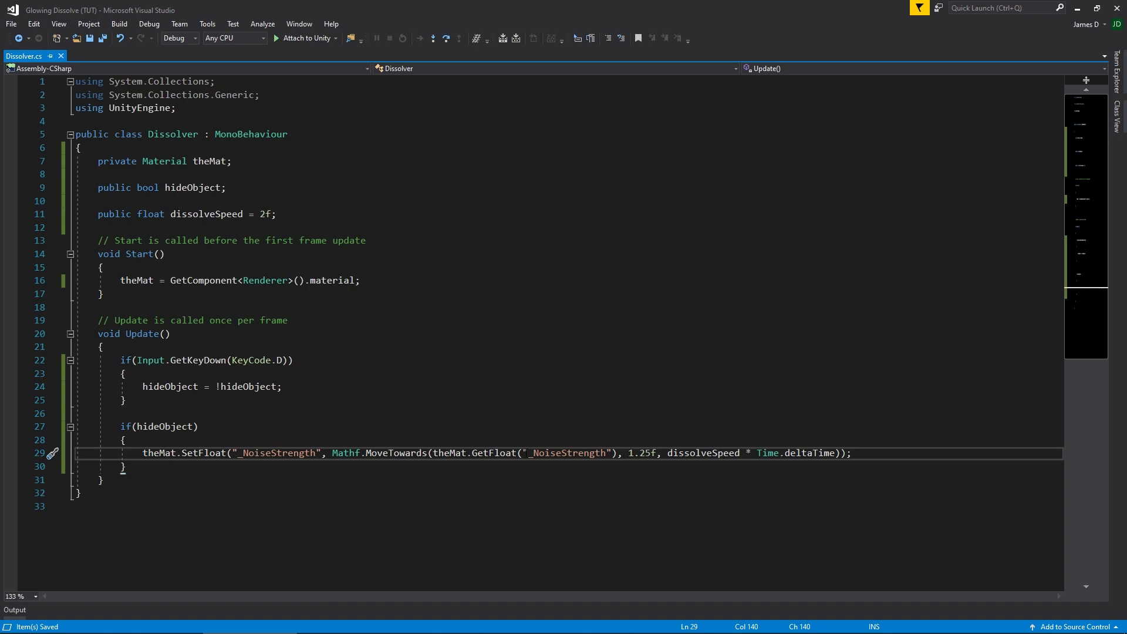
- Add an else block with braces after the if(hideObject) block
{"action": "left_click", "coordinate": [204, 467]}
{"action": "type", "text": "else"}
{"action": "key", "text": "Escape"}
{"action": "key", "text": "Return"}
{"action": "type", "text": "{"}
{"action": "key", "text": "Return"}
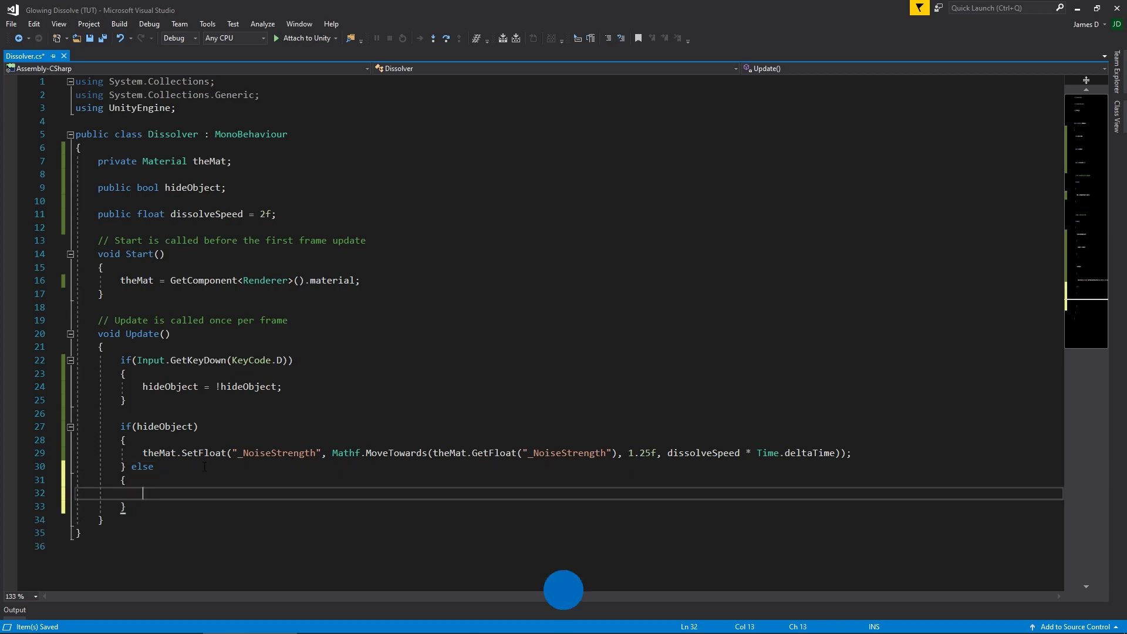
- Copy the SetFloat line into the else block, set its MoveTowards target to -.25f, and save the script
{"action": "left_click_drag", "start_coordinate": [852, 453], "coordinate": [143, 452]}
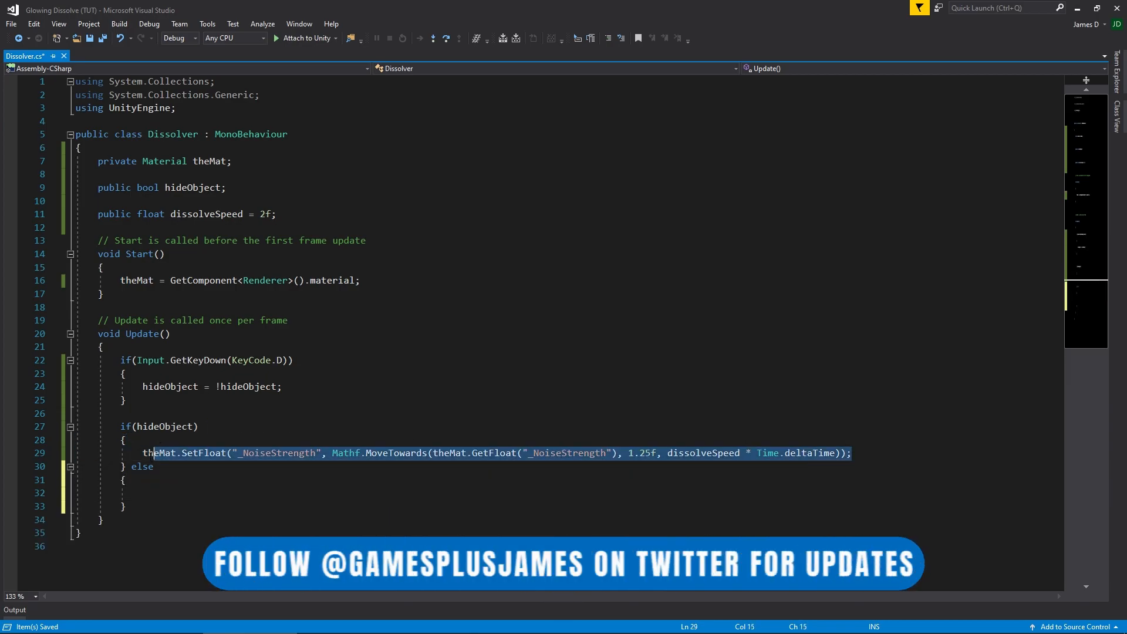
{"action": "key", "text": "ctrl+c"}
{"action": "left_click", "coordinate": [147, 493]}
{"action": "key", "text": "ctrl+v"}
{"action": "left_click_drag", "start_coordinate": [650, 492], "coordinate": [623, 492]}
{"action": "type", "text": "-.2"}
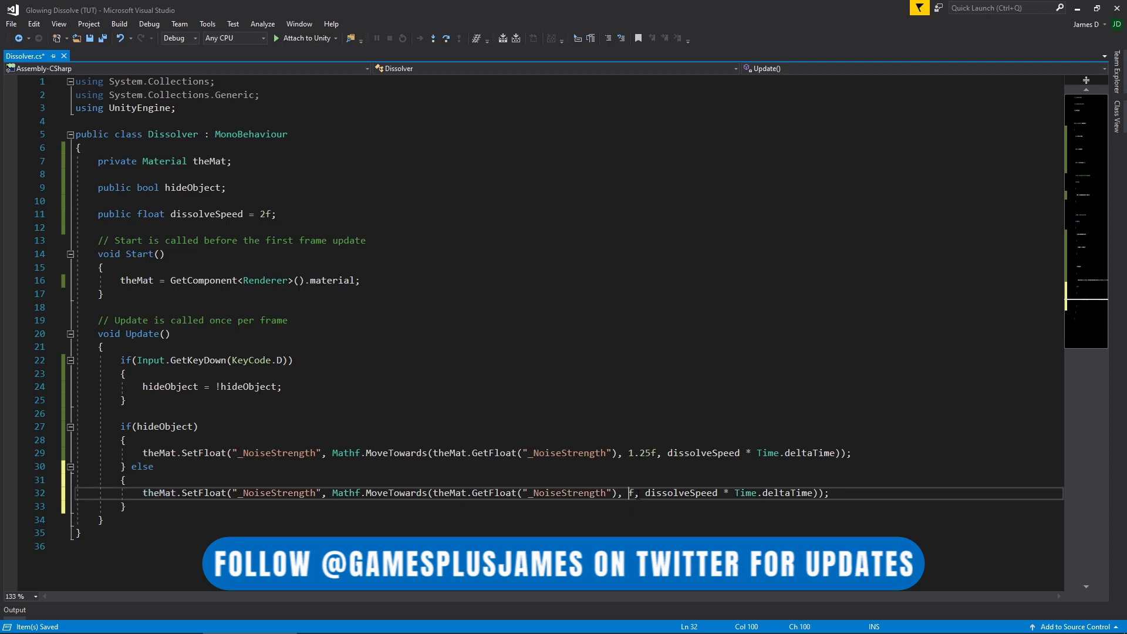
{"action": "type", "text": "5"}
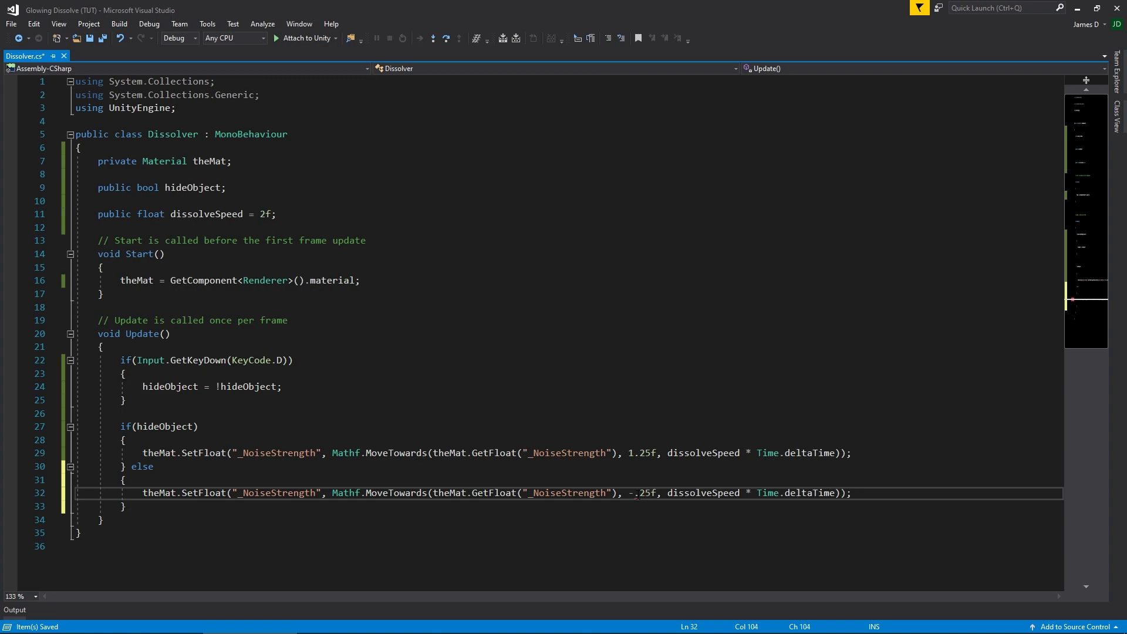
{"action": "key", "text": "ctrl+s"}
- Switch to Unity, play-test the gradual dissolve and reappearance of the robot, and stop playing
{"action": "left_click", "coordinate": [153, 625]}
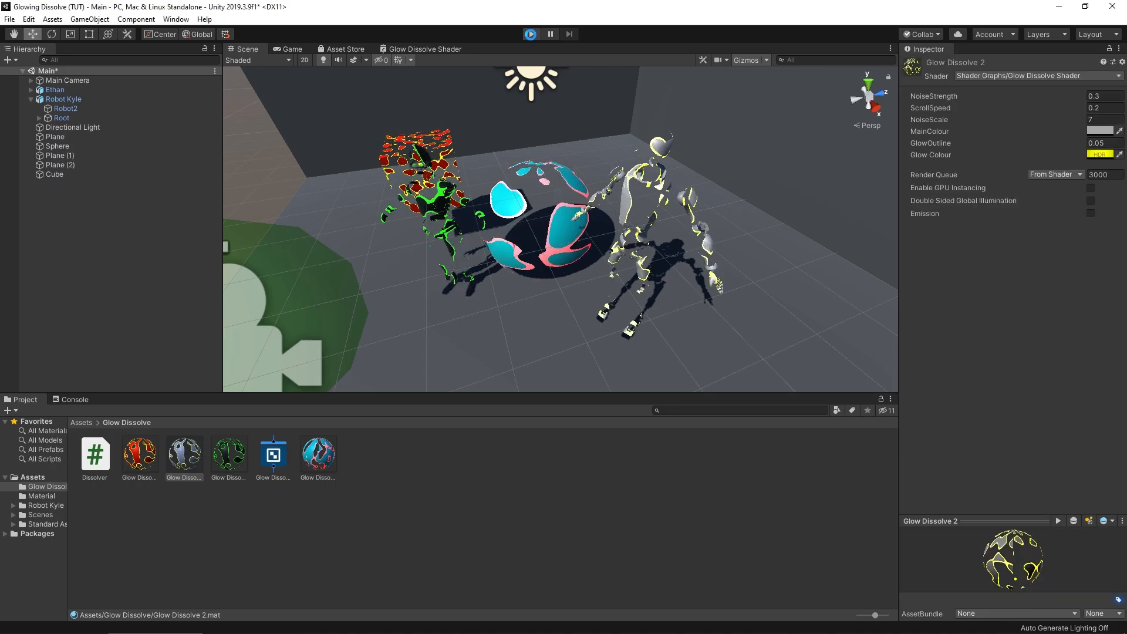
{"action": "left_click", "coordinate": [531, 34]}
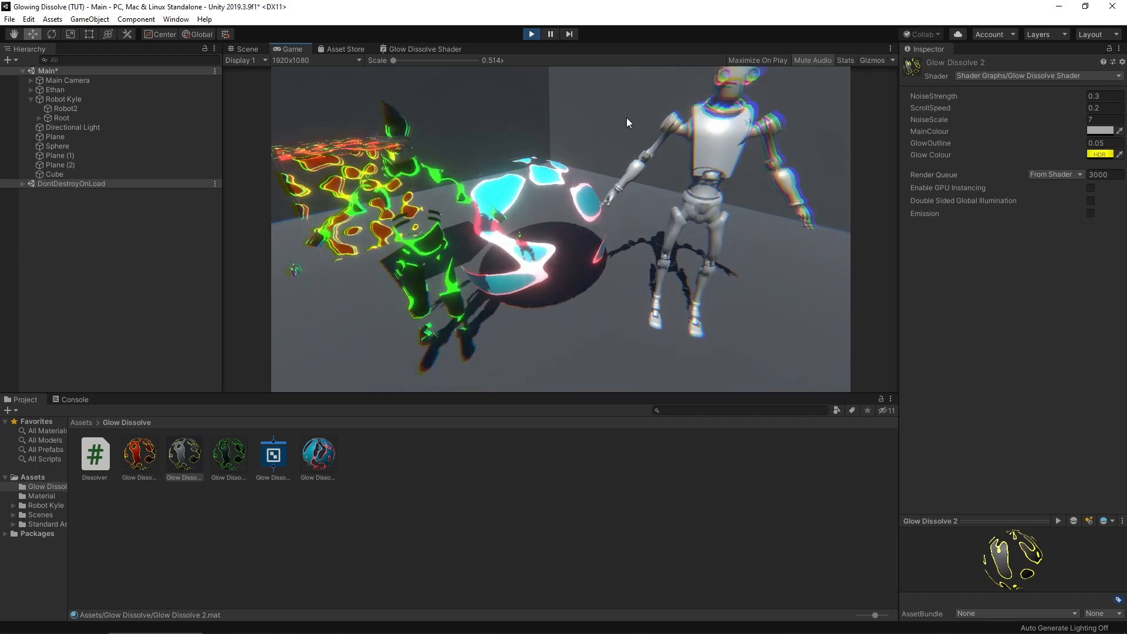
{"action": "left_click", "coordinate": [530, 34]}
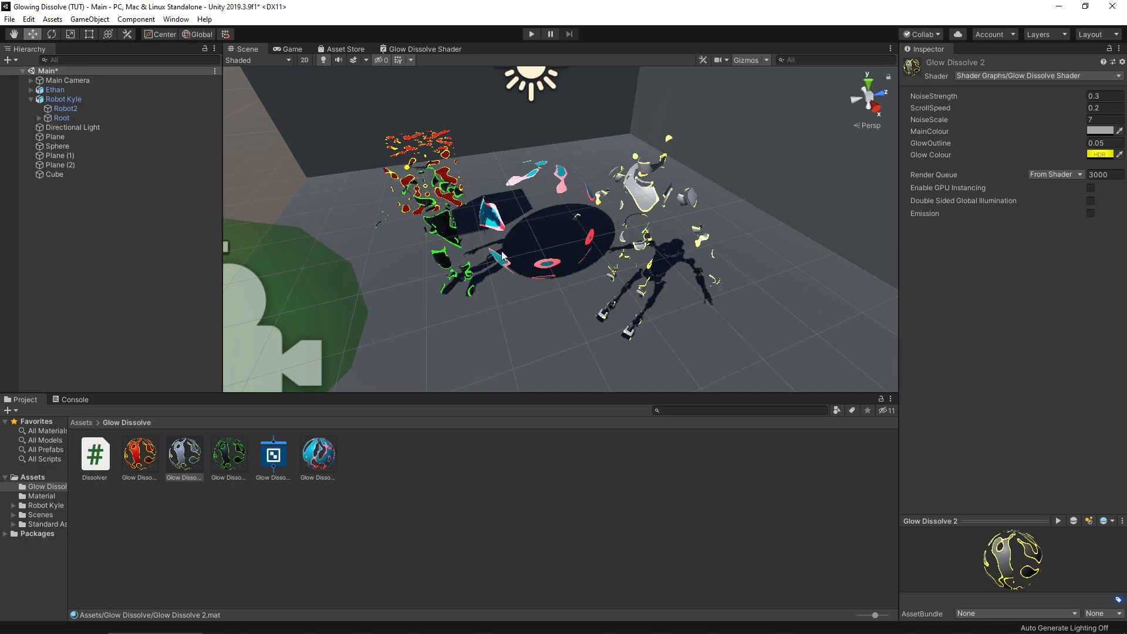
- Apply the Glow Dissolve 3 material at Ethan's head and attach the Dissolver script to both EthanBody and EthanGlasses
{"action": "left_click", "coordinate": [31, 89]}
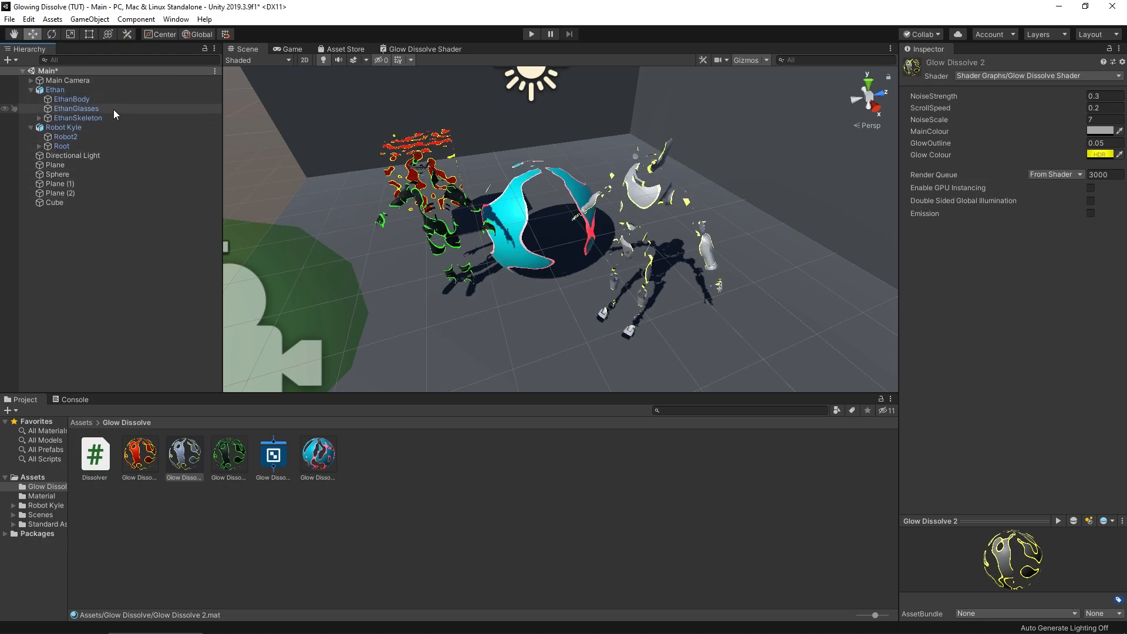
{"action": "left_click", "coordinate": [74, 100]}
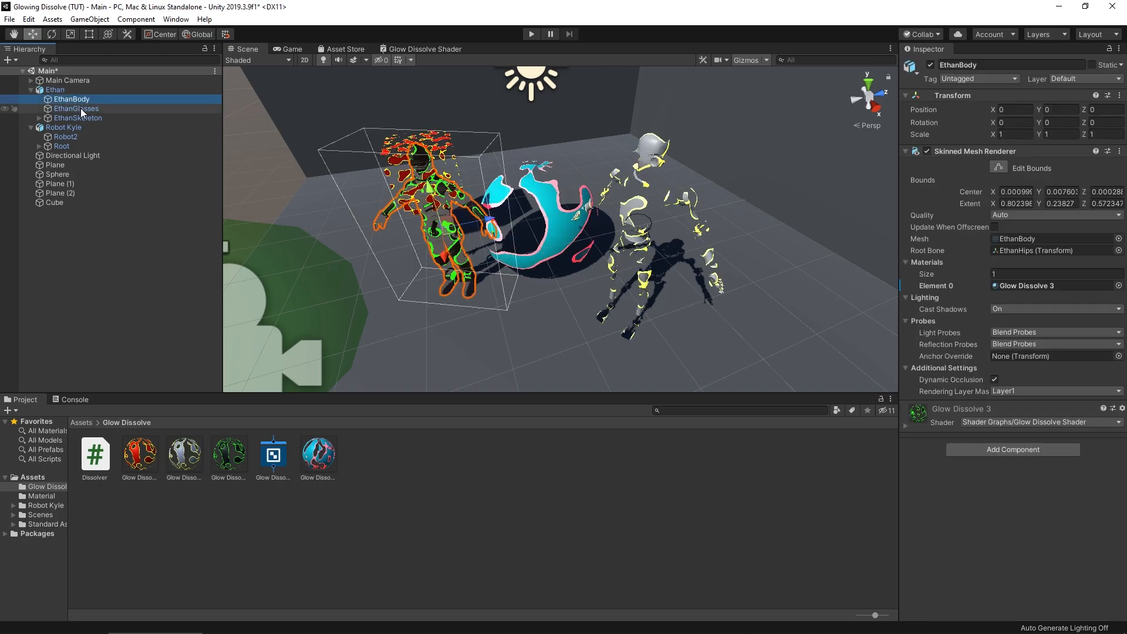
{"action": "left_click_drag", "start_coordinate": [231, 459], "coordinate": [425, 169]}
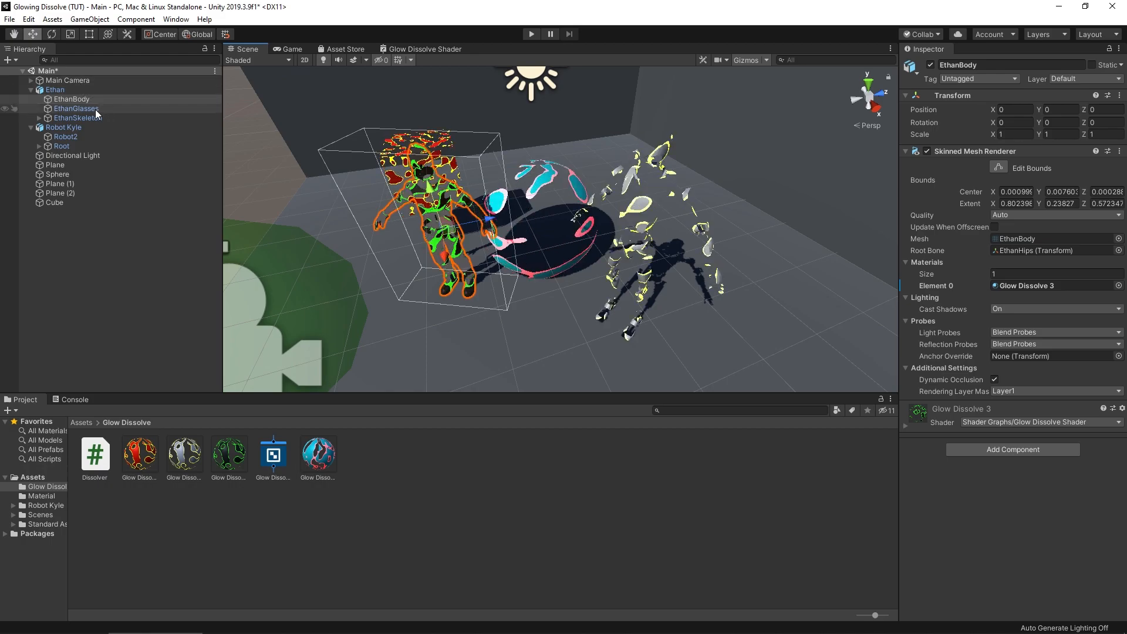
{"action": "left_click", "coordinate": [93, 110], "text": "ctrl"}
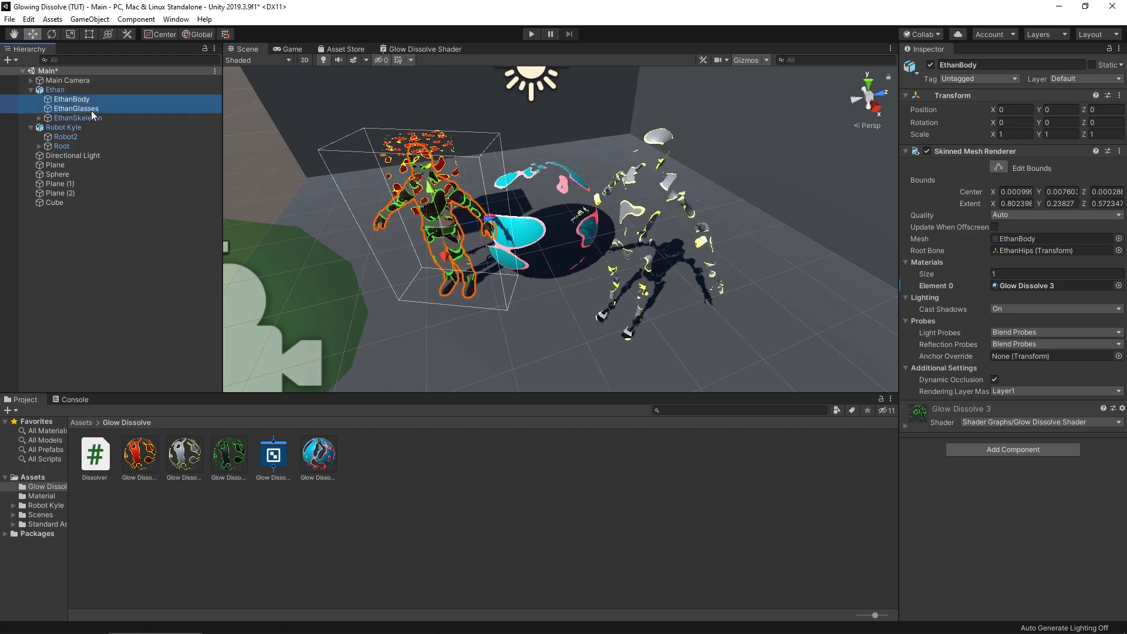
{"action": "left_click_drag", "start_coordinate": [88, 468], "coordinate": [1009, 513]}
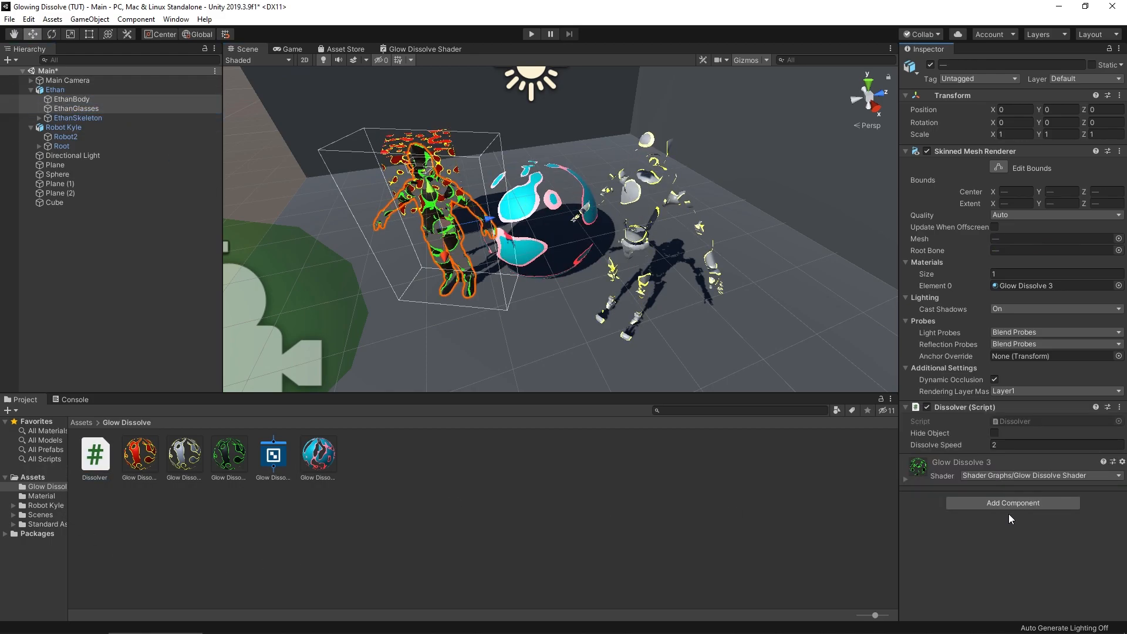
- Set the Dissolve Speed to 0.5 on the Dissolver components of EthanBody and EthanGlasses together
{"action": "left_click", "coordinate": [1006, 445]}
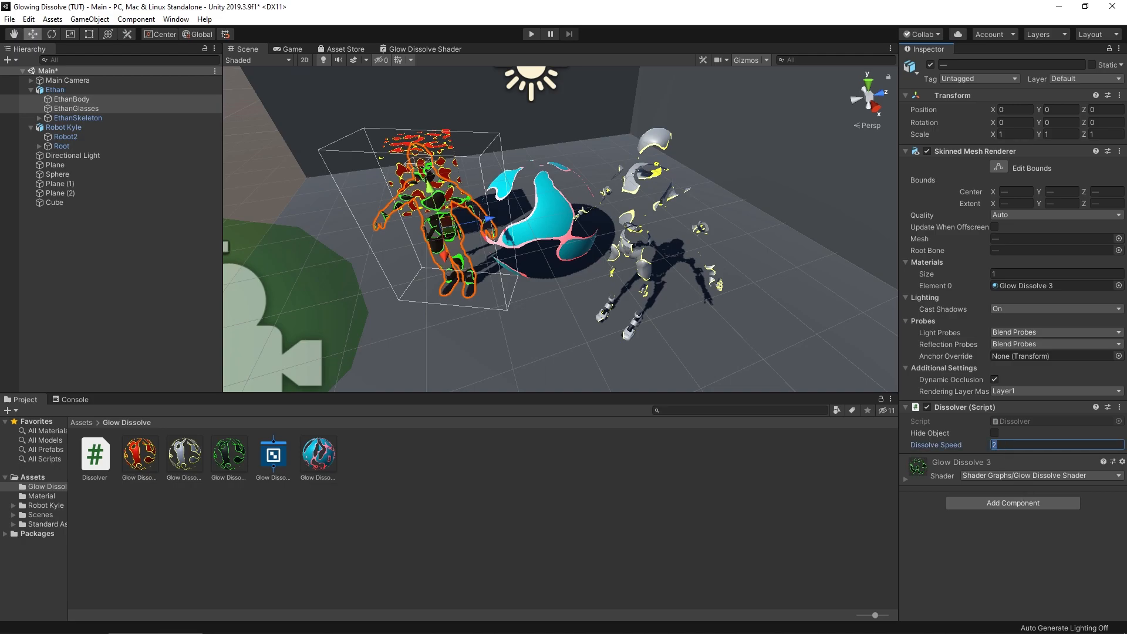
{"action": "type", "text": ".5"}
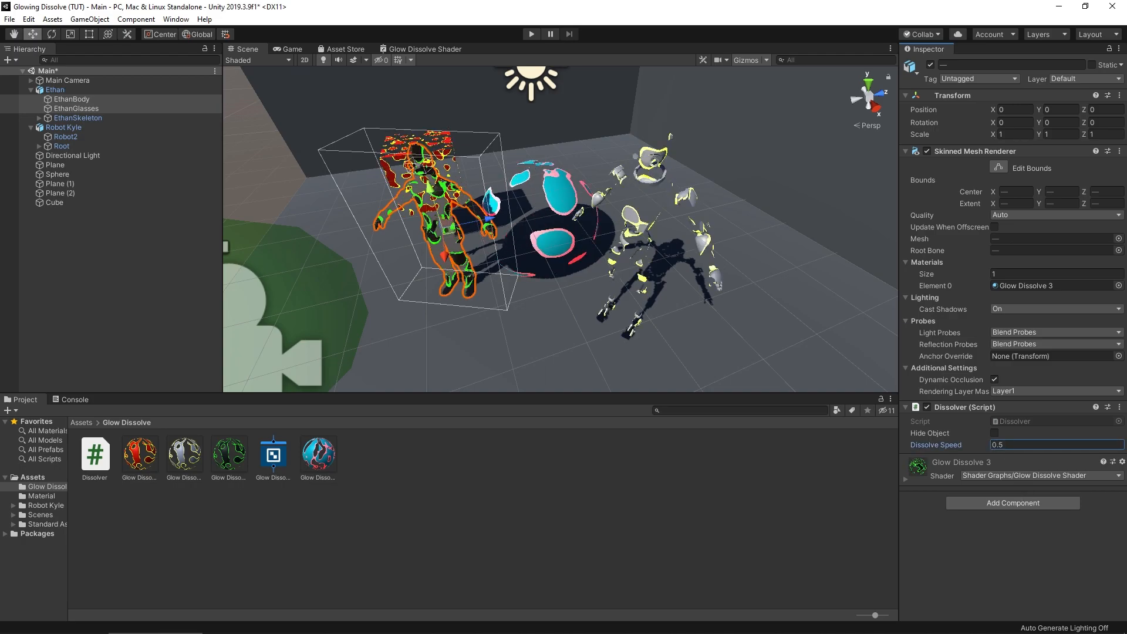
{"action": "key", "text": "Return"}
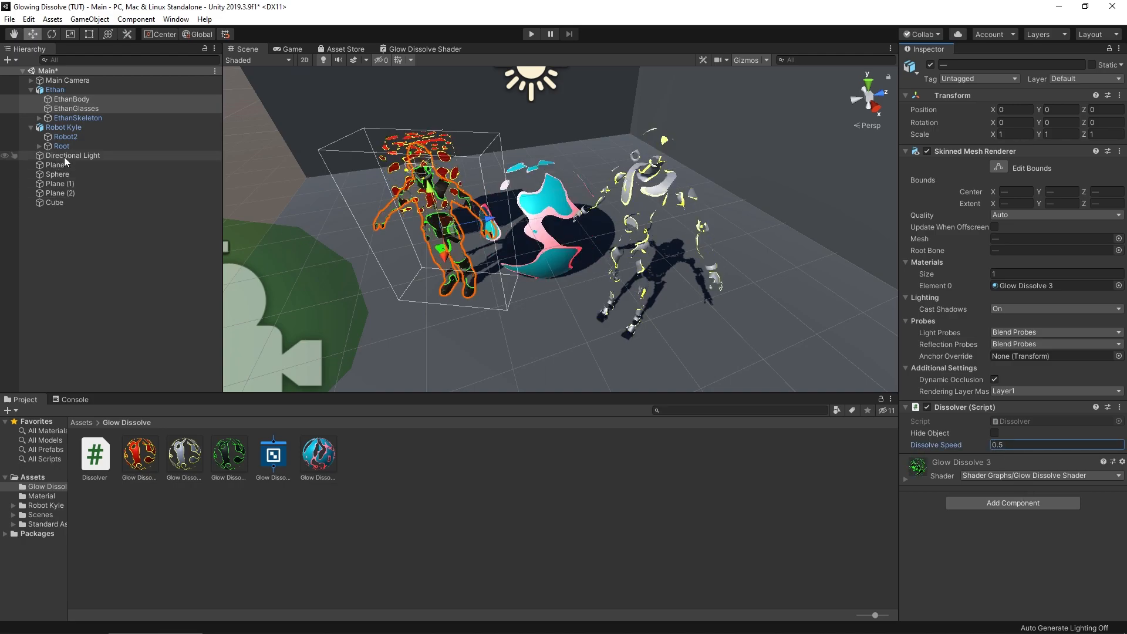
- Attach the Dissolver script to the Cube
{"action": "left_click", "coordinate": [70, 202]}
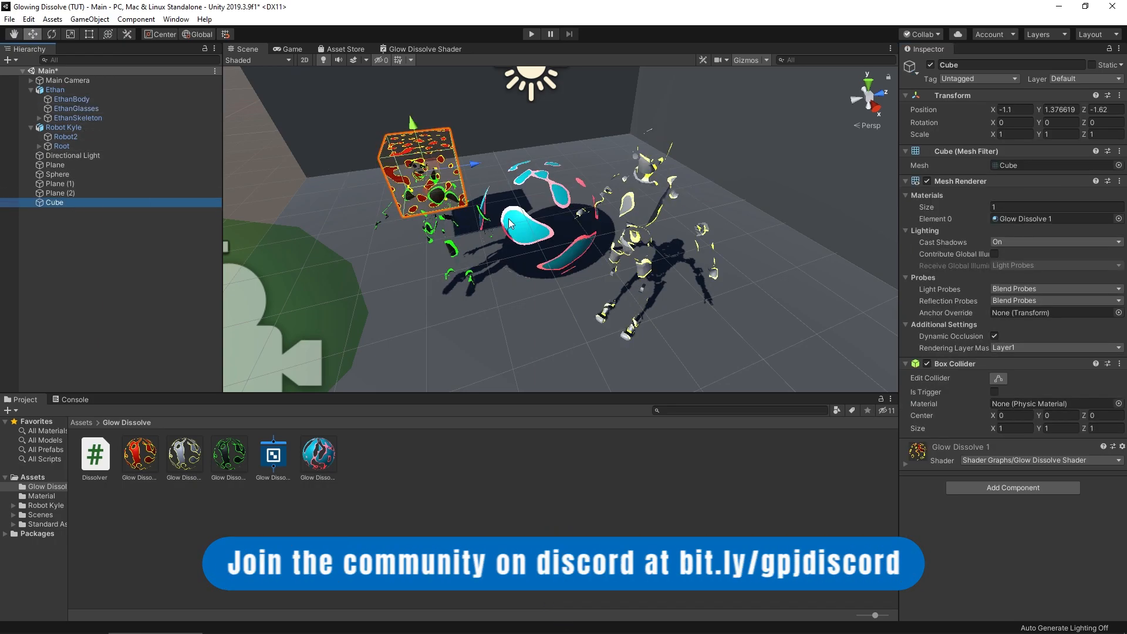
{"action": "left_click_drag", "start_coordinate": [94, 455], "coordinate": [1001, 505]}
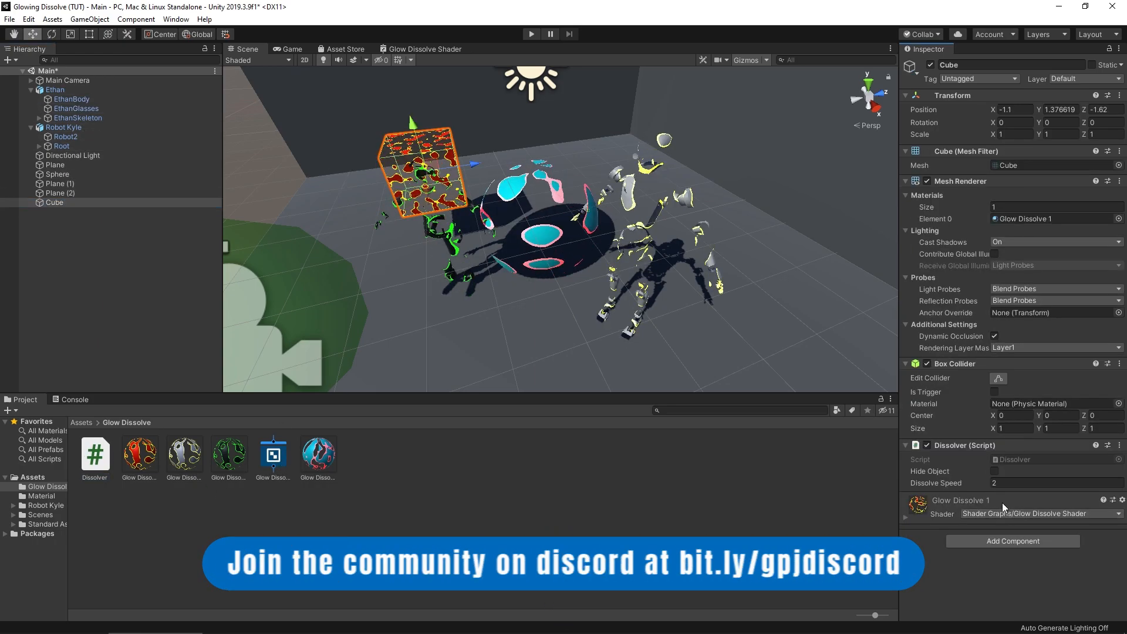